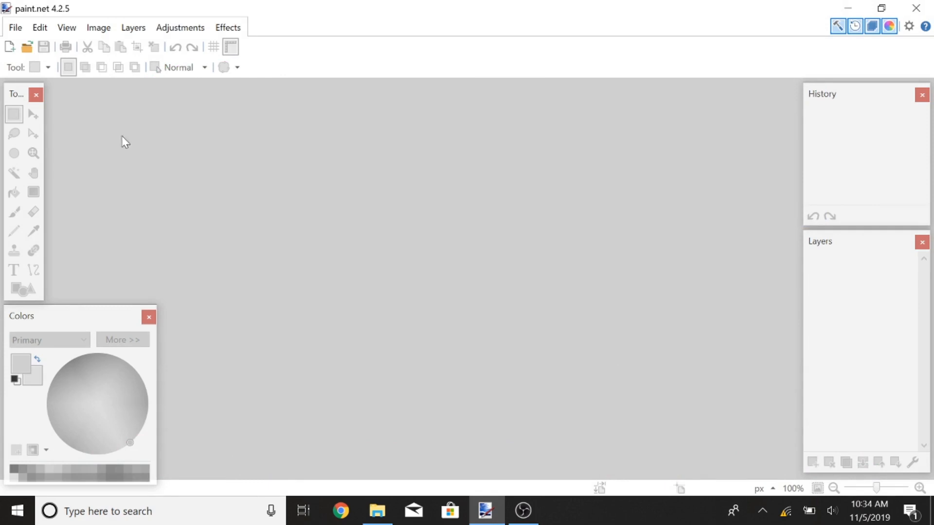
Step: Create a new image 1920 pixels wide and 1080 pixels high
{"action": "left_click", "coordinate": [15, 28]}
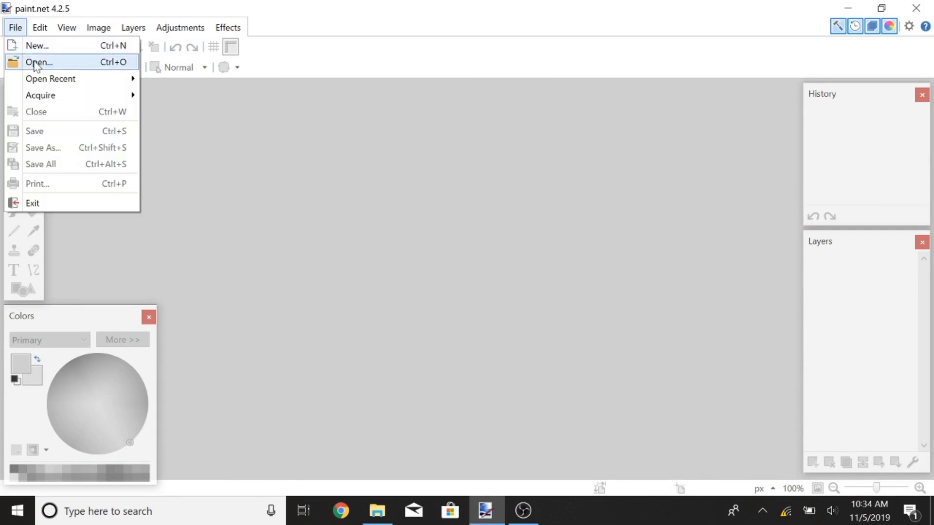
{"action": "left_click", "coordinate": [53, 52]}
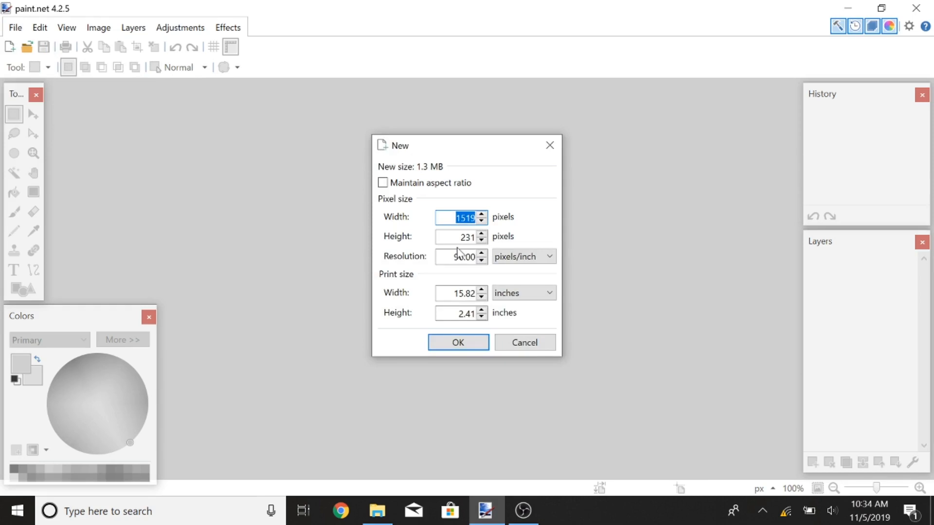
{"action": "type", "text": "1920"}
{"action": "key", "text": "Tab"}
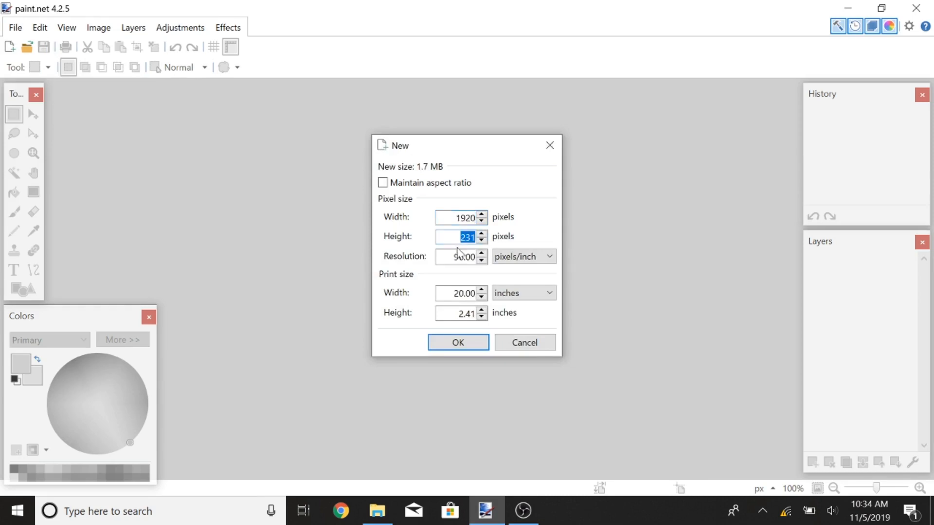
{"action": "type", "text": "1080"}
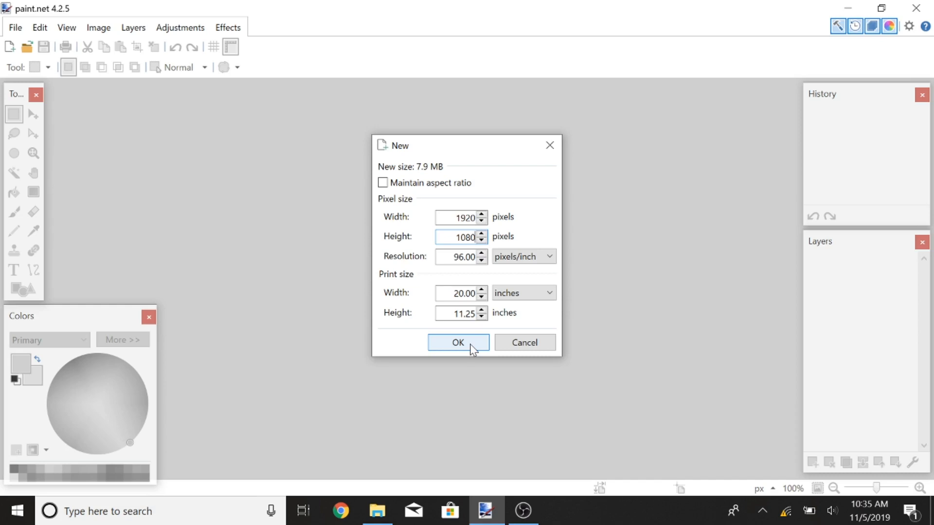
{"action": "left_click", "coordinate": [471, 346]}
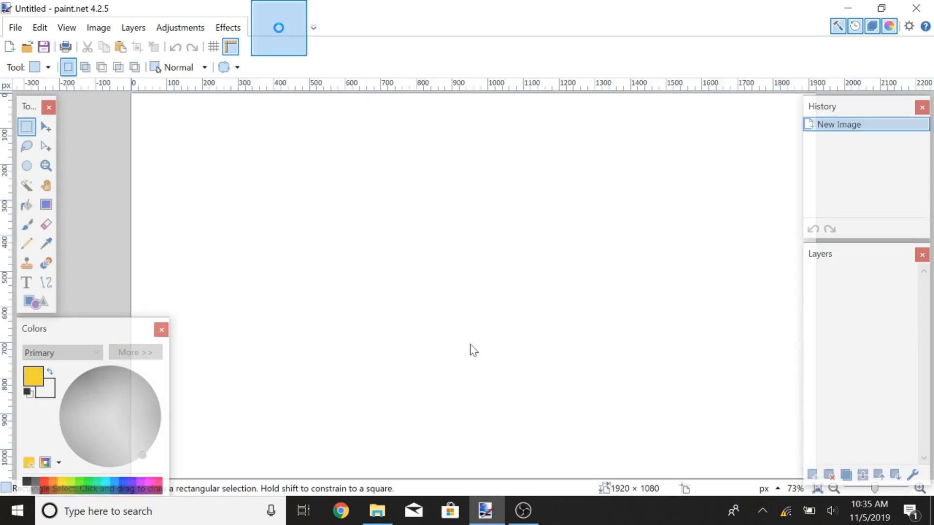
Step: Fill the whole canvas with red using the Paint Bucket
{"action": "scroll", "coordinate": [568, 268], "scroll_direction": "down", "scroll_amount": 2, "text": "ctrl"}
{"action": "middle_click_drag", "start_coordinate": [625, 259], "coordinate": [579, 256]}
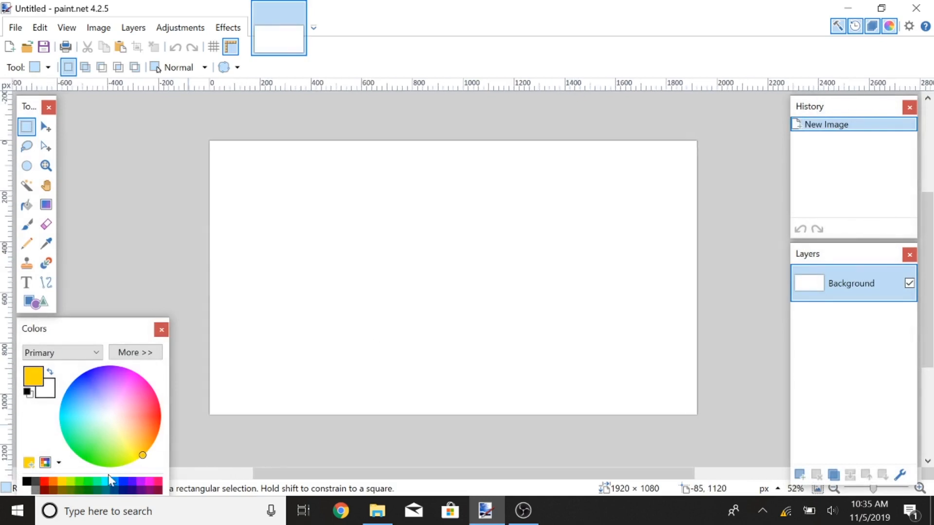
{"action": "left_click", "coordinate": [45, 488]}
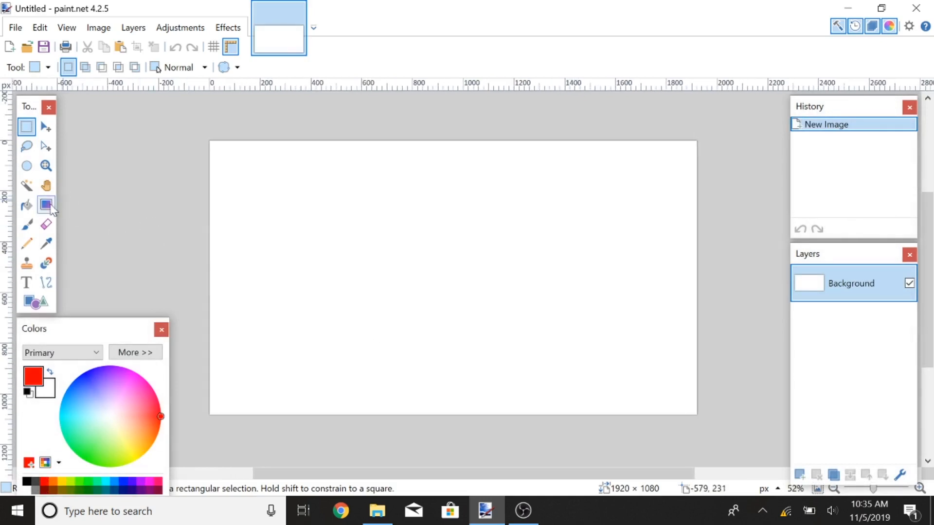
{"action": "left_click", "coordinate": [27, 205]}
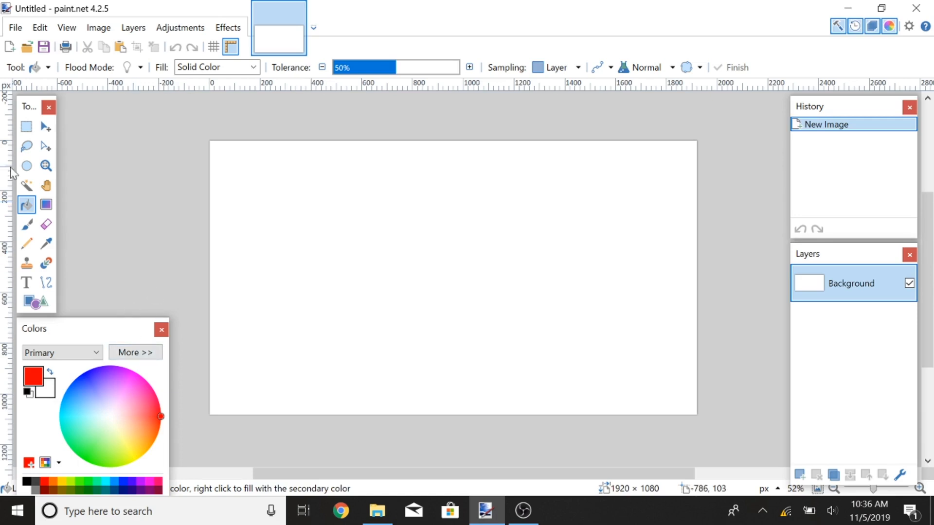
{"action": "left_click", "coordinate": [362, 238]}
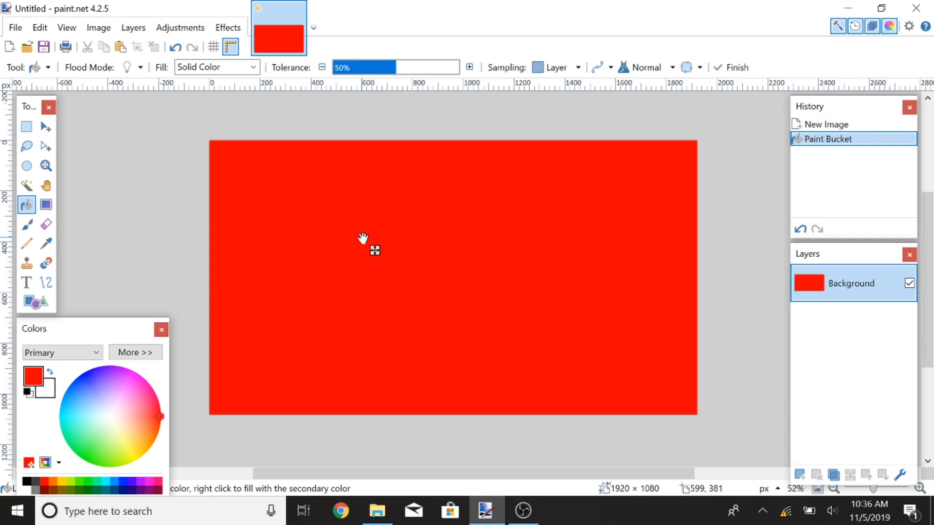
Step: Add a new layer and draw a blue filled rectangle across the top of the canvas
{"action": "key", "text": "ctrl+shift+n"}
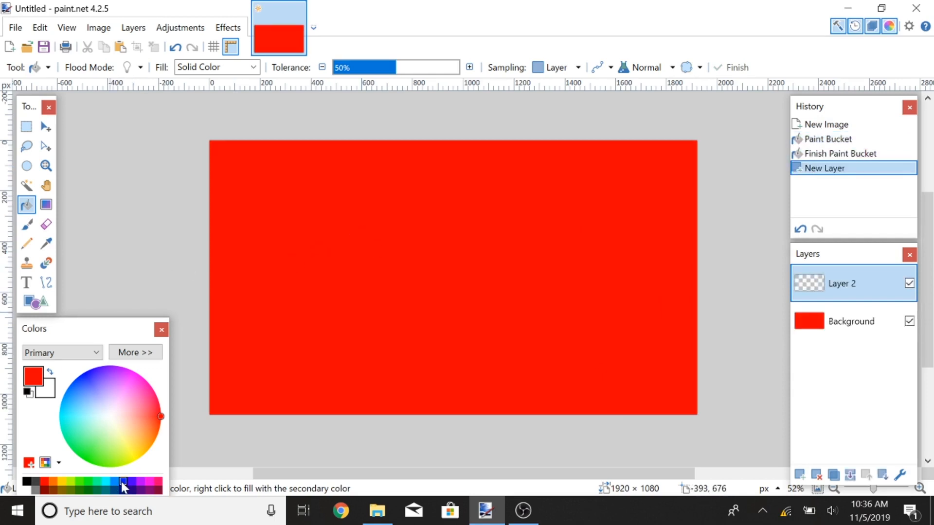
{"action": "left_click", "coordinate": [123, 482]}
{"action": "left_click", "coordinate": [39, 303]}
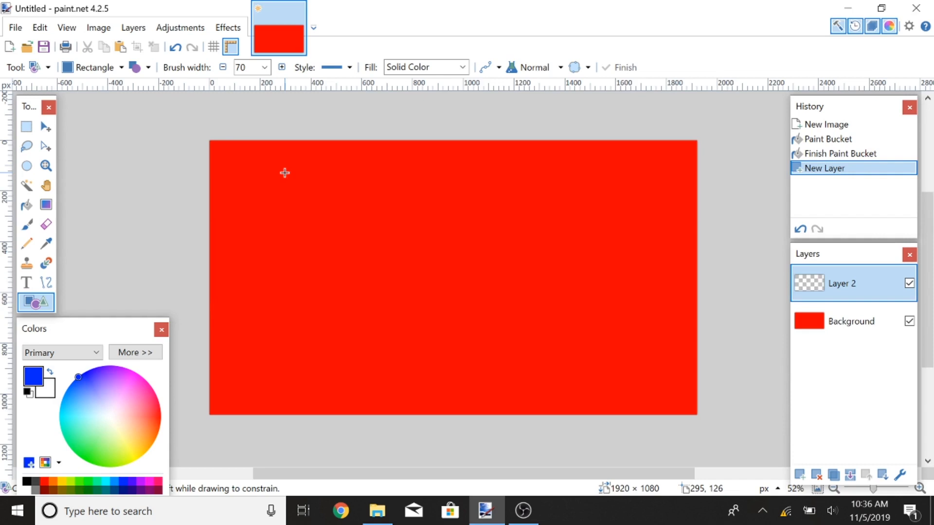
{"action": "mouse_move", "coordinate": [238, 154]}
{"action": "left_mouse_down"}
{"action": "mouse_move", "coordinate": [256, 169]}
{"action": "mouse_move", "coordinate": [428, 203]}
{"action": "mouse_move", "coordinate": [590, 221]}
{"action": "mouse_move", "coordinate": [662, 209]}
{"action": "mouse_move", "coordinate": [667, 220]}
{"action": "left_mouse_up"}
Step: Change the blue shape to a rounded rectangle and widen its right edge slightly
{"action": "left_click", "coordinate": [76, 72]}
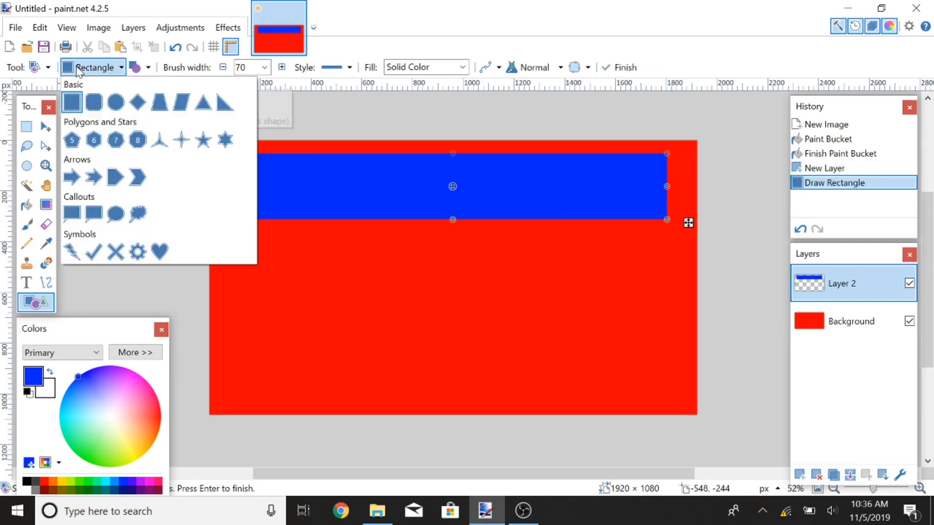
{"action": "left_click", "coordinate": [94, 99]}
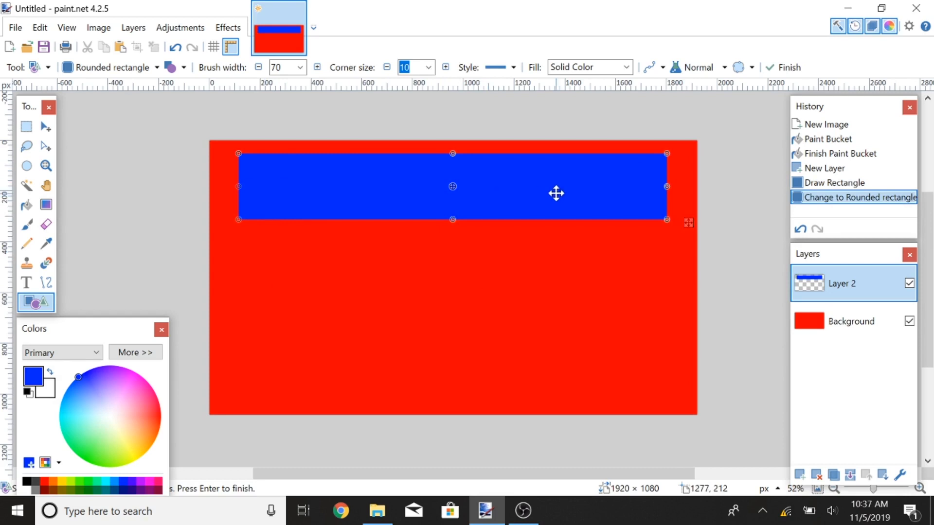
{"action": "left_click_drag", "start_coordinate": [666, 187], "coordinate": [672, 187]}
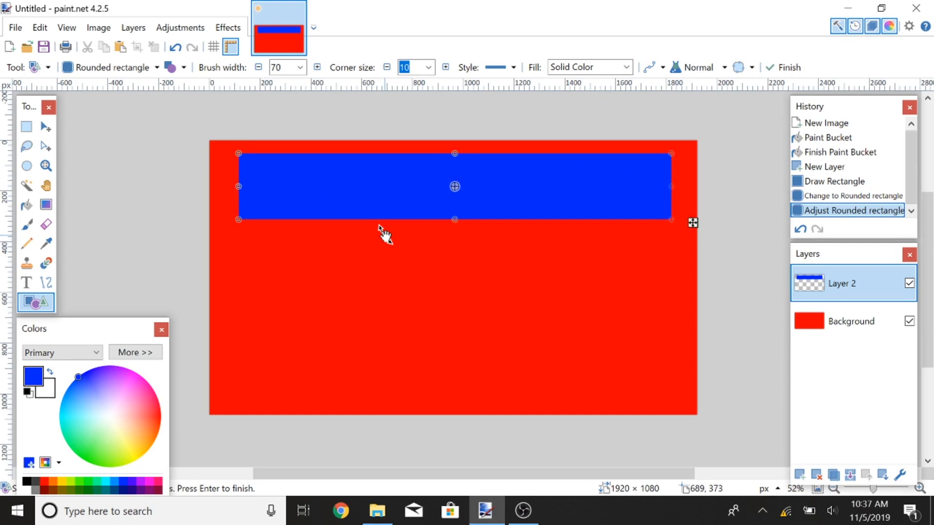
Step: Add a new layer and draw a purple rounded rectangle bar below the blue one
{"action": "key", "text": "ctrl+shift+n"}
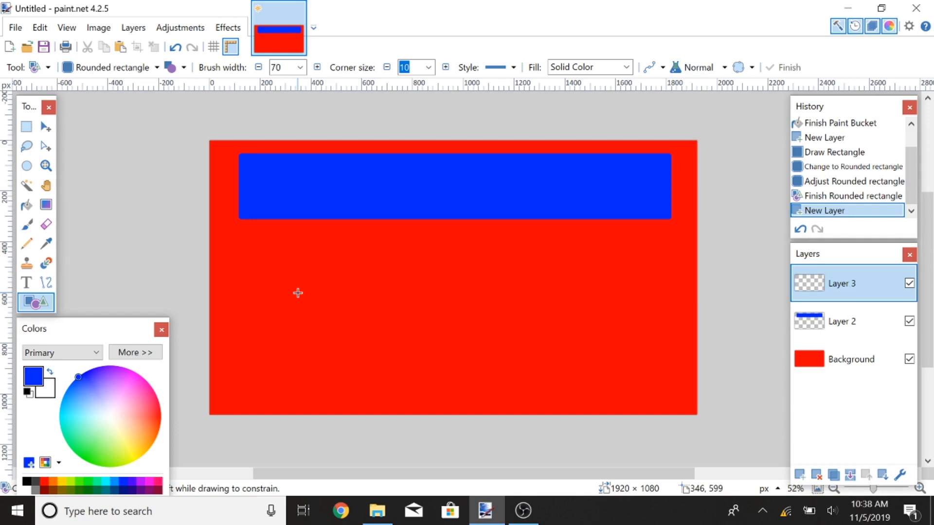
{"action": "left_click", "coordinate": [142, 482]}
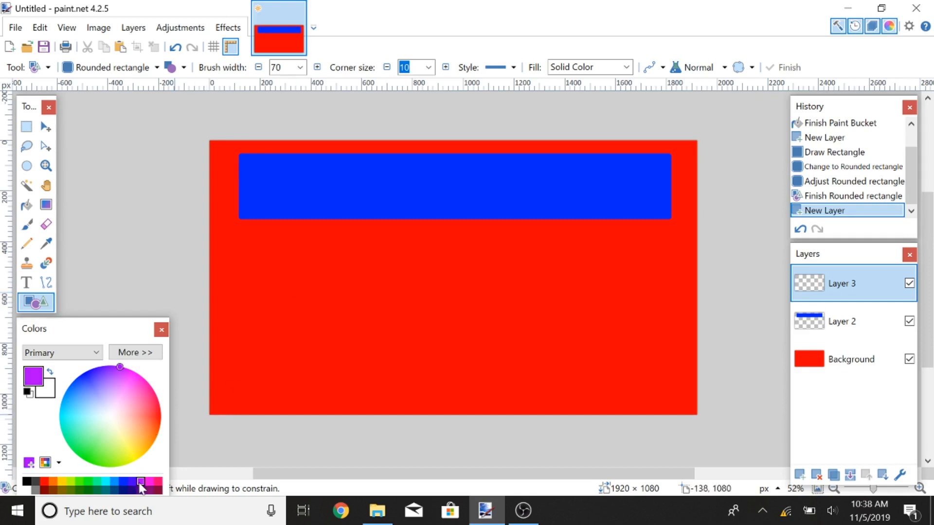
{"action": "mouse_move", "coordinate": [330, 247]}
{"action": "left_mouse_down"}
{"action": "mouse_move", "coordinate": [515, 279]}
{"action": "mouse_move", "coordinate": [573, 278]}
{"action": "left_mouse_up"}
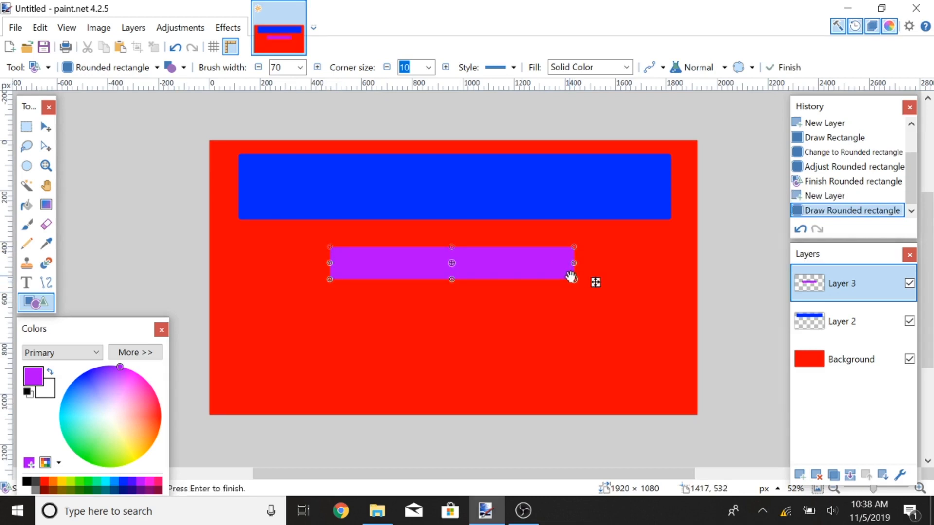
Step: Duplicate the purple bar layer twice and move the top copy down beneath the original bar
{"action": "left_click", "coordinate": [835, 475]}
{"action": "left_click", "coordinate": [836, 474]}
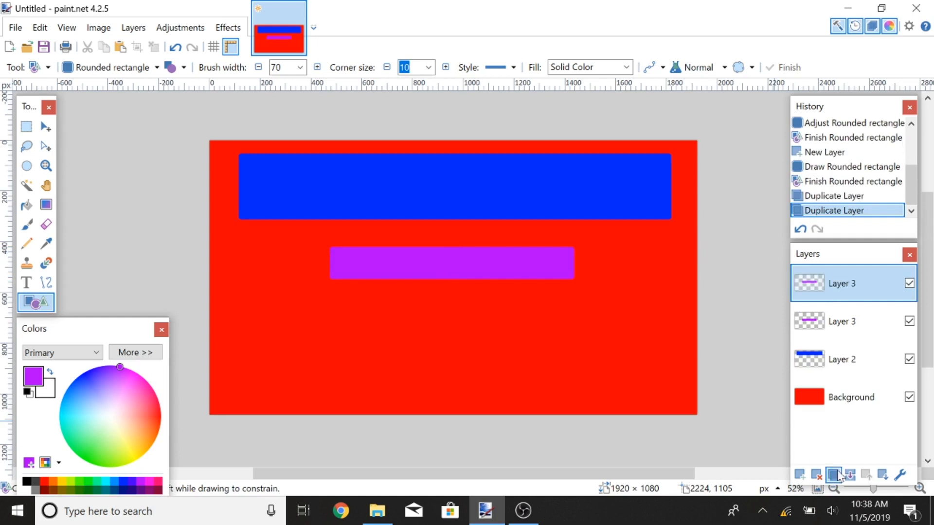
{"action": "left_click", "coordinate": [46, 129]}
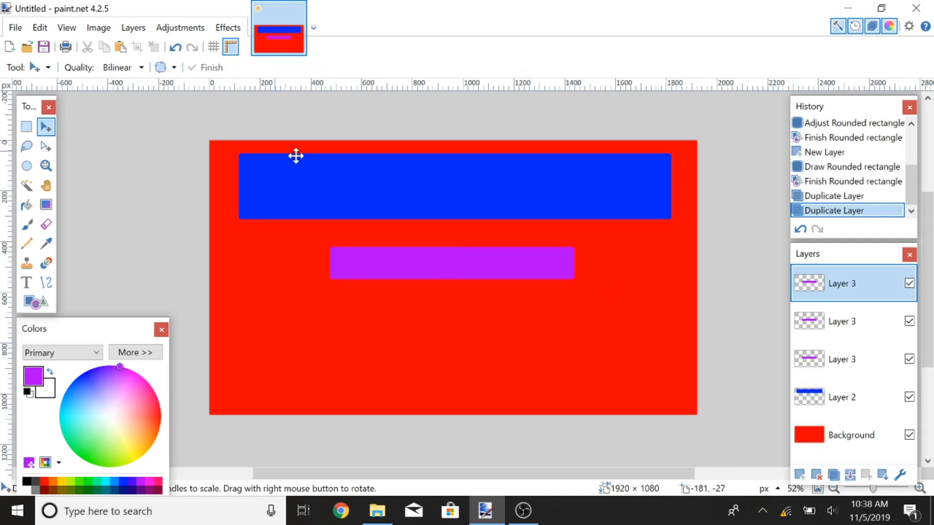
{"action": "key", "text": "ctrl+a"}
{"action": "key", "text": "Down"}
{"action": "key", "text": "Down"}
{"action": "key", "text": "Down"}
{"action": "key", "text": "Down"}
{"action": "key", "text": "Down"}
{"action": "key", "text": "Down"}
{"action": "key", "text": "Down"}
{"action": "key", "text": "Down"}
{"action": "key", "text": "Down"}
{"action": "key", "text": "Down"}
{"action": "key", "text": "Down"}
{"action": "key", "text": "Down"}
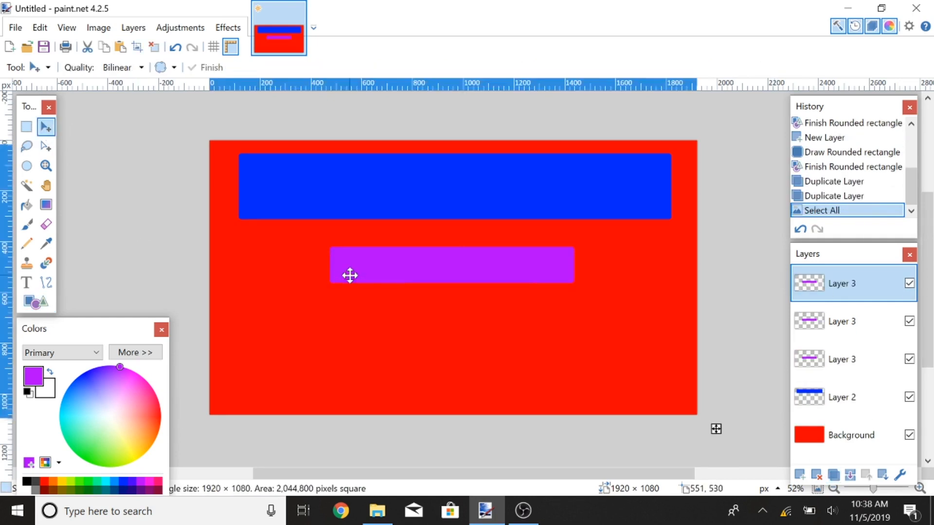
{"action": "key", "text": "Down"}
{"action": "key", "text": "Down"}
{"action": "key", "text": "Down"}
{"action": "key", "text": "Down"}
{"action": "key", "text": "Down"}
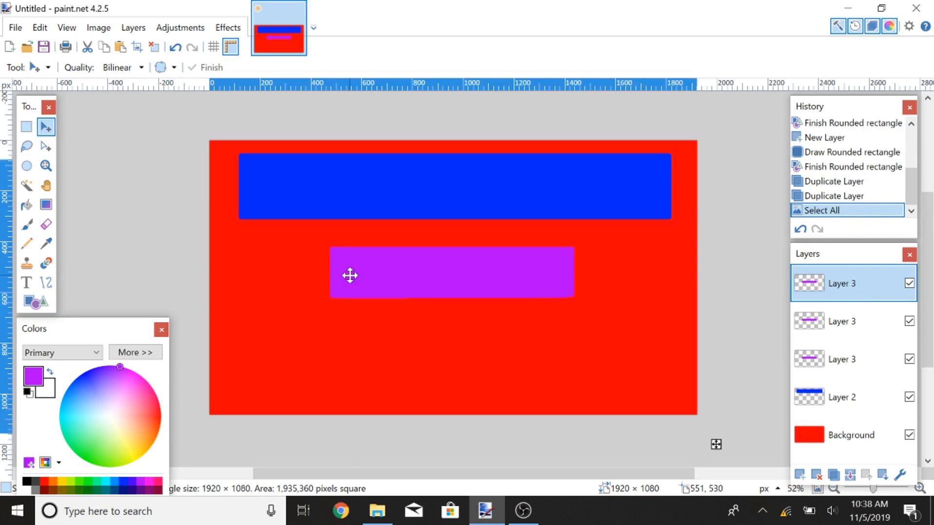
{"action": "key", "text": "Down"}
{"action": "key", "text": "Down"}
{"action": "key", "text": "Down"}
{"action": "key", "text": "Down"}
{"action": "key", "text": "Down"}
{"action": "key", "text": "Down"}
{"action": "key", "text": "Down"}
{"action": "key", "text": "Down"}
{"action": "key", "text": "Down"}
{"action": "key", "text": "Down"}
{"action": "key", "text": "Down"}
{"action": "key", "text": "Down"}
{"action": "key", "text": "Down"}
{"action": "key", "text": "Down"}
{"action": "key", "text": "Down"}
{"action": "key", "text": "Down"}
{"action": "key", "text": "Down"}
{"action": "key", "text": "Down"}
{"action": "key", "text": "Down"}
{"action": "key", "text": "Down"}
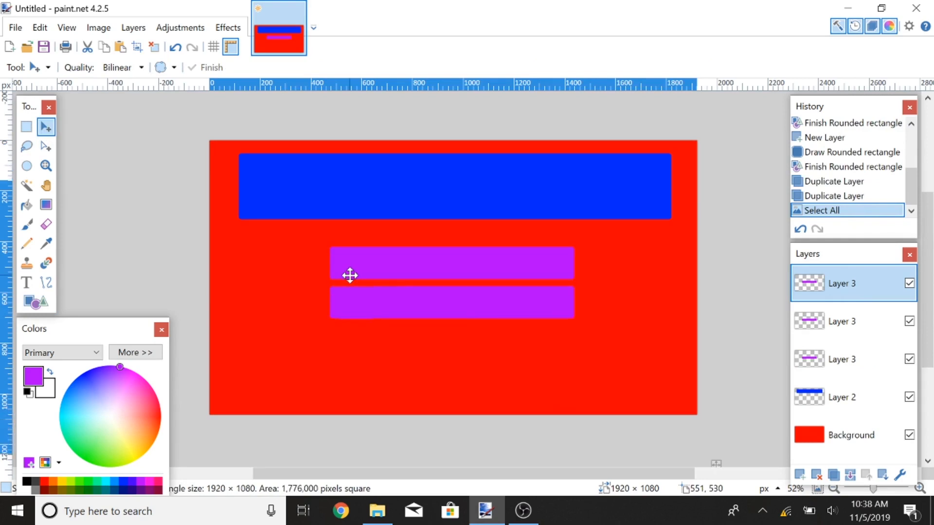
Step: Move the middle purple copy further down to form a third evenly spaced bar
{"action": "key", "text": "Down"}
{"action": "key", "text": "Down"}
{"action": "key", "text": "Down"}
{"action": "key", "text": "Down"}
{"action": "key", "text": "Down"}
{"action": "key", "text": "Down"}
{"action": "key", "text": "Down"}
{"action": "key", "text": "Down"}
{"action": "key", "text": "Down"}
{"action": "key", "text": "Down"}
{"action": "key", "text": "Down"}
{"action": "key", "text": "Down"}
{"action": "key", "text": "Down"}
{"action": "key", "text": "Down"}
{"action": "key", "text": "Down"}
{"action": "key", "text": "Down"}
{"action": "key", "text": "Down"}
{"action": "key", "text": "Down"}
{"action": "key", "text": "Down"}
{"action": "key", "text": "Down"}
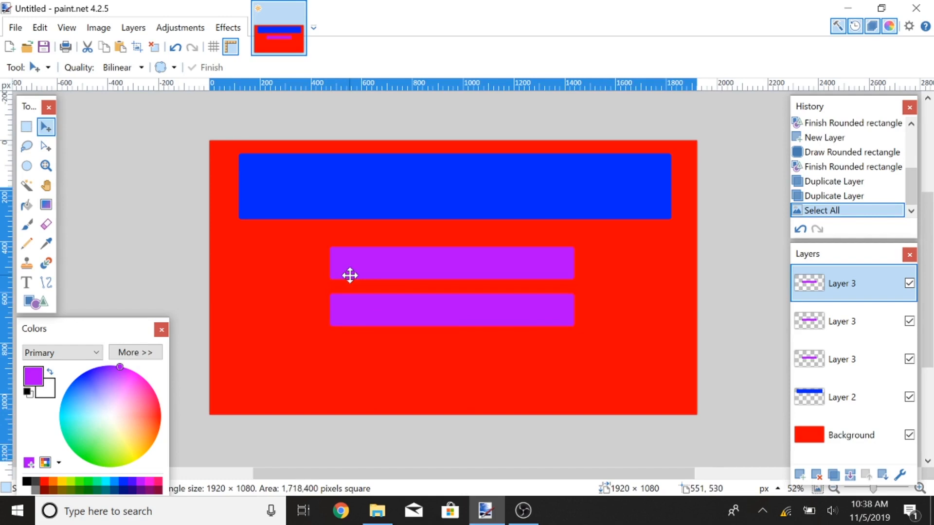
{"action": "left_click", "coordinate": [846, 320]}
{"action": "key", "text": "Down"}
{"action": "key", "text": "Down"}
{"action": "key", "text": "Down"}
{"action": "key", "text": "Down"}
{"action": "key", "text": "Down"}
{"action": "key", "text": "Down"}
{"action": "key", "text": "Down"}
{"action": "key", "text": "Down"}
{"action": "key", "text": "Down"}
{"action": "key", "text": "Down"}
{"action": "key", "text": "Down"}
{"action": "key", "text": "Down"}
{"action": "key", "text": "Down"}
{"action": "key", "text": "Down"}
{"action": "key", "text": "Down"}
{"action": "key", "text": "Down"}
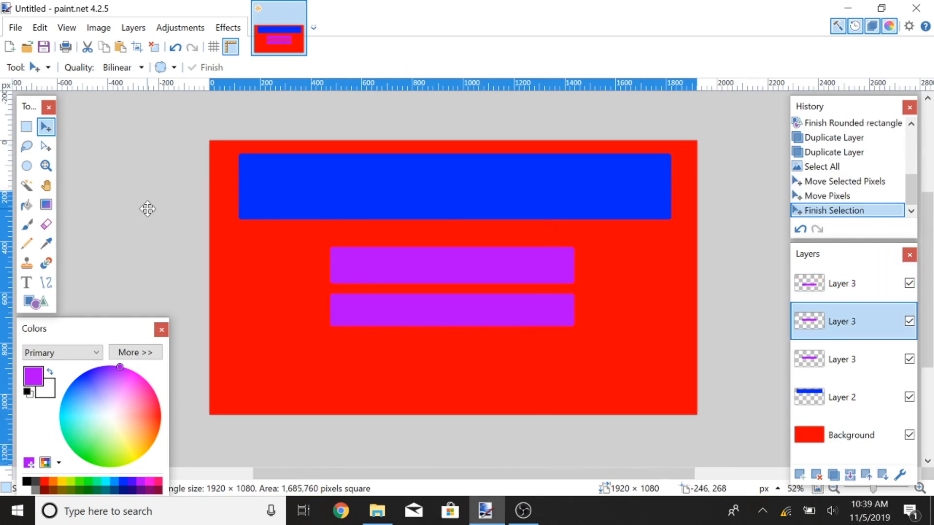
{"action": "key", "text": "Down"}
{"action": "key", "text": "Down"}
{"action": "key", "text": "Down"}
{"action": "key", "text": "Down"}
{"action": "key", "text": "Down"}
{"action": "key", "text": "Down"}
{"action": "key", "text": "Down"}
{"action": "key", "text": "Down"}
{"action": "key", "text": "Down"}
{"action": "key", "text": "Down"}
{"action": "key", "text": "Down"}
{"action": "key", "text": "Down"}
{"action": "key", "text": "Down"}
{"action": "key", "text": "Down"}
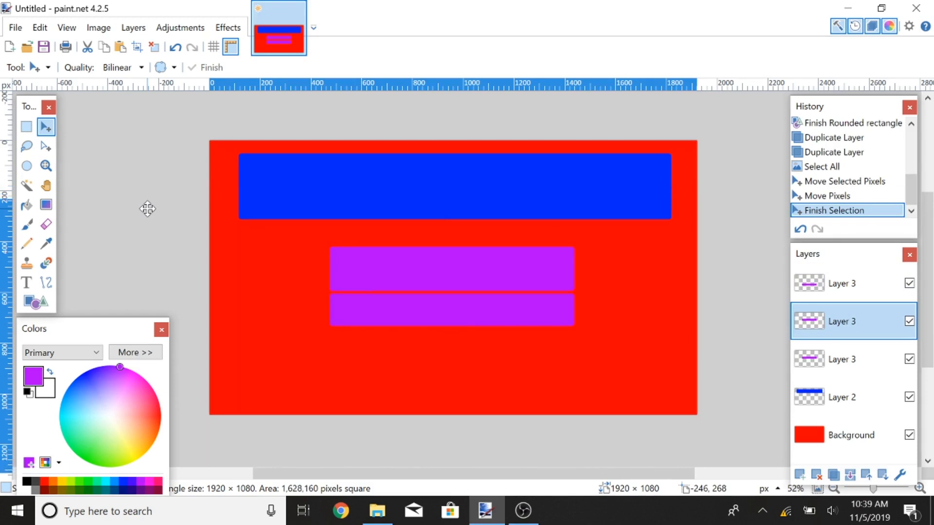
{"action": "key", "text": "Down"}
{"action": "key", "text": "Down"}
{"action": "key", "text": "Down"}
{"action": "key", "text": "Down"}
{"action": "key", "text": "Down"}
{"action": "key", "text": "Down"}
{"action": "key", "text": "Down"}
{"action": "key", "text": "Down"}
{"action": "key", "text": "Down"}
{"action": "key", "text": "Down"}
{"action": "key", "text": "Down"}
{"action": "key", "text": "Down"}
{"action": "key", "text": "Down"}
{"action": "key", "text": "Down"}
{"action": "key", "text": "Down"}
{"action": "key", "text": "Down"}
{"action": "key", "text": "Down"}
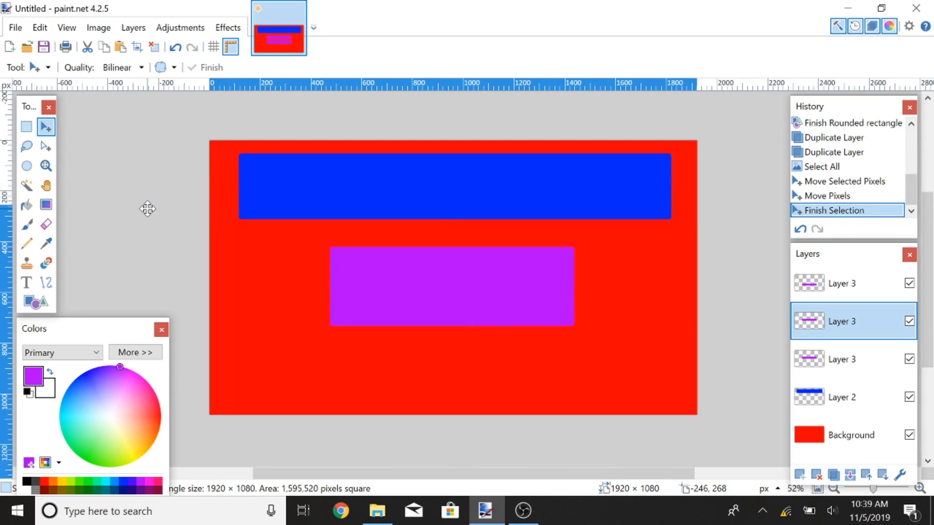
{"action": "key", "text": "Down"}
{"action": "key", "text": "Down"}
{"action": "key", "text": "Down"}
{"action": "key", "text": "Down"}
{"action": "key", "text": "Down"}
{"action": "key", "text": "Down"}
{"action": "key", "text": "Down"}
{"action": "key", "text": "Down"}
{"action": "key", "text": "Down"}
{"action": "key", "text": "Down"}
{"action": "key", "text": "Down"}
{"action": "key", "text": "Down"}
{"action": "key", "text": "Down"}
{"action": "key", "text": "Down"}
{"action": "key", "text": "Down"}
{"action": "key", "text": "Down"}
{"action": "key", "text": "Down"}
{"action": "key", "text": "Down"}
{"action": "key", "text": "Down"}
{"action": "key", "text": "Down"}
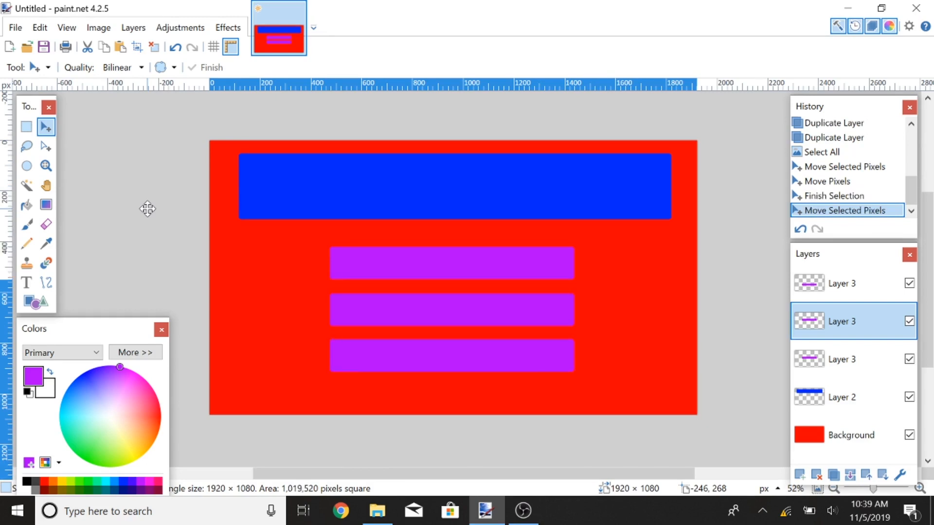
{"action": "key", "text": "Down"}
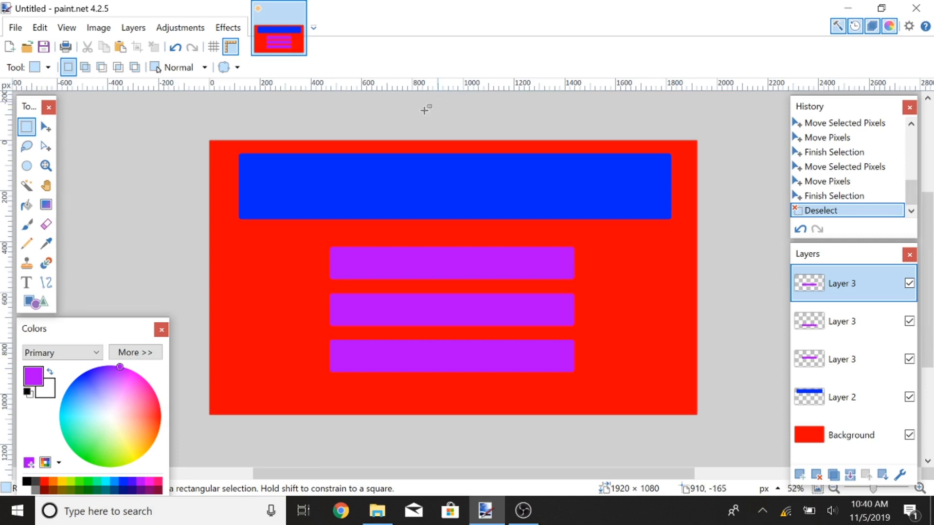
Step: Select the area around the blue bar on Layer 2 and copy it
{"action": "left_click", "coordinate": [855, 398]}
{"action": "left_click_drag", "start_coordinate": [229, 146], "coordinate": [679, 228]}
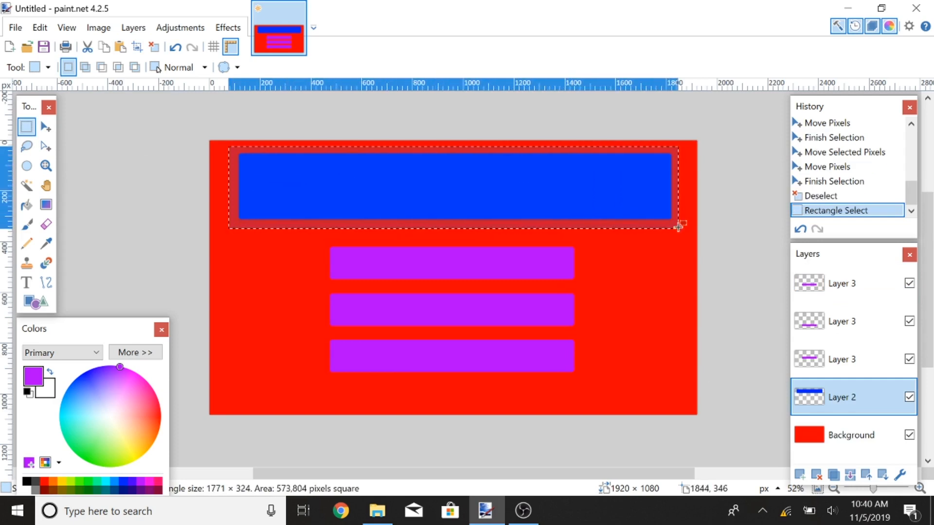
{"action": "key", "text": "ctrl+c"}
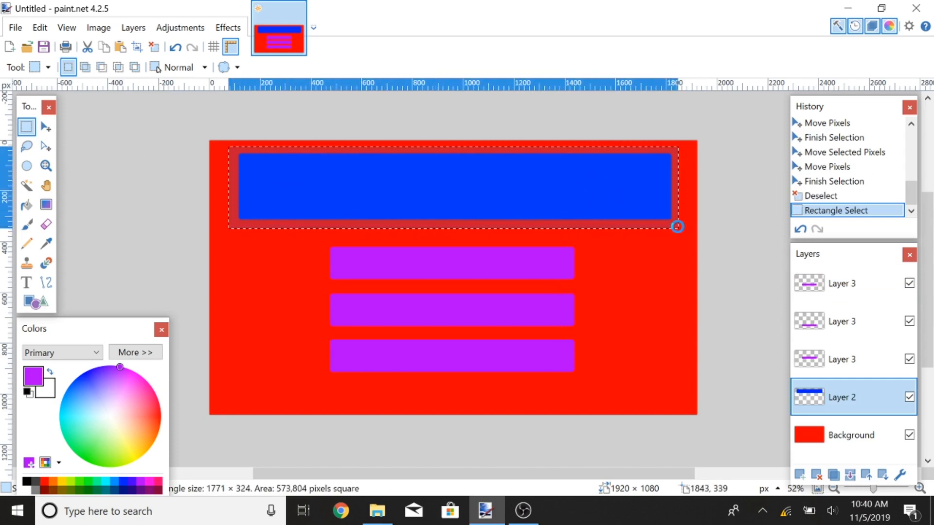
Step: Create a new image at the copied size and paste the blue bar into it
{"action": "key", "text": "ctrl+n"}
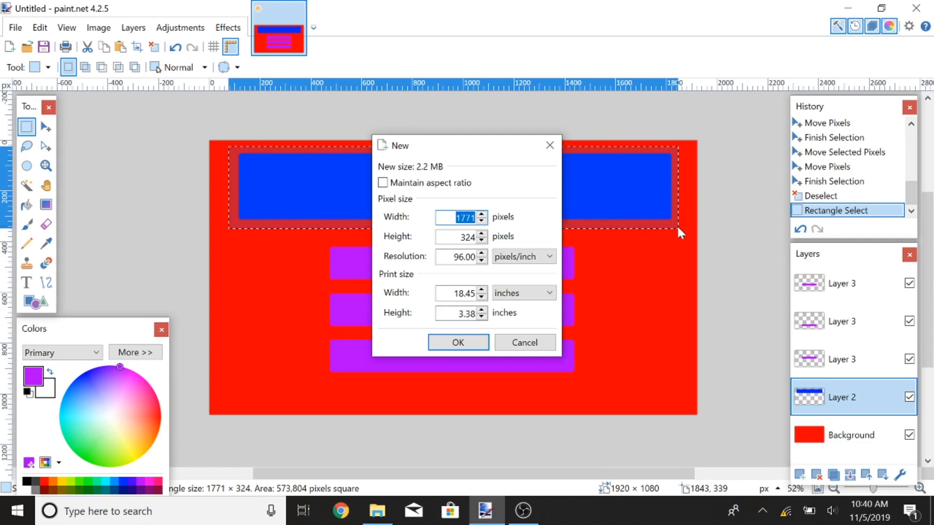
{"action": "key", "text": "Return"}
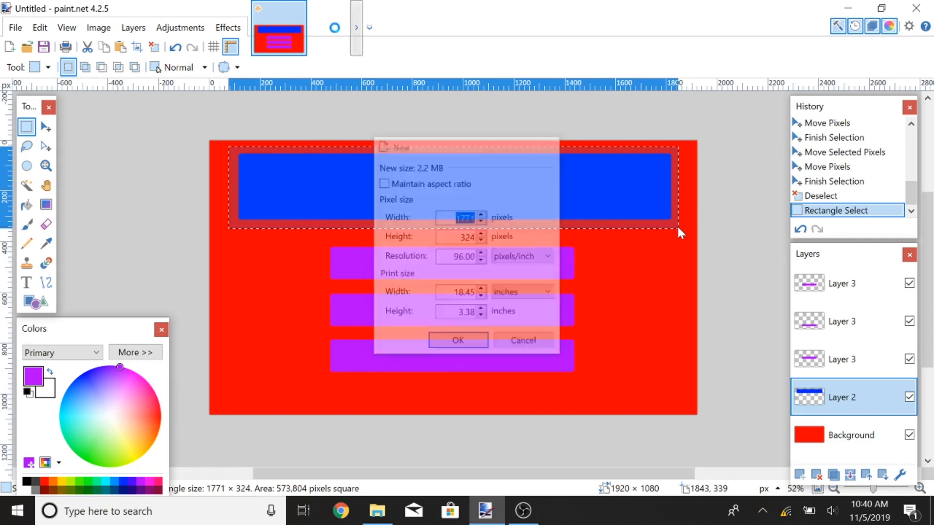
{"action": "key", "text": "ctrl+v"}
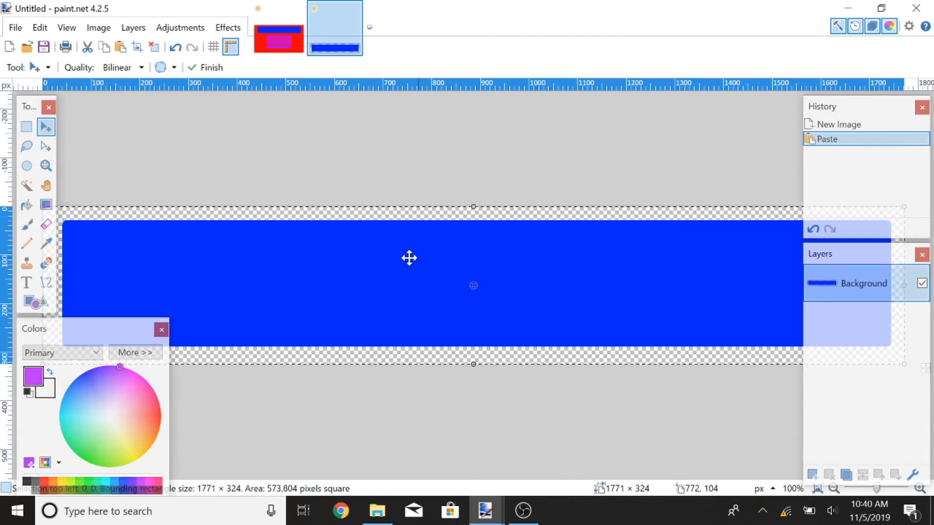
{"action": "key", "text": "ctrl+b"}
{"action": "left_click", "coordinate": [24, 28]}
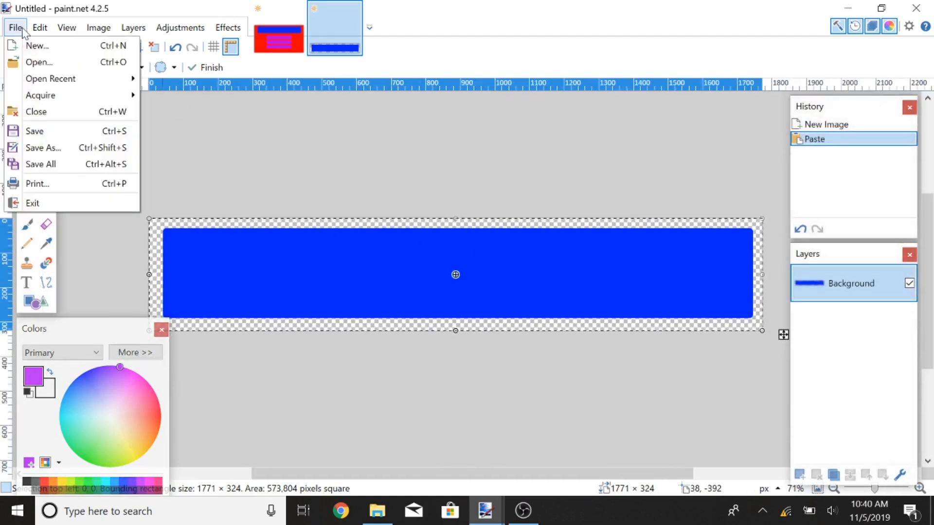
{"action": "left_click", "coordinate": [75, 148]}
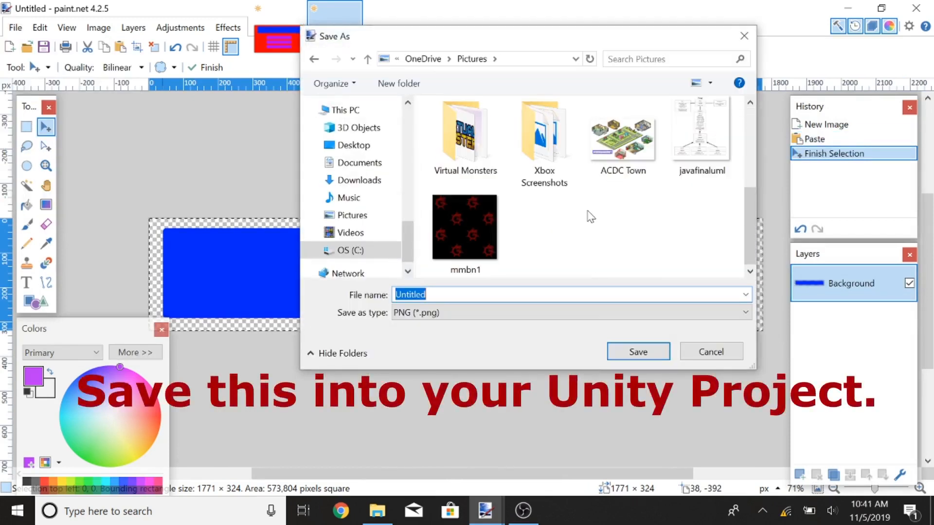
{"action": "left_click", "coordinate": [710, 352]}
Step: Switch back to the original banner image
{"action": "left_click", "coordinate": [355, 9]}
{"action": "left_click", "coordinate": [478, 344]}
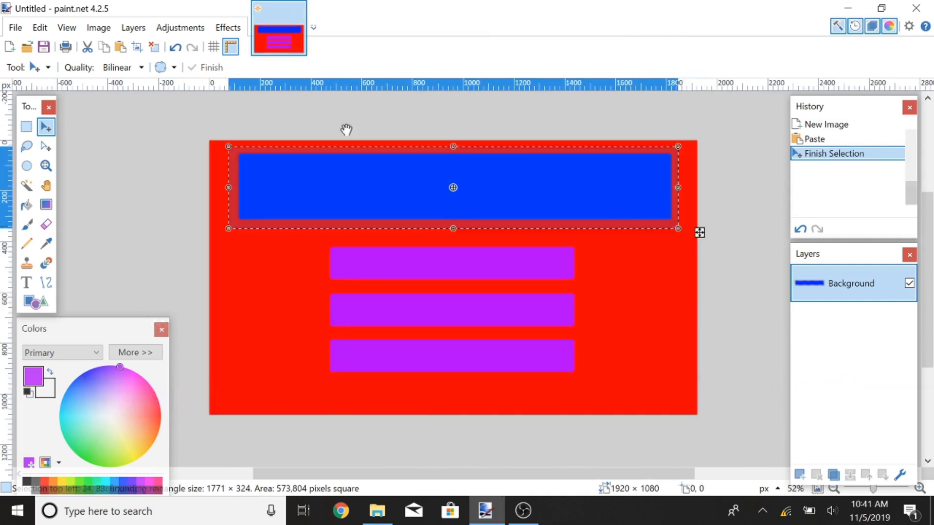
Step: Duplicate the blue bar layer and the top purple bar layer, hiding each duplicate and moving the purple copy lower in the stack
{"action": "left_click", "coordinate": [833, 475]}
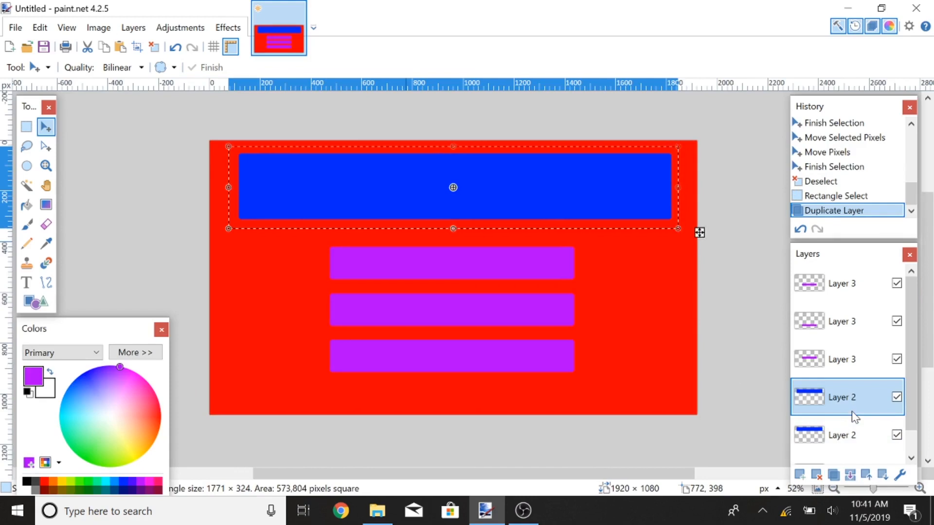
{"action": "left_click", "coordinate": [897, 435]}
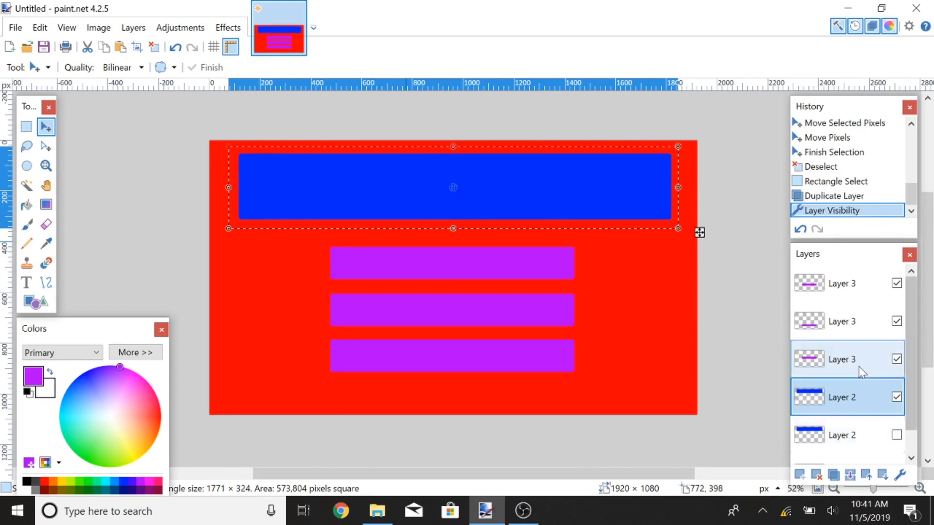
{"action": "left_click", "coordinate": [850, 298]}
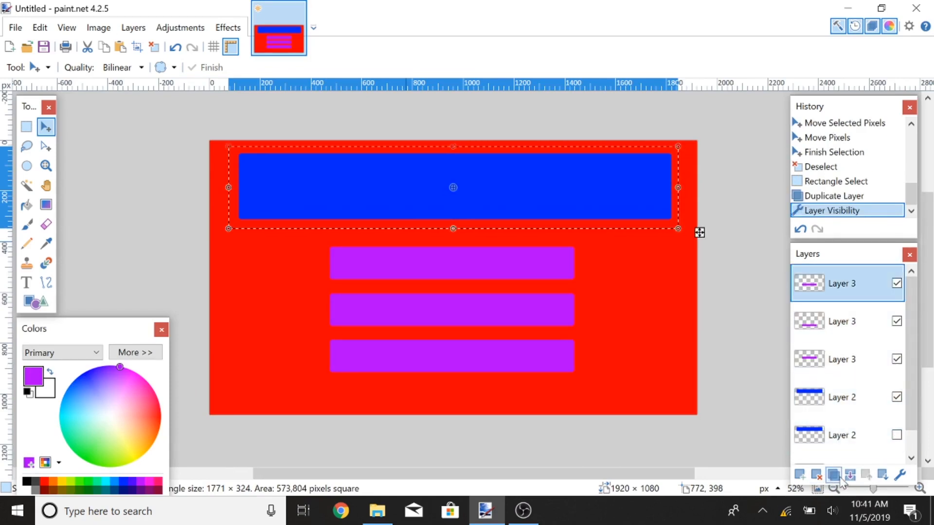
{"action": "left_click", "coordinate": [833, 475]}
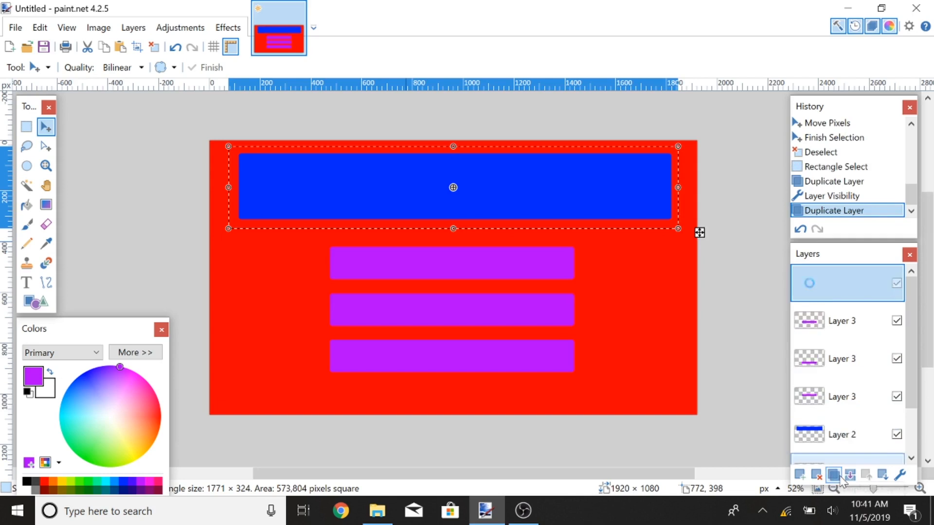
{"action": "left_click", "coordinate": [897, 284]}
{"action": "left_click_drag", "start_coordinate": [859, 286], "coordinate": [865, 401]}
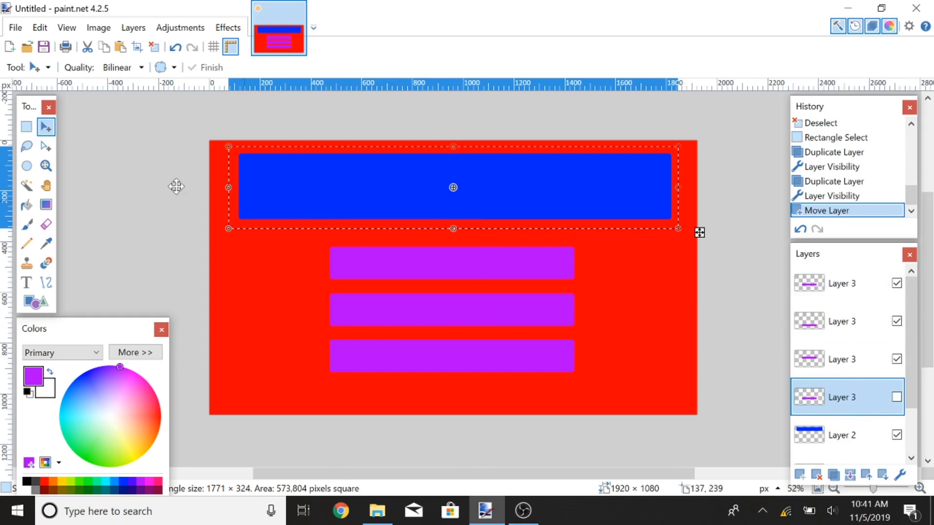
Step: Deselect, then with the Text tool in white on the blue bar's layer, write "YOUR GAME TITLE RIGHT HERE" across the blue bar
{"action": "left_click", "coordinate": [26, 126]}
{"action": "left_click", "coordinate": [121, 194]}
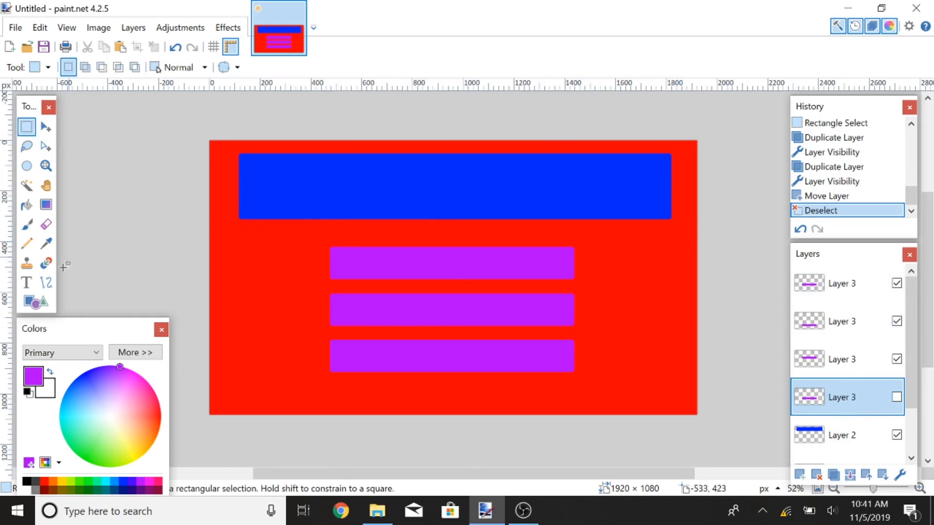
{"action": "left_click", "coordinate": [26, 282]}
{"action": "scroll", "coordinate": [842, 374], "scroll_direction": "down", "scroll_amount": 2}
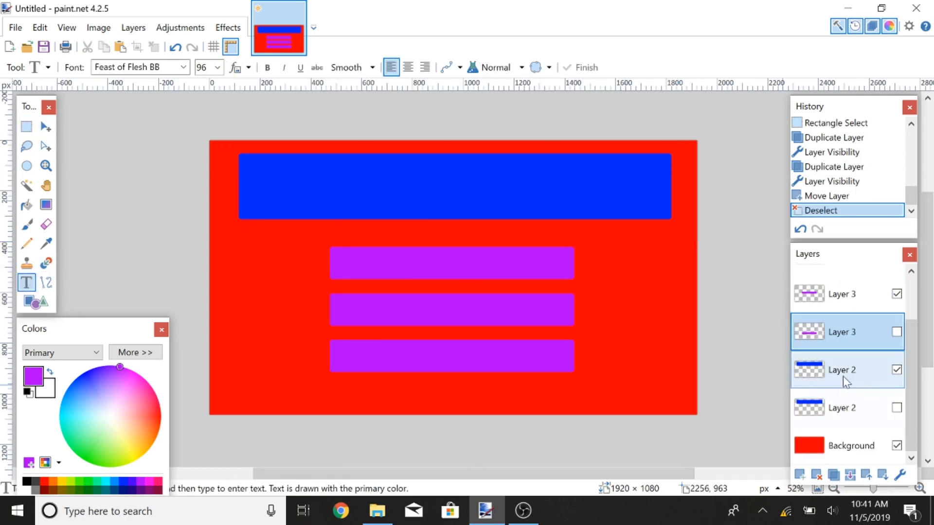
{"action": "left_click", "coordinate": [811, 375]}
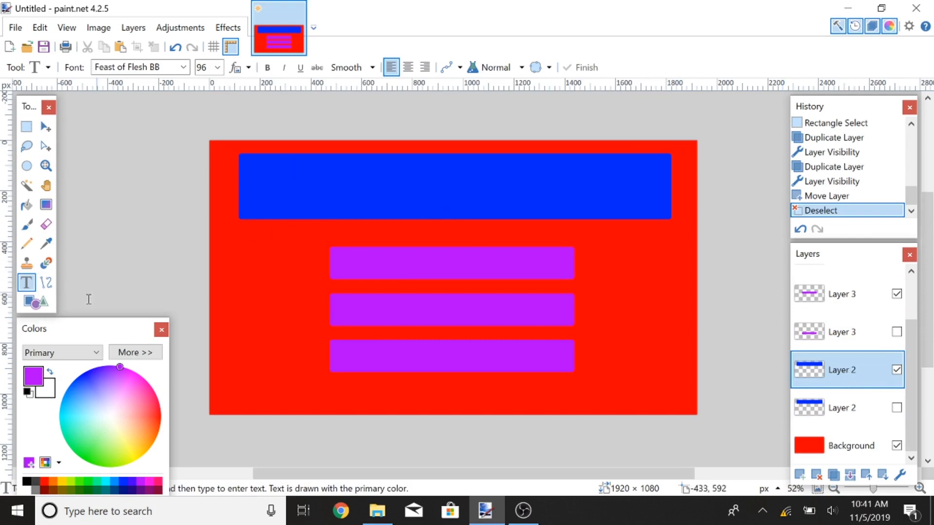
{"action": "left_click", "coordinate": [29, 487]}
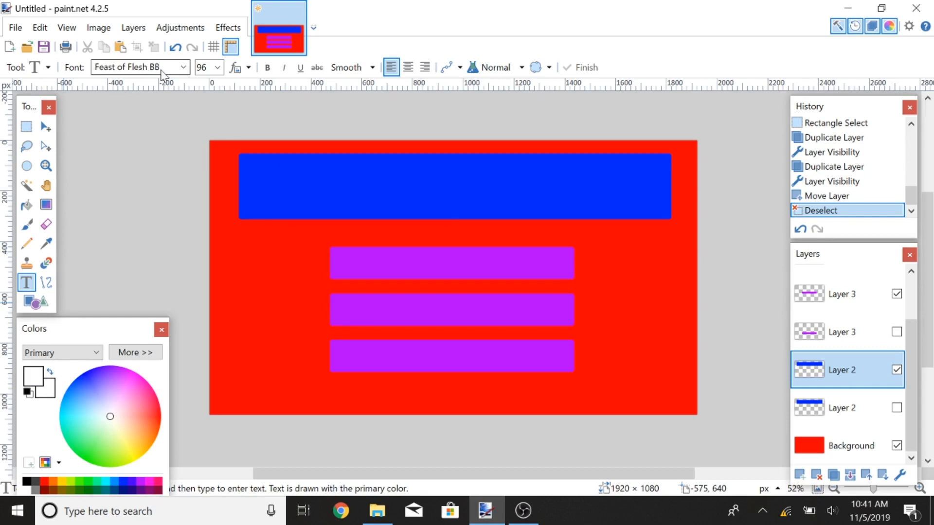
{"action": "left_click", "coordinate": [257, 187]}
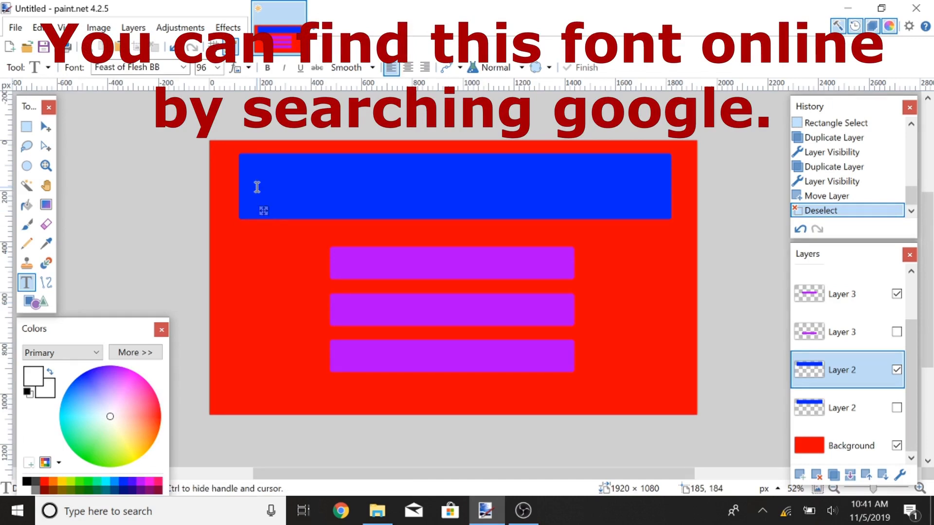
{"action": "type", "text": "YOUR"}
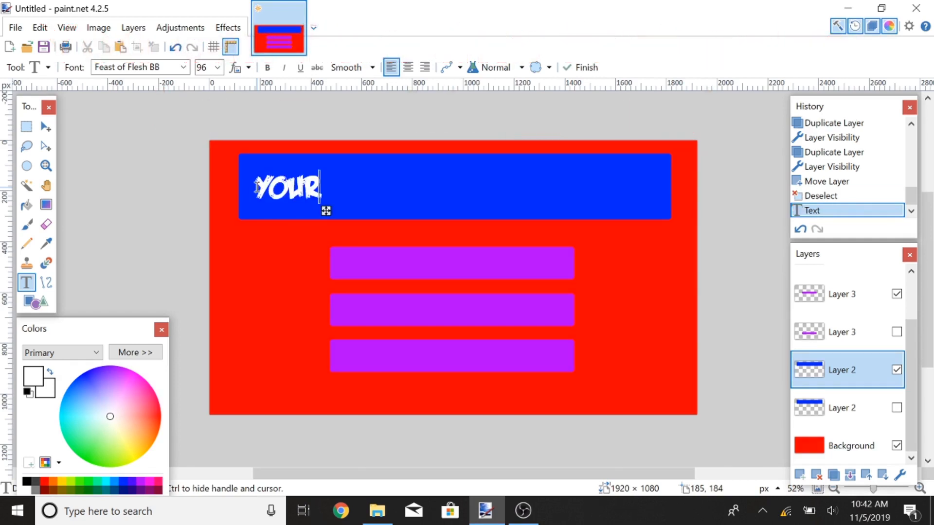
{"action": "type", "text": " GAME TITLE"}
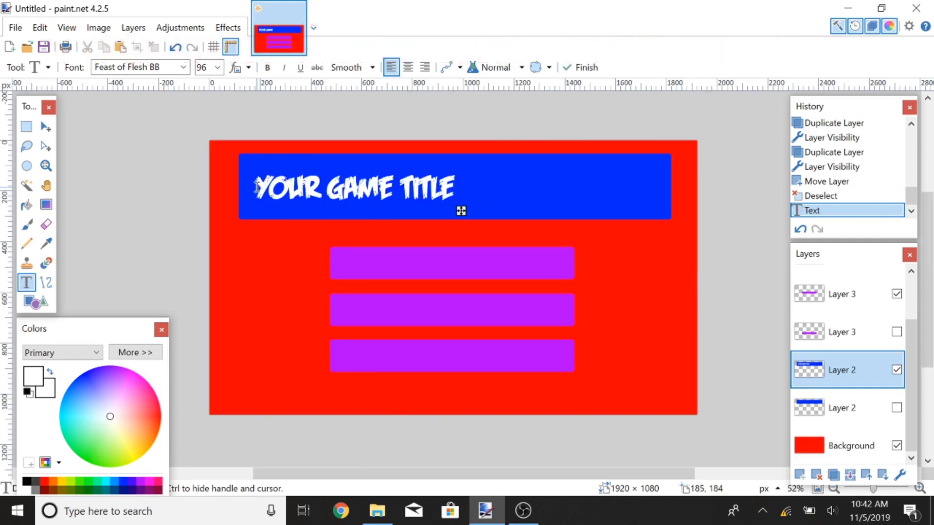
{"action": "type", "text": " RIGHT HERE"}
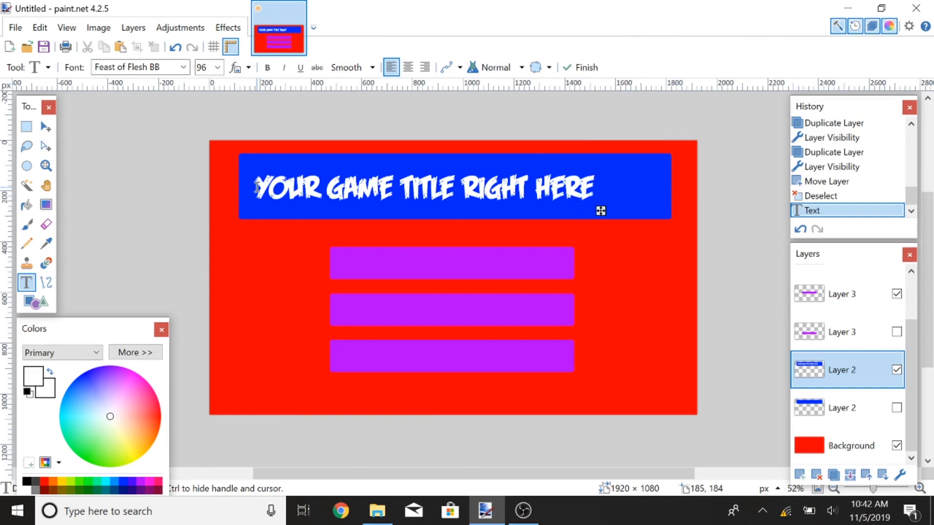
Step: Set the title text's font size to 108 and nudge it into place
{"action": "left_click", "coordinate": [217, 67]}
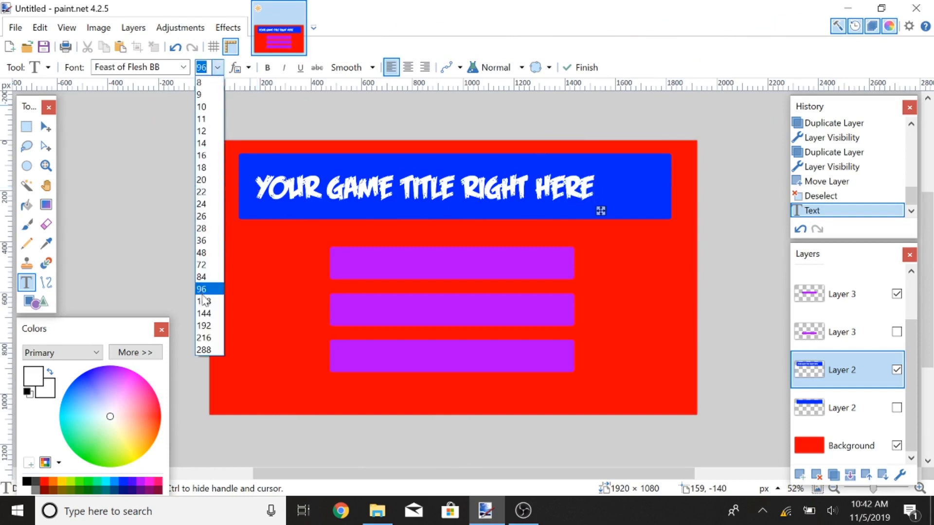
{"action": "left_click", "coordinate": [203, 301]}
{"action": "left_click_drag", "start_coordinate": [645, 215], "coordinate": [654, 213]}
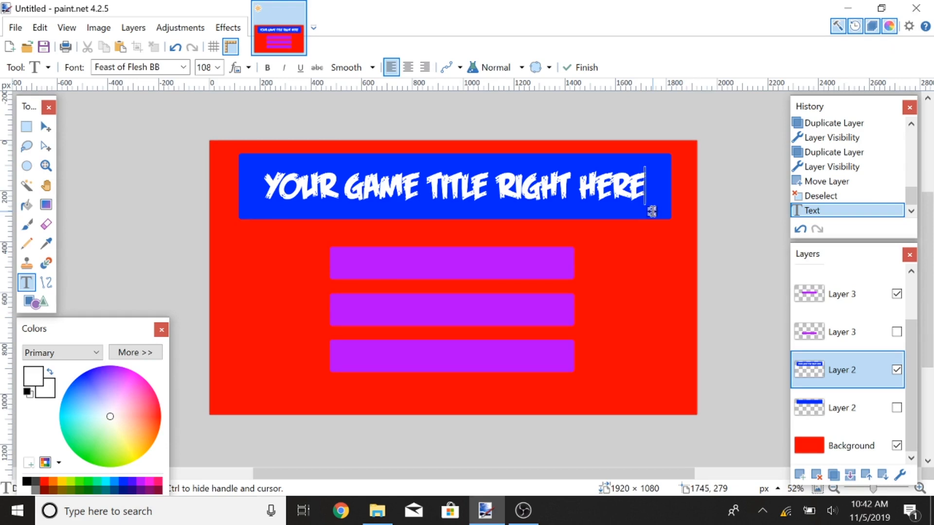
Step: On the top purple bar's layer, write "NEW GAME" centred in the top purple bar
{"action": "scroll", "coordinate": [829, 292], "scroll_direction": "up", "scroll_amount": 2}
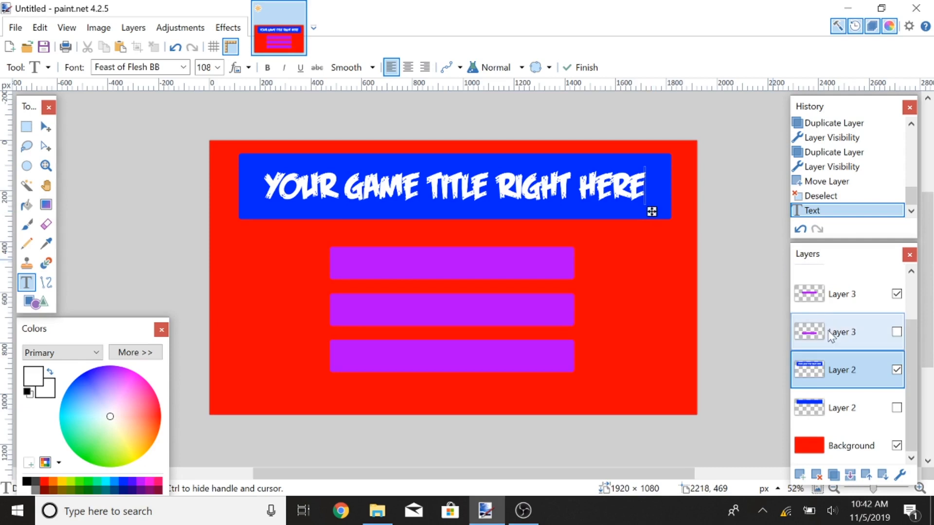
{"action": "left_click", "coordinate": [844, 287]}
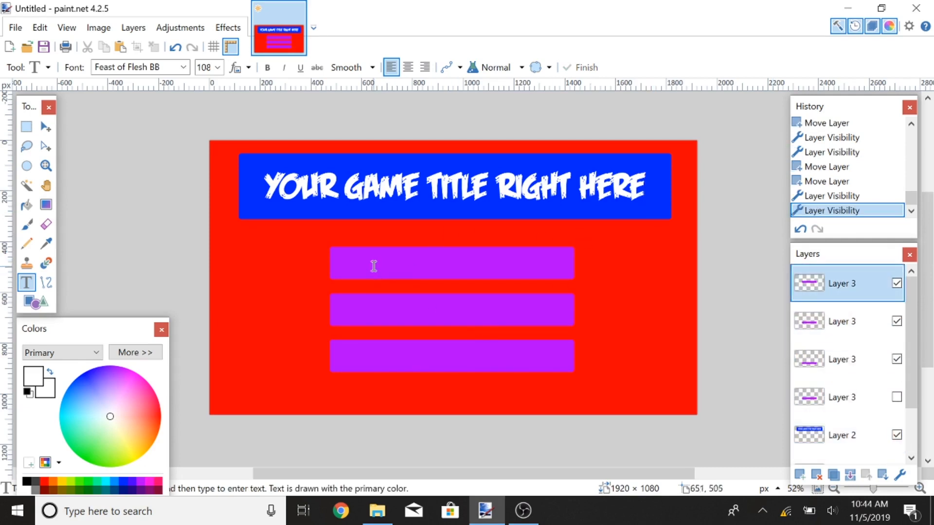
{"action": "left_click", "coordinate": [373, 266]}
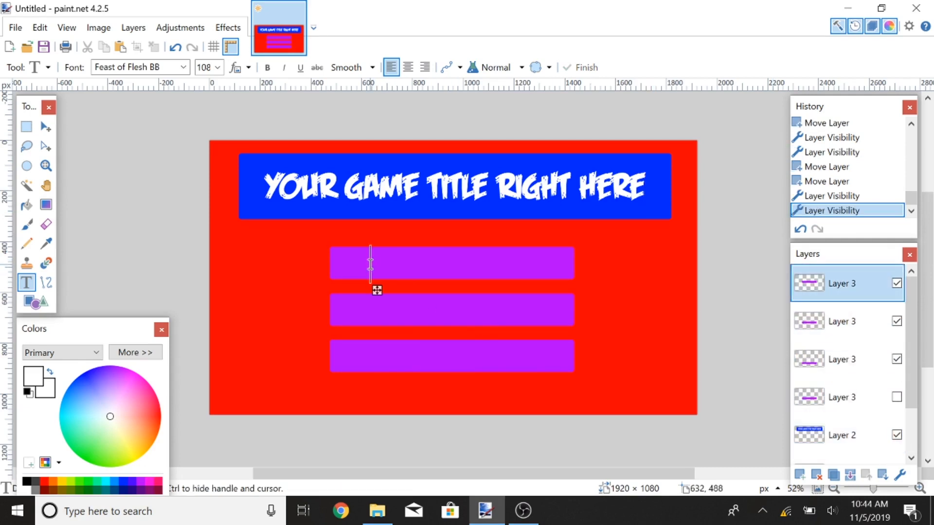
{"action": "type", "text": "NEW GAME"}
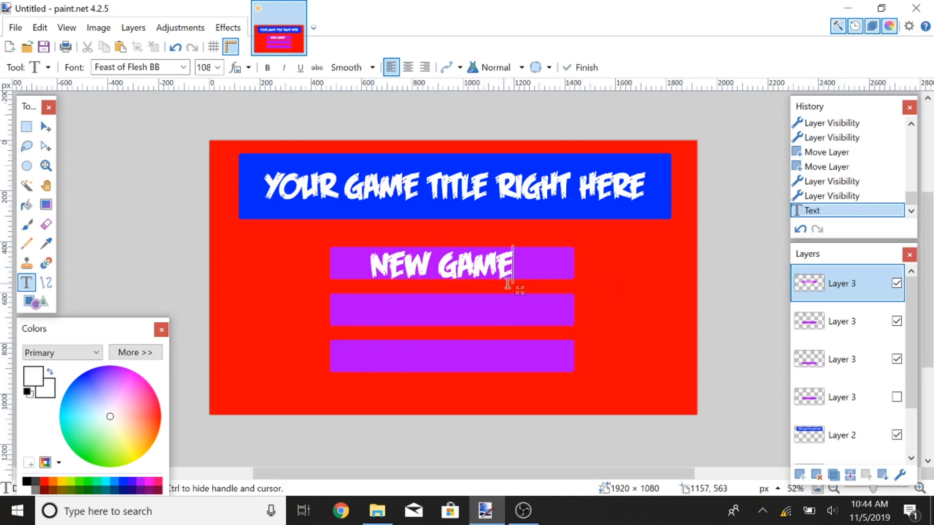
{"action": "left_click_drag", "start_coordinate": [518, 290], "coordinate": [525, 290]}
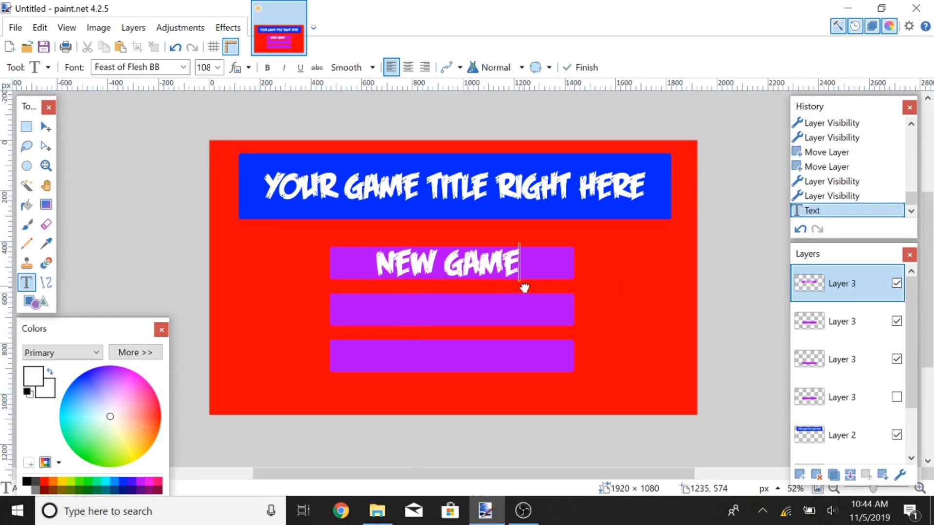
Step: On the middle purple bar's layer, write "CONTINUE" in the middle purple bar
{"action": "left_click", "coordinate": [839, 320]}
{"action": "left_click", "coordinate": [381, 310]}
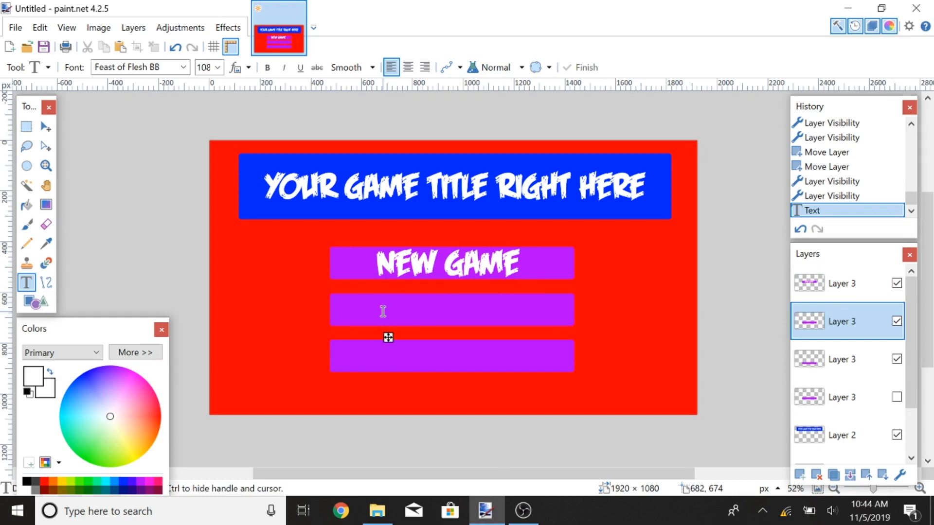
{"action": "type", "text": "CONTINUE"}
Step: On the bottom purple bar's layer, write "QUIT" in the bottom bar, nudge it to centre and finish the text
{"action": "left_click", "coordinate": [839, 359]}
{"action": "left_click", "coordinate": [392, 357]}
{"action": "type", "text": "QUIT"}
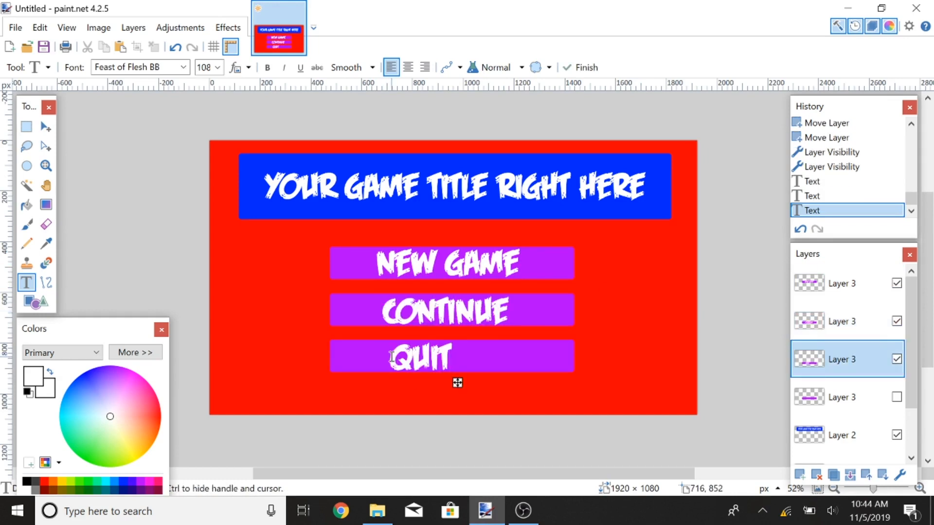
{"action": "left_click_drag", "start_coordinate": [457, 383], "coordinate": [482, 382]}
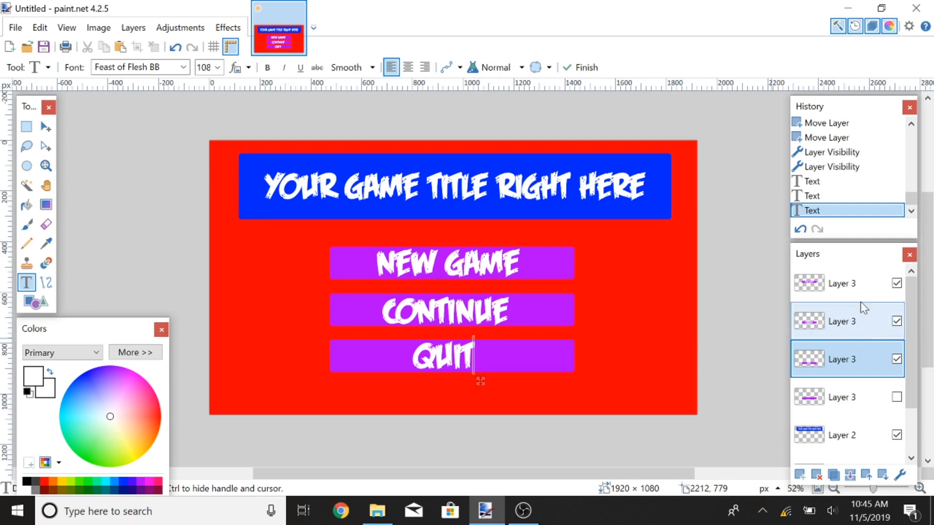
{"action": "left_click", "coordinate": [860, 287]}
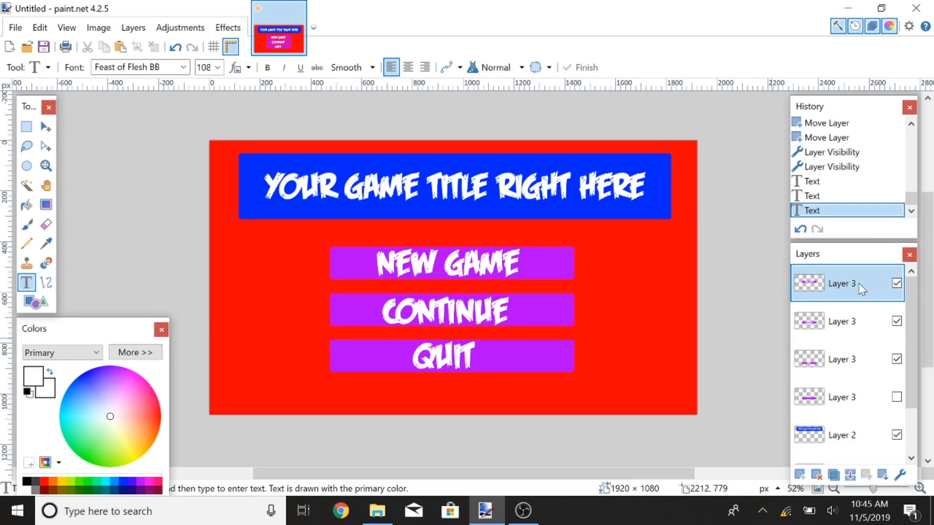
Step: Open the recent file TitleScreenTutorial.pdn
{"action": "scroll", "coordinate": [861, 290], "scroll_direction": "down", "scroll_amount": 2}
{"action": "left_click", "coordinate": [16, 27]}
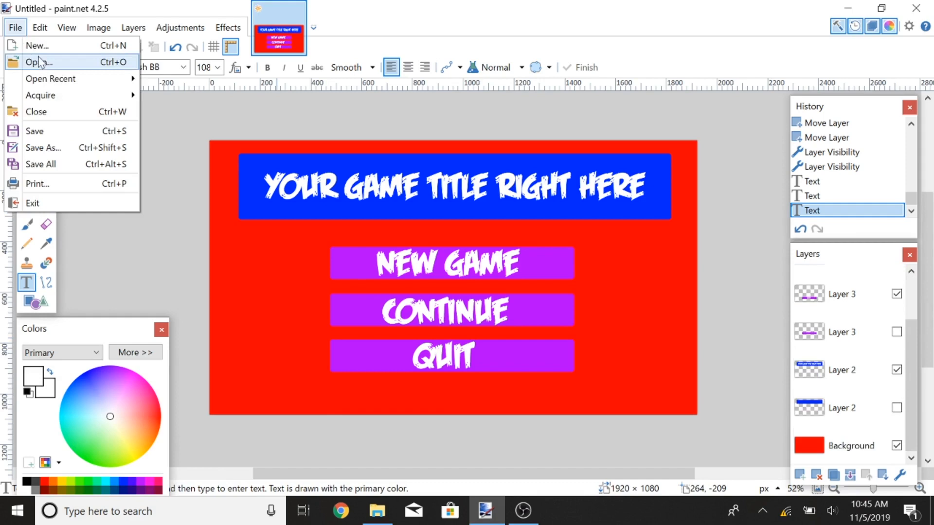
{"action": "mouse_move", "coordinate": [97, 79]}
{"action": "left_click", "coordinate": [216, 85]}
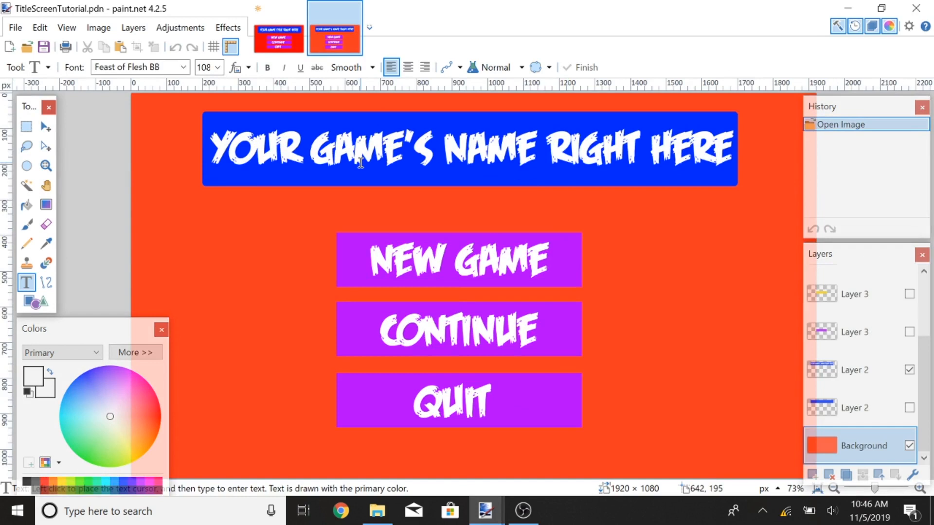
{"action": "left_click", "coordinate": [275, 39]}
{"action": "key", "text": "ctrl+Tab"}
{"action": "key", "text": "ctrl+a"}
{"action": "key", "text": "ctrl+d"}
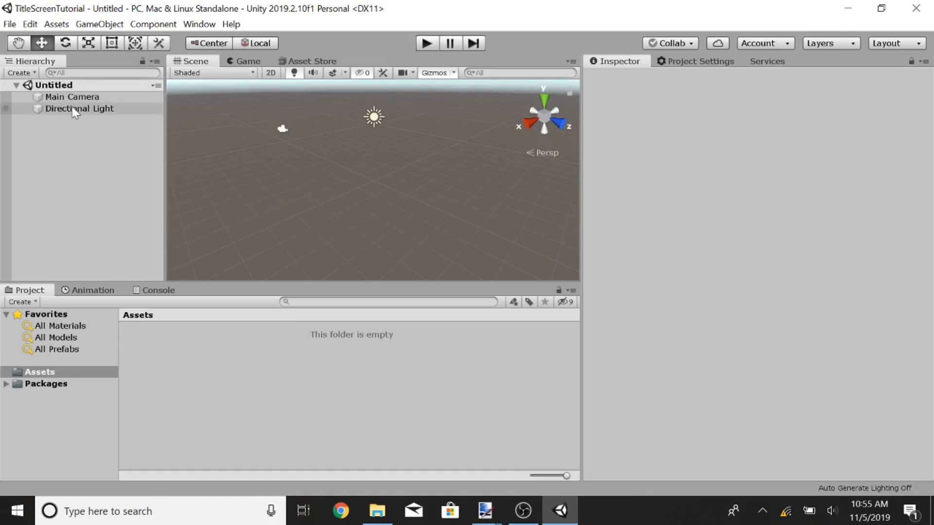
Step: Switch back to paint.net and toggle the purple and yellow button layers' visibility to compare them
{"action": "mouse_move", "coordinate": [485, 510]}
{"action": "left_click", "coordinate": [366, 445]}
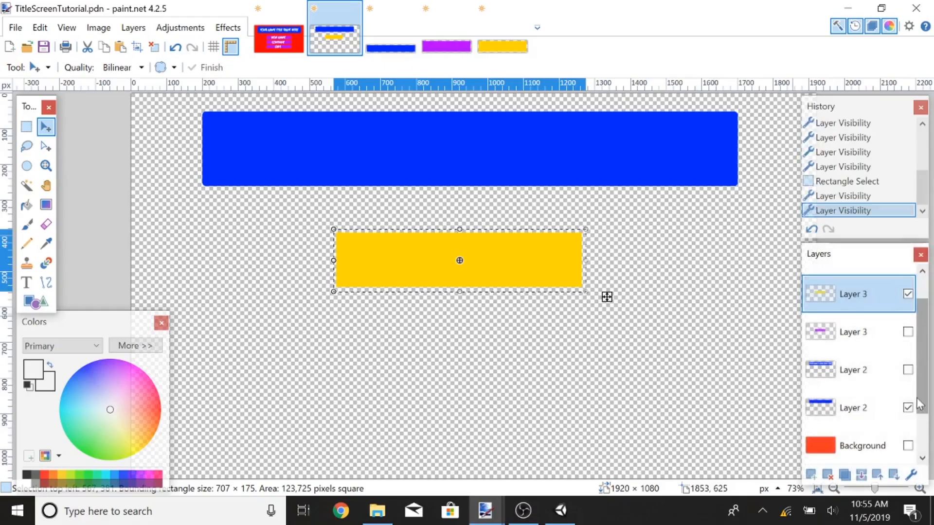
{"action": "left_click", "coordinate": [907, 332]}
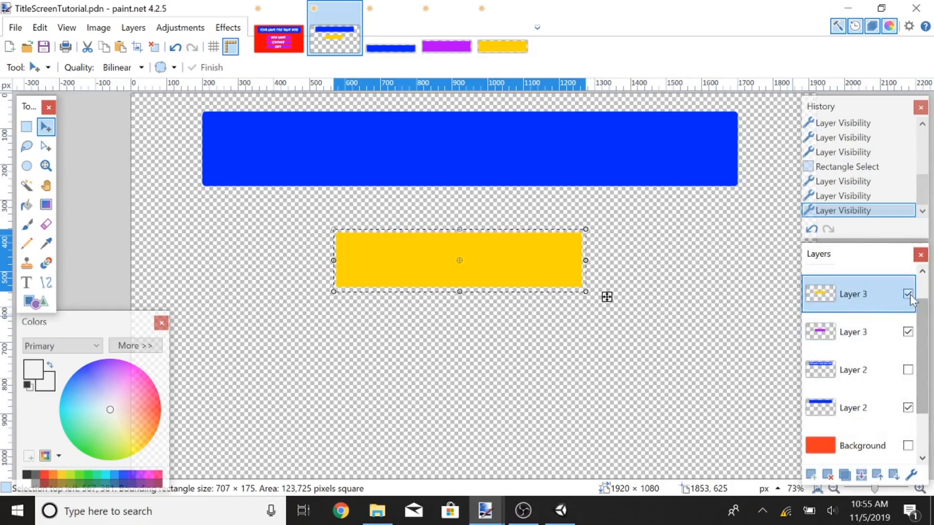
{"action": "left_click", "coordinate": [908, 294]}
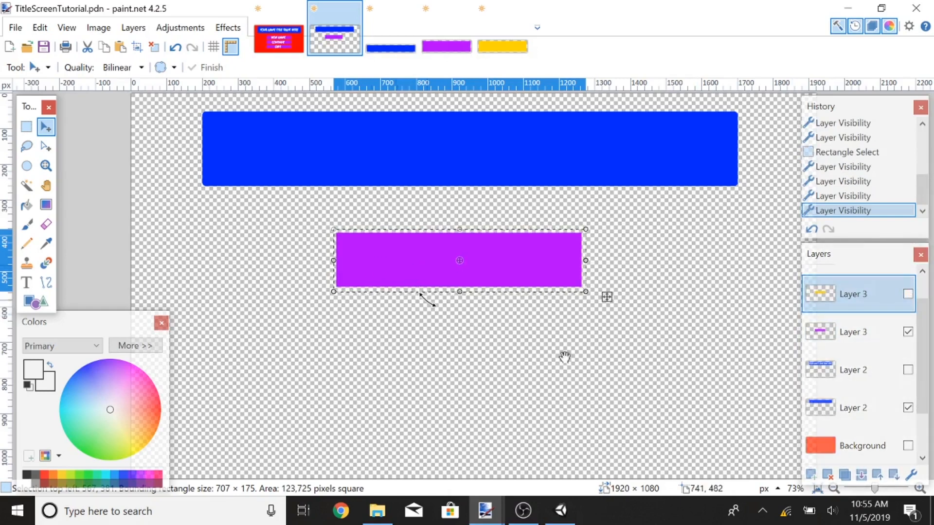
{"action": "left_click", "coordinate": [907, 294]}
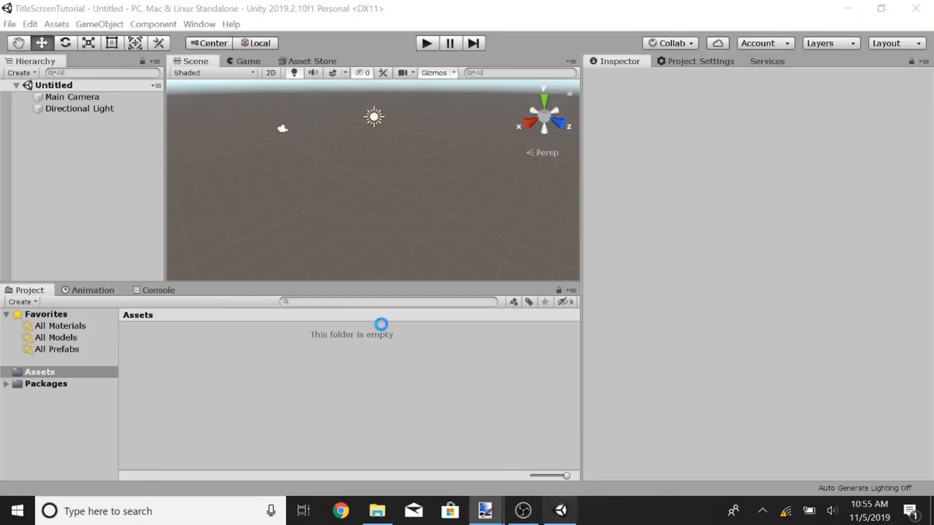
Step: Switch to Unity and create a new folder named Scenes in the project's Assets
{"action": "right_click", "coordinate": [197, 370]}
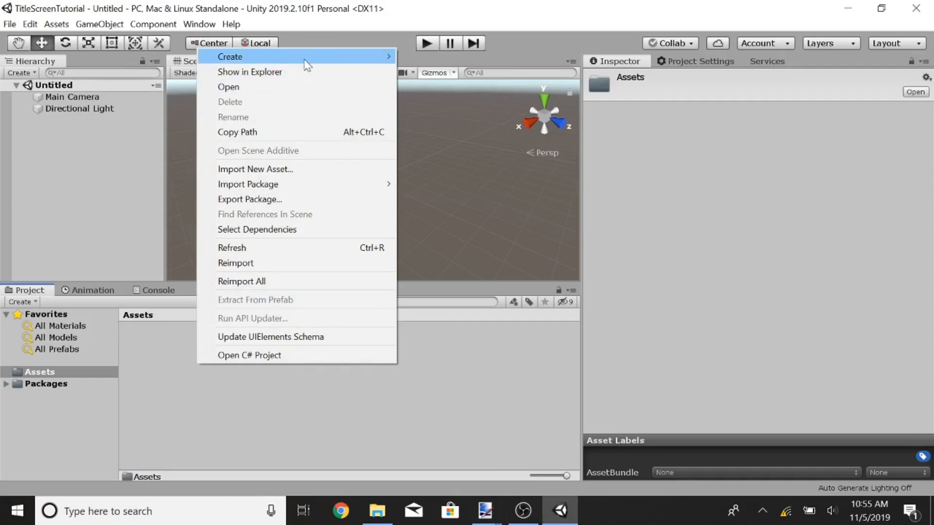
{"action": "mouse_move", "coordinate": [304, 60]}
{"action": "left_click", "coordinate": [424, 10]}
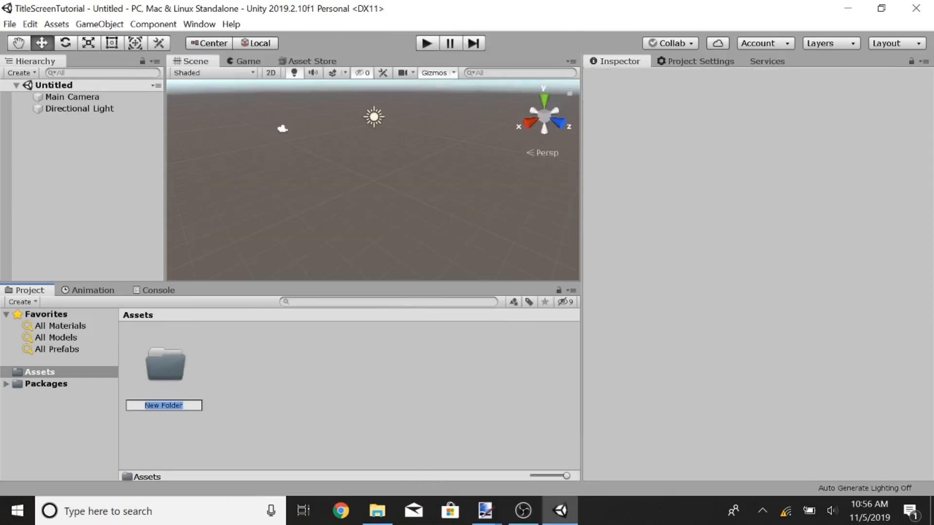
{"action": "type", "text": "Scenes"}
{"action": "key", "text": "Return"}
Step: Create a new folder named Scripts in the project's Assets
{"action": "right_click", "coordinate": [240, 368]}
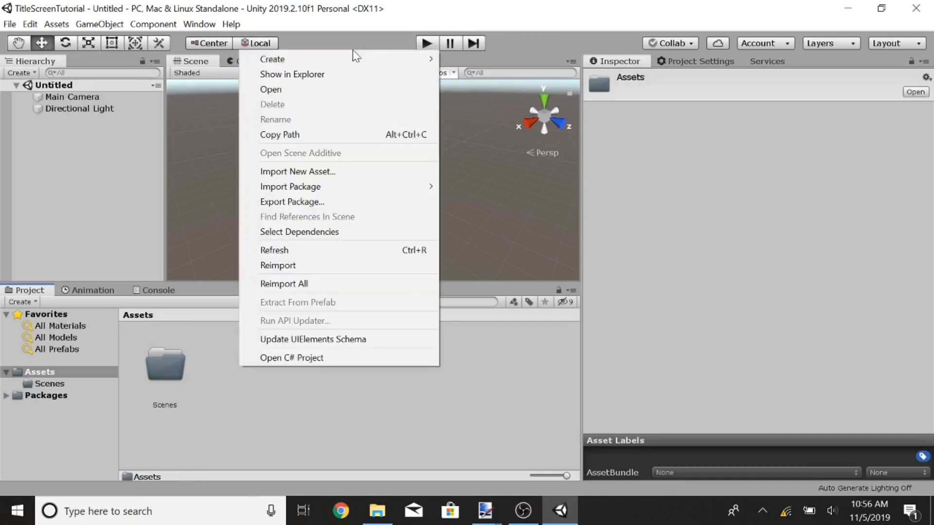
{"action": "mouse_move", "coordinate": [359, 60]}
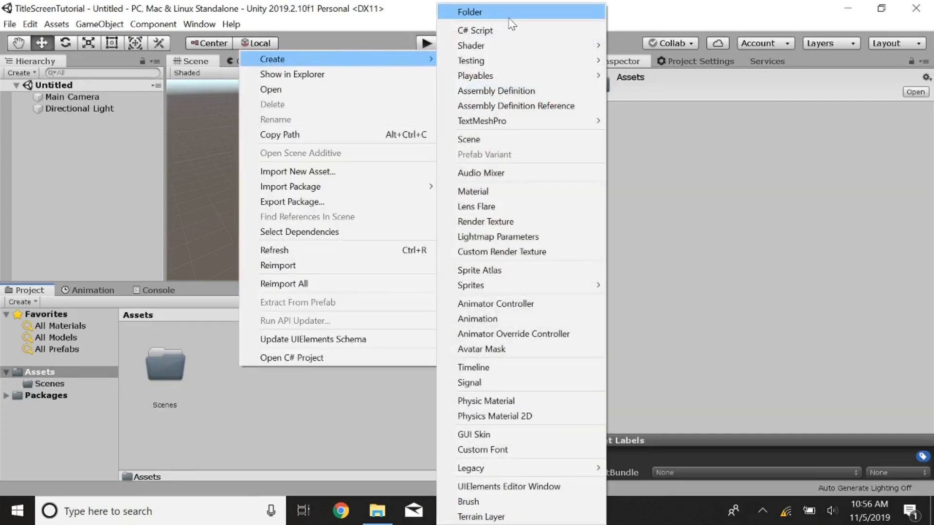
{"action": "left_click", "coordinate": [511, 12]}
{"action": "type", "text": "Scripts"}
{"action": "key", "text": "Return"}
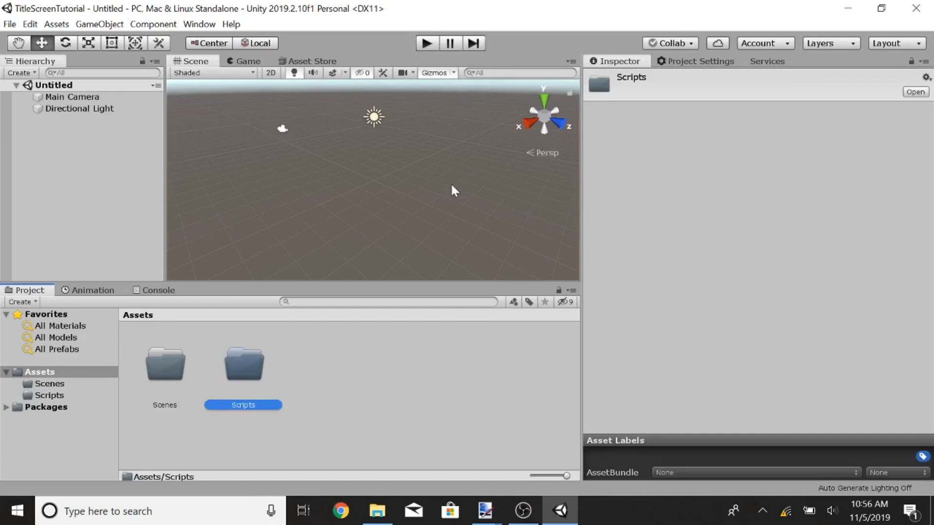
Step: Create another folder in Assets named Textures
{"action": "right_click", "coordinate": [326, 390]}
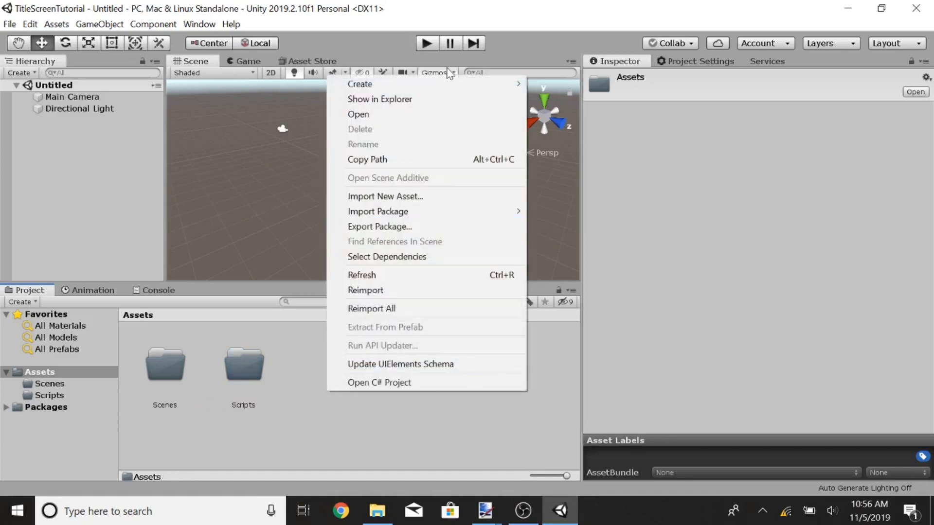
{"action": "mouse_move", "coordinate": [495, 88]}
{"action": "left_click", "coordinate": [607, 14]}
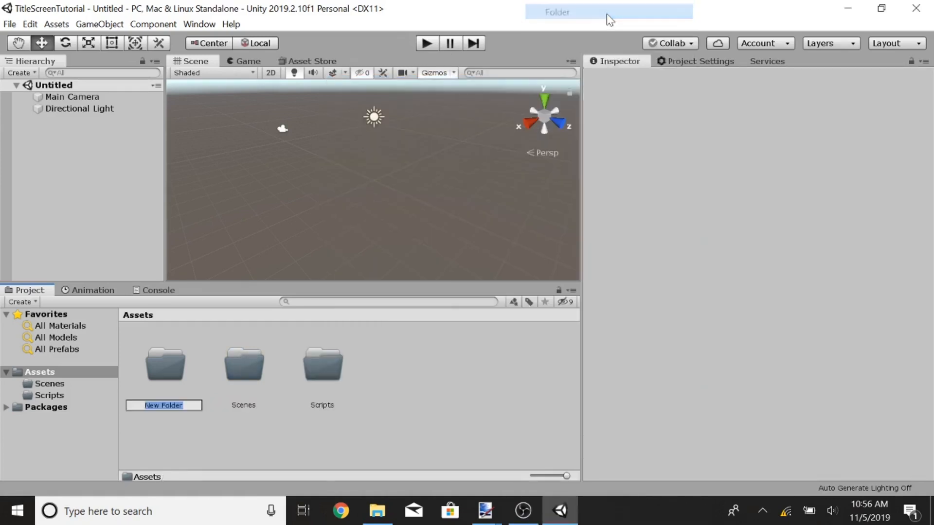
{"action": "type", "text": "Textures"}
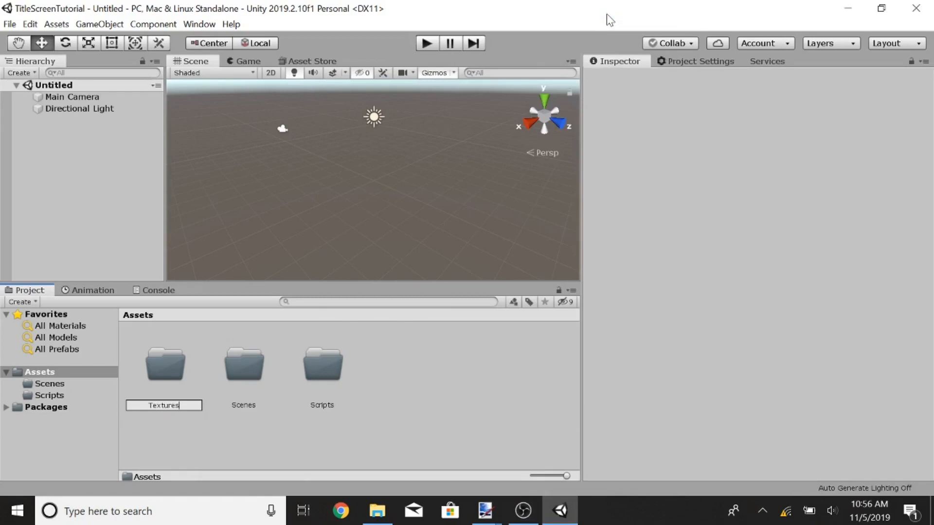
{"action": "key", "text": "Return"}
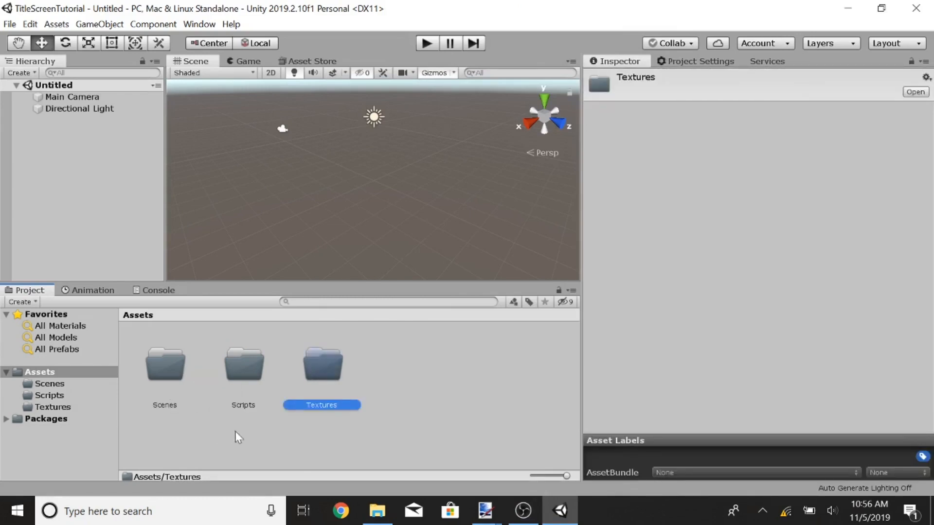
Step: Save the current scene as main inside the Assets/Scenes folder
{"action": "double_click", "coordinate": [168, 374]}
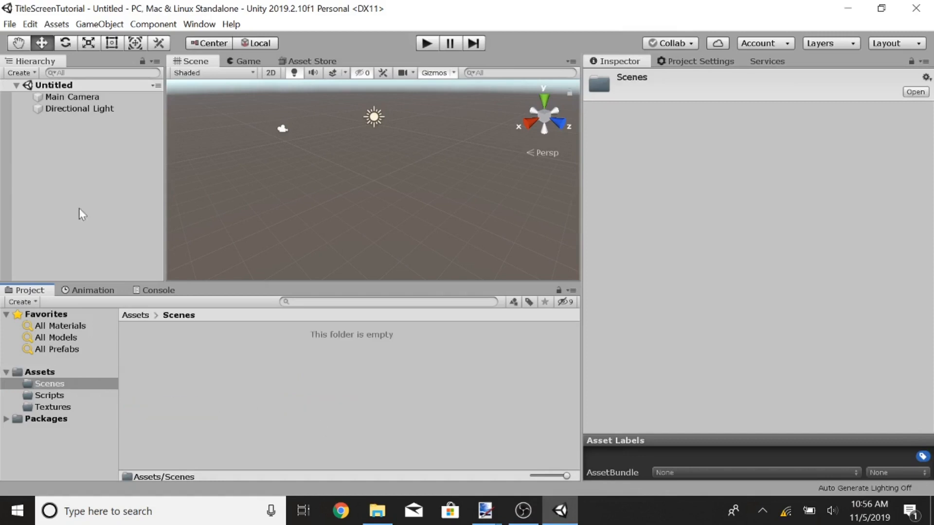
{"action": "left_click", "coordinate": [10, 24]}
{"action": "left_click", "coordinate": [29, 92]}
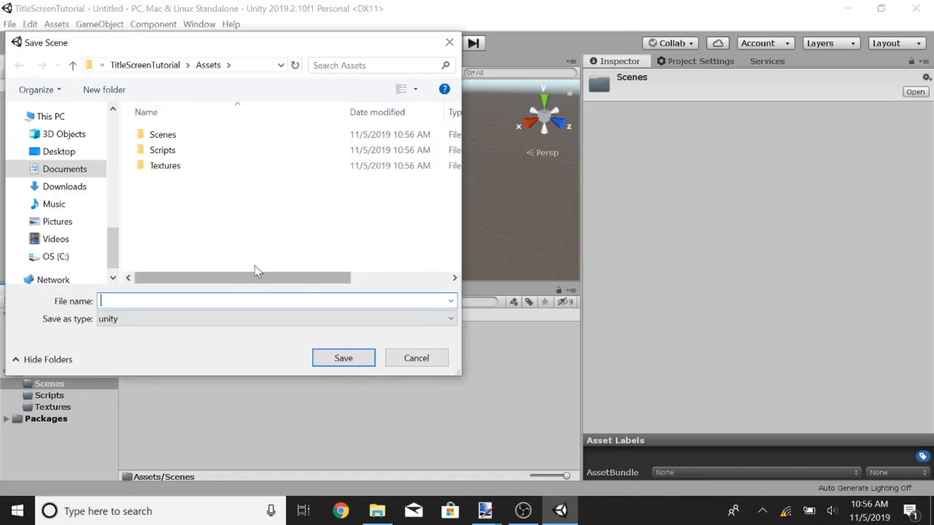
{"action": "double_click", "coordinate": [169, 134]}
{"action": "type", "text": "main"}
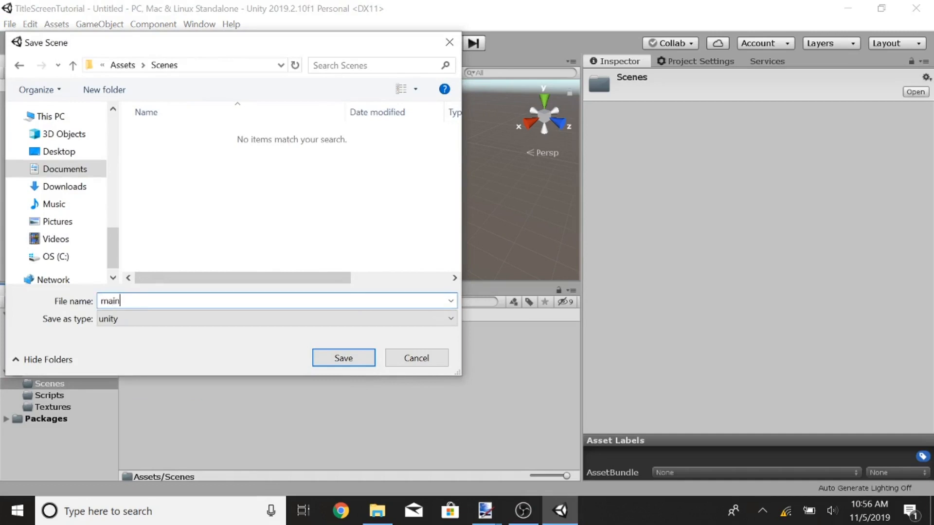
{"action": "key", "text": "Return"}
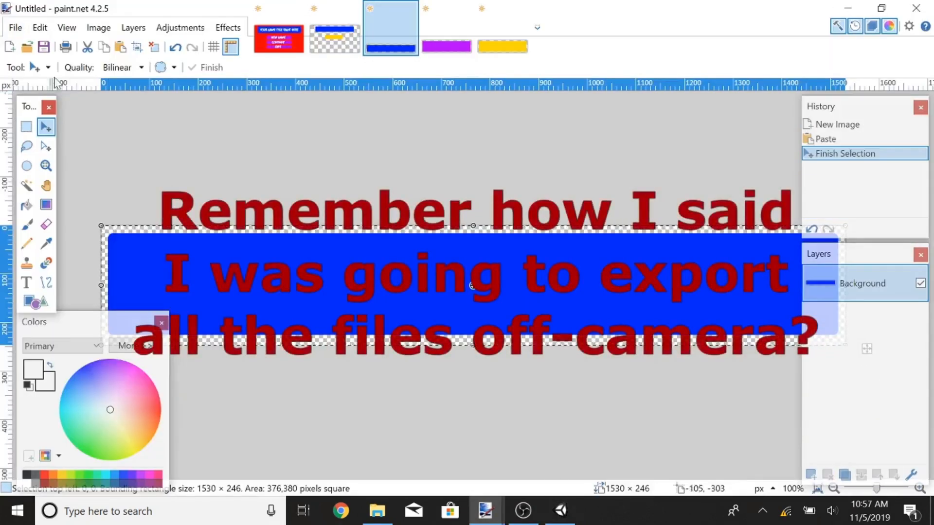
Step: Export the blue panel image as PNG into a new UI folder created inside the project's Assets/Textures
{"action": "left_click", "coordinate": [15, 27]}
{"action": "left_click", "coordinate": [63, 149]}
{"action": "left_click", "coordinate": [358, 247]}
{"action": "scroll", "coordinate": [360, 246], "scroll_direction": "up", "scroll_amount": 1}
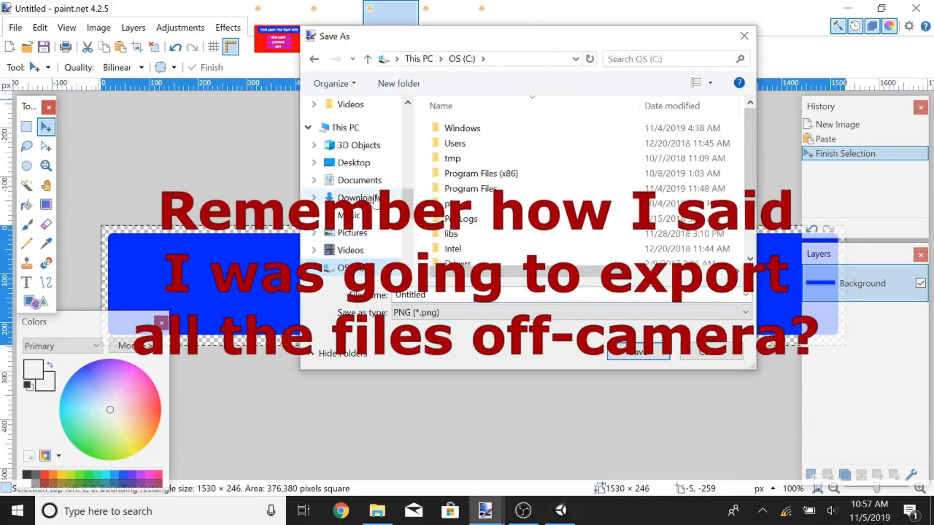
{"action": "left_click", "coordinate": [361, 180]}
{"action": "scroll", "coordinate": [505, 188], "scroll_direction": "down", "scroll_amount": 3}
{"action": "double_click", "coordinate": [500, 182]}
{"action": "double_click", "coordinate": [468, 130]}
{"action": "double_click", "coordinate": [464, 143]}
{"action": "right_click", "coordinate": [454, 153]}
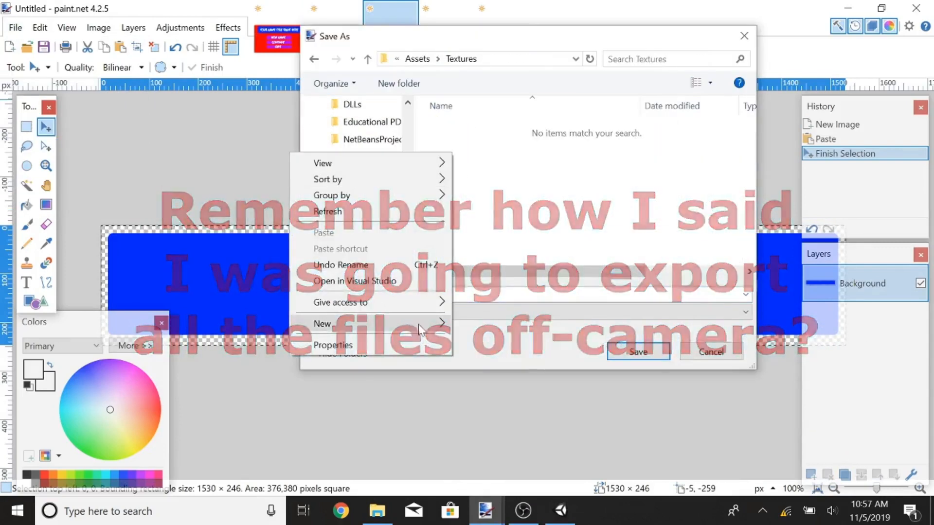
{"action": "mouse_move", "coordinate": [419, 326]}
{"action": "left_click", "coordinate": [479, 326]}
{"action": "type", "text": "UI"}
{"action": "key", "text": "Return"}
{"action": "key", "text": "Return"}
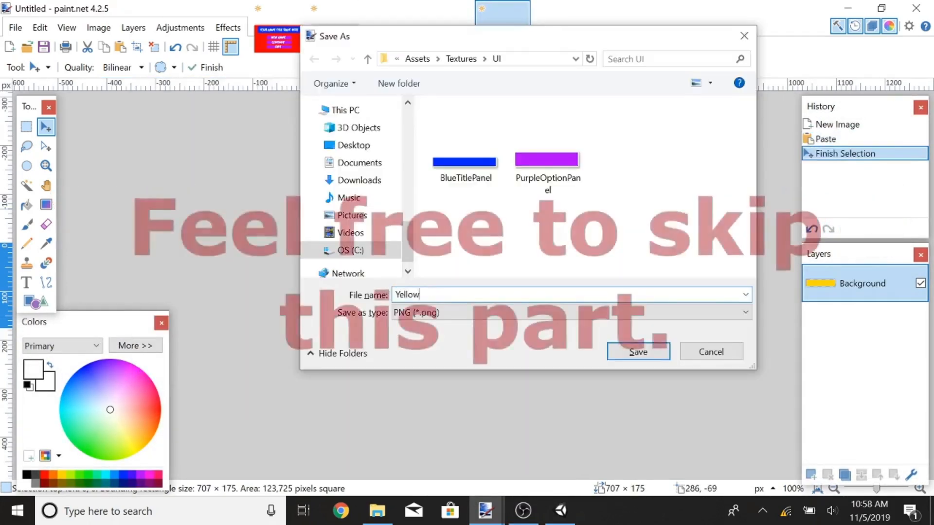
Step: Save the yellow panel image as HighlightOptionPanel in the same UI folder
{"action": "type", "text": "HighlightOptionPanel"}
{"action": "key", "text": "Return"}
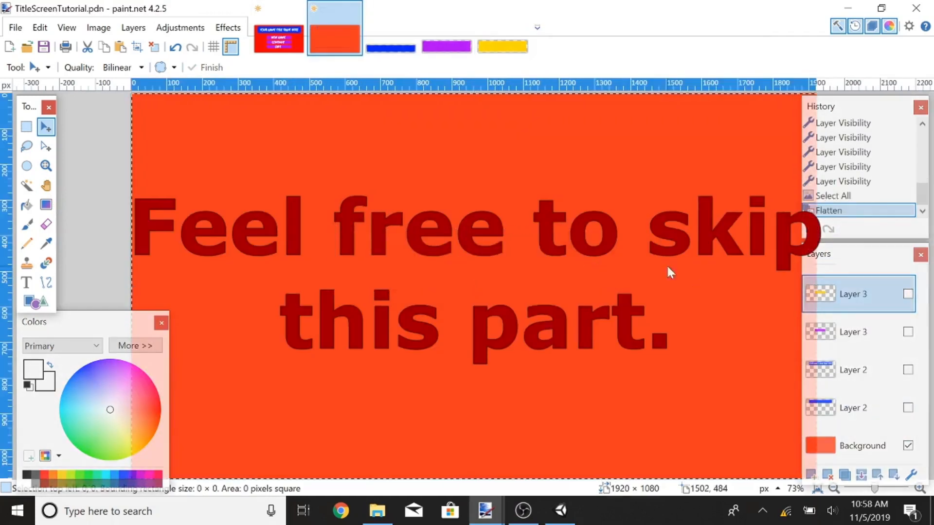
Step: Save the flattened title screen as a PNG named RedScreenBkg in Assets/Textures/UI
{"action": "key", "text": "ctrl+shift+s"}
{"action": "left_click", "coordinate": [357, 164]}
{"action": "scroll", "coordinate": [619, 259], "scroll_direction": "down", "scroll_amount": 1}
{"action": "double_click", "coordinate": [479, 229]}
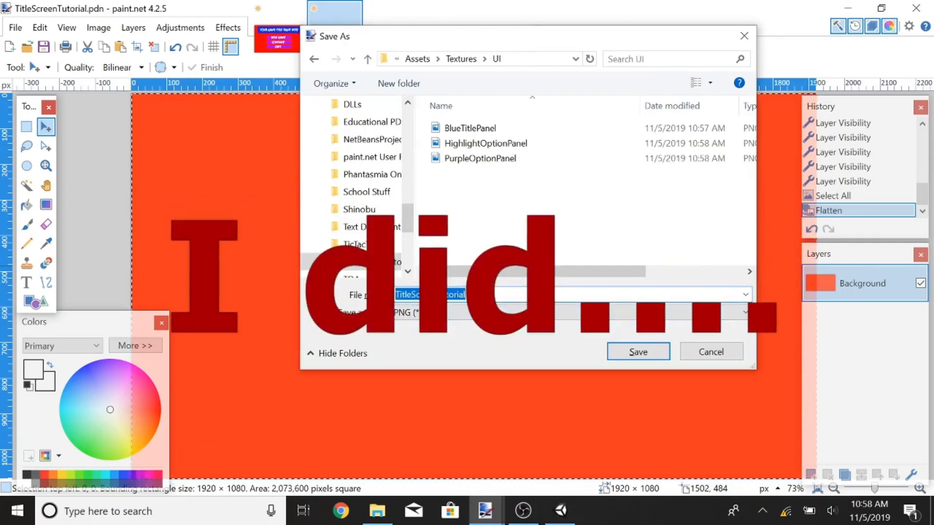
{"action": "type", "text": "RedScreenBkg"}
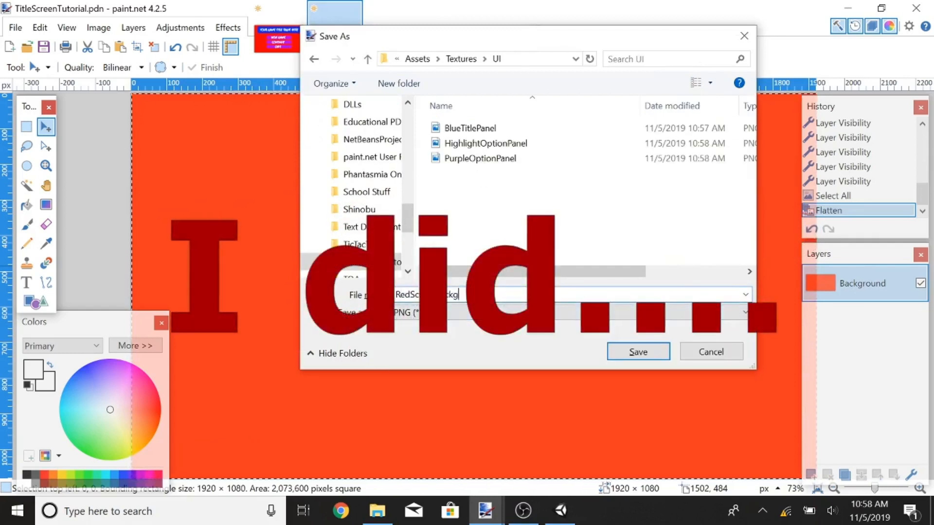
{"action": "key", "text": "Return"}
{"action": "left_click", "coordinate": [492, 370]}
Step: Return to Unity and open the Assets/Textures/UI folder to view the exported panel images
{"action": "left_click", "coordinate": [302, 18]}
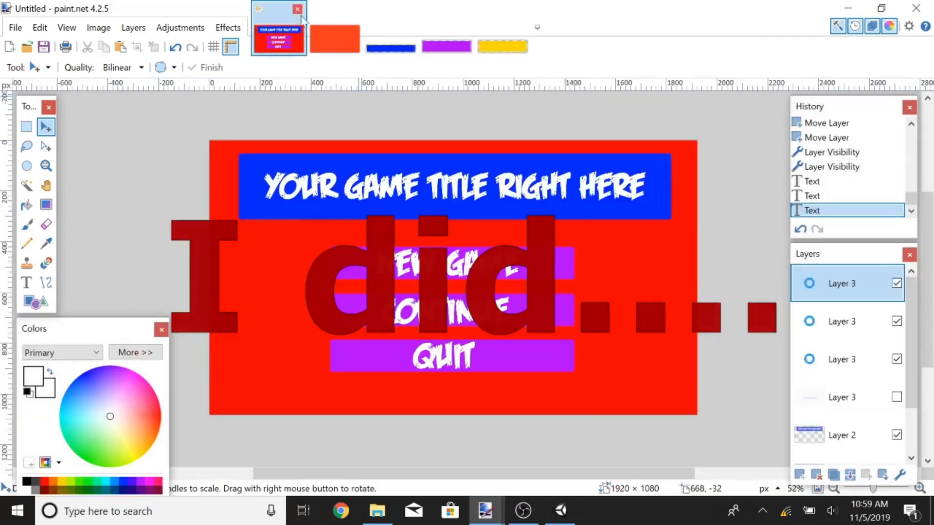
{"action": "left_click", "coordinate": [297, 9]}
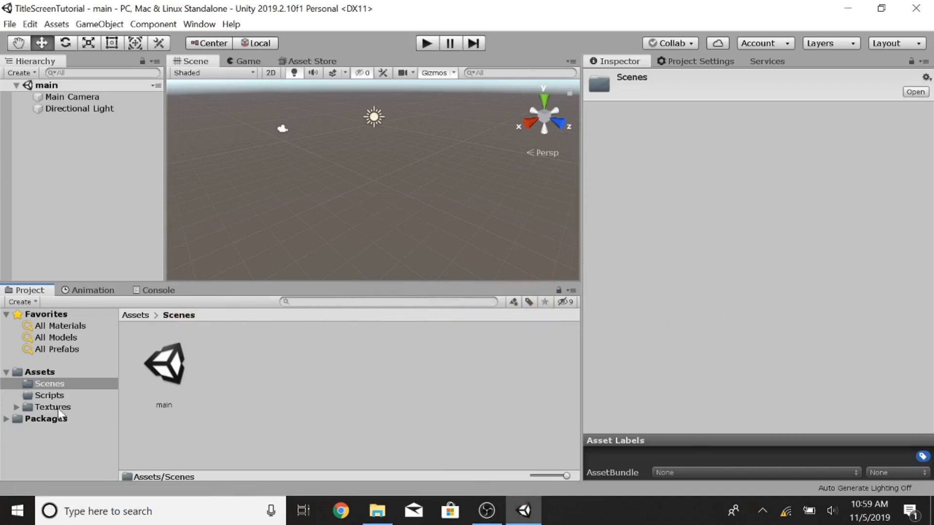
{"action": "left_click", "coordinate": [52, 407]}
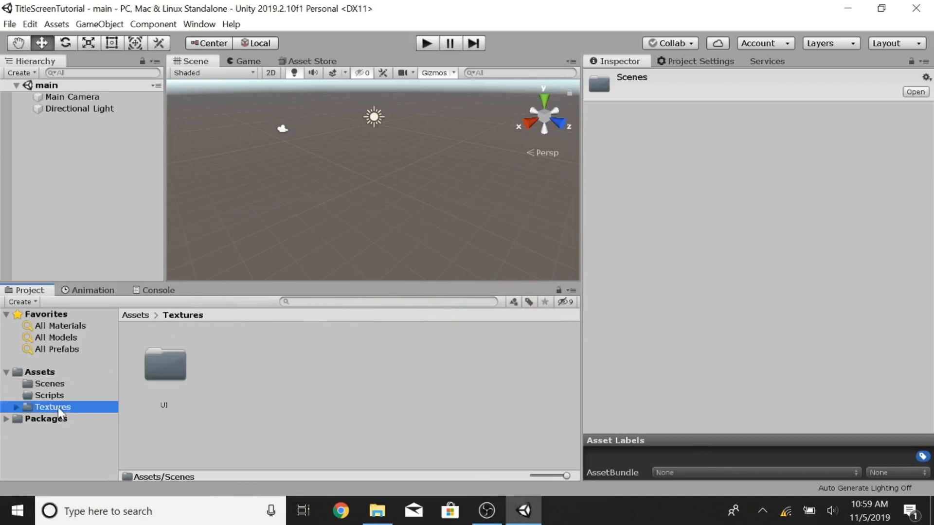
{"action": "left_click", "coordinate": [17, 407]}
{"action": "left_click", "coordinate": [49, 419]}
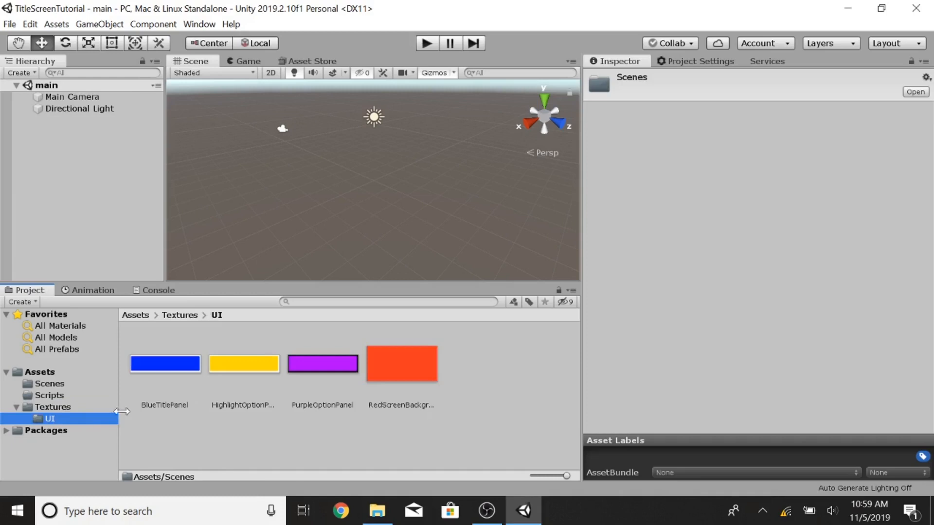
Step: Select the BlueTitlePanel texture and enable Alpha Is Transparency in its import settings
{"action": "left_click", "coordinate": [164, 364]}
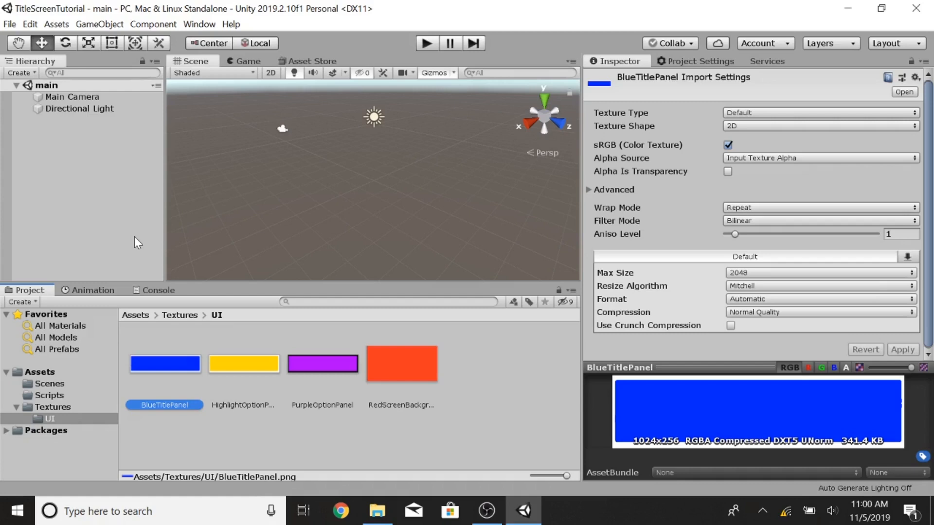
{"action": "left_click", "coordinate": [753, 117]}
{"action": "left_click", "coordinate": [730, 183]}
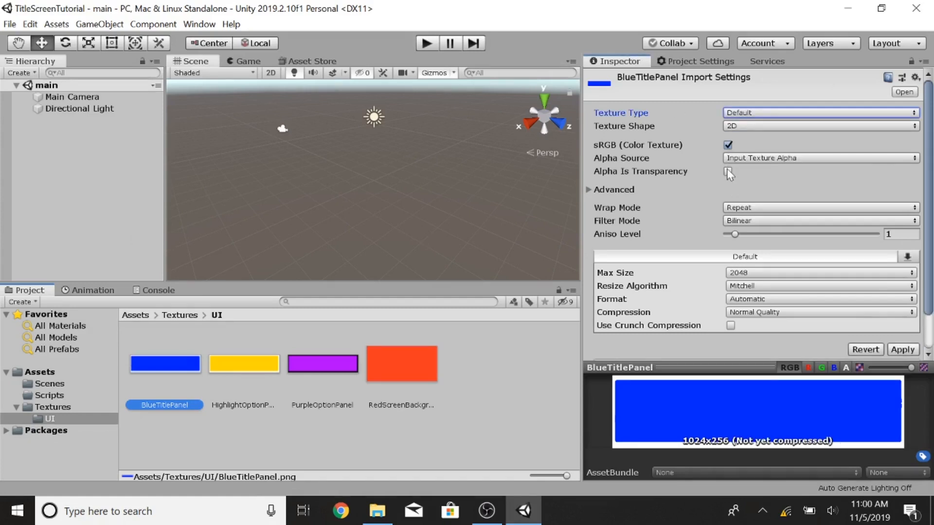
{"action": "left_click", "coordinate": [727, 172]}
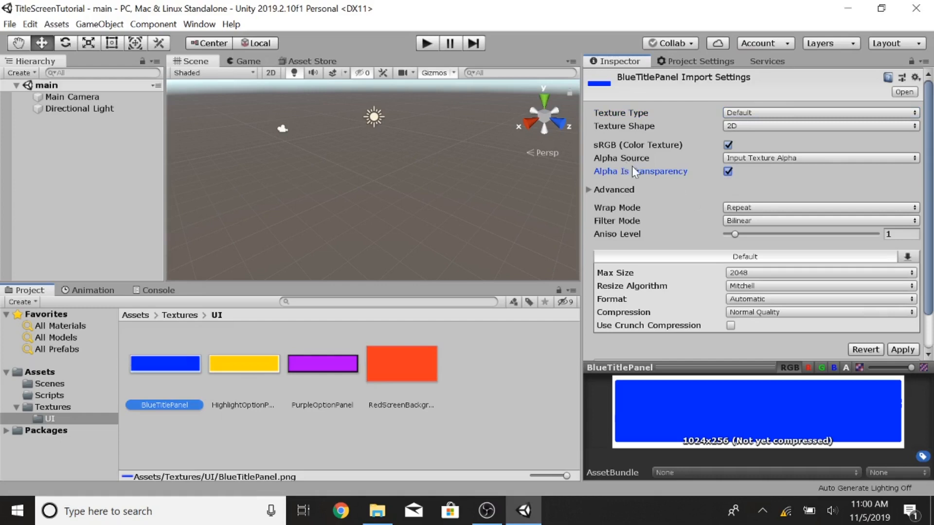
Step: Set BlueTitlePanel's Wrap Mode to Clamp and Filter Mode to Point (no filter)
{"action": "left_click", "coordinate": [746, 211]}
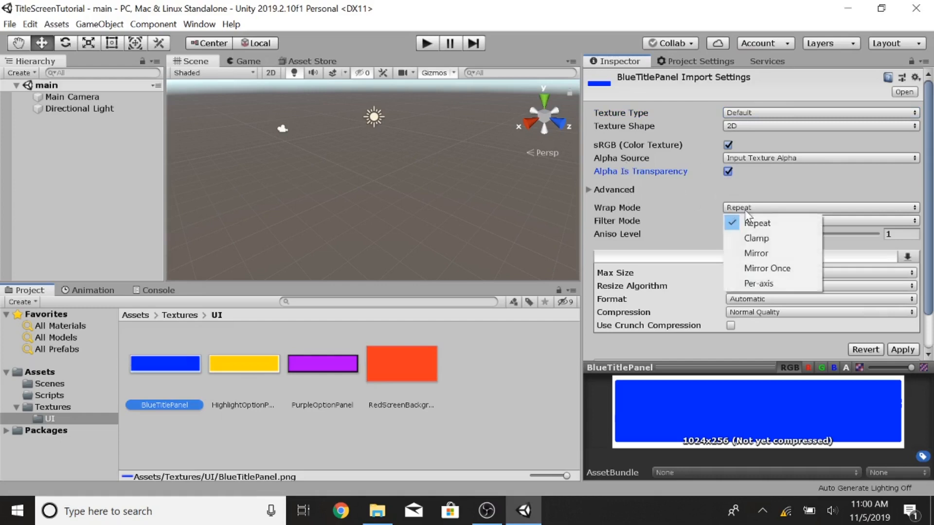
{"action": "left_click", "coordinate": [756, 237]}
{"action": "left_click", "coordinate": [756, 220]}
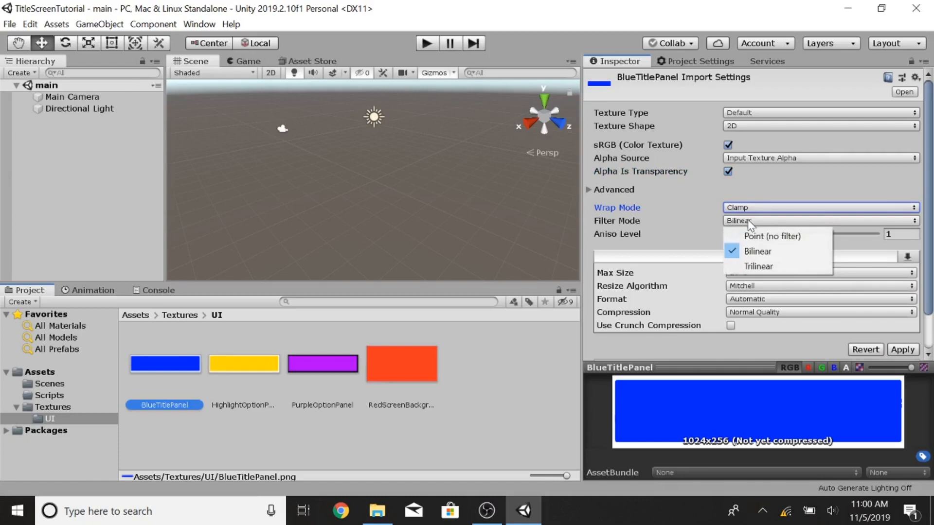
{"action": "left_click", "coordinate": [759, 236]}
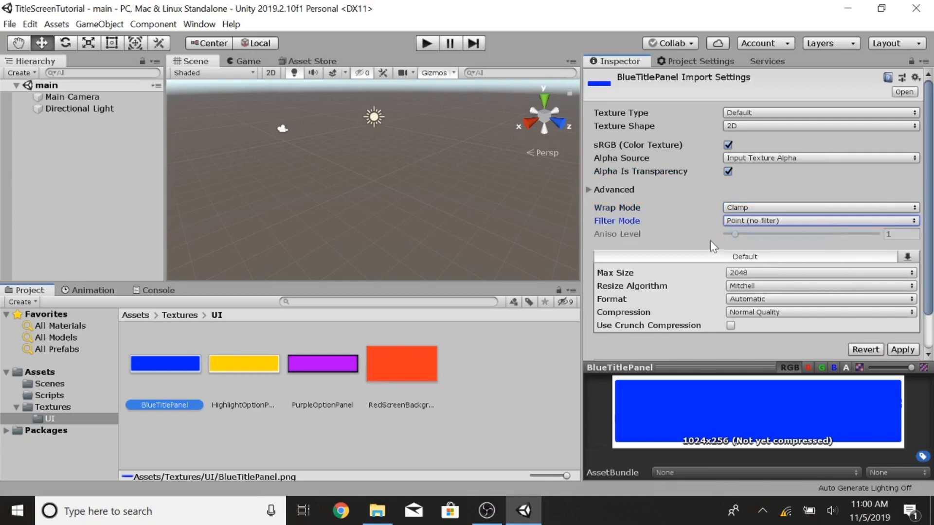
Step: Set BlueTitlePanel's Max Size to 1024 and apply the import settings
{"action": "left_click", "coordinate": [752, 273]}
{"action": "left_click", "coordinate": [758, 363]}
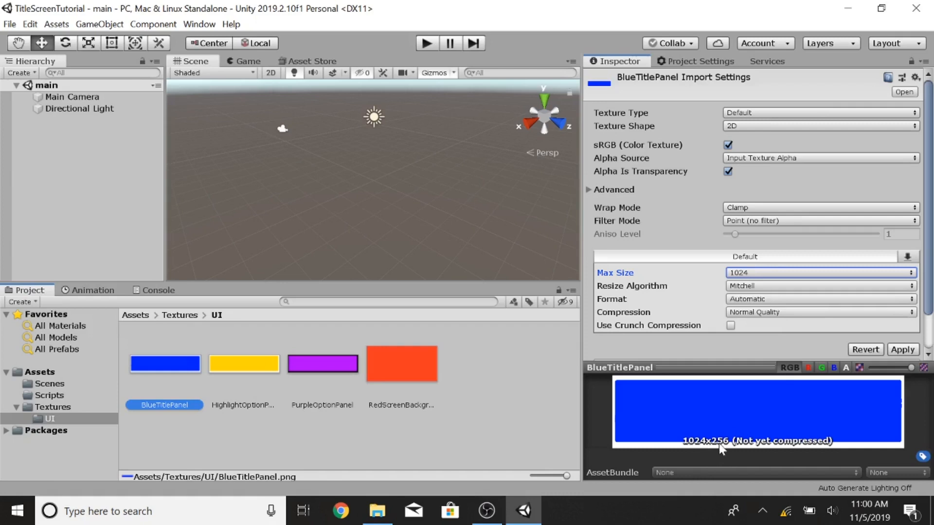
{"action": "left_click", "coordinate": [902, 349]}
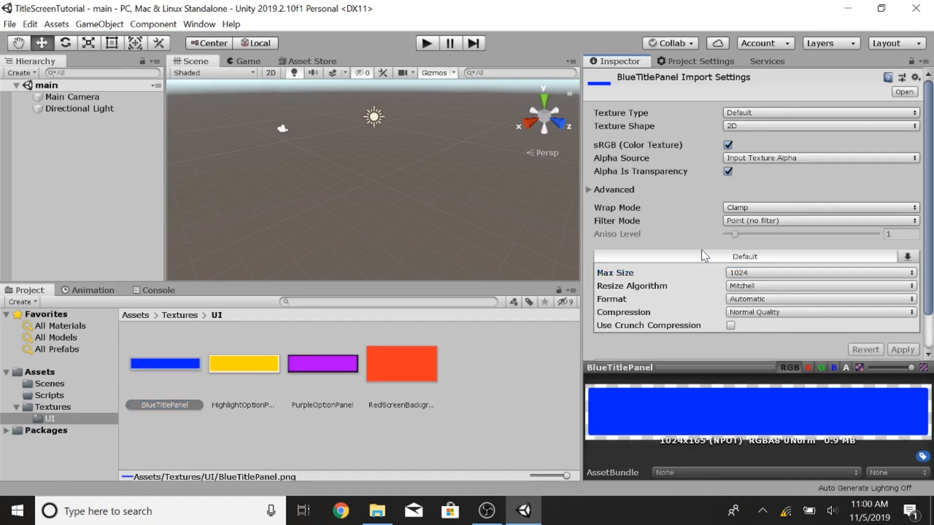
Step: Change BlueTitlePanel's Texture Type to Sprite (2D and UI) and apply the change
{"action": "left_click", "coordinate": [757, 125]}
{"action": "left_click", "coordinate": [760, 126]}
{"action": "left_click", "coordinate": [760, 114]}
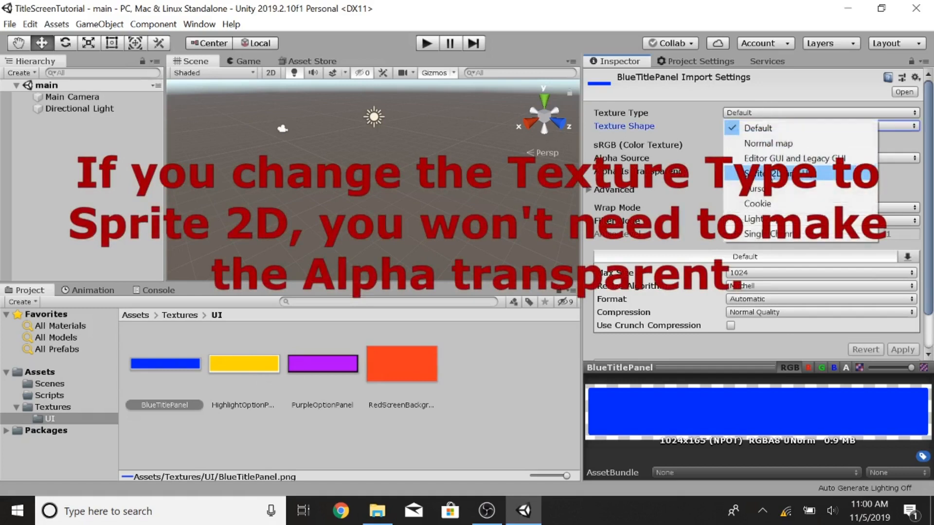
{"action": "left_click", "coordinate": [773, 174]}
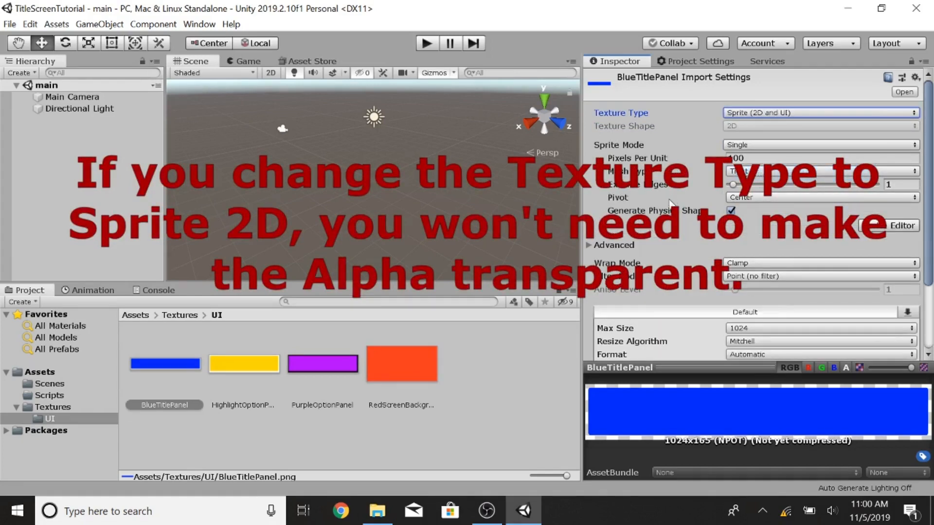
{"action": "scroll", "coordinate": [678, 243], "scroll_direction": "down", "scroll_amount": 3}
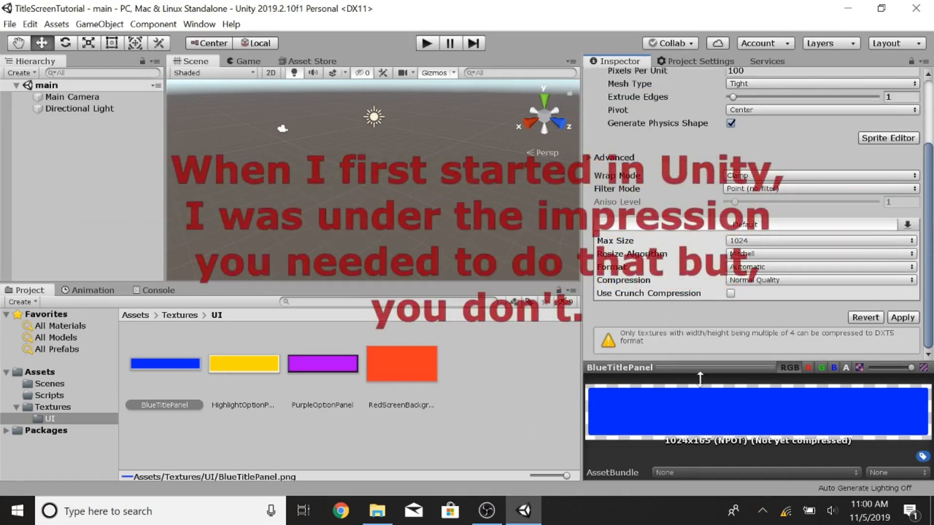
{"action": "left_click", "coordinate": [903, 319]}
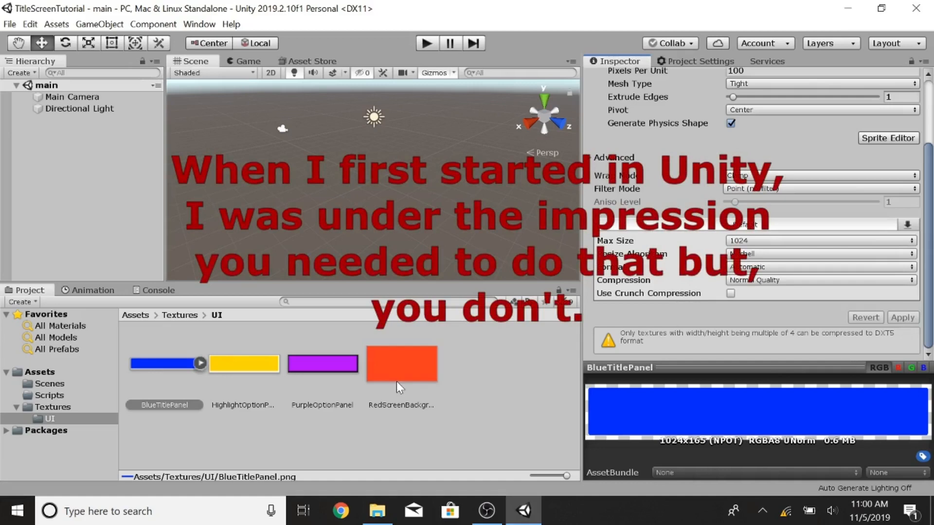
Step: Select the HighlightOptionPanel texture, then reselect BlueTitlePanel to compare their import settings
{"action": "left_click", "coordinate": [229, 362]}
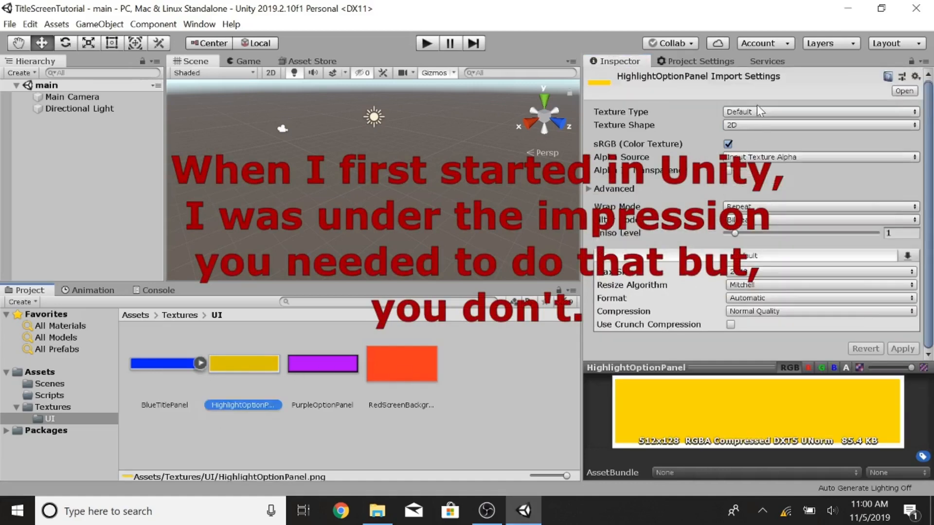
{"action": "left_click", "coordinate": [171, 375]}
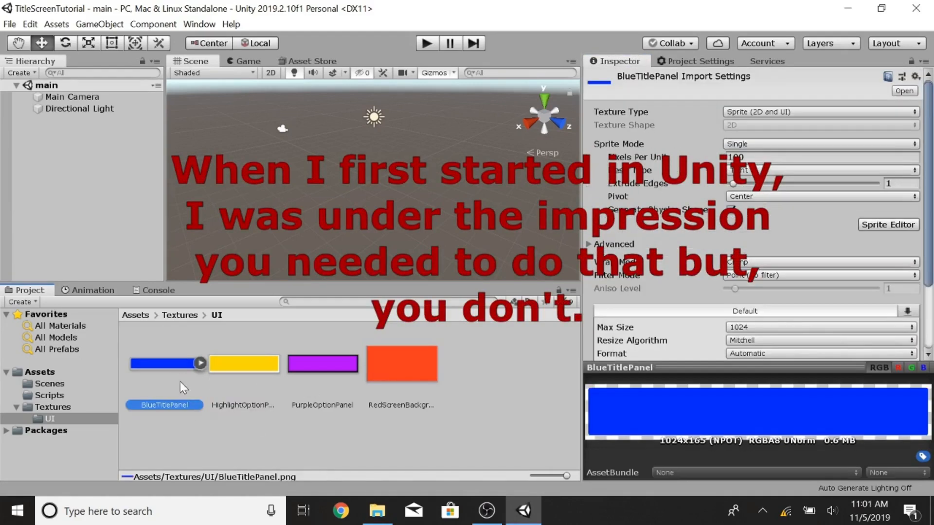
Step: Select HighlightOptionPanel and set its Wrap Mode to Clamp, Filter Mode to Point (no filter), and Max Size to 512
{"action": "left_click", "coordinate": [237, 378]}
{"action": "left_click", "coordinate": [728, 170]}
{"action": "left_click", "coordinate": [751, 207]}
{"action": "left_click", "coordinate": [756, 237]}
{"action": "left_click", "coordinate": [755, 220]}
{"action": "left_click", "coordinate": [758, 235]}
{"action": "left_click", "coordinate": [760, 272]}
{"action": "left_click", "coordinate": [764, 348]}
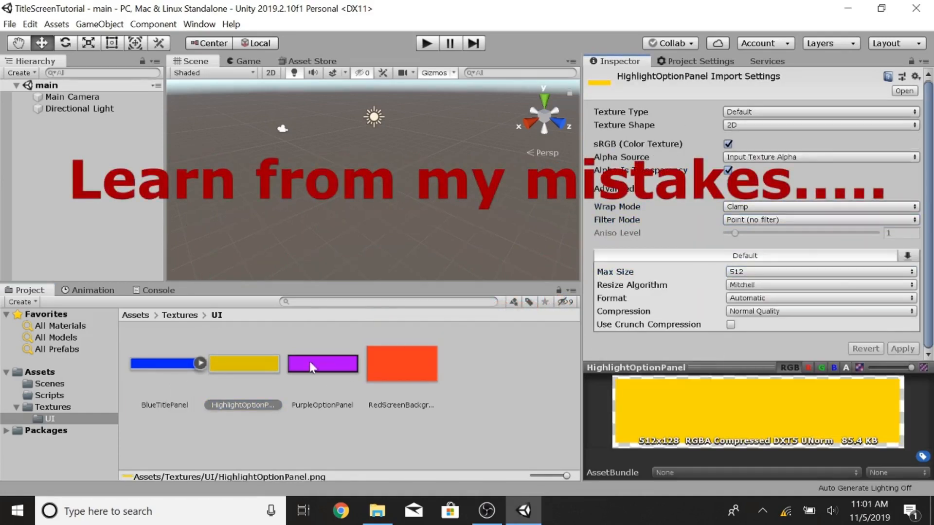
Step: Change HighlightOptionPanel's Texture Type to Sprite (2D and UI) and apply the import settings
{"action": "left_click", "coordinate": [762, 112]}
{"action": "left_click", "coordinate": [763, 173]}
{"action": "scroll", "coordinate": [822, 281], "scroll_direction": "down", "scroll_amount": 3}
{"action": "left_click", "coordinate": [903, 348]}
Step: Set PurpleOptionPanel to Wrap Mode Clamp, Filter Mode Point (no filter), Max Size 512, and Texture Type Sprite (2D and UI)
{"action": "left_click", "coordinate": [328, 368]}
{"action": "left_click", "coordinate": [729, 170]}
{"action": "left_click", "coordinate": [755, 207]}
{"action": "left_click", "coordinate": [757, 238]}
{"action": "left_click", "coordinate": [755, 220]}
{"action": "left_click", "coordinate": [758, 235]}
{"action": "left_click", "coordinate": [757, 272]}
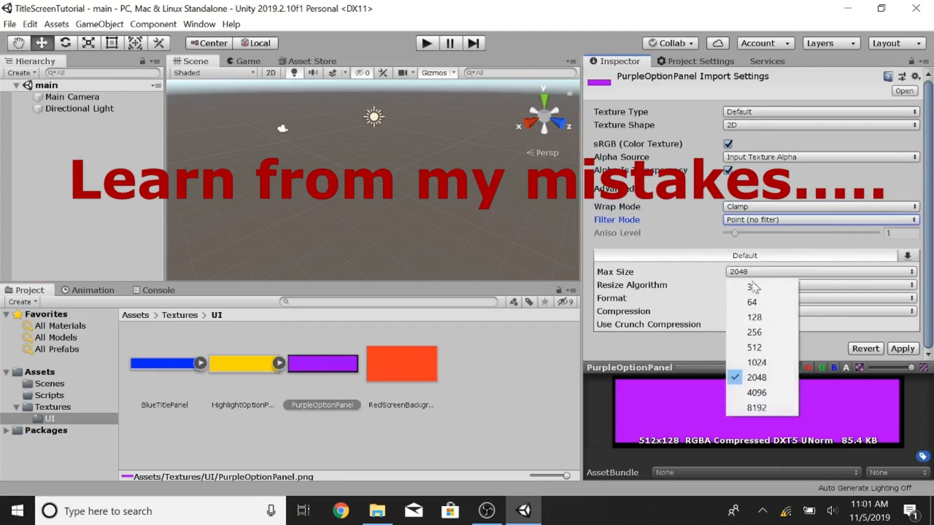
{"action": "left_click", "coordinate": [762, 348]}
{"action": "left_click", "coordinate": [752, 112]}
{"action": "left_click", "coordinate": [757, 171]}
Step: Select RedScreenBackground and set its Wrap Mode to Clamp and Filter Mode to Point (no filter)
{"action": "left_click", "coordinate": [403, 366]}
{"action": "left_click", "coordinate": [728, 170]}
{"action": "left_click", "coordinate": [755, 207]}
{"action": "left_click", "coordinate": [761, 217]}
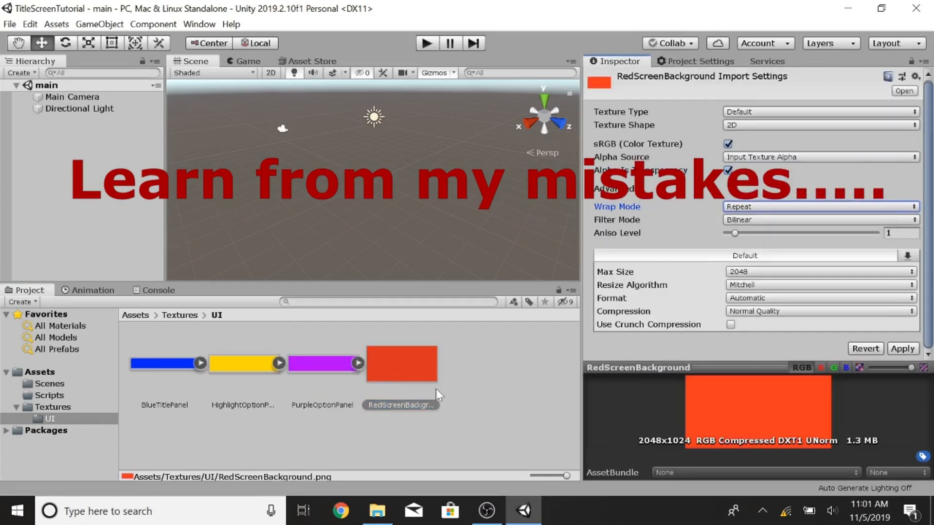
{"action": "left_click", "coordinate": [747, 212]}
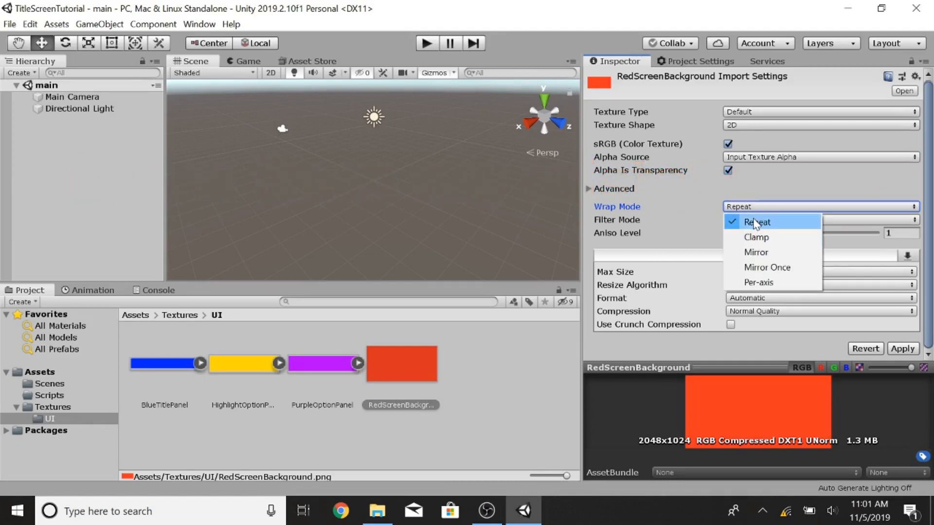
{"action": "left_click", "coordinate": [755, 224]}
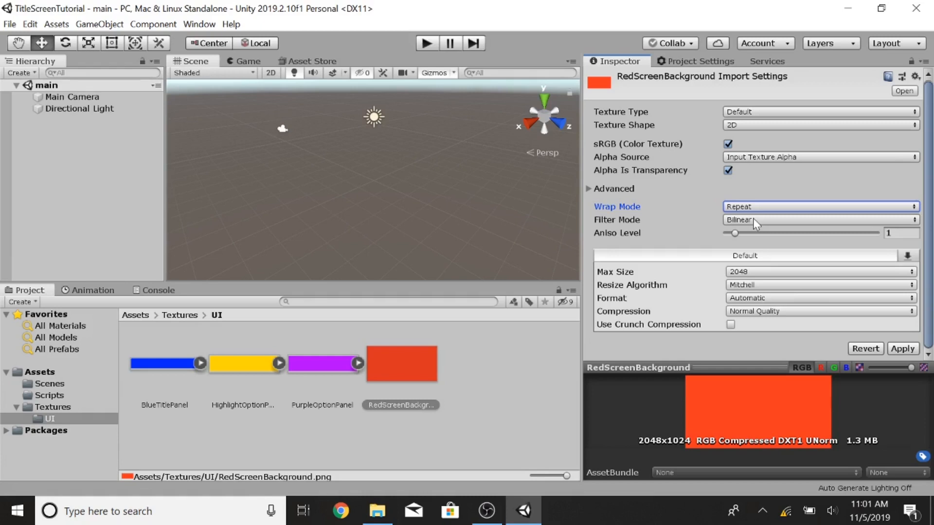
{"action": "left_click", "coordinate": [750, 208]}
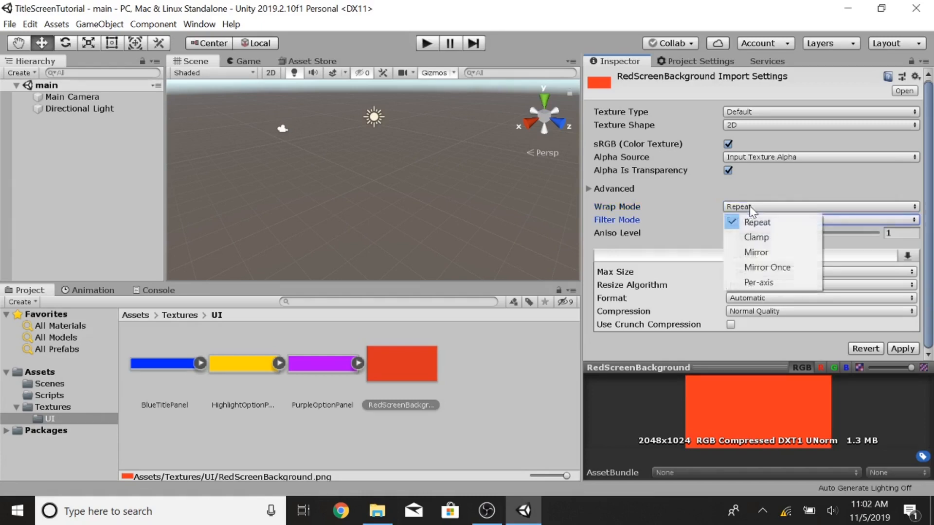
{"action": "left_click", "coordinate": [754, 236]}
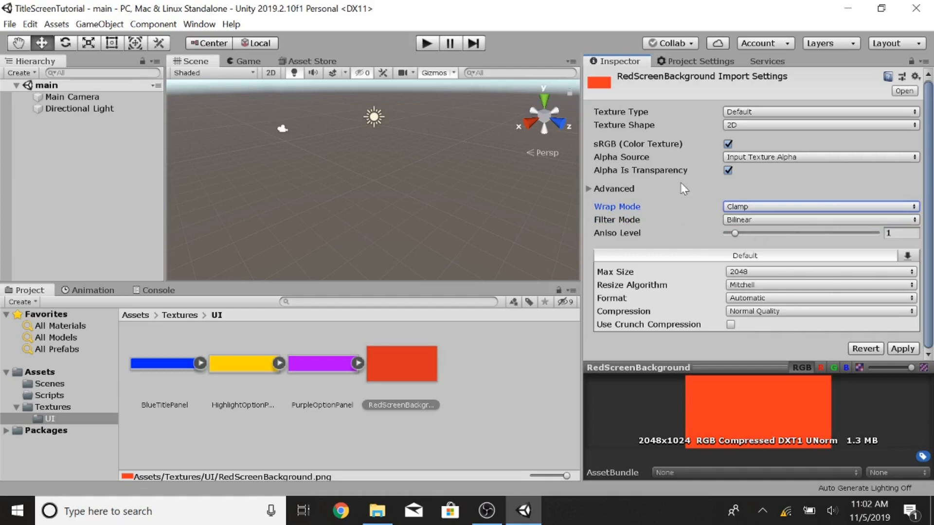
{"action": "left_click", "coordinate": [742, 207]}
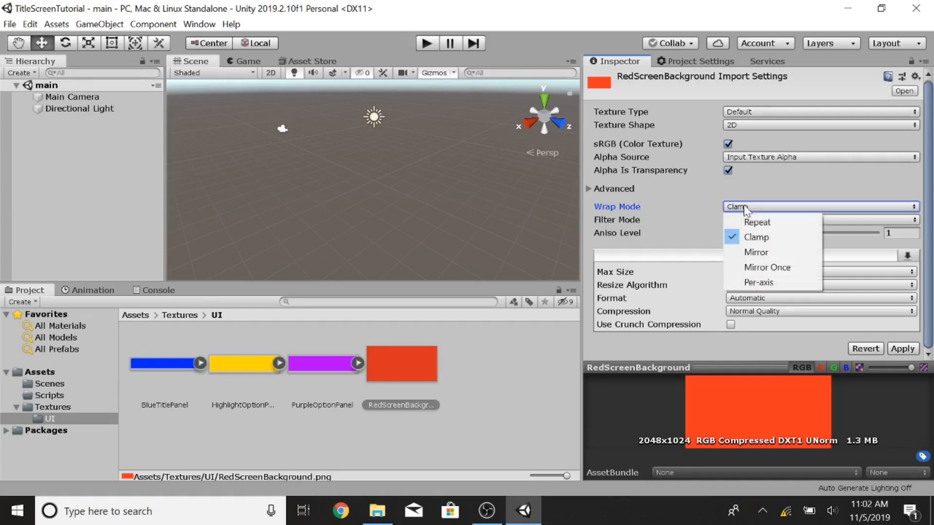
{"action": "left_click", "coordinate": [753, 224]}
{"action": "left_click", "coordinate": [749, 220]}
{"action": "left_click", "coordinate": [749, 236]}
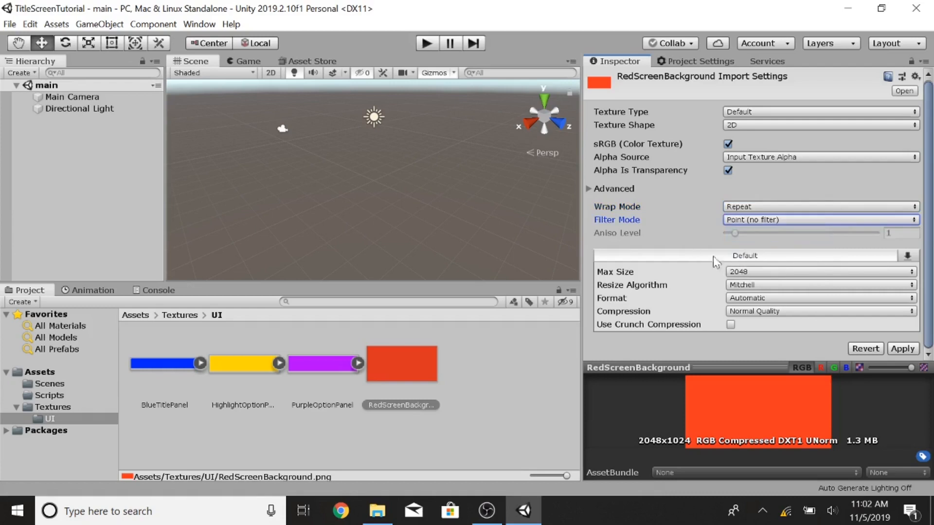
Step: Change RedScreenBackground's Texture Type to Sprite (2D and UI), leaving Max Size at 2048
{"action": "left_click", "coordinate": [757, 274]}
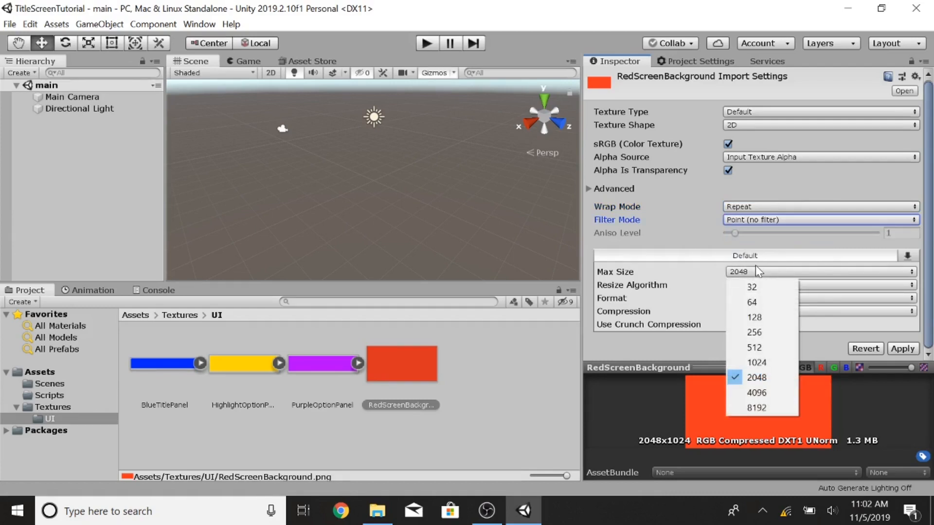
{"action": "left_click", "coordinate": [710, 256]}
{"action": "left_click", "coordinate": [758, 111]}
{"action": "left_click", "coordinate": [757, 174]}
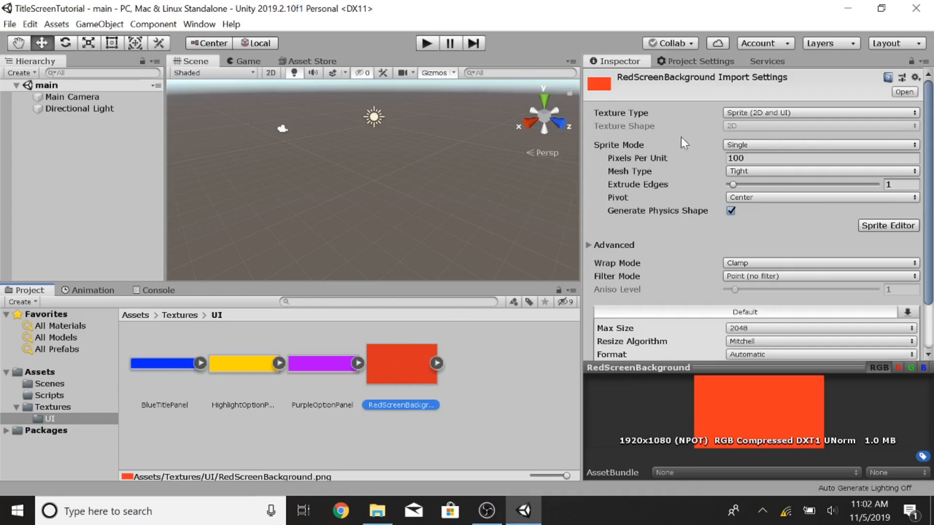
Step: Create a UI Canvas in the scene hierarchy
{"action": "right_click", "coordinate": [59, 148]}
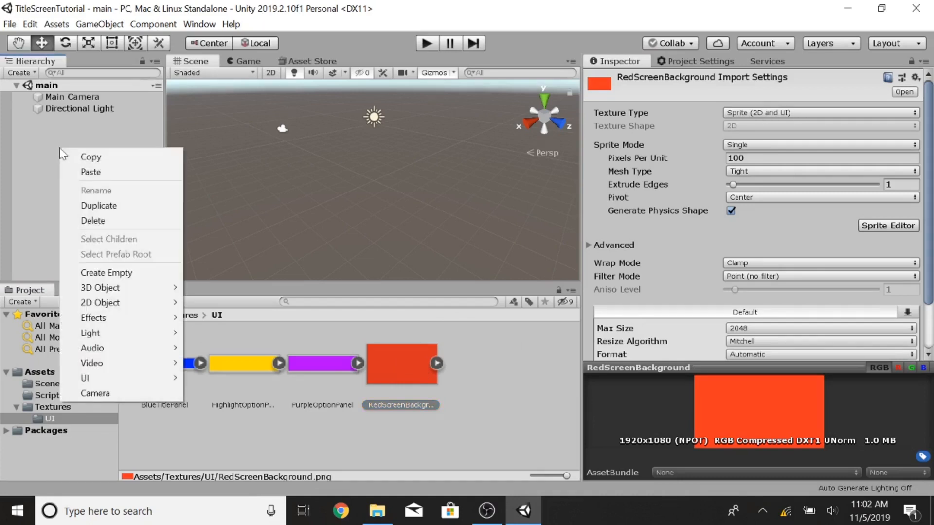
{"action": "left_click", "coordinate": [22, 166]}
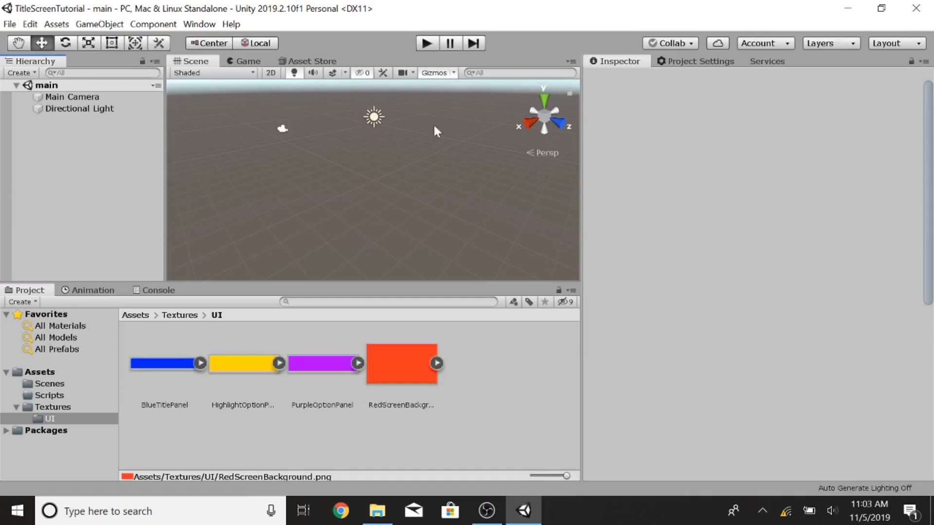
{"action": "right_click", "coordinate": [79, 147]}
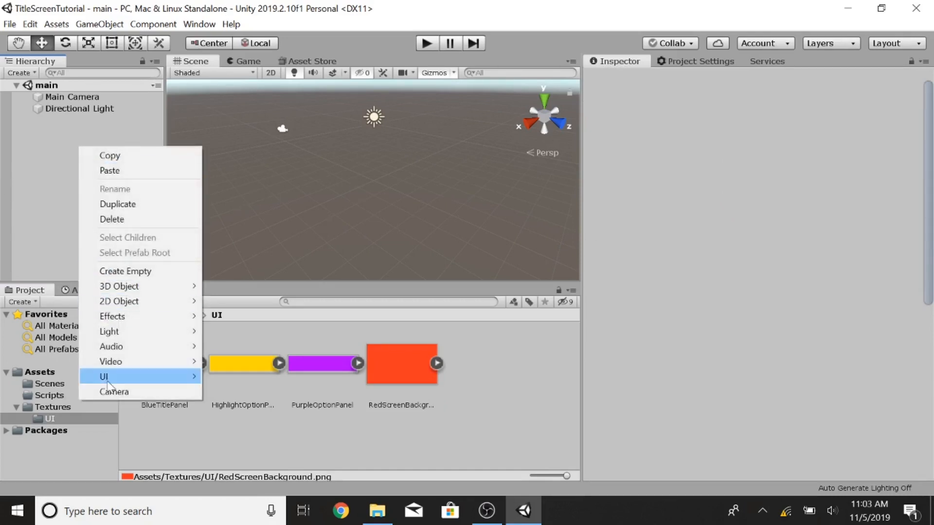
{"action": "mouse_move", "coordinate": [108, 382]}
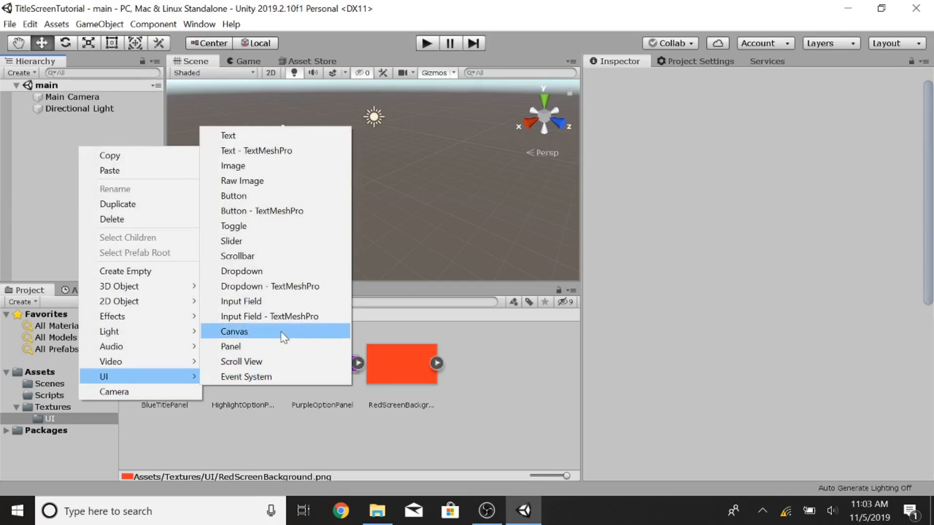
{"action": "left_click", "coordinate": [316, 333]}
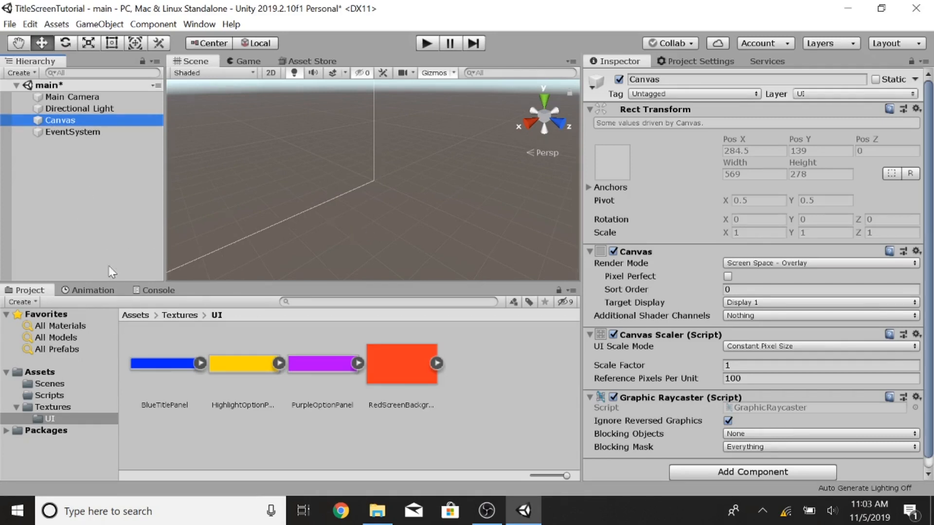
Step: Add a Terrain object to the scene and open its paint tool
{"action": "right_click", "coordinate": [62, 196]}
{"action": "mouse_move", "coordinate": [160, 340]}
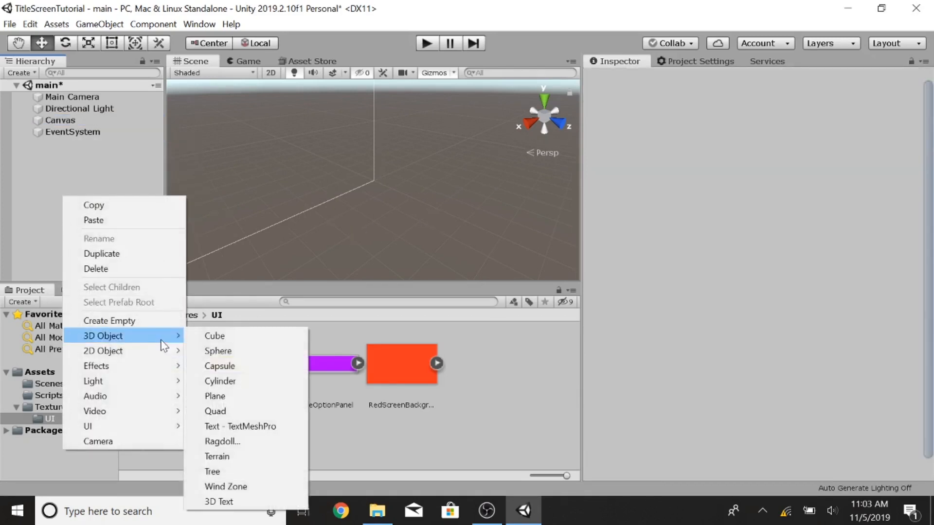
{"action": "left_click", "coordinate": [231, 412]}
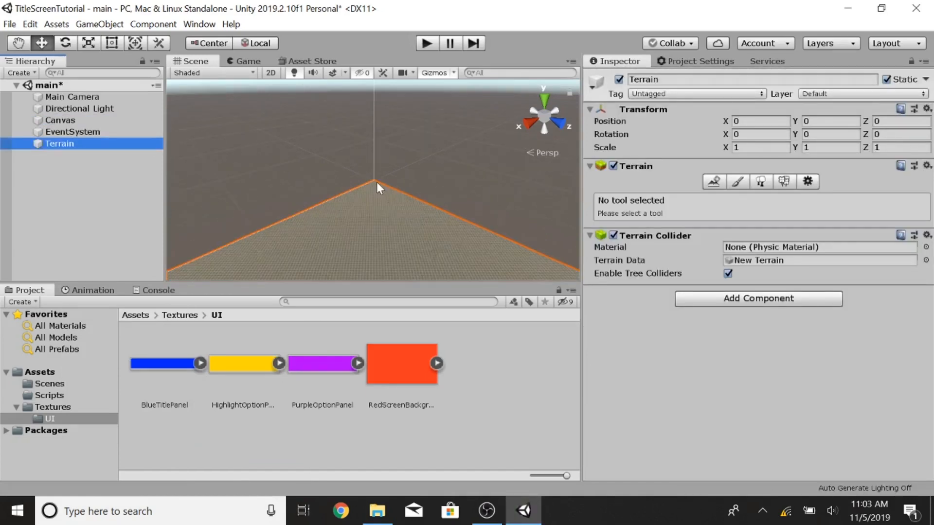
{"action": "key", "text": "f"}
{"action": "left_click", "coordinate": [738, 181]}
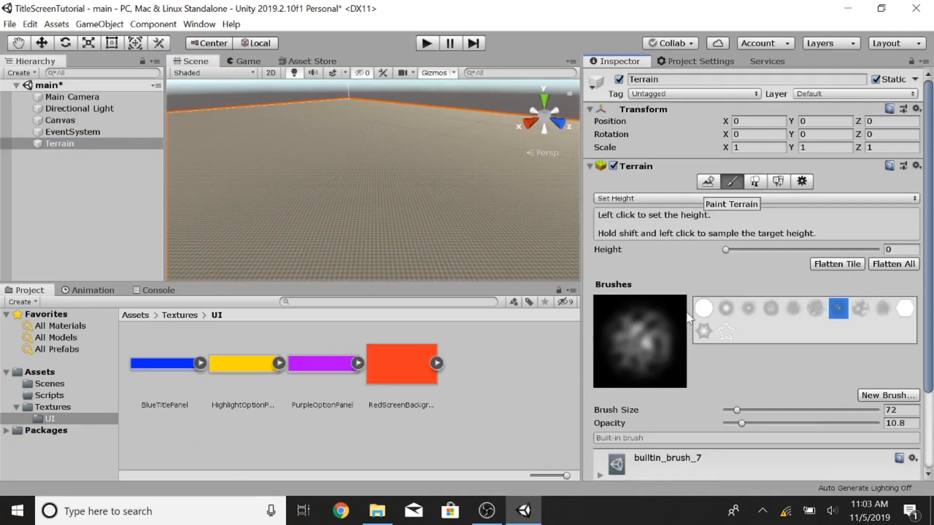
{"action": "scroll", "coordinate": [371, 187], "scroll_direction": "up", "scroll_amount": 5}
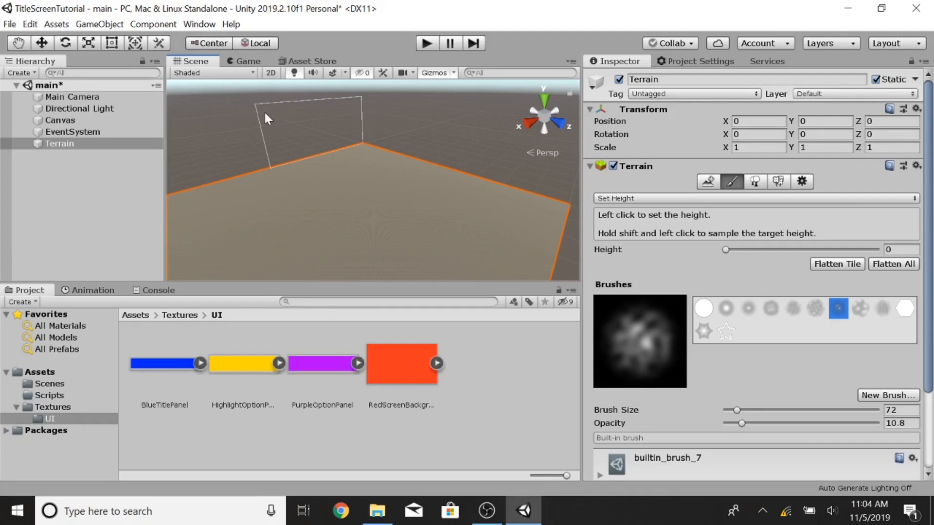
Step: Delete the Terrain object and the New Terrain asset from the Assets folder
{"action": "right_click", "coordinate": [62, 146]}
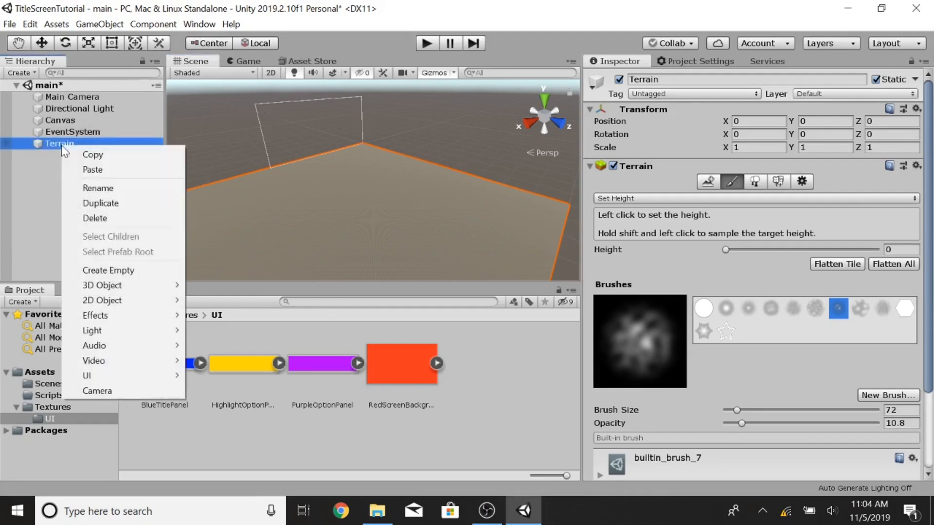
{"action": "left_click", "coordinate": [105, 217]}
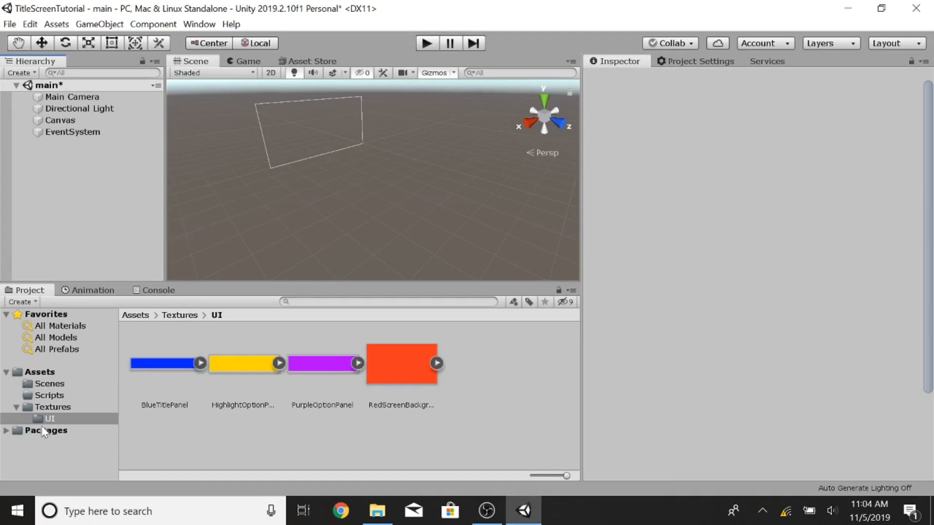
{"action": "left_click", "coordinate": [38, 372]}
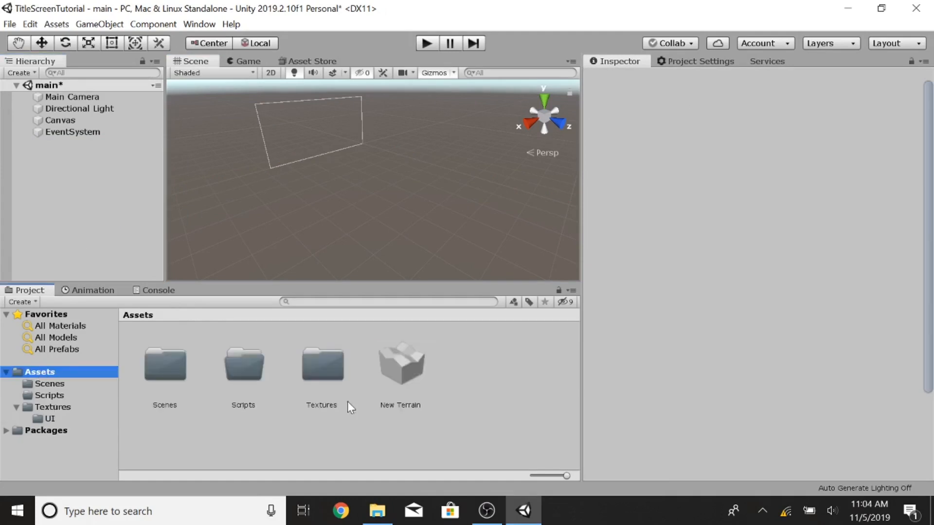
{"action": "left_click", "coordinate": [410, 366]}
{"action": "key", "text": "Delete"}
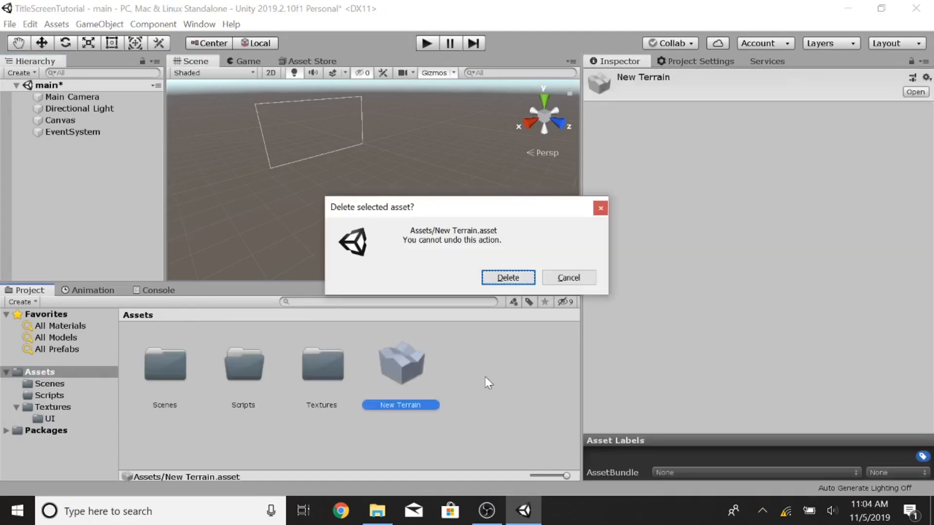
{"action": "left_click", "coordinate": [508, 277]}
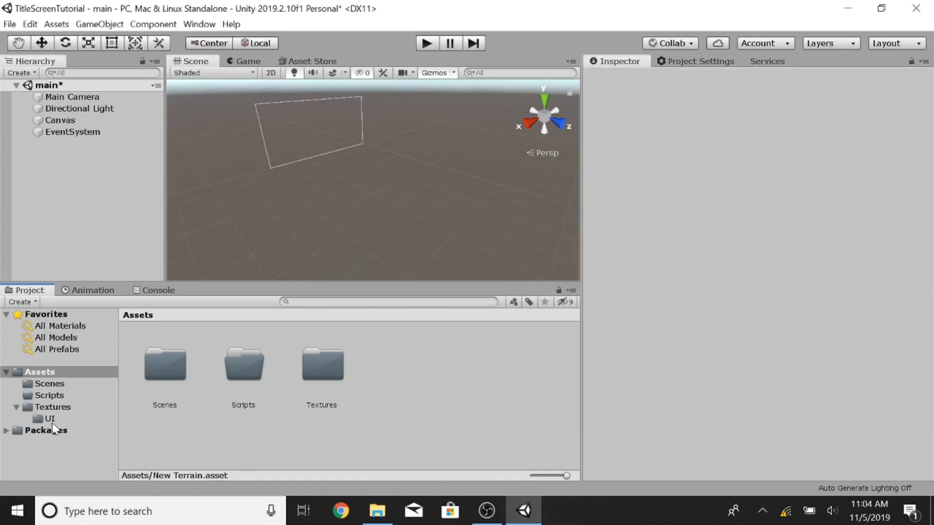
Step: Set the Canvas's UI Scale Mode to Scale With Screen Size with a reference resolution of 1920 x 1080
{"action": "left_click", "coordinate": [60, 121]}
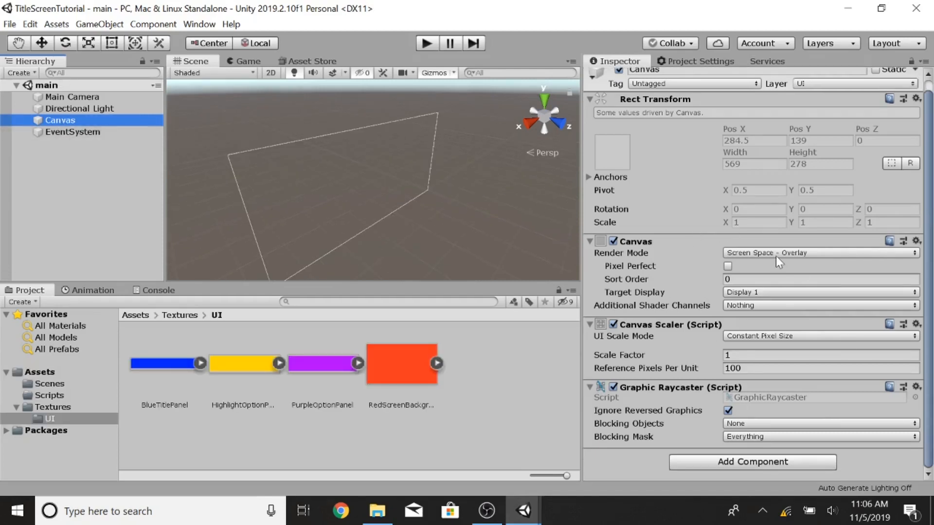
{"action": "left_click", "coordinate": [746, 335]}
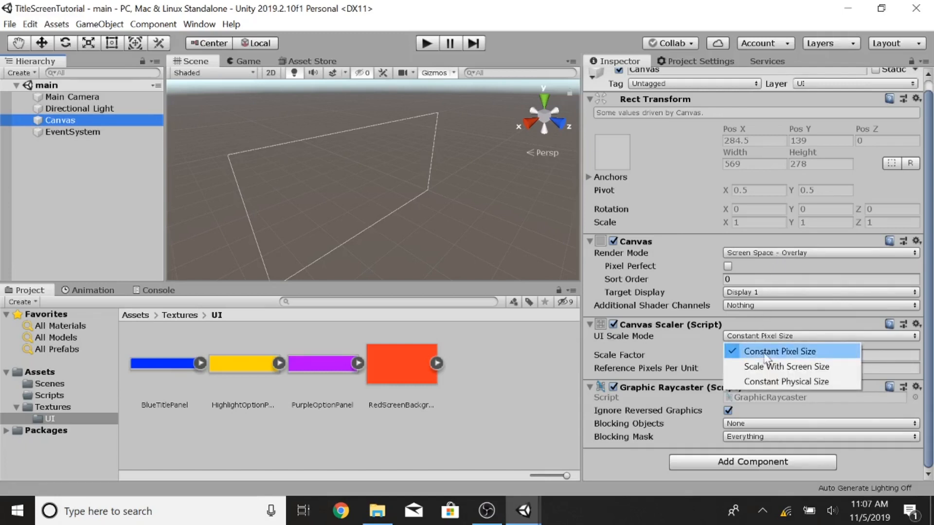
{"action": "left_click", "coordinate": [769, 367]}
{"action": "left_click", "coordinate": [758, 355]}
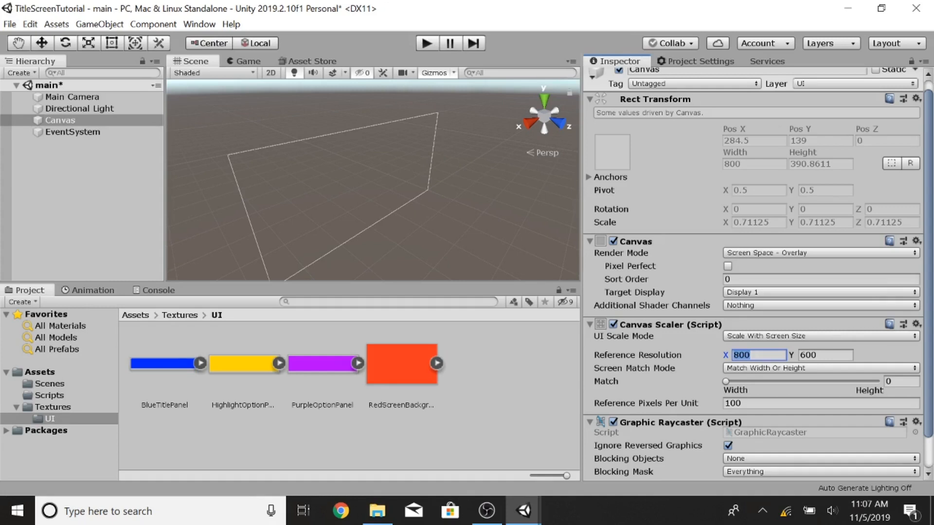
{"action": "type", "text": "1920"}
{"action": "key", "text": "Tab"}
{"action": "type", "text": "1080"}
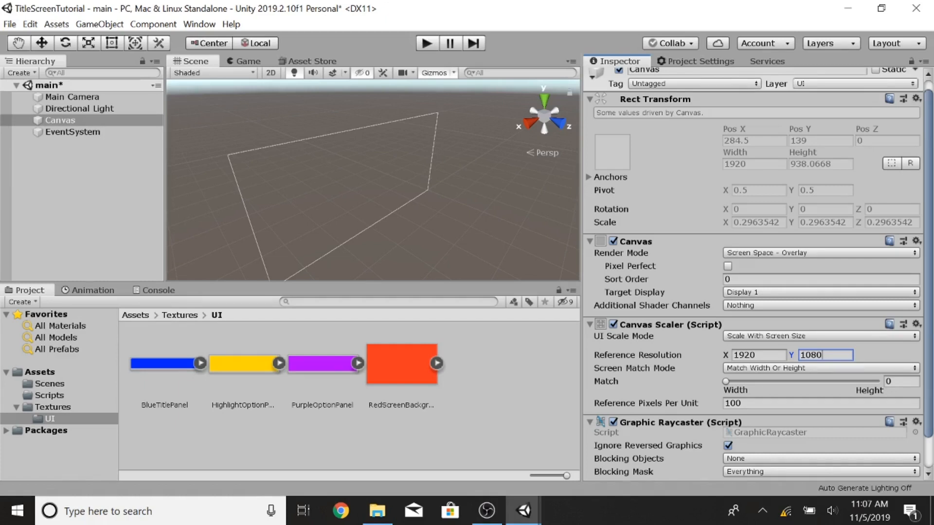
Step: Add an Image component to the Canvas
{"action": "scroll", "coordinate": [697, 355], "scroll_direction": "down", "scroll_amount": 2}
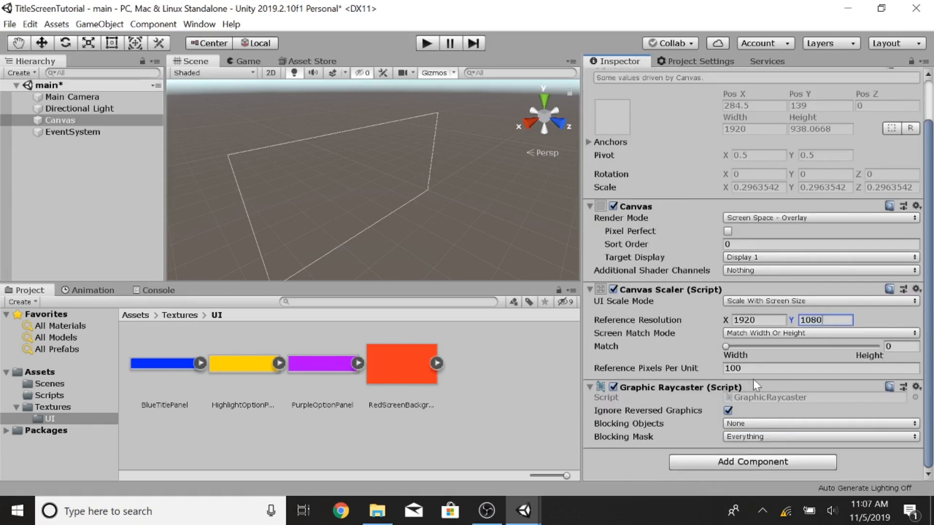
{"action": "left_click", "coordinate": [708, 467]}
{"action": "type", "text": "Image"}
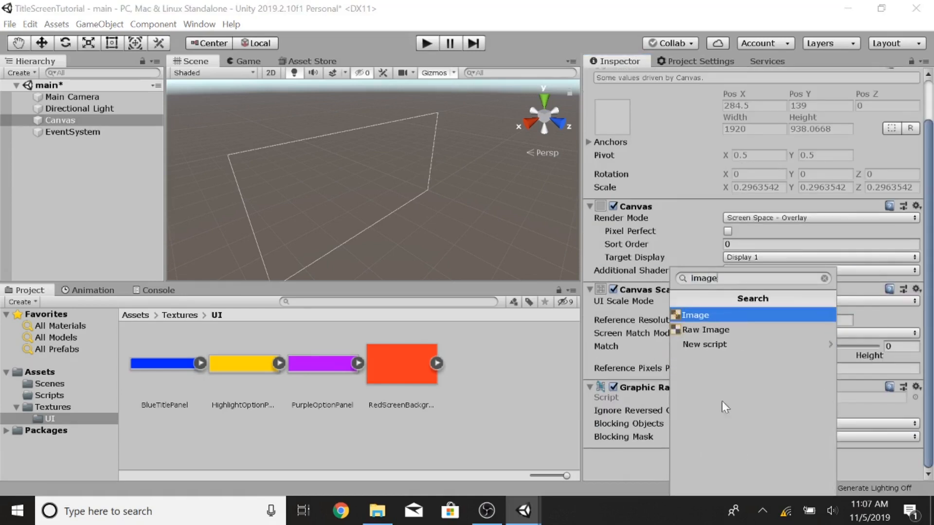
{"action": "left_click", "coordinate": [701, 315]}
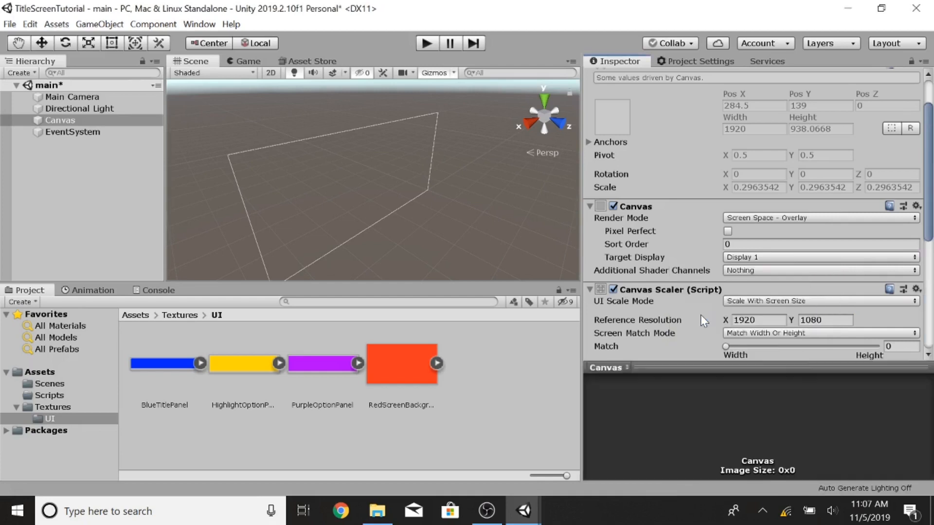
Step: Assign the RedScreenBackground texture as the Image component's Source Image
{"action": "scroll", "coordinate": [737, 229], "scroll_direction": "down", "scroll_amount": 5}
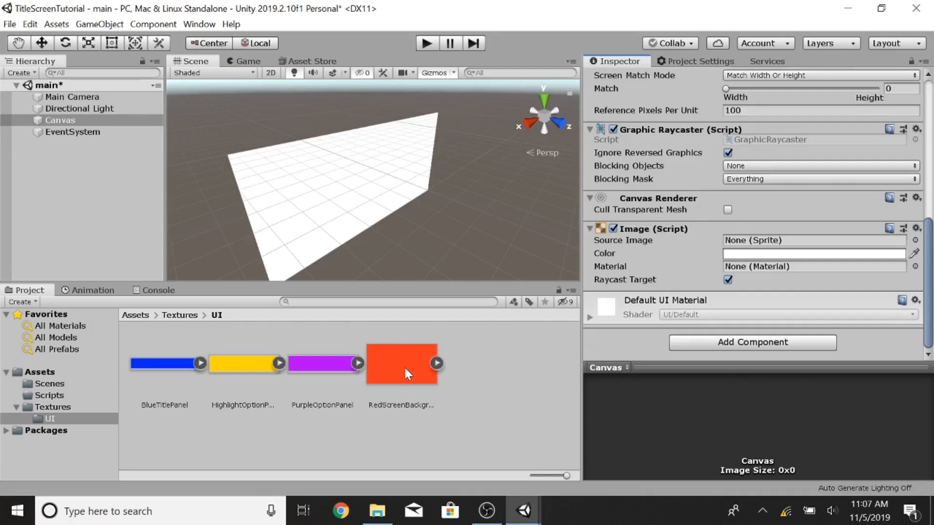
{"action": "left_click_drag", "start_coordinate": [405, 370], "coordinate": [737, 243]}
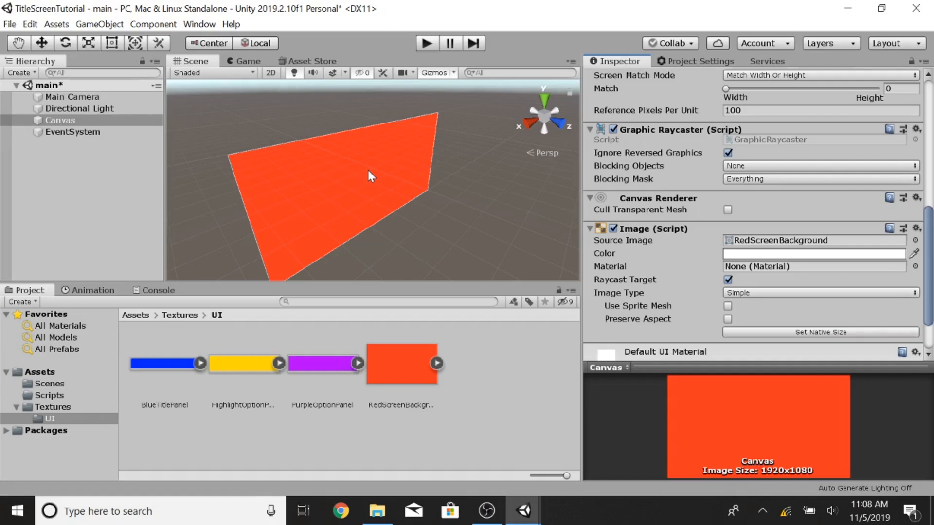
{"action": "scroll", "coordinate": [685, 273], "scroll_direction": "up", "scroll_amount": 10}
{"action": "scroll", "coordinate": [685, 273], "scroll_direction": "down", "scroll_amount": 10}
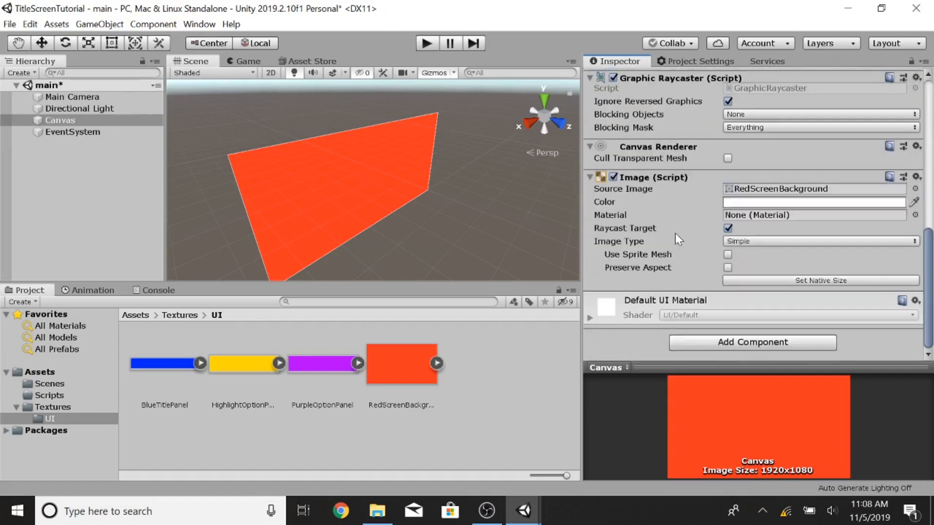
Step: Add a UI Image as a child of the Canvas and rename it GameTitle
{"action": "left_click", "coordinate": [51, 168]}
{"action": "left_click", "coordinate": [57, 121]}
{"action": "right_click", "coordinate": [56, 122]}
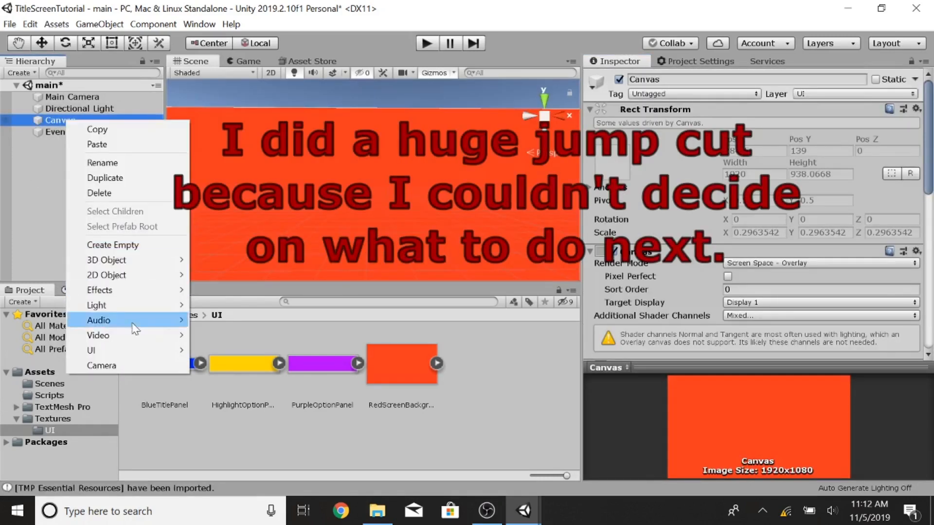
{"action": "mouse_move", "coordinate": [167, 349]}
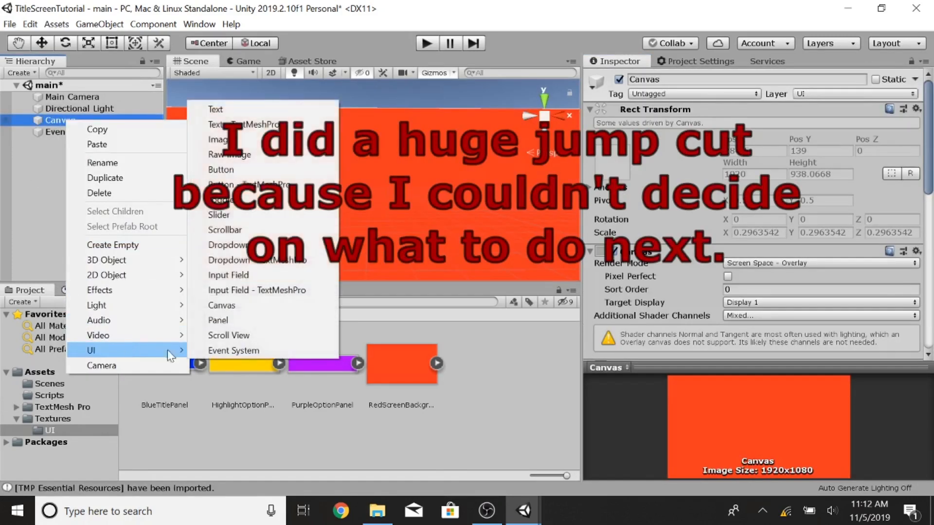
{"action": "left_click", "coordinate": [234, 139]}
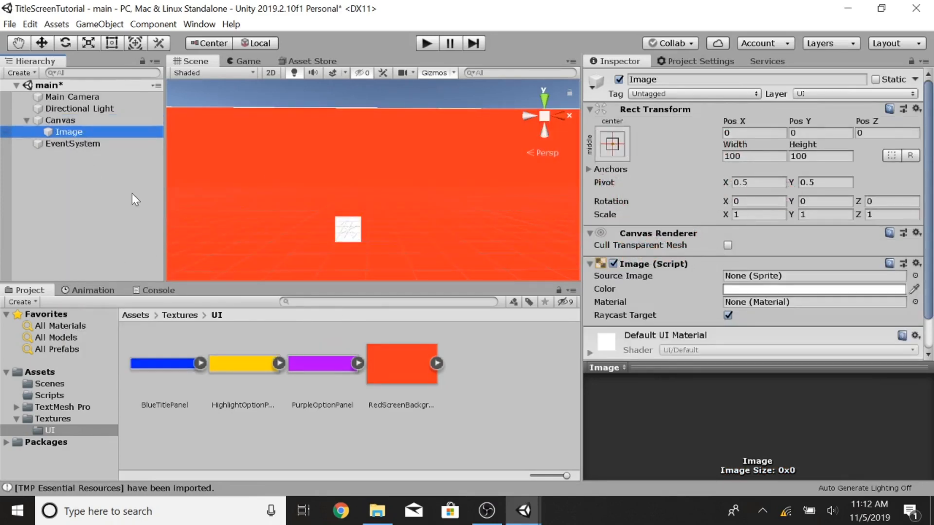
{"action": "left_click", "coordinate": [701, 79]}
{"action": "type", "text": "Game"}
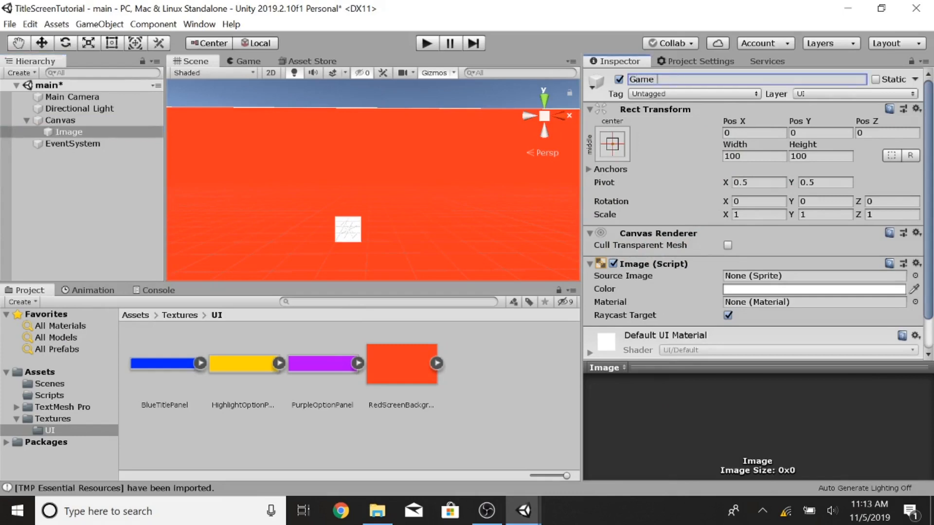
{"action": "type", "text": "Title"}
{"action": "key", "text": "Return"}
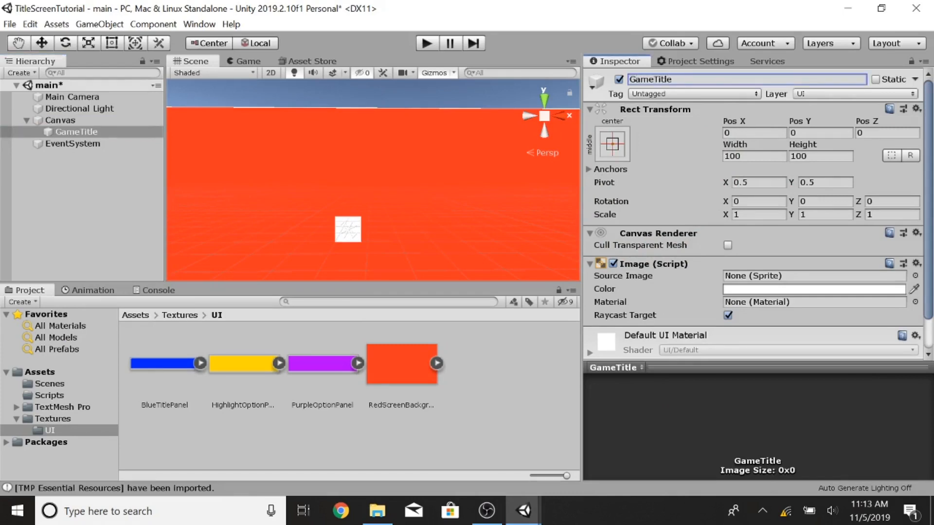
Step: Add a UI Text object as a child of GameTitle
{"action": "right_click", "coordinate": [75, 132]}
{"action": "mouse_move", "coordinate": [127, 364]}
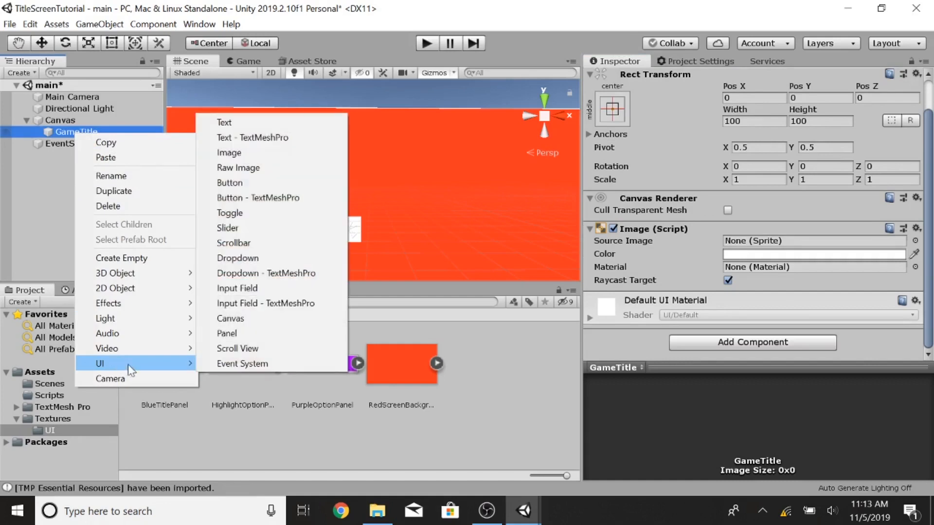
{"action": "left_click", "coordinate": [230, 122]}
Step: Set GameTitle's anchor preset to top center
{"action": "left_click", "coordinate": [76, 132]}
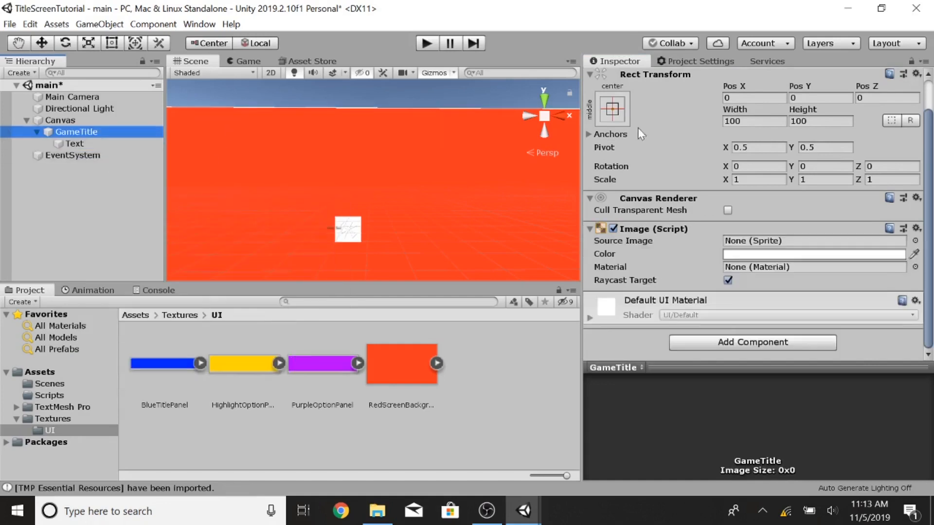
{"action": "scroll", "coordinate": [665, 208], "scroll_direction": "up", "scroll_amount": 2}
{"action": "left_click", "coordinate": [613, 144]}
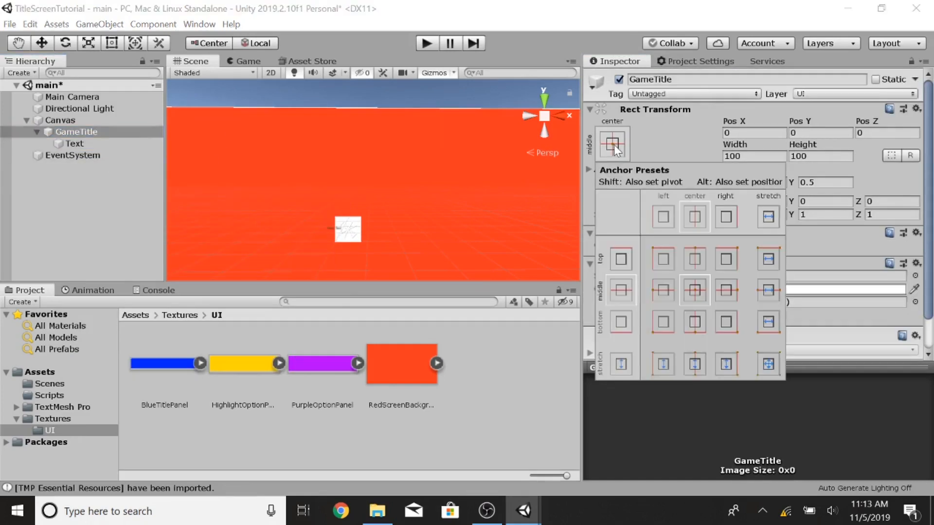
{"action": "left_click", "coordinate": [696, 260], "text": "alt"}
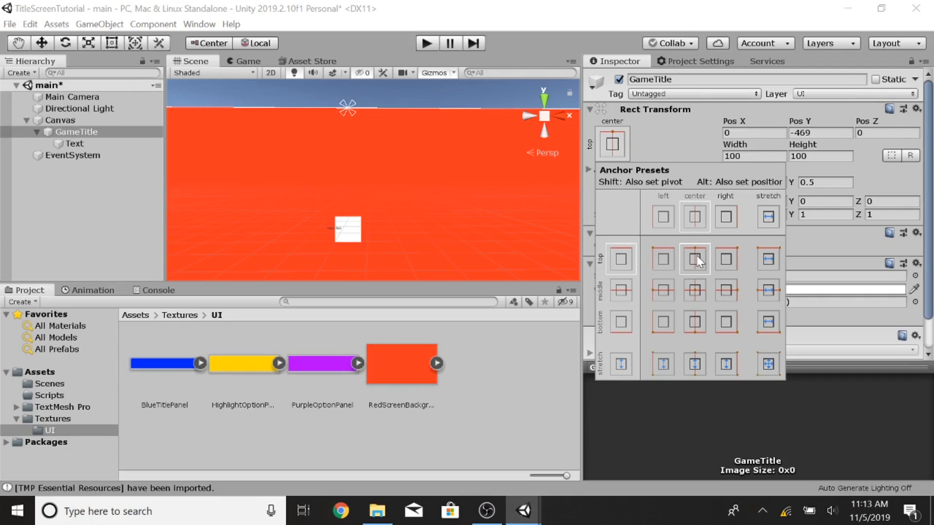
{"action": "left_click", "coordinate": [81, 134]}
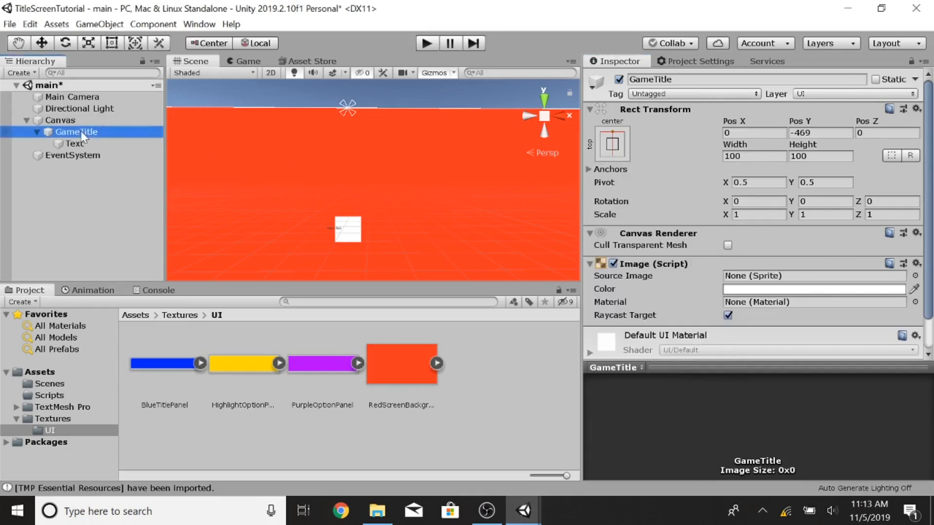
Step: Move GameTitle upward near the top edge of the Canvas with the Move tool
{"action": "left_click", "coordinate": [111, 43]}
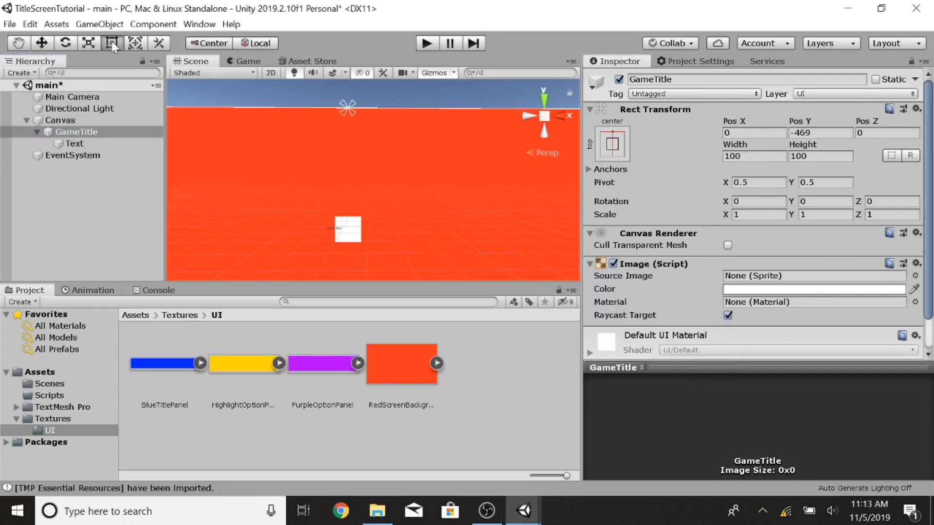
{"action": "left_click", "coordinate": [42, 43]}
{"action": "left_click_drag", "start_coordinate": [348, 171], "coordinate": [346, 75]}
{"action": "left_click", "coordinate": [69, 136]}
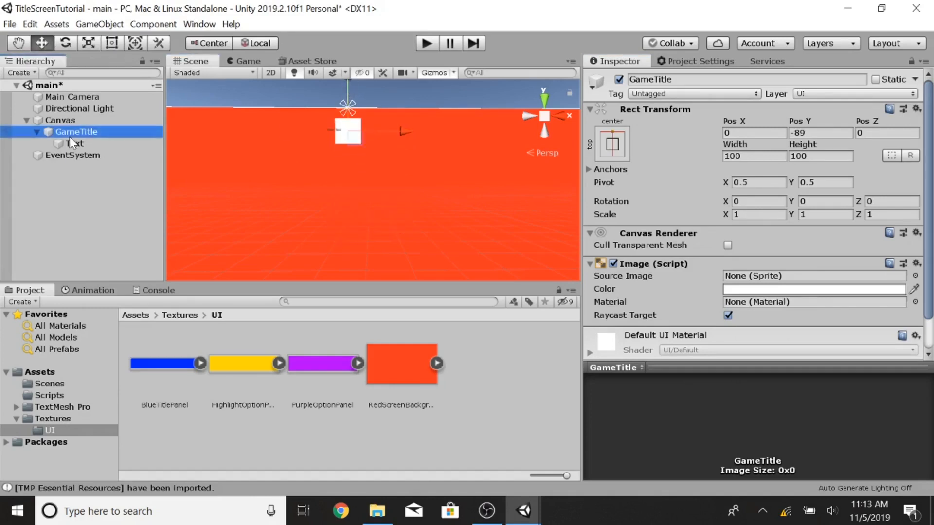
{"action": "scroll", "coordinate": [371, 175], "scroll_direction": "up", "scroll_amount": 1}
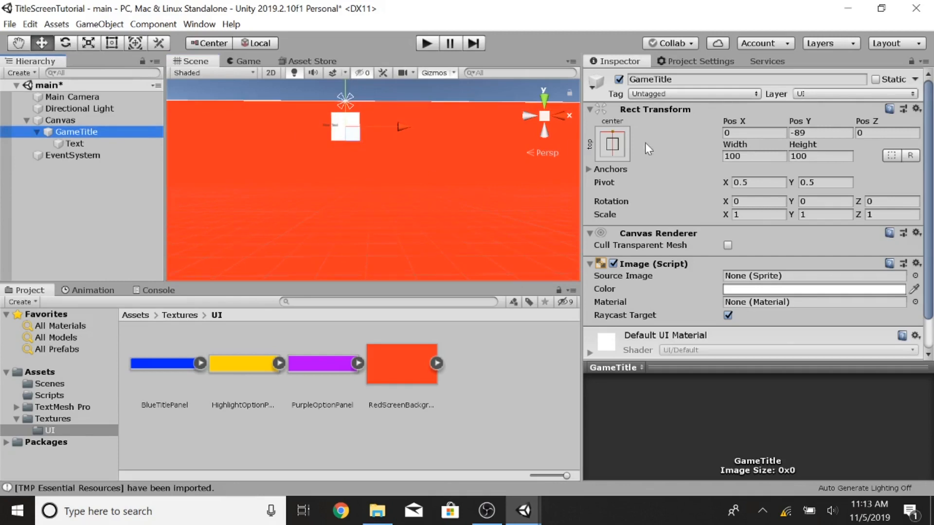
{"action": "left_click", "coordinate": [612, 144]}
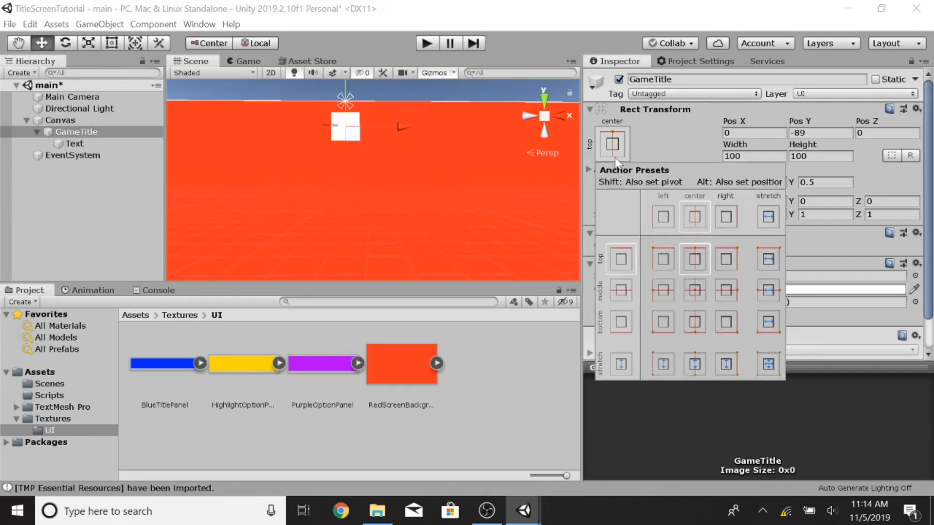
{"action": "left_click", "coordinate": [404, 146]}
Step: Assign BlueTitlePanel as GameTitle's Source Image and set its width to 1024 and height to 165
{"action": "left_click_drag", "start_coordinate": [163, 363], "coordinate": [748, 280]}
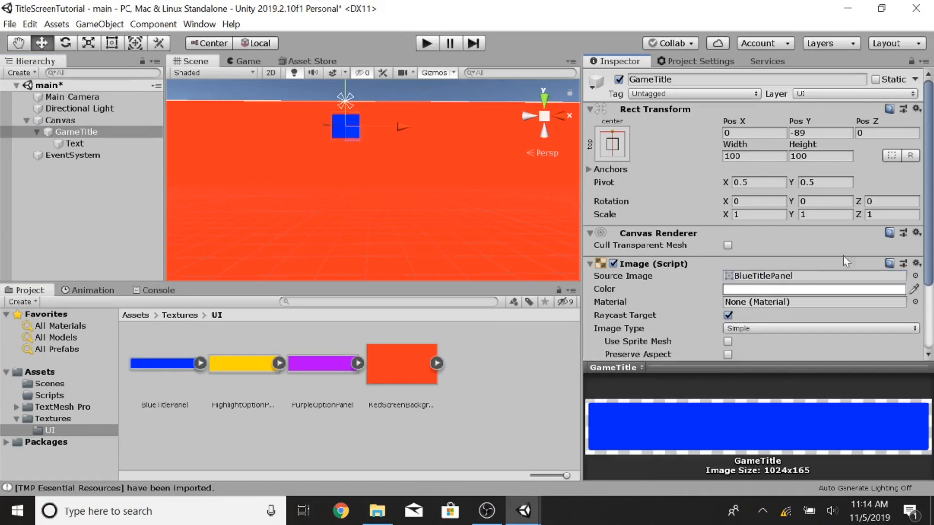
{"action": "left_click", "coordinate": [754, 156]}
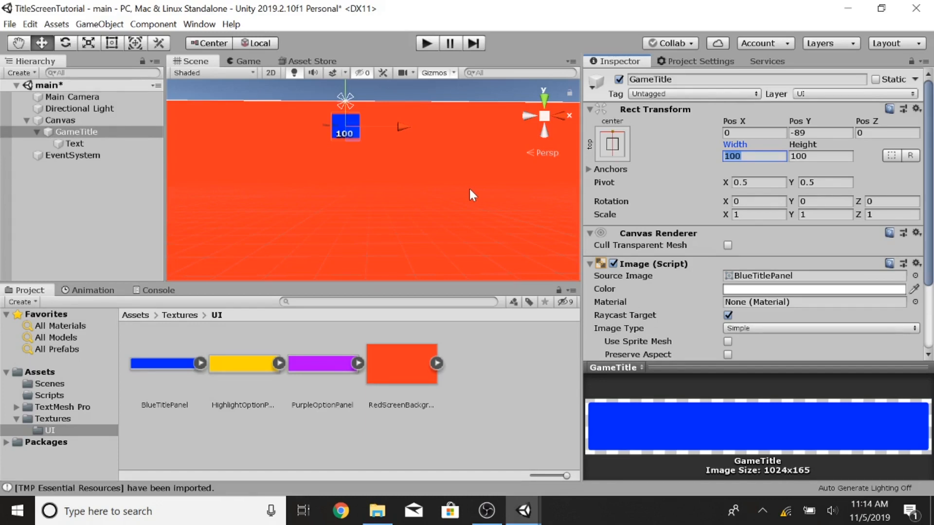
{"action": "type", "text": "1"}
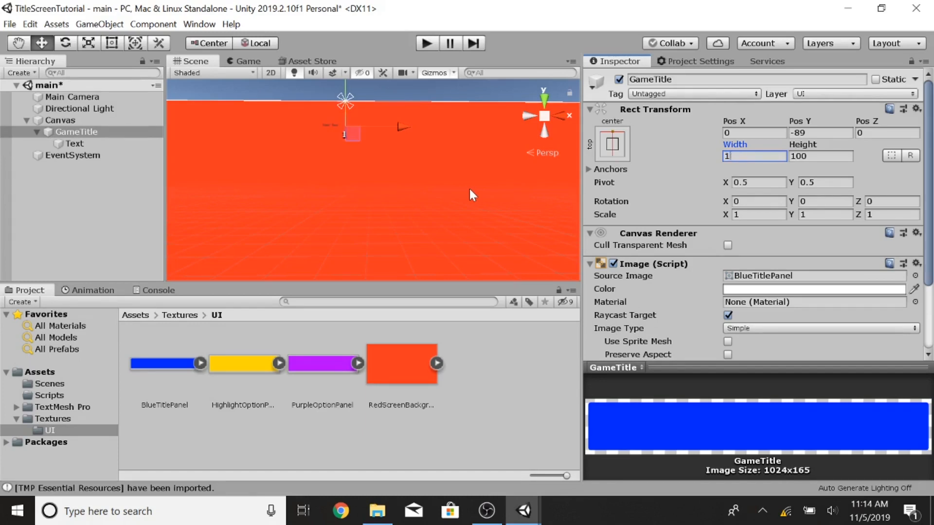
{"action": "type", "text": "024"}
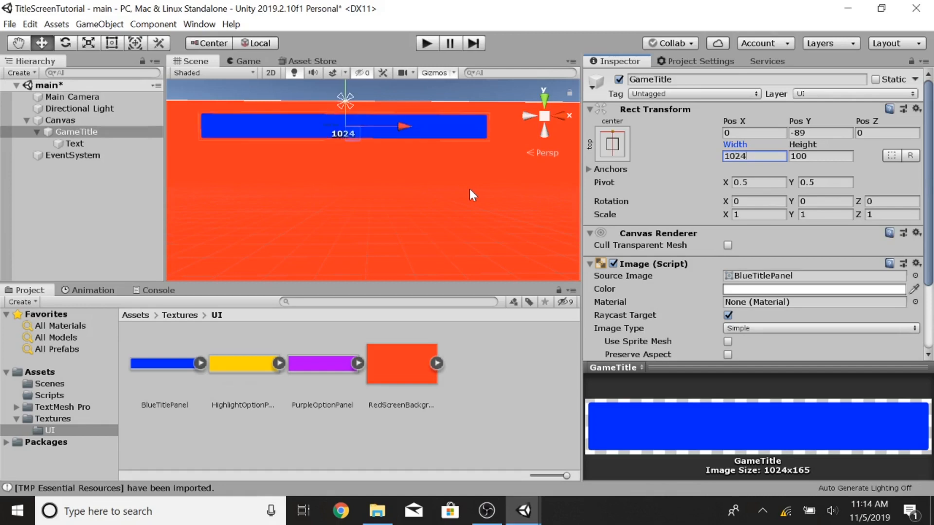
{"action": "key", "text": "Tab"}
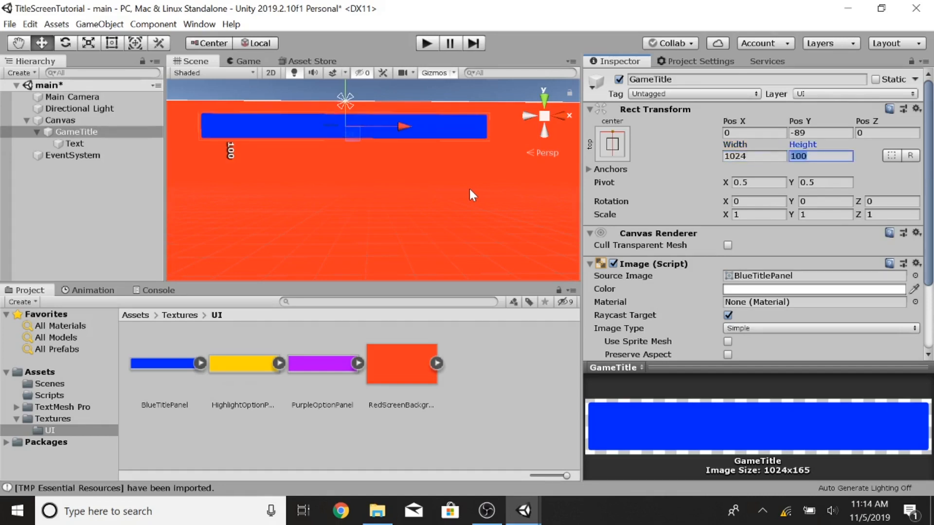
{"action": "type", "text": "165"}
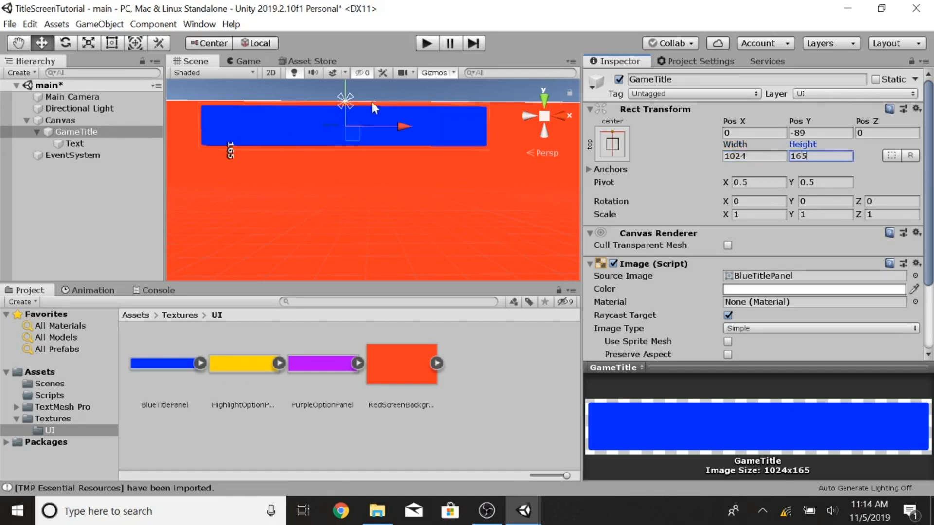
Step: Inspect the BlueTitlePanel texture's import settings, then reselect GameTitle
{"action": "scroll", "coordinate": [740, 292], "scroll_direction": "down", "scroll_amount": 3}
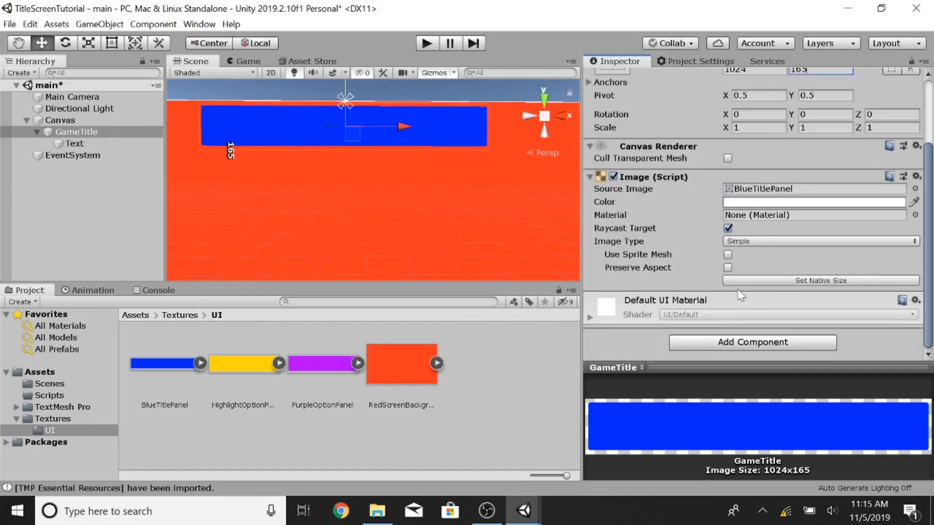
{"action": "left_click", "coordinate": [176, 368]}
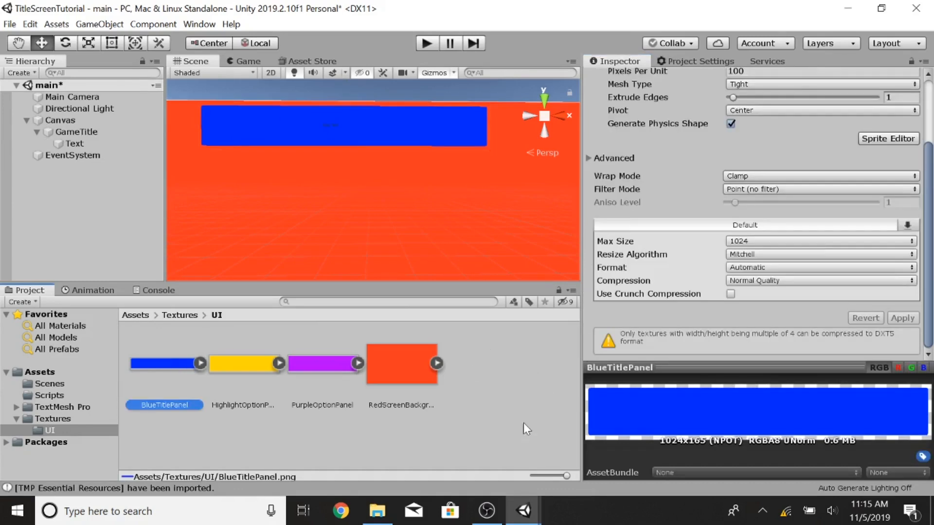
{"action": "left_click", "coordinate": [509, 366]}
{"action": "left_click", "coordinate": [153, 363]}
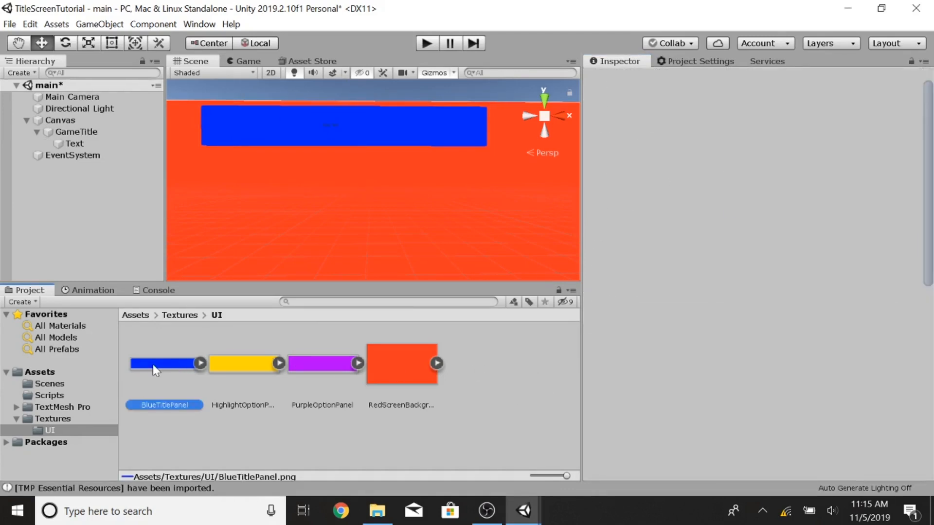
{"action": "left_click", "coordinate": [73, 132]}
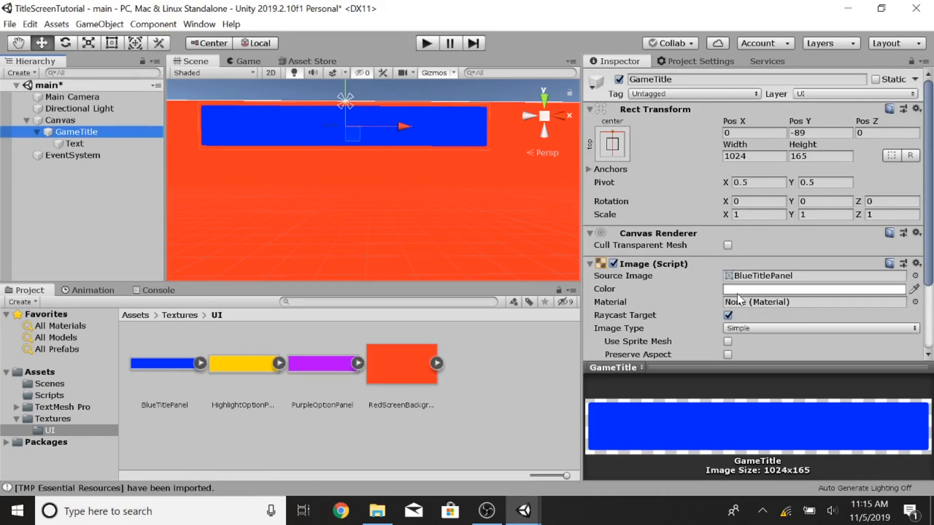
Step: Set GameTitle's Pos Y to -100
{"action": "scroll", "coordinate": [354, 200], "scroll_direction": "down", "scroll_amount": 3}
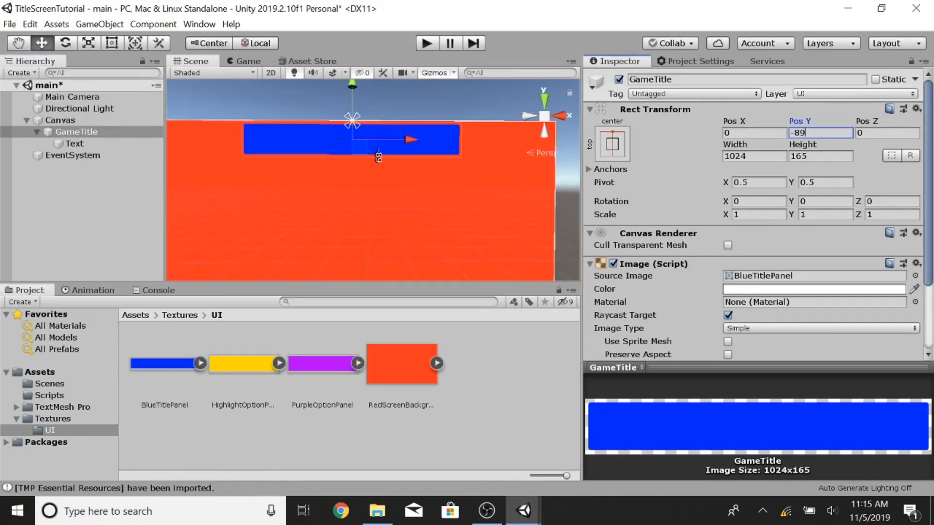
{"action": "key", "text": "BackSpace"}
{"action": "type", "text": "000"}
{"action": "key", "text": "BackSpace"}
{"action": "key", "text": "BackSpace"}
{"action": "key", "text": "BackSpace"}
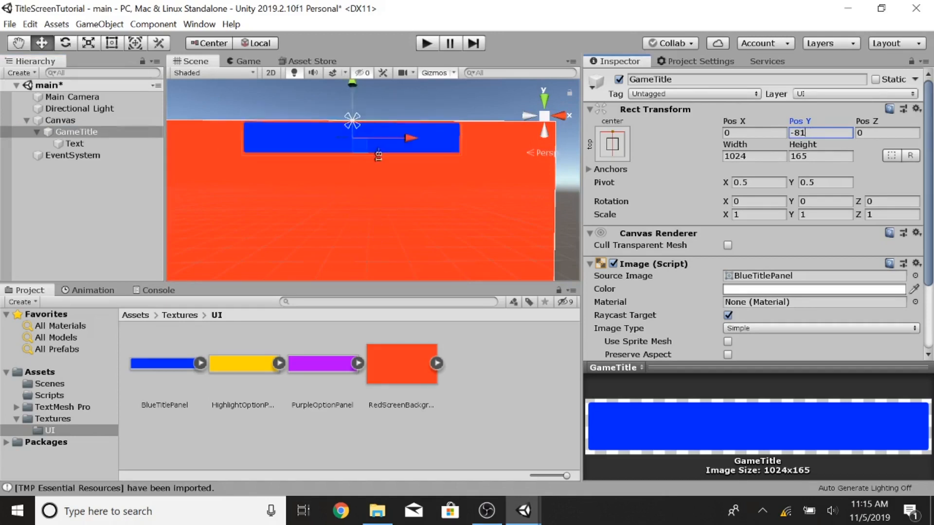
{"action": "key", "text": "BackSpace"}
{"action": "type", "text": "100"}
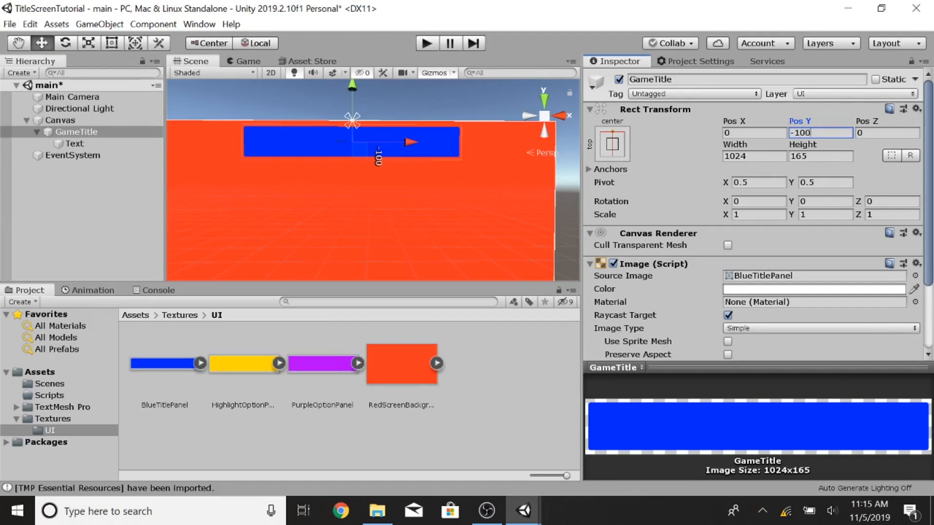
Step: Rename the child Text object to TitleName
{"action": "left_click", "coordinate": [75, 144]}
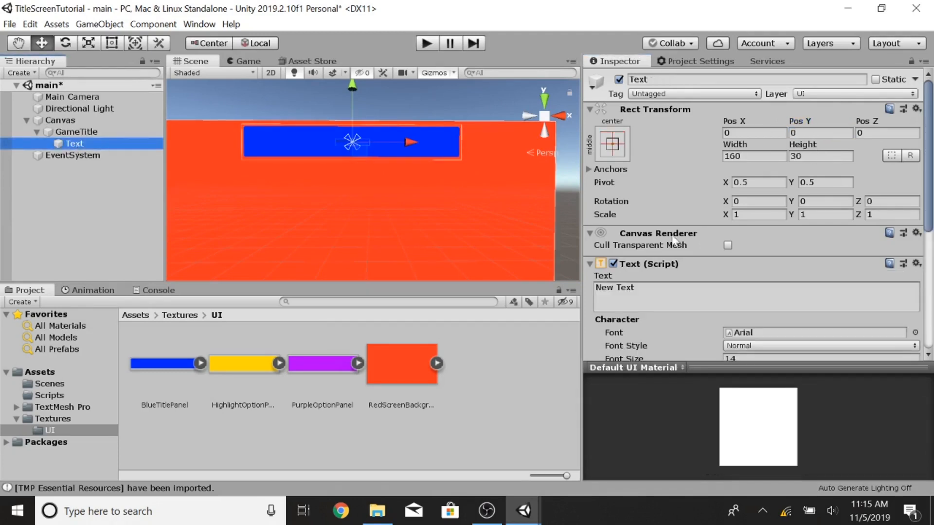
{"action": "left_click", "coordinate": [70, 143]}
{"action": "left_click", "coordinate": [706, 79]}
{"action": "type", "text": "TitleName"}
{"action": "key", "text": "Return"}
Step: Set TitleName's text to "Your Game Title Here"
{"action": "left_click", "coordinate": [611, 293]}
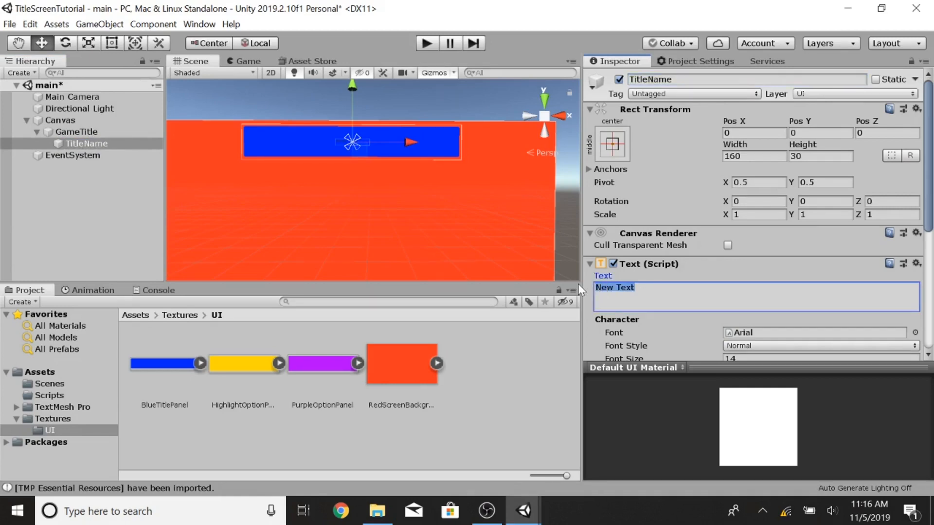
{"action": "type", "text": "Your "}
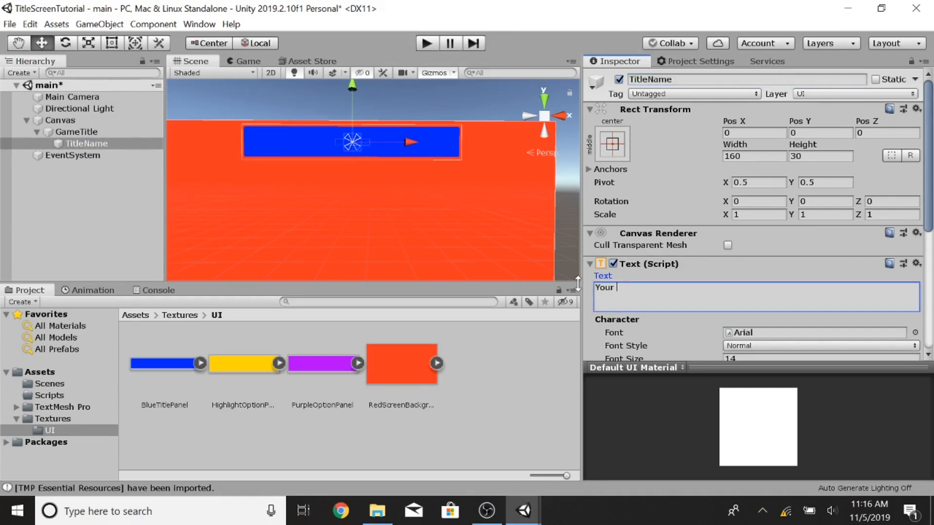
{"action": "type", "text": "Game Title Here"}
{"action": "scroll", "coordinate": [761, 241], "scroll_direction": "down", "scroll_amount": 3}
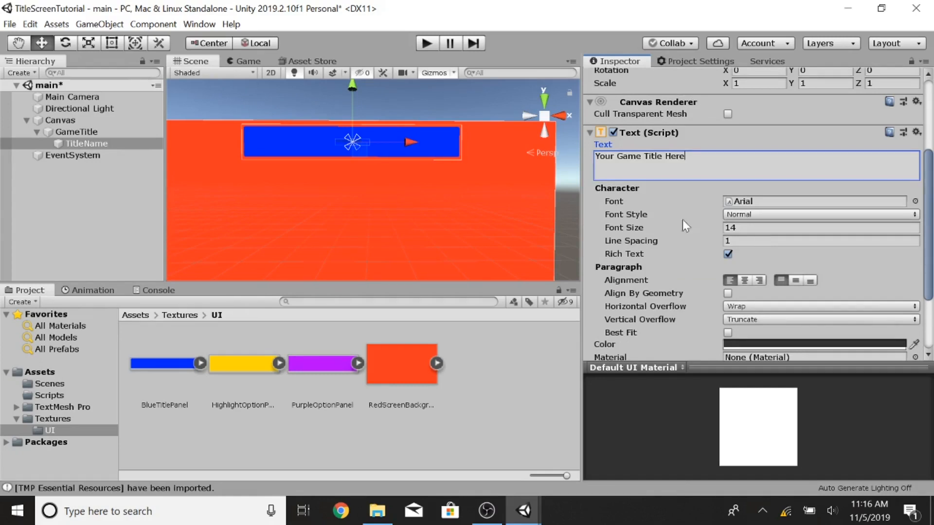
{"action": "scroll", "coordinate": [688, 218], "scroll_direction": "down", "scroll_amount": 2}
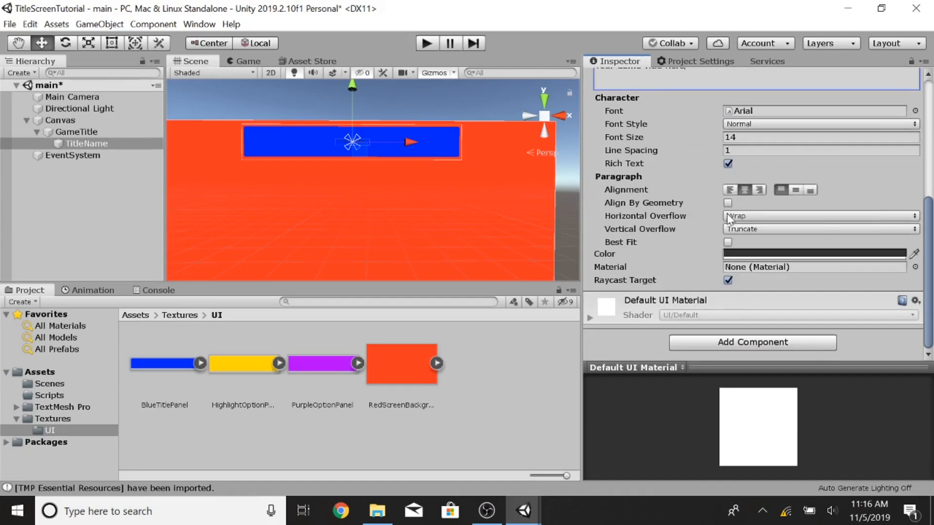
{"action": "scroll", "coordinate": [668, 239], "scroll_direction": "up", "scroll_amount": 3}
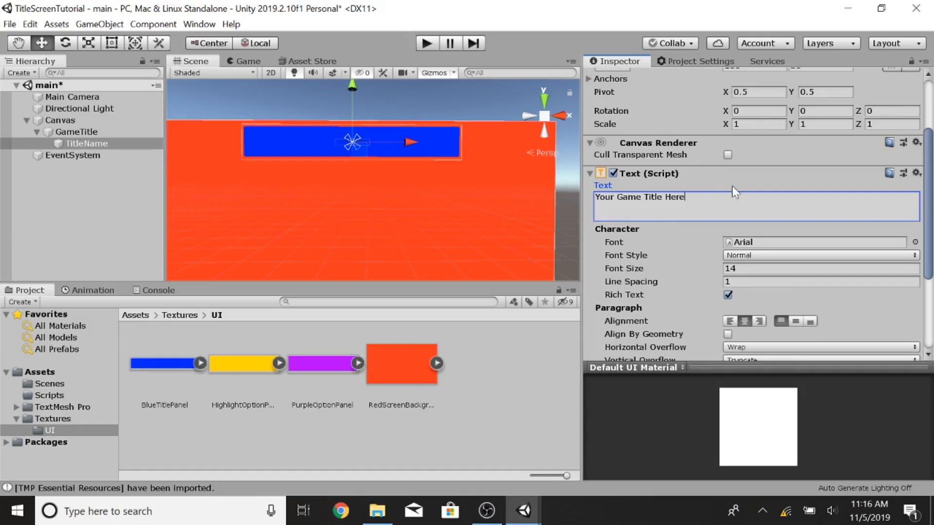
Step: Create a new folder named Fonts in the Assets root
{"action": "left_click", "coordinate": [36, 378]}
{"action": "left_click", "coordinate": [38, 372]}
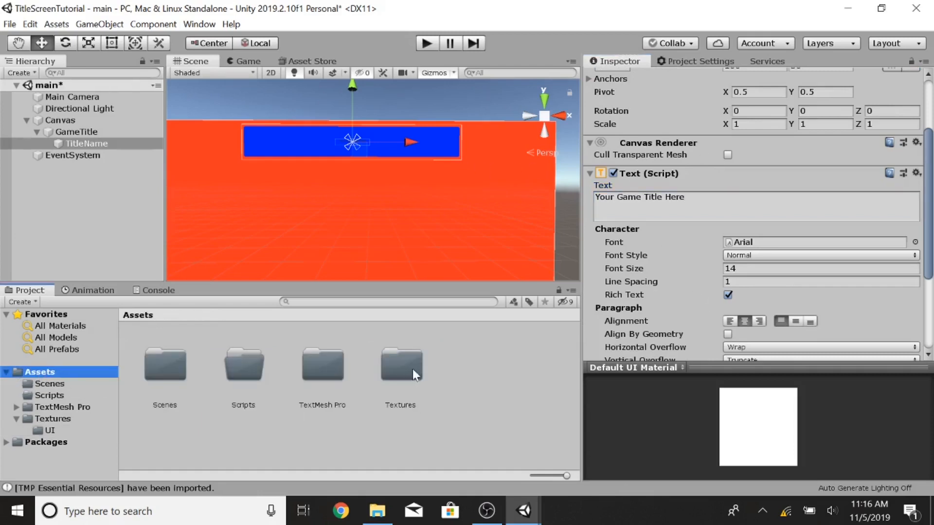
{"action": "right_click", "coordinate": [440, 363]}
{"action": "mouse_move", "coordinate": [590, 57]}
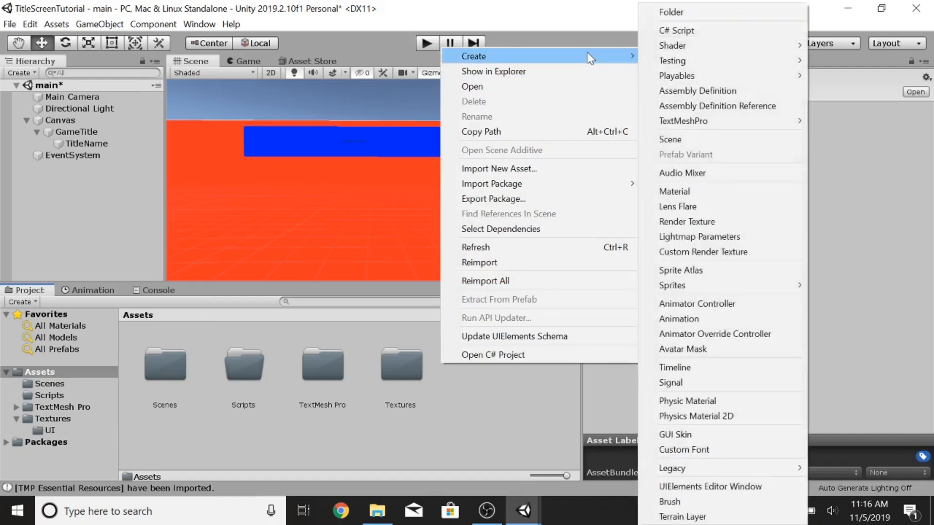
{"action": "left_click", "coordinate": [671, 11]}
{"action": "type", "text": "Fonts"}
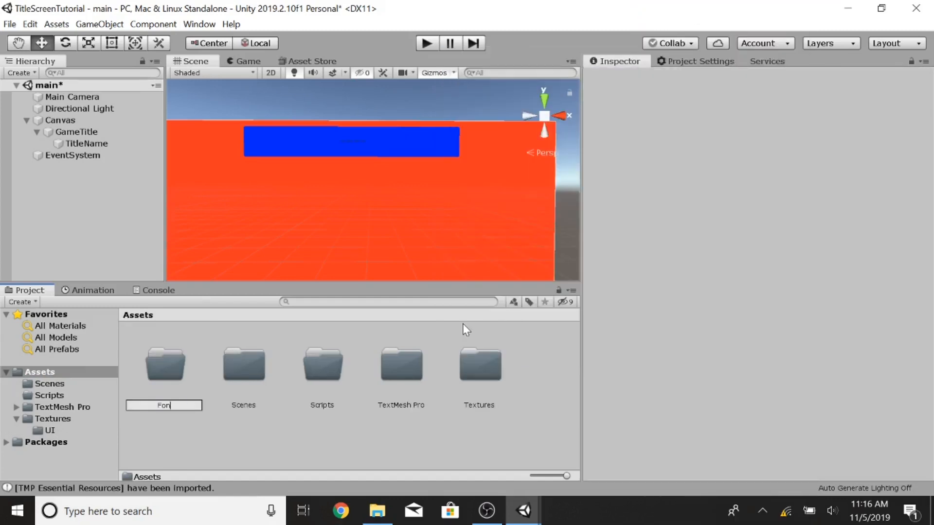
{"action": "key", "text": "Return"}
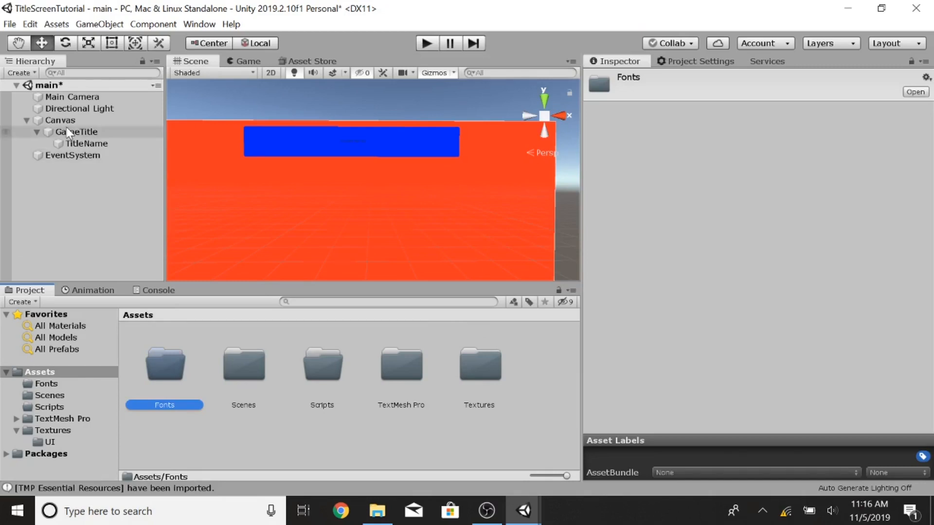
Step: Add a TextMeshPro text object under GameTitle, deactivate it, and reselect TitleName
{"action": "left_click", "coordinate": [77, 133]}
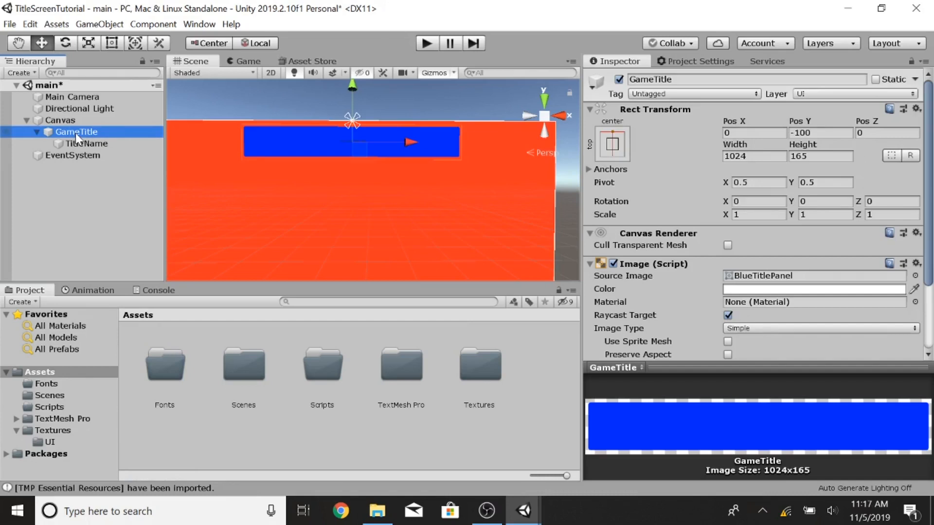
{"action": "right_click", "coordinate": [78, 136]}
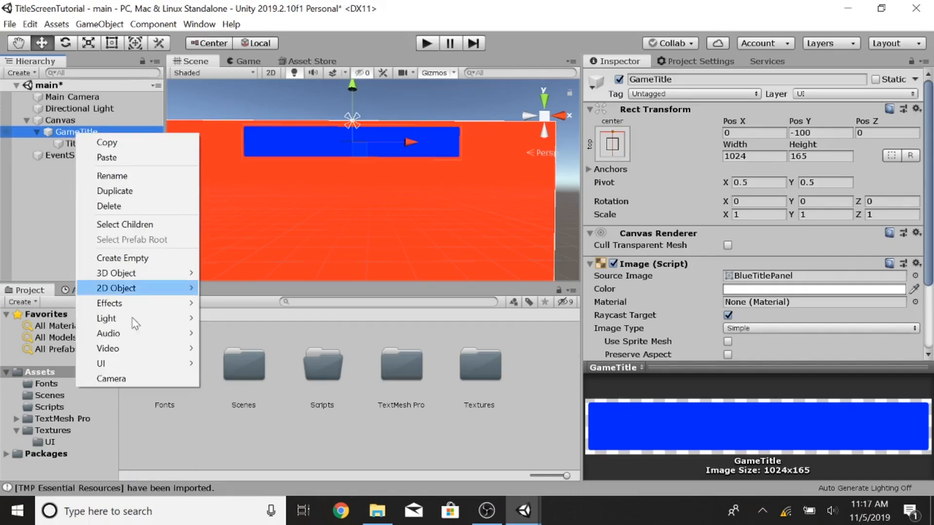
{"action": "mouse_move", "coordinate": [127, 364]}
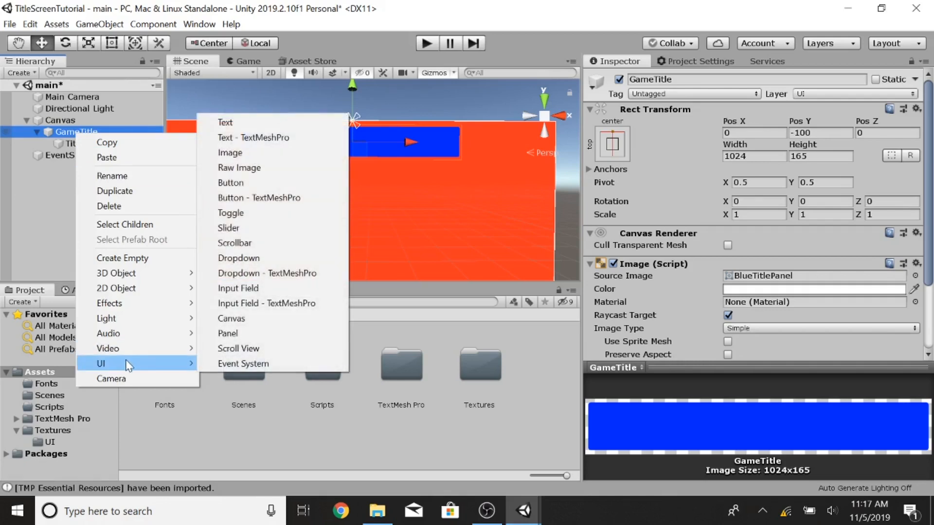
{"action": "left_click", "coordinate": [259, 138]}
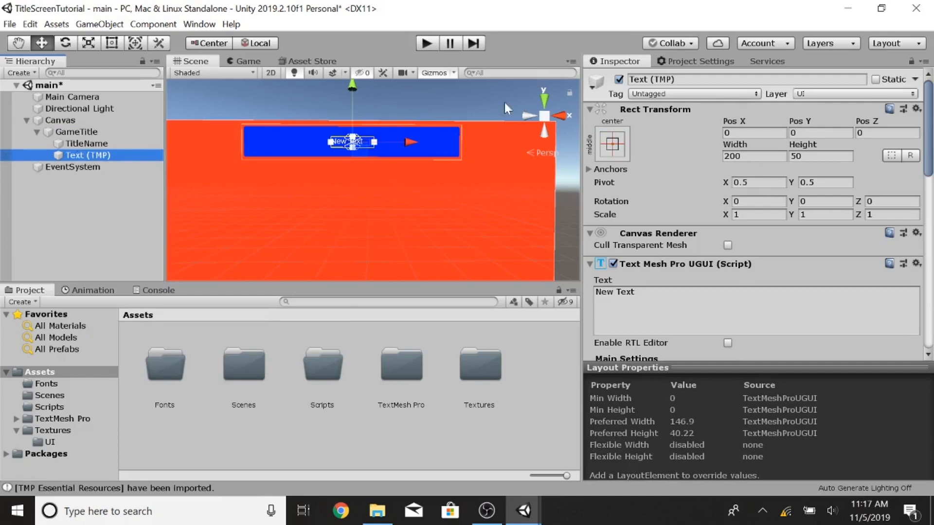
{"action": "left_click", "coordinate": [618, 79]}
{"action": "left_click", "coordinate": [98, 145]}
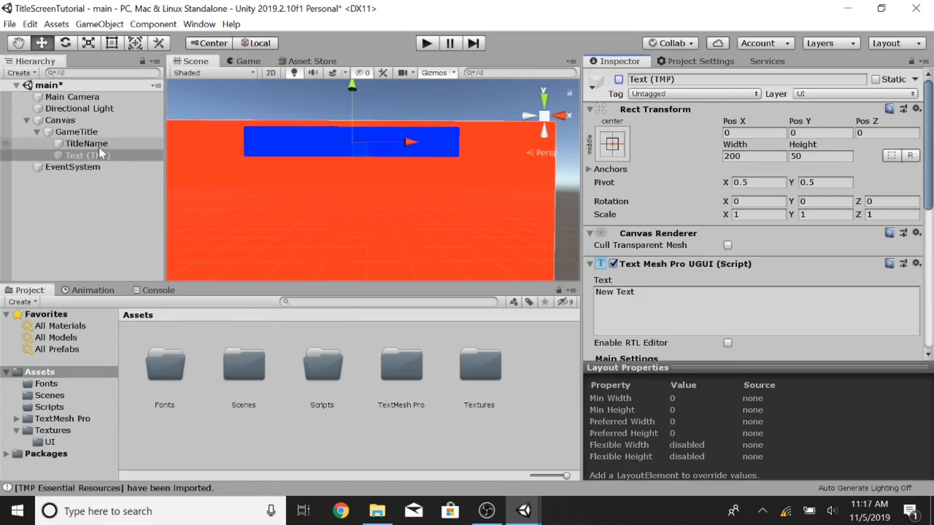
Step: Open the Fonts asset folder and look through the system Font settings window before closing it
{"action": "double_click", "coordinate": [167, 371]}
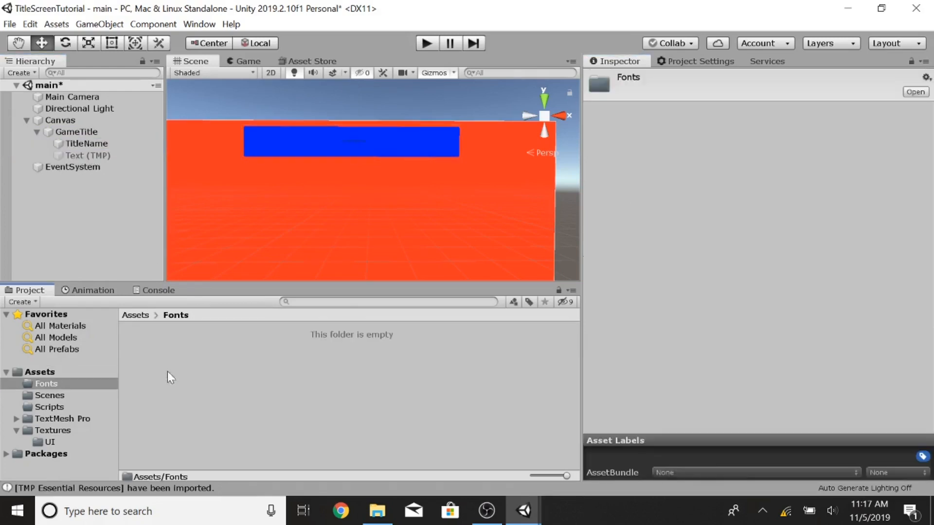
{"action": "left_click", "coordinate": [167, 517]}
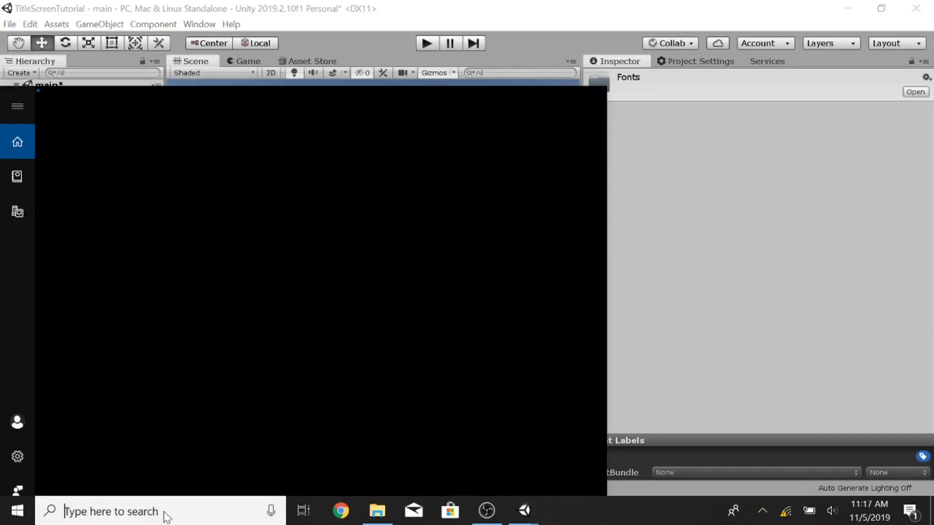
{"action": "type", "text": "fonts"}
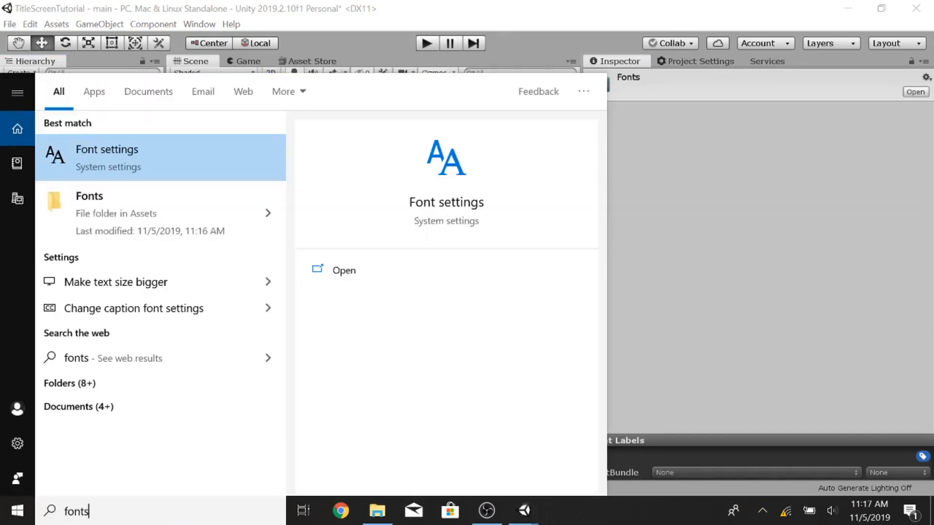
{"action": "left_click", "coordinate": [181, 177]}
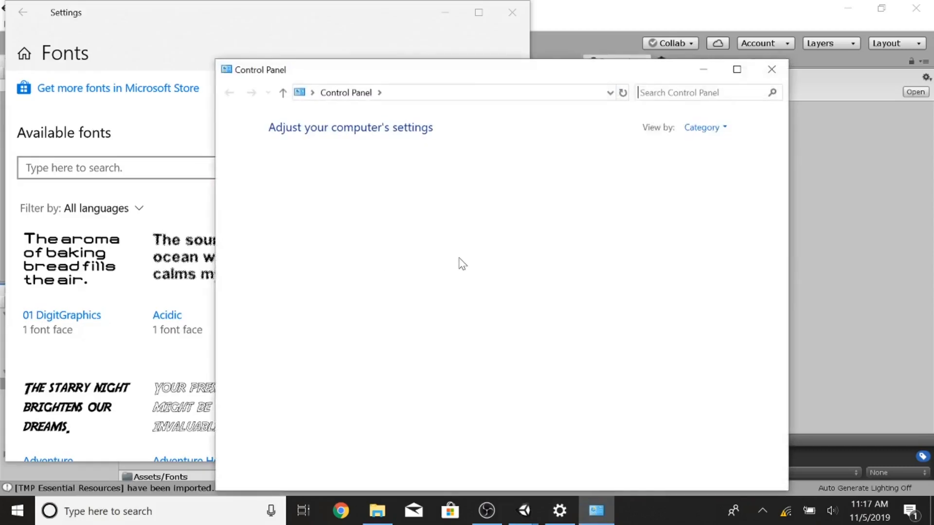
{"action": "left_click", "coordinate": [150, 36]}
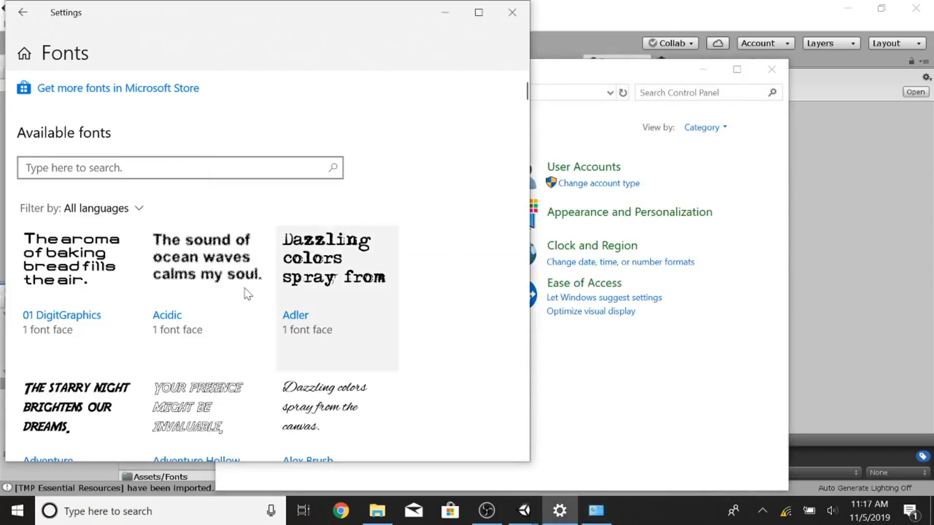
{"action": "scroll", "coordinate": [248, 294], "scroll_direction": "down", "scroll_amount": 10}
{"action": "scroll", "coordinate": [393, 286], "scroll_direction": "up", "scroll_amount": 6}
{"action": "scroll", "coordinate": [393, 286], "scroll_direction": "up", "scroll_amount": 3}
{"action": "left_click", "coordinate": [512, 12]}
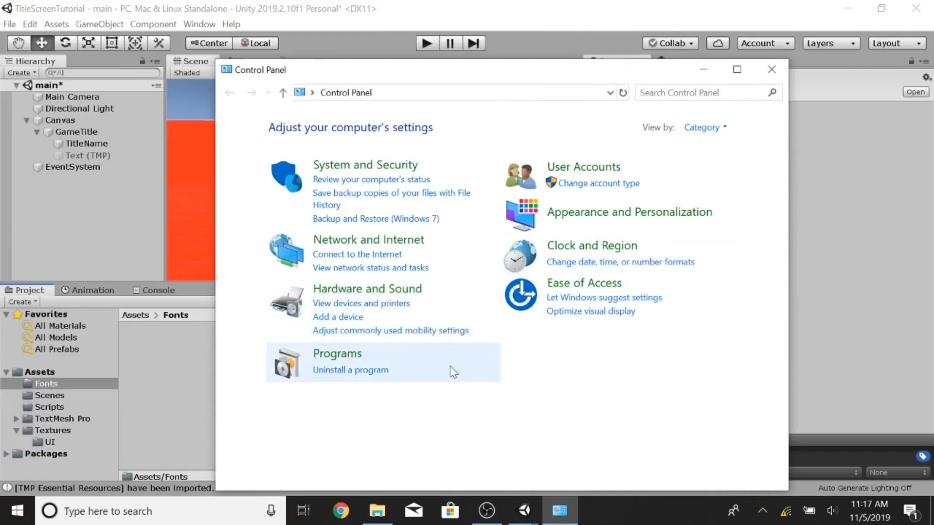
Step: Open the Control Panel's Fonts folder and browse the installed fonts
{"action": "left_click", "coordinate": [583, 222]}
{"action": "left_click", "coordinate": [387, 247]}
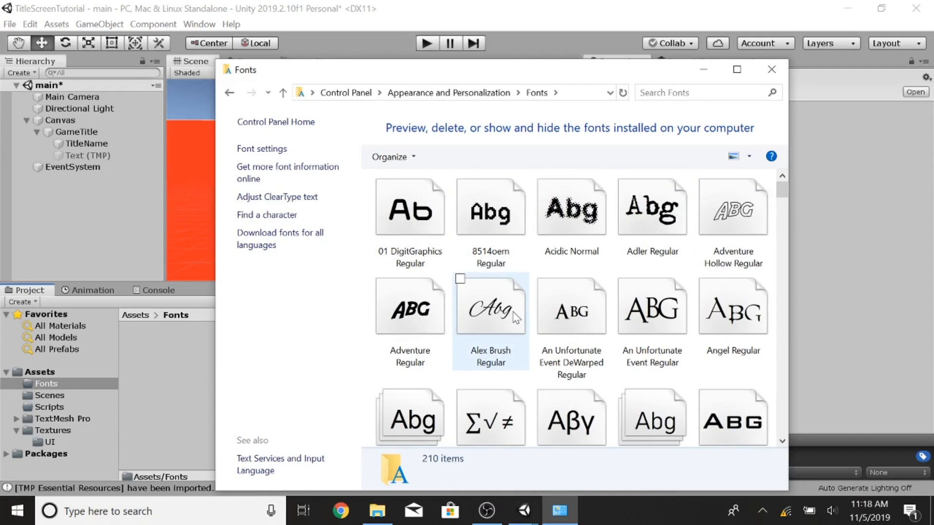
{"action": "left_click", "coordinate": [351, 96]}
{"action": "left_click", "coordinate": [601, 212]}
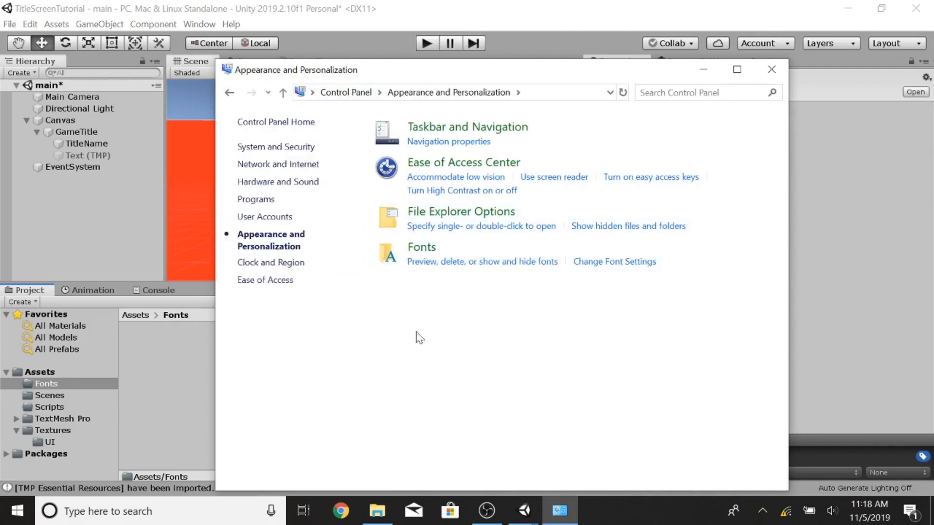
{"action": "left_click", "coordinate": [417, 258]}
{"action": "scroll", "coordinate": [608, 277], "scroll_direction": "down", "scroll_amount": 6}
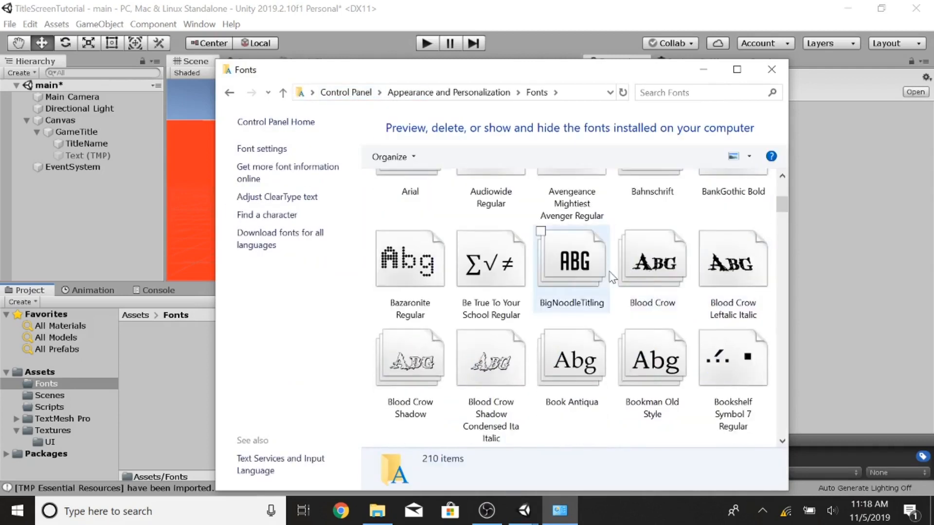
{"action": "scroll", "coordinate": [612, 278], "scroll_direction": "down", "scroll_amount": 10}
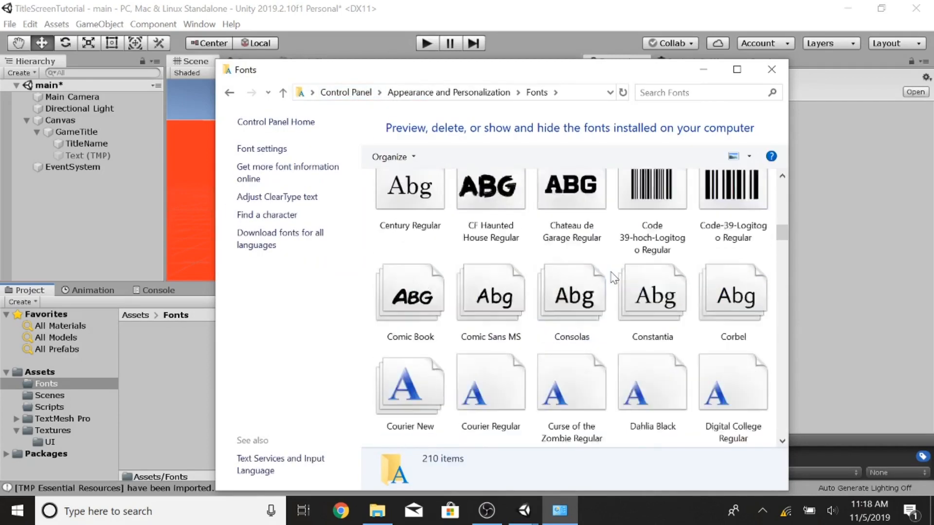
{"action": "scroll", "coordinate": [614, 278], "scroll_direction": "down", "scroll_amount": 18}
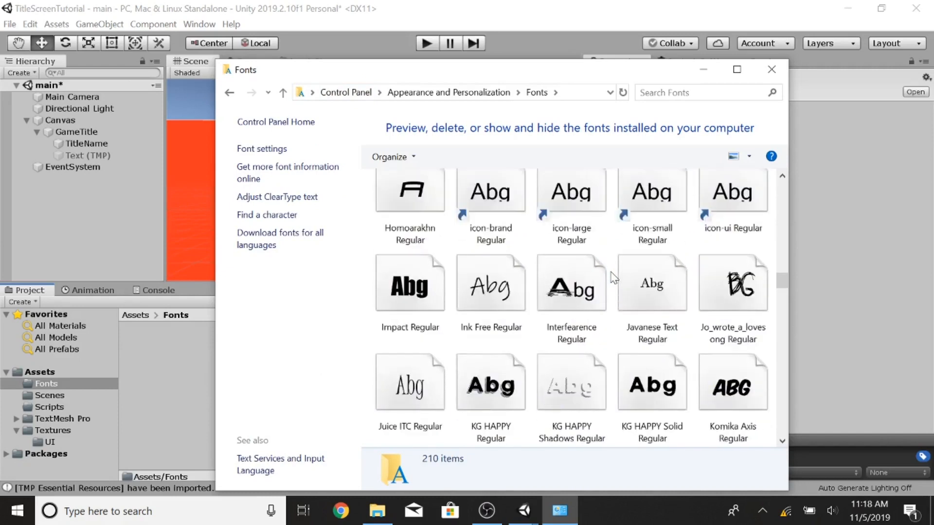
{"action": "scroll", "coordinate": [614, 278], "scroll_direction": "down", "scroll_amount": 2}
{"action": "scroll", "coordinate": [614, 278], "scroll_direction": "up", "scroll_amount": 7}
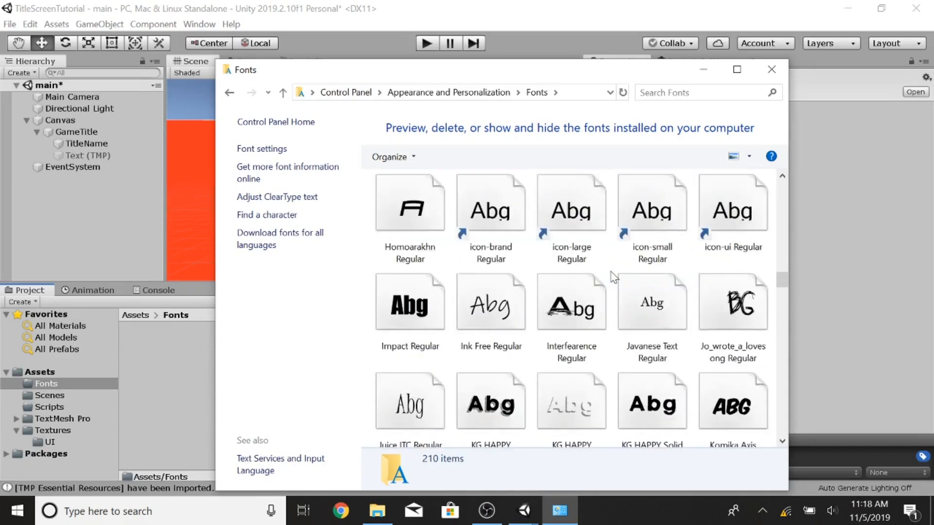
{"action": "scroll", "coordinate": [614, 278], "scroll_direction": "up", "scroll_amount": 12}
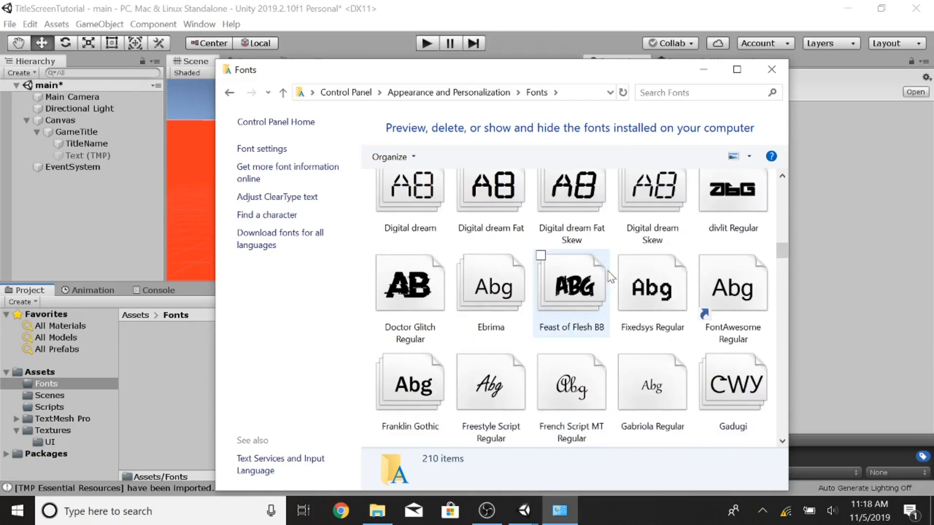
Step: Import the Feast of Flesh BB font into the project's Fonts folder
{"action": "left_click", "coordinate": [590, 291]}
{"action": "left_click_drag", "start_coordinate": [574, 70], "coordinate": [747, 63]}
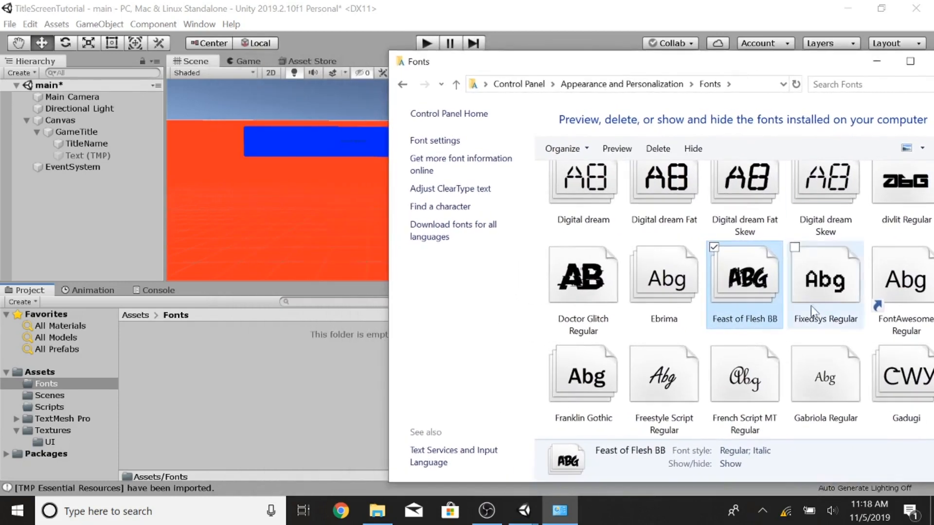
{"action": "left_click_drag", "start_coordinate": [753, 284], "coordinate": [191, 396]}
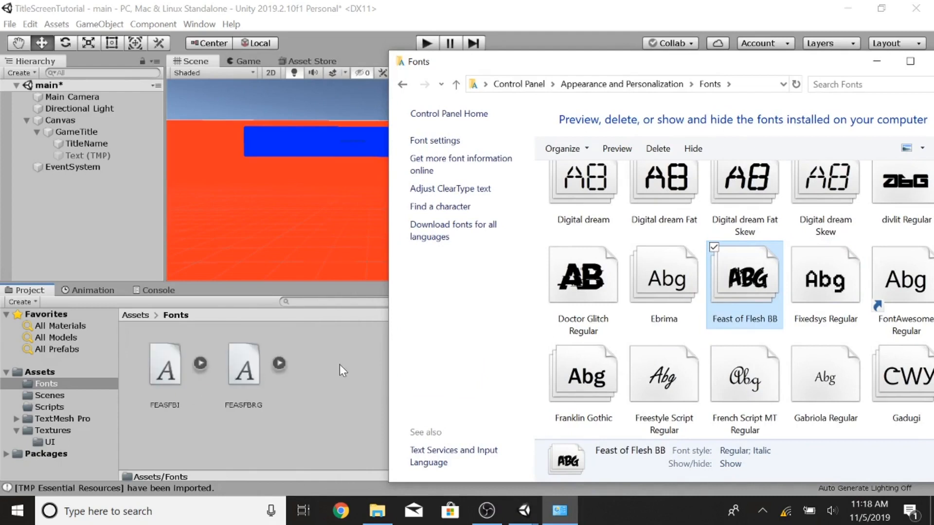
{"action": "left_click", "coordinate": [338, 387]}
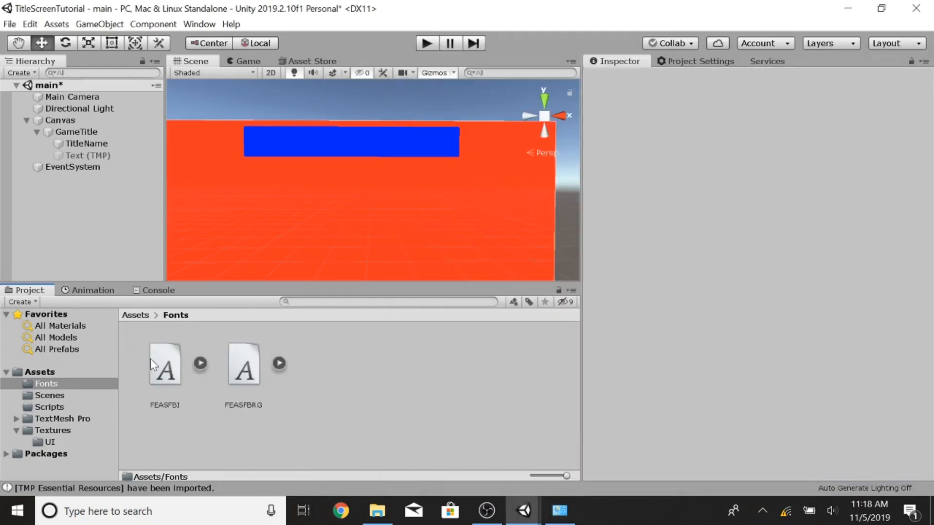
Step: Set TitleName's font to FEASFBI and its font size to 70
{"action": "left_click", "coordinate": [94, 144]}
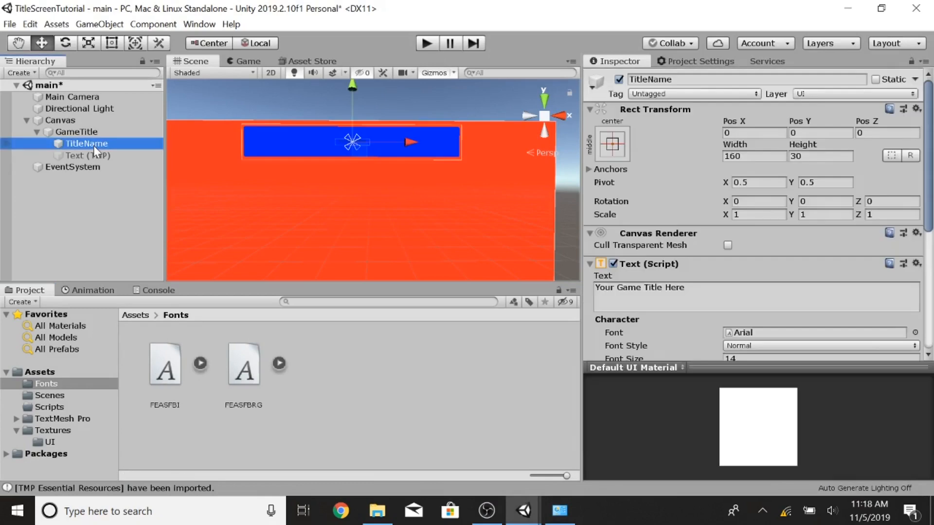
{"action": "scroll", "coordinate": [727, 238], "scroll_direction": "down", "scroll_amount": 5}
{"action": "scroll", "coordinate": [728, 238], "scroll_direction": "up", "scroll_amount": 3}
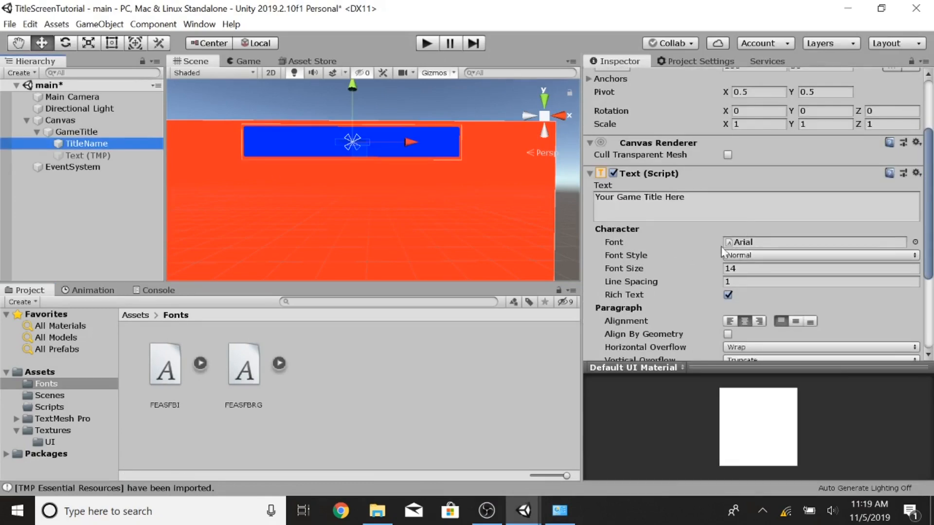
{"action": "left_click_drag", "start_coordinate": [165, 365], "coordinate": [735, 243]}
{"action": "left_click", "coordinate": [734, 269]}
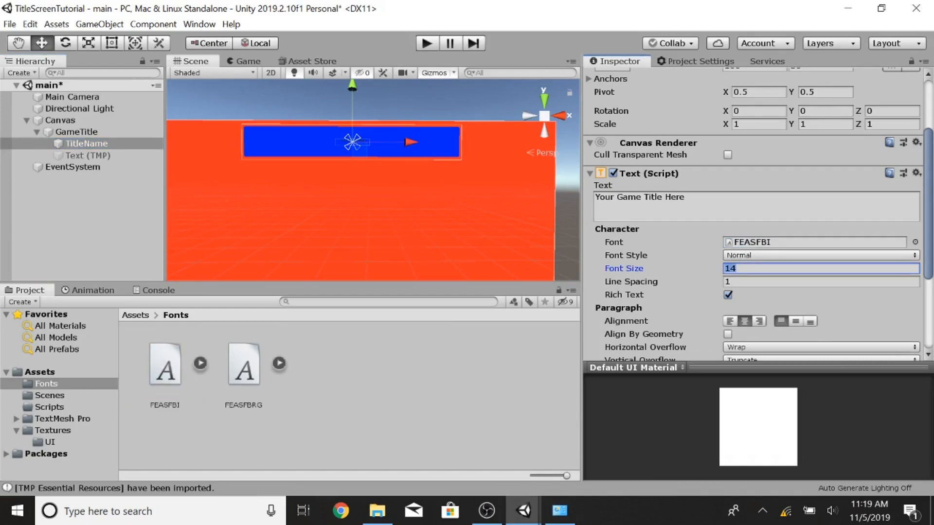
{"action": "type", "text": "70"}
Step: Set TitleName's width to 1024 and height to 165
{"action": "scroll", "coordinate": [753, 214], "scroll_direction": "up", "scroll_amount": 3}
{"action": "left_click", "coordinate": [749, 157]}
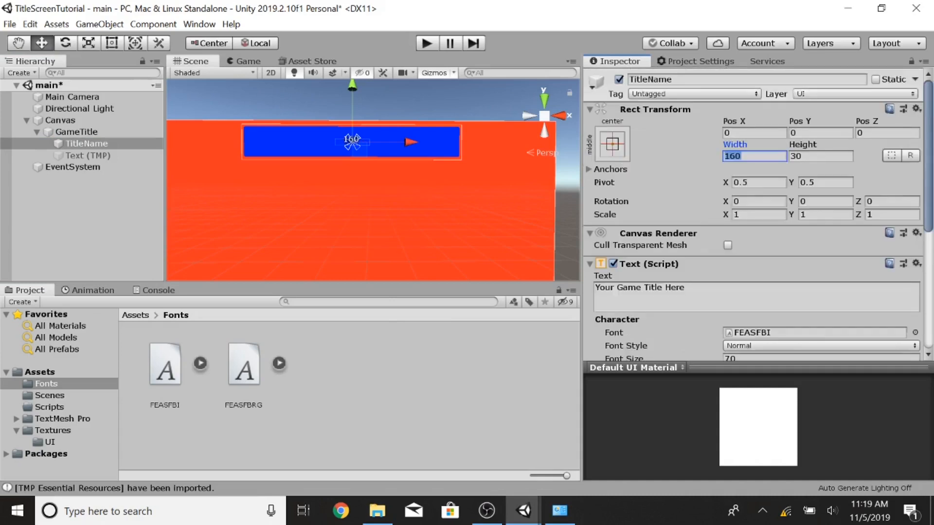
{"action": "type", "text": "1024"}
{"action": "key", "text": "Tab"}
{"action": "left_click", "coordinate": [117, 132]}
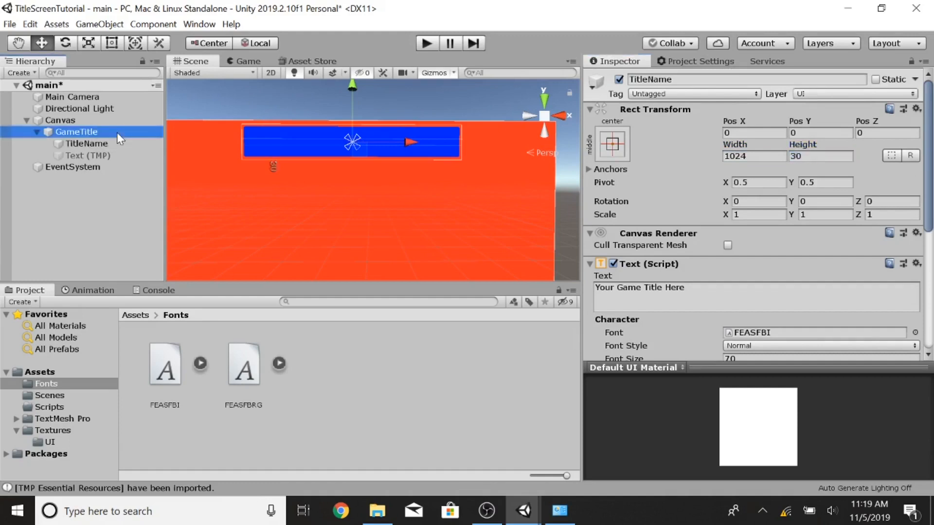
{"action": "left_click", "coordinate": [122, 141]}
{"action": "type", "text": "165"}
Step: Move TitleName down to a Pos Y of about -41
{"action": "left_click", "coordinate": [612, 143]}
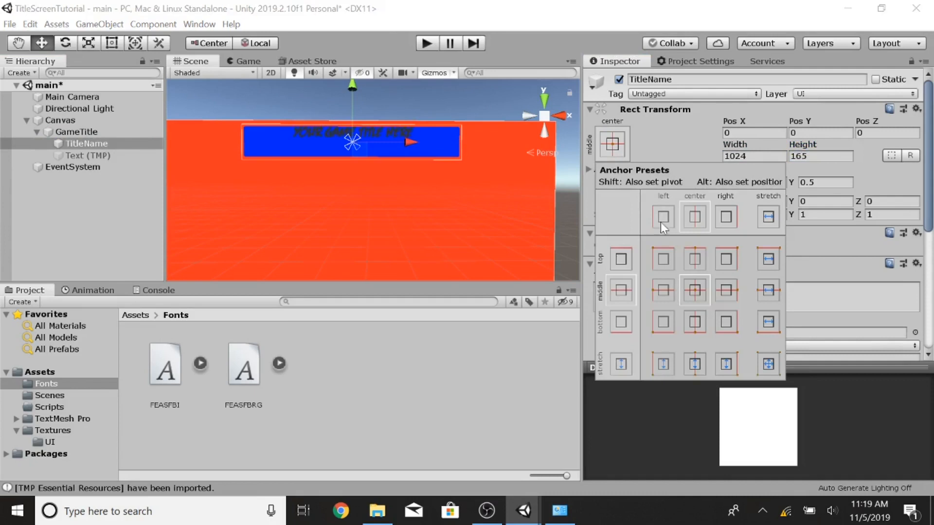
{"action": "left_click", "coordinate": [347, 89]}
{"action": "left_click_drag", "start_coordinate": [355, 89], "coordinate": [352, 96]}
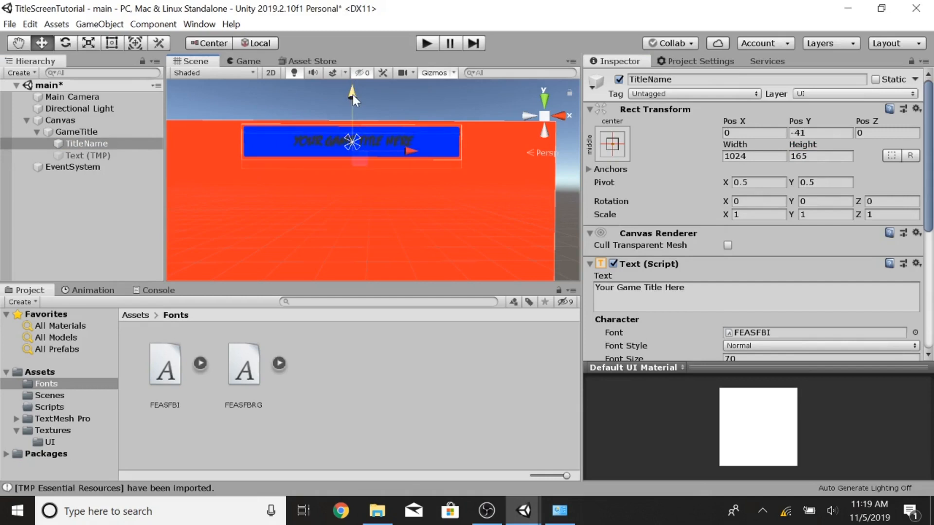
Step: Set TitleName's text colour to white
{"action": "scroll", "coordinate": [783, 252], "scroll_direction": "down", "scroll_amount": 5}
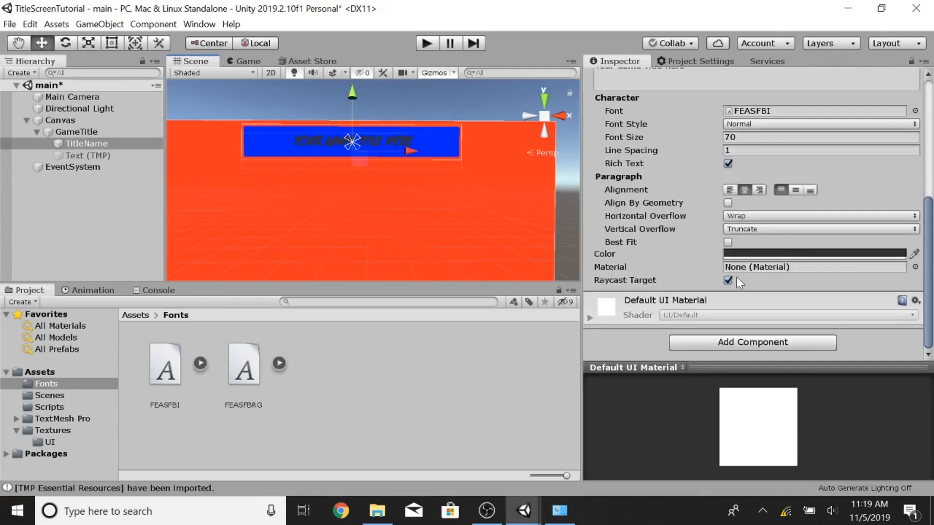
{"action": "left_click", "coordinate": [751, 254]}
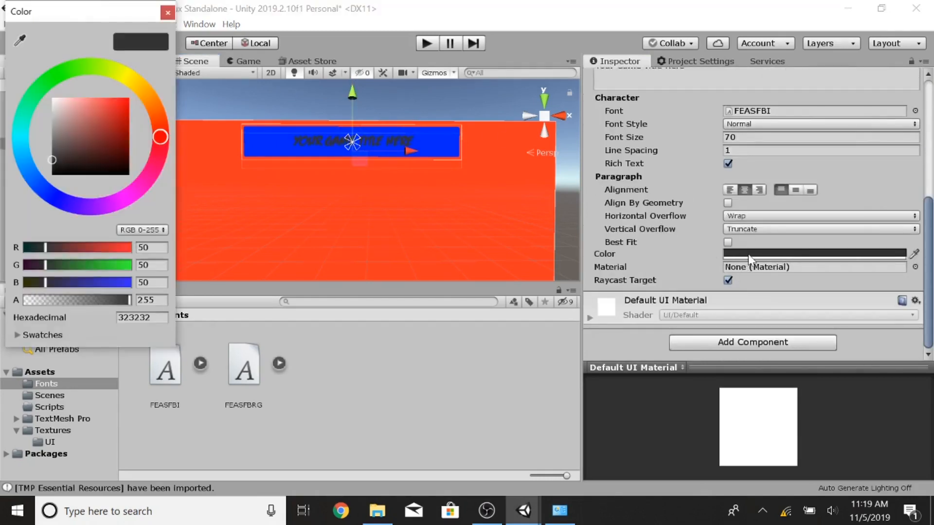
{"action": "left_click_drag", "start_coordinate": [105, 156], "coordinate": [51, 97]}
{"action": "left_click", "coordinate": [168, 12]}
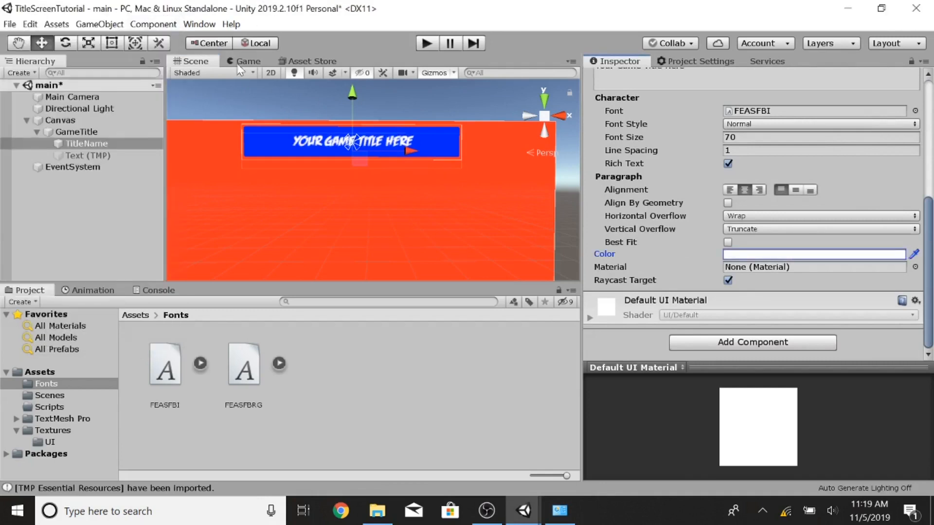
Step: Preview the title screen in the Game view by entering and leaving Play mode
{"action": "left_click", "coordinate": [243, 62]}
{"action": "left_click", "coordinate": [427, 44]}
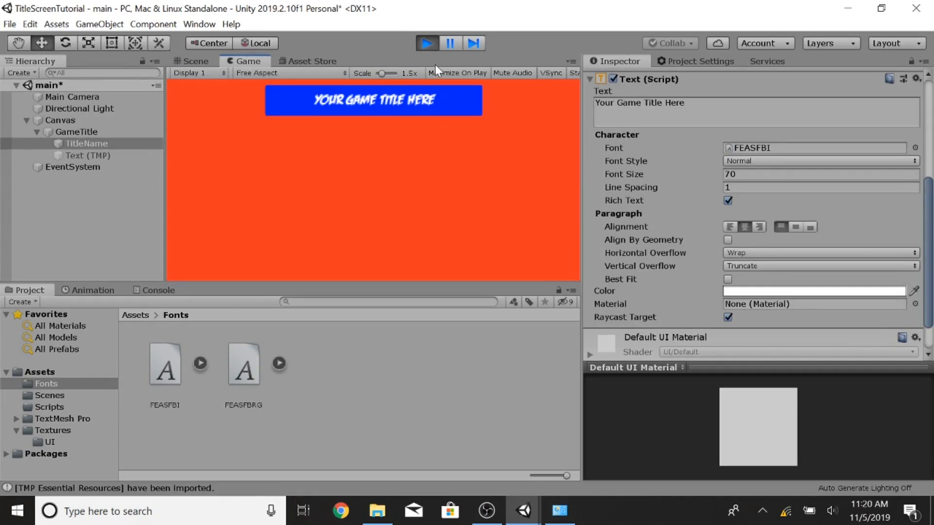
{"action": "key", "text": "ctrl+p"}
Step: Set TitleName's font size to 80
{"action": "left_click", "coordinate": [97, 156]}
{"action": "left_click", "coordinate": [86, 144]}
{"action": "left_click", "coordinate": [779, 174]}
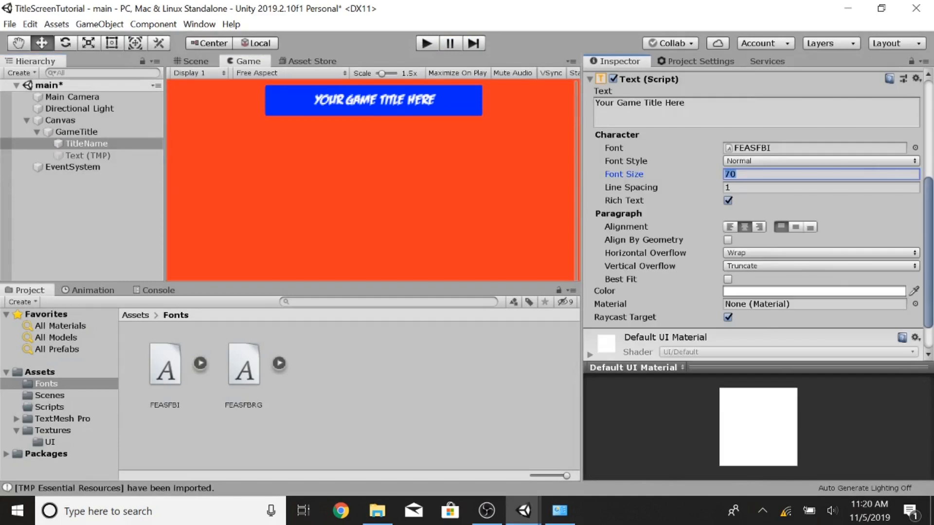
{"action": "type", "text": "80"}
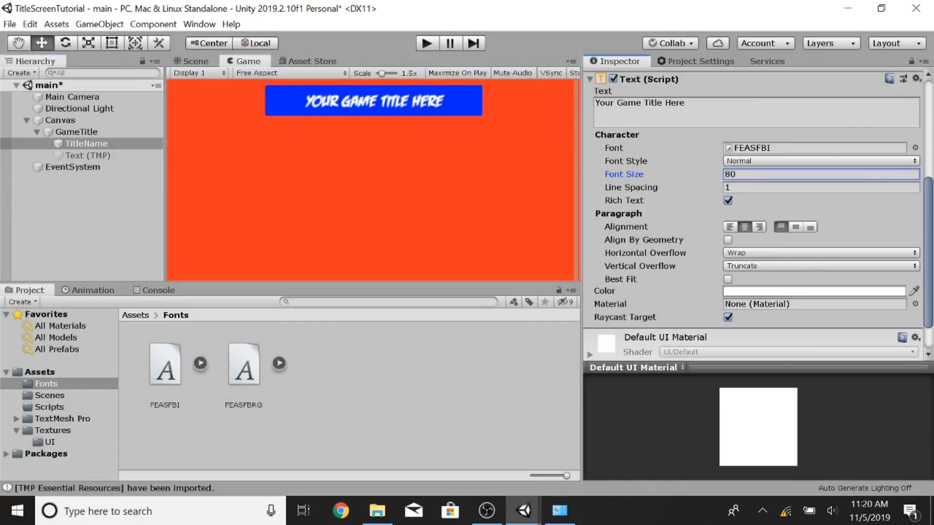
Step: Try TitleName's font style as Bold, then switch it back to Normal
{"action": "left_click", "coordinate": [746, 161]}
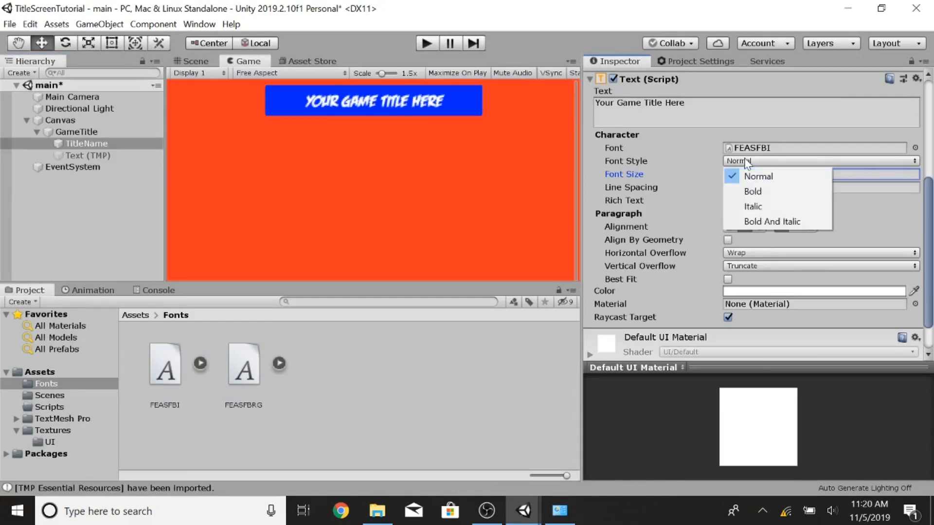
{"action": "left_click", "coordinate": [752, 192]}
{"action": "left_click", "coordinate": [763, 162]}
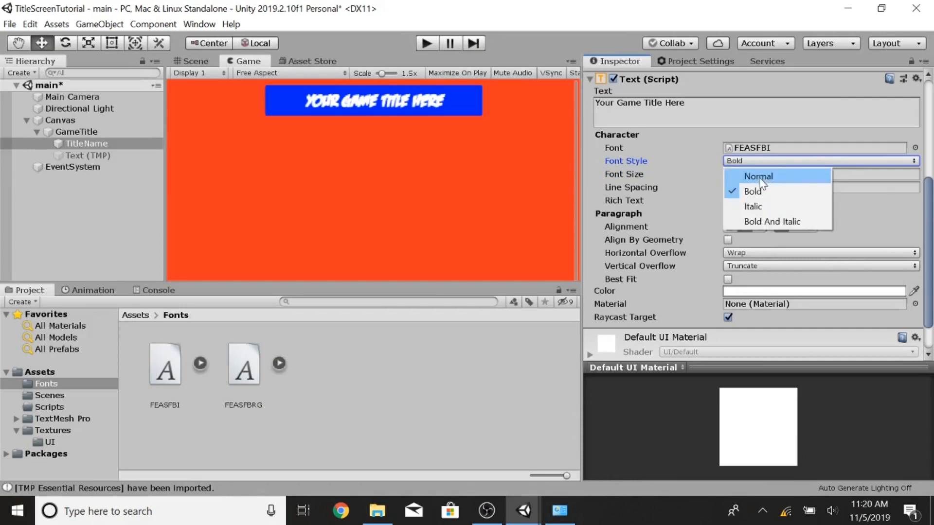
{"action": "left_click", "coordinate": [758, 176]}
{"action": "scroll", "coordinate": [688, 158], "scroll_direction": "down", "scroll_amount": 2}
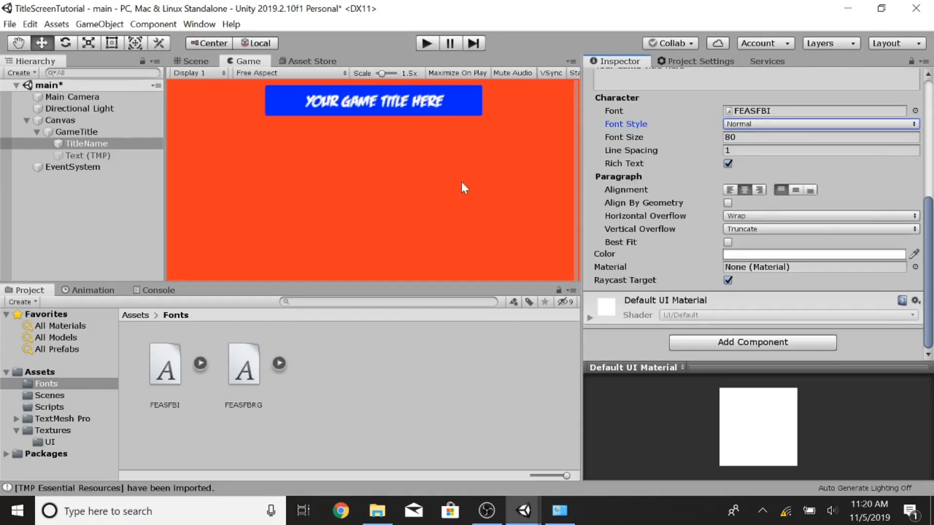
Step: Disable the TitleName object and enable the Text (TMP) object under GameTitle
{"action": "left_click", "coordinate": [97, 144]}
{"action": "left_click", "coordinate": [619, 79]}
{"action": "left_click", "coordinate": [95, 155]}
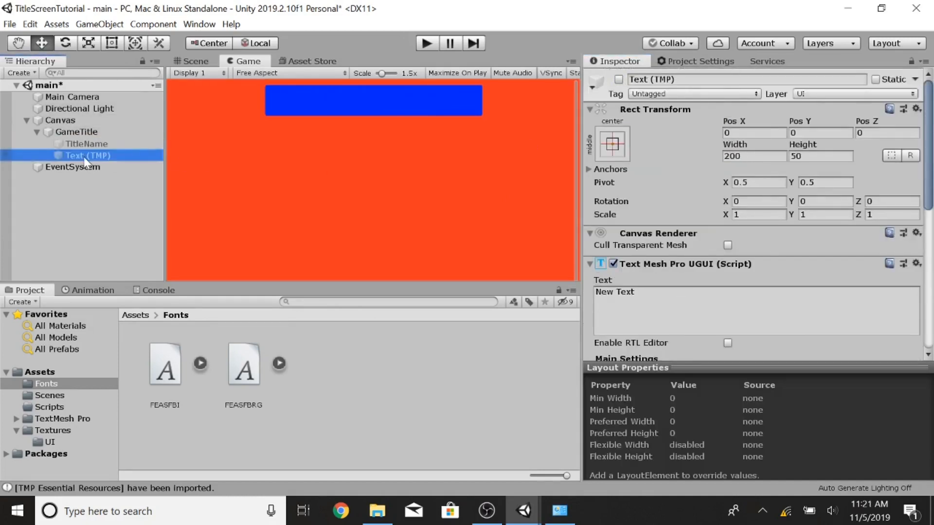
{"action": "left_click", "coordinate": [619, 79]}
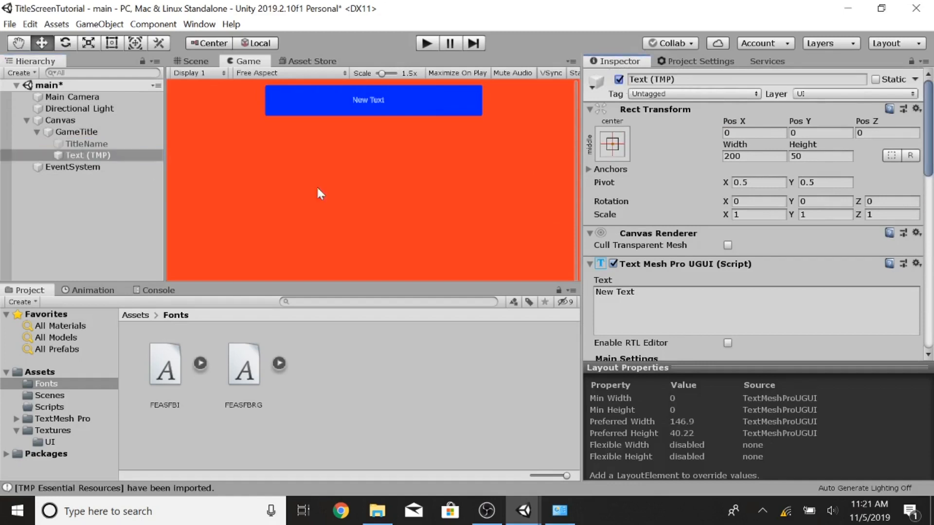
{"action": "left_click", "coordinate": [618, 143]}
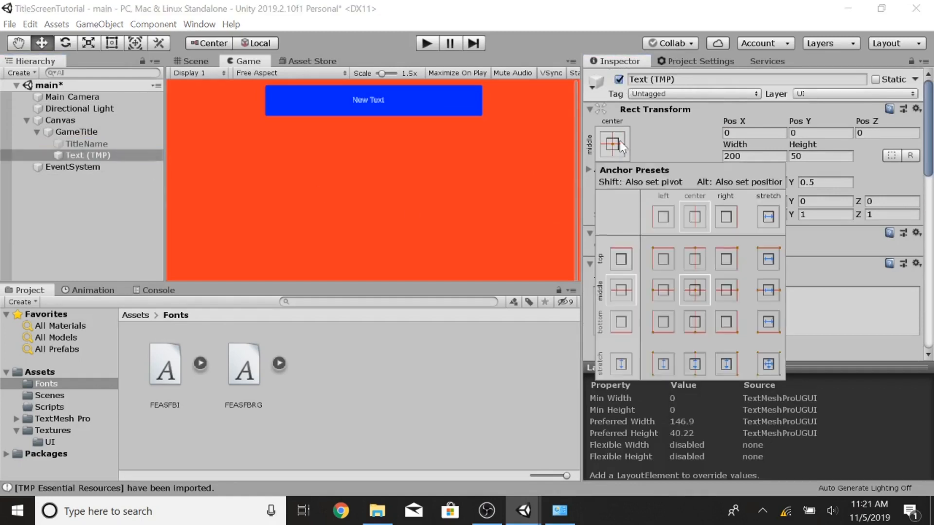
{"action": "left_click", "coordinate": [695, 290]}
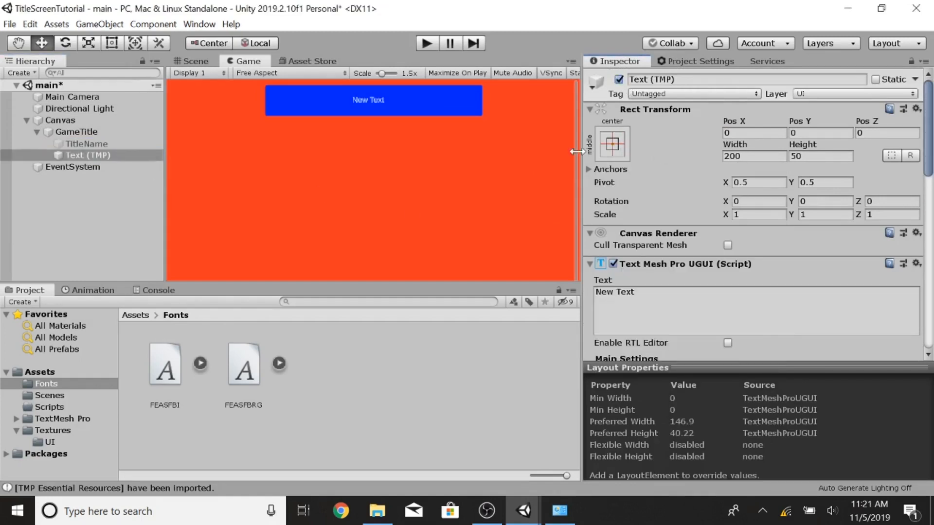
{"action": "left_click", "coordinate": [616, 142]}
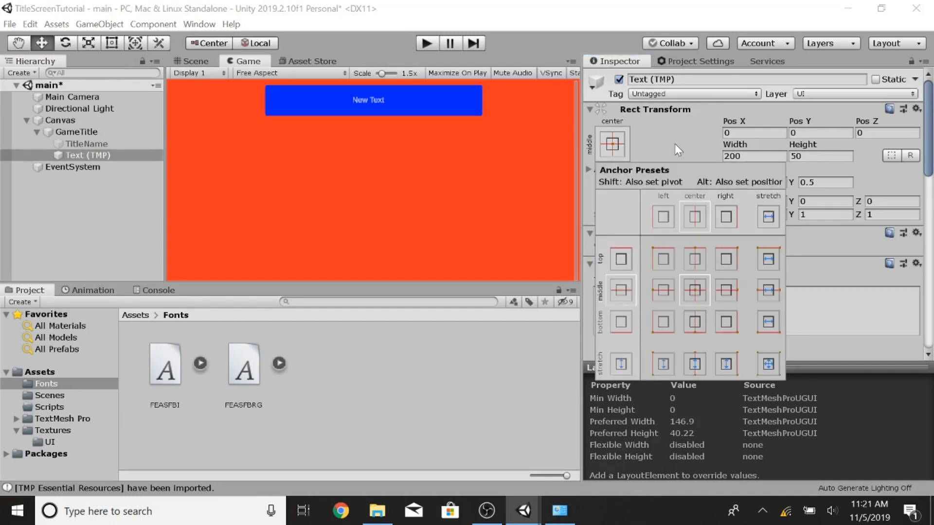
{"action": "left_click", "coordinate": [678, 124]}
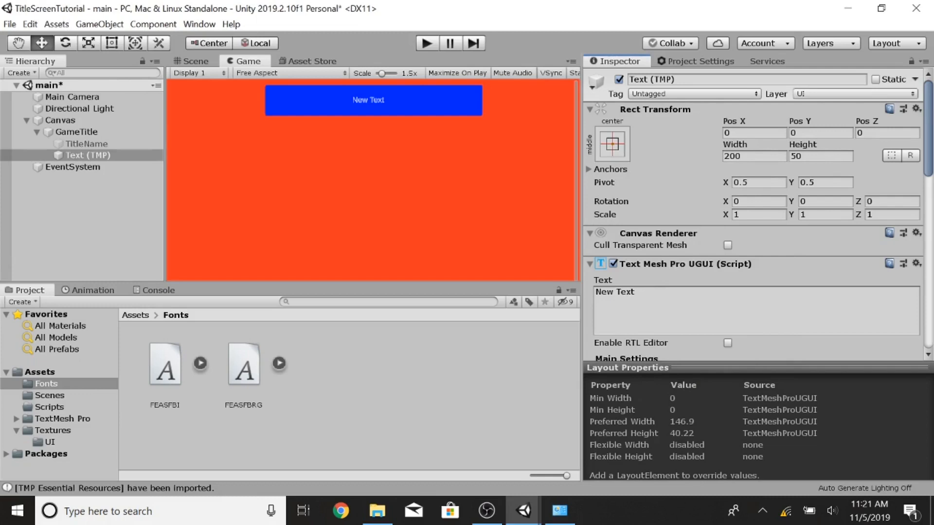
Step: Replace the Text (TMP) text with "YOUR GAME TITLE HERE"
{"action": "left_click", "coordinate": [649, 293]}
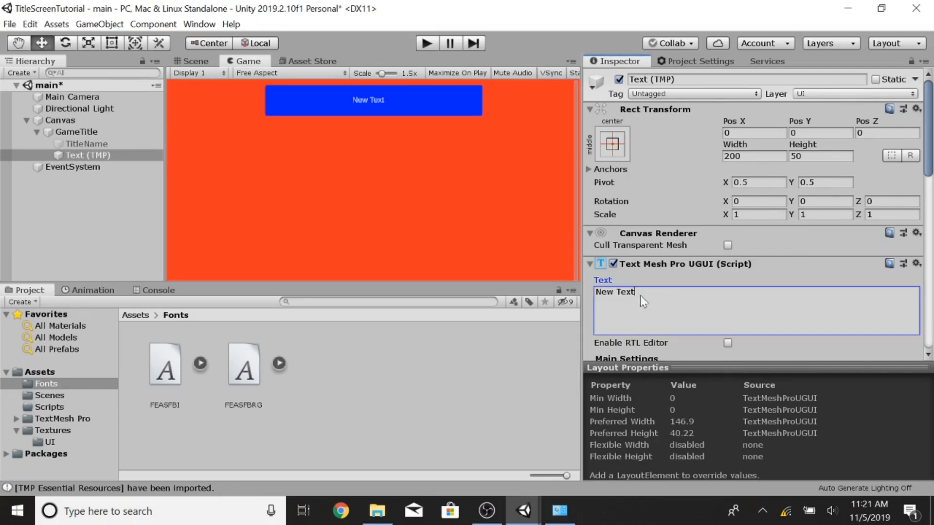
{"action": "type", "text": "YOur"}
{"action": "key", "text": "BackSpace"}
{"action": "key", "text": "BackSpace"}
{"action": "key", "text": "BackSpace"}
{"action": "key", "text": "BackSpace"}
{"action": "key", "text": "BackSpace"}
{"action": "type", "text": "YOUR GAME TITLE HERE"}
{"action": "scroll", "coordinate": [754, 292], "scroll_direction": "down", "scroll_amount": 5}
{"action": "left_click", "coordinate": [161, 371]}
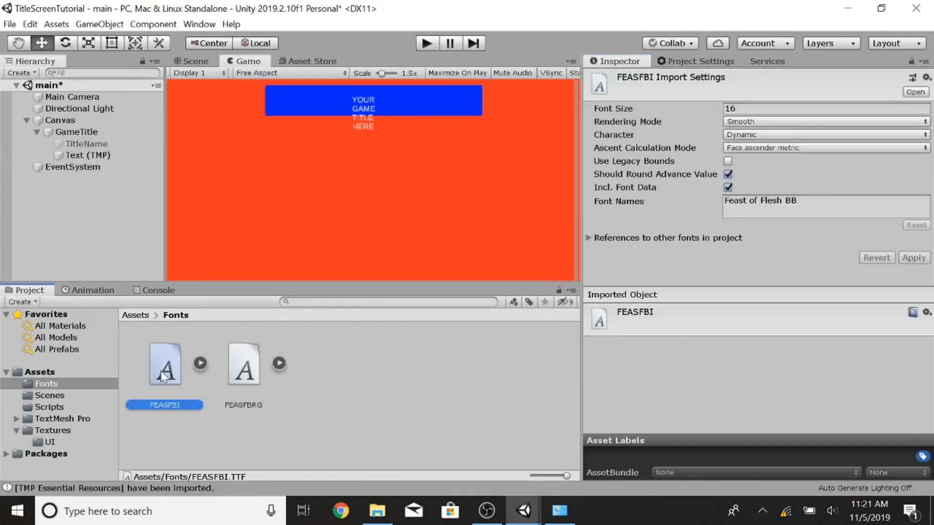
{"action": "right_click", "coordinate": [163, 368]}
{"action": "mouse_move", "coordinate": [322, 70]}
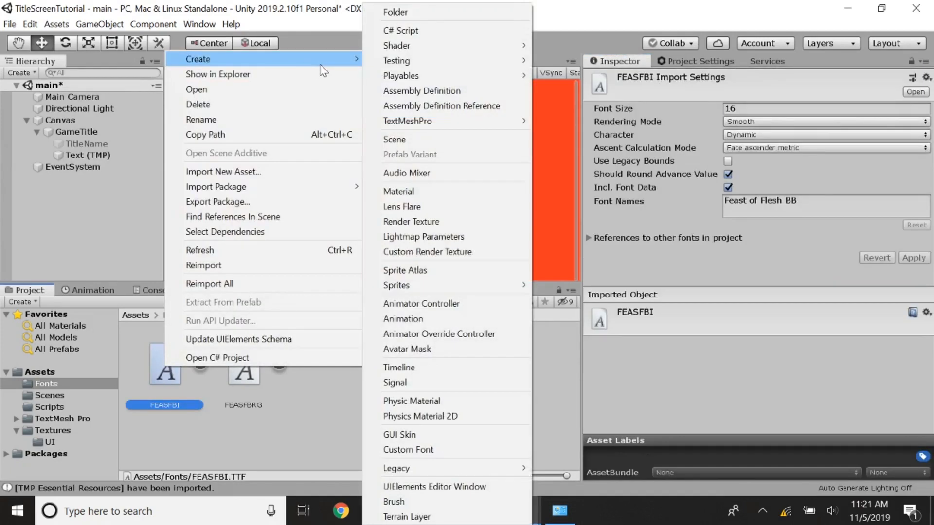
{"action": "left_click", "coordinate": [231, 436]}
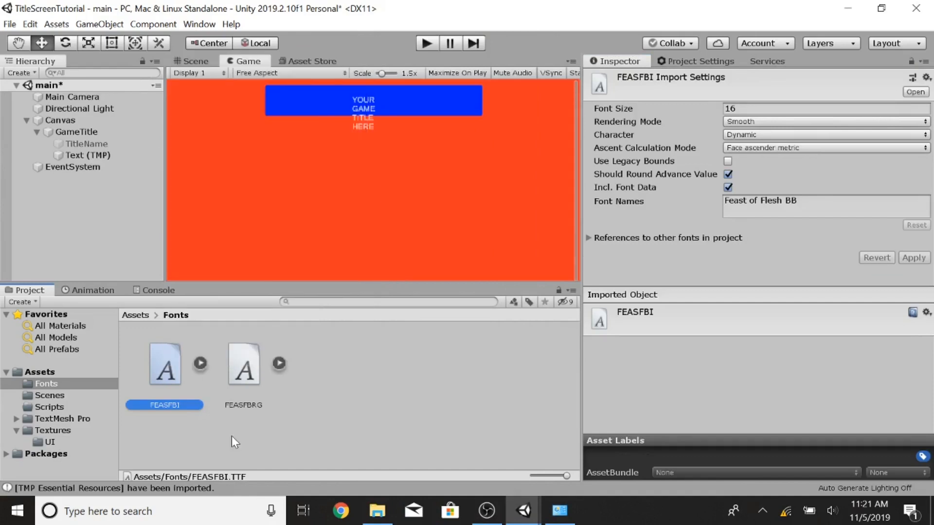
Step: Create a TextMeshPro font asset from the FEASFBI font
{"action": "right_click", "coordinate": [172, 369]}
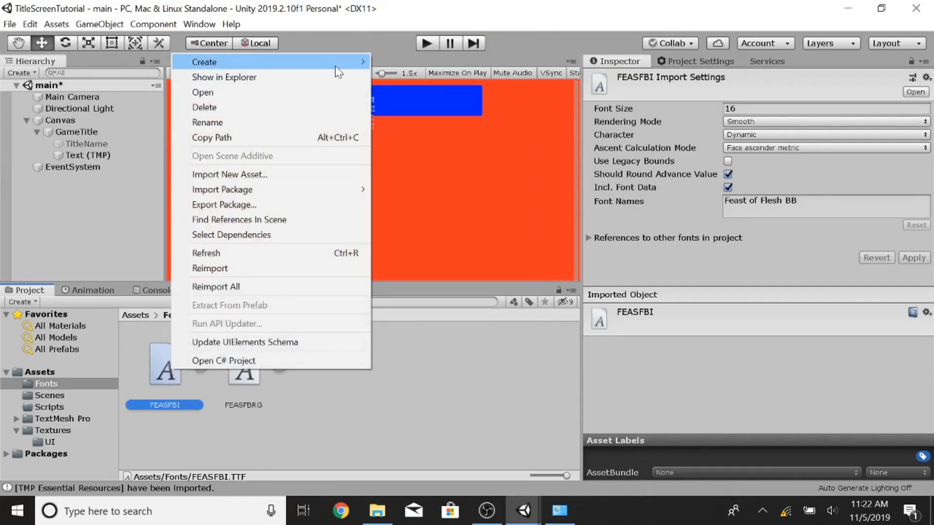
{"action": "mouse_move", "coordinate": [336, 66]}
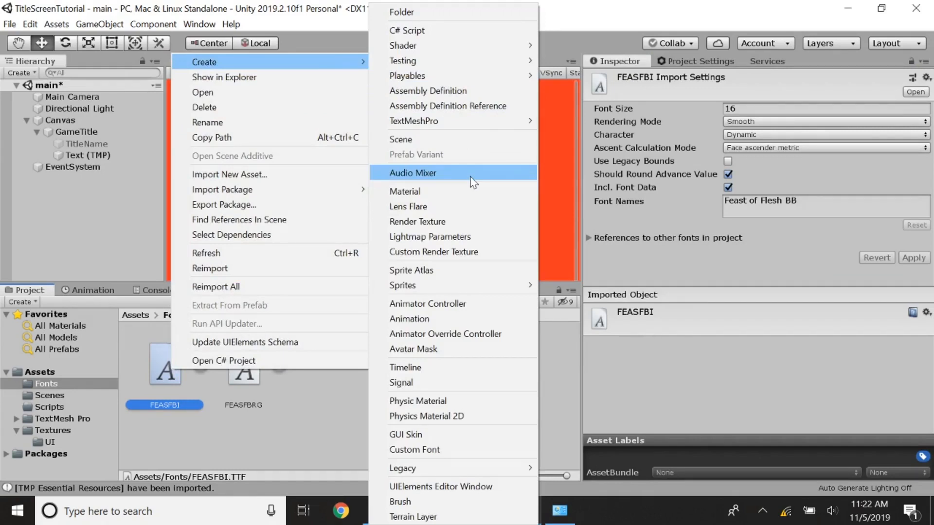
{"action": "mouse_move", "coordinate": [506, 121]}
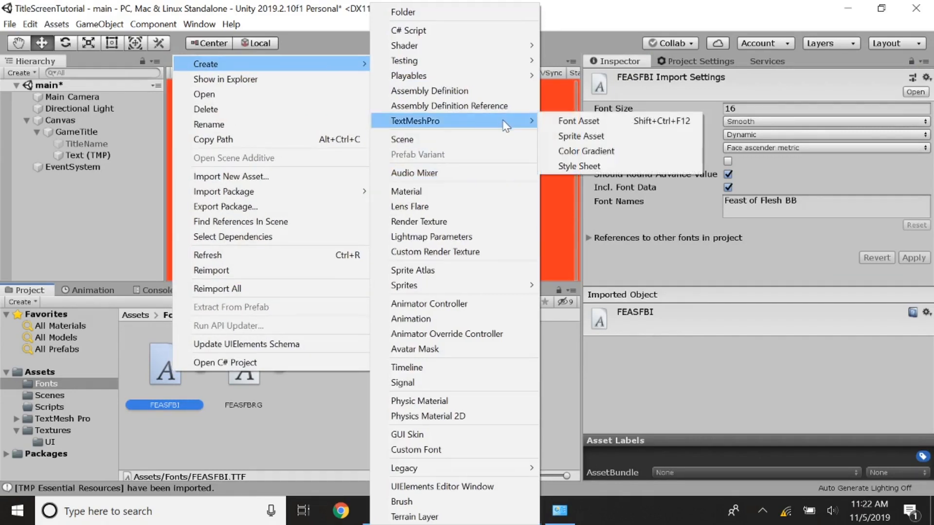
{"action": "left_click", "coordinate": [578, 121]}
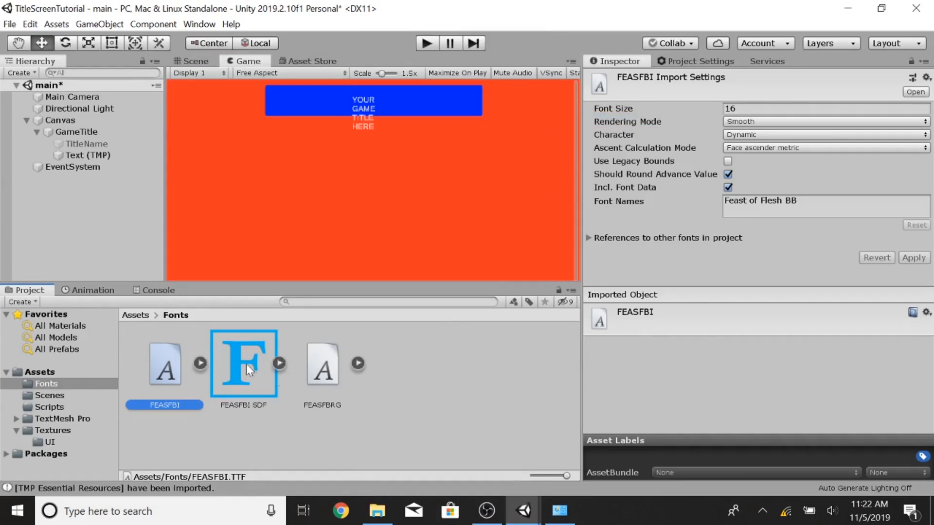
Step: Assign FEASFBI SDF as the font asset of Text (TMP)
{"action": "left_click", "coordinate": [88, 156]}
{"action": "scroll", "coordinate": [688, 247], "scroll_direction": "down", "scroll_amount": 10}
{"action": "scroll", "coordinate": [688, 247], "scroll_direction": "up", "scroll_amount": 3}
{"action": "scroll", "coordinate": [688, 248], "scroll_direction": "down", "scroll_amount": 3}
{"action": "scroll", "coordinate": [688, 248], "scroll_direction": "up", "scroll_amount": 6}
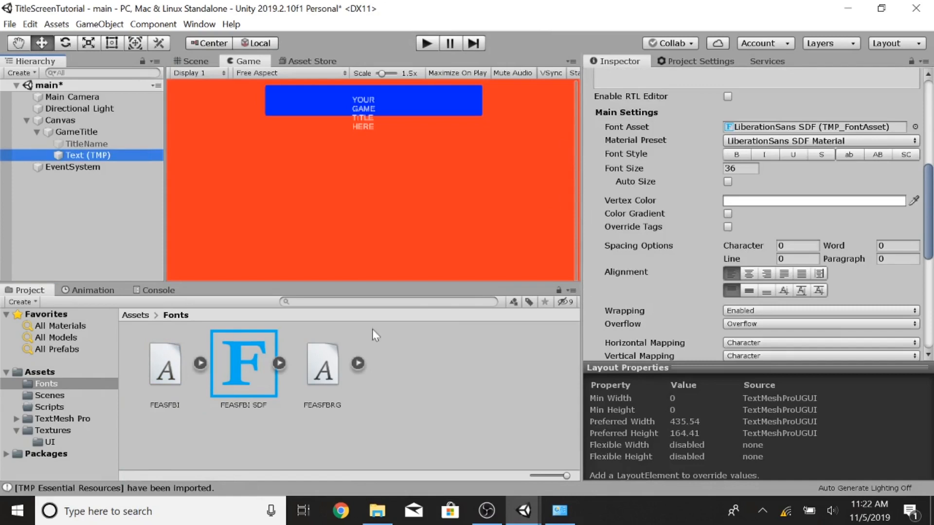
{"action": "left_click_drag", "start_coordinate": [243, 379], "coordinate": [739, 128]}
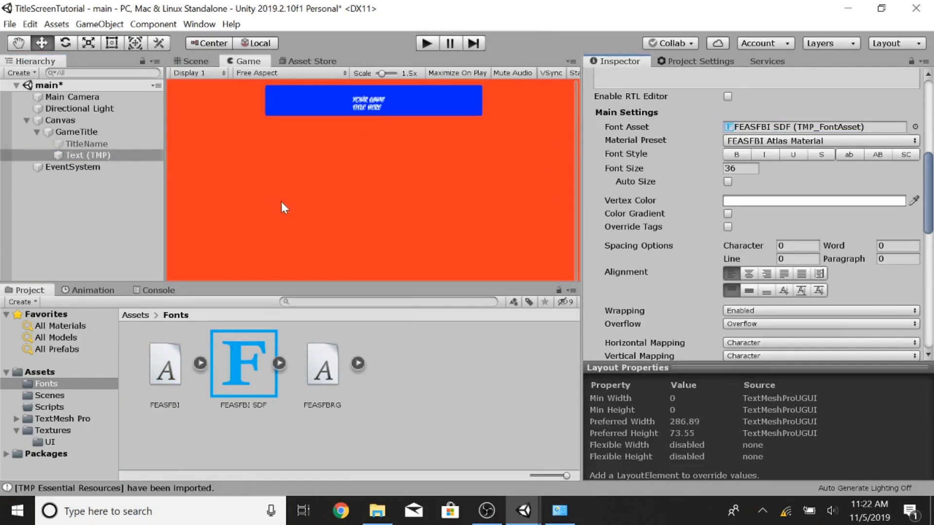
{"action": "scroll", "coordinate": [648, 214], "scroll_direction": "up", "scroll_amount": 5}
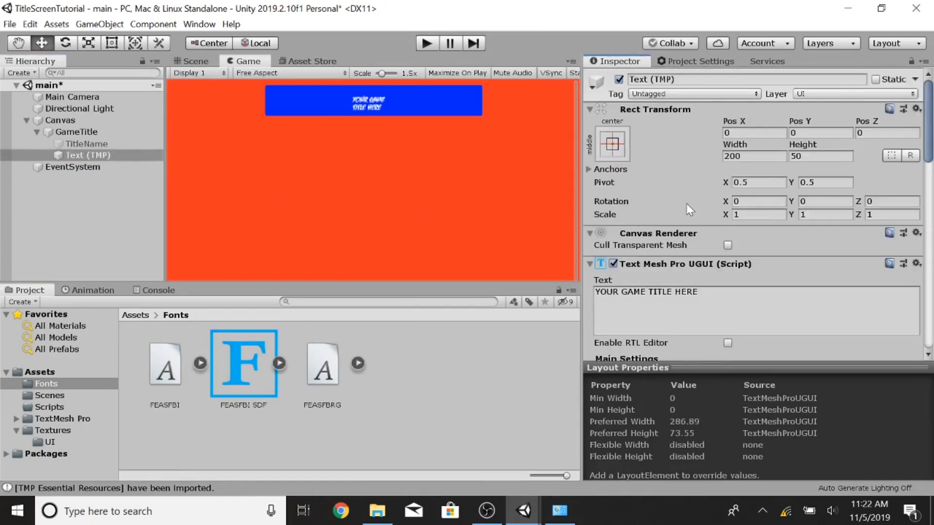
{"action": "scroll", "coordinate": [673, 226], "scroll_direction": "down", "scroll_amount": 5}
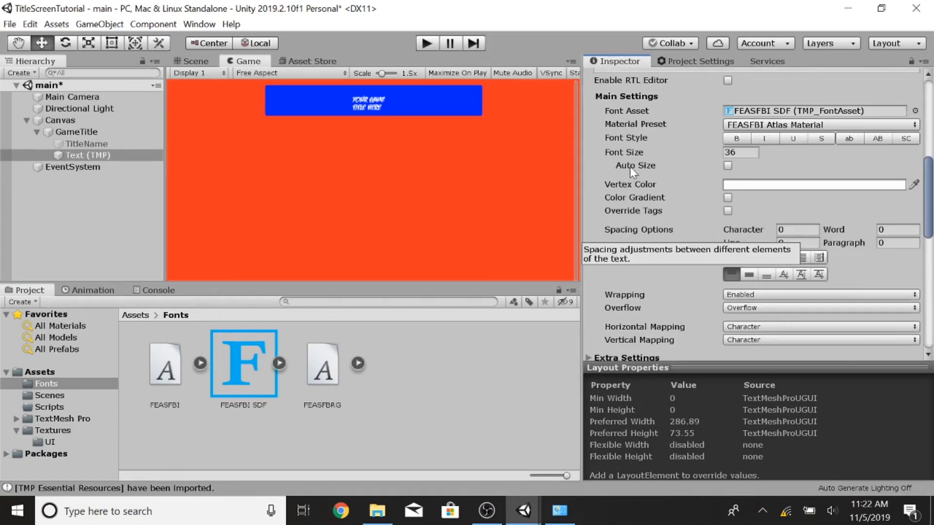
Step: Set Text (TMP)'s width to 1024 and height to 165
{"action": "scroll", "coordinate": [681, 188], "scroll_direction": "up", "scroll_amount": 5}
{"action": "left_click", "coordinate": [754, 156]}
{"action": "type", "text": "1024"}
{"action": "key", "text": "Tab"}
{"action": "type", "text": "165"}
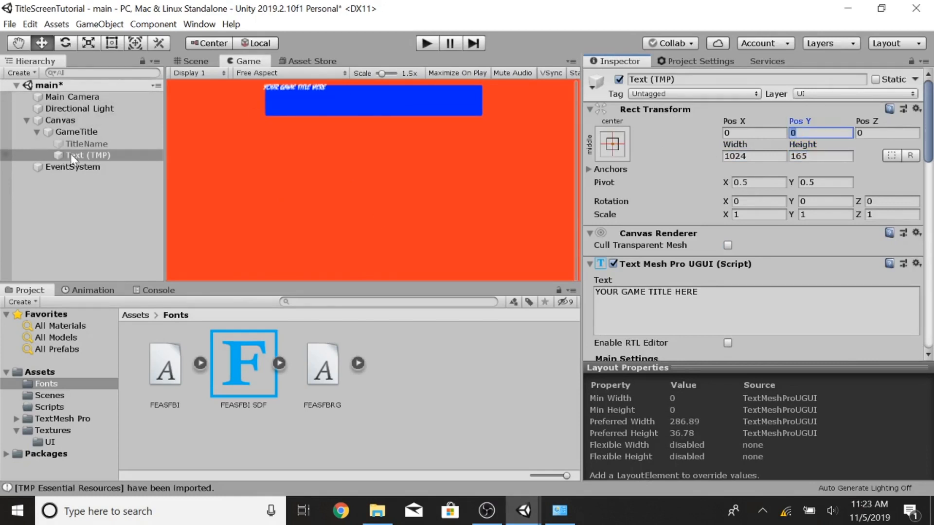
Step: Set Text (TMP)'s width to 200 and height to 50
{"action": "left_click", "coordinate": [88, 155]}
{"action": "left_click", "coordinate": [200, 62]}
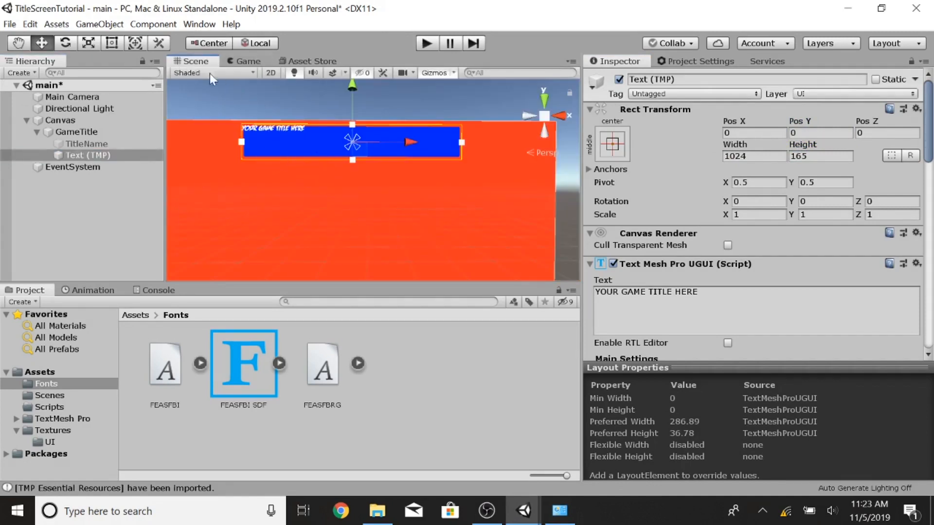
{"action": "scroll", "coordinate": [282, 166], "scroll_direction": "down", "scroll_amount": 4}
{"action": "scroll", "coordinate": [282, 166], "scroll_direction": "up", "scroll_amount": 3}
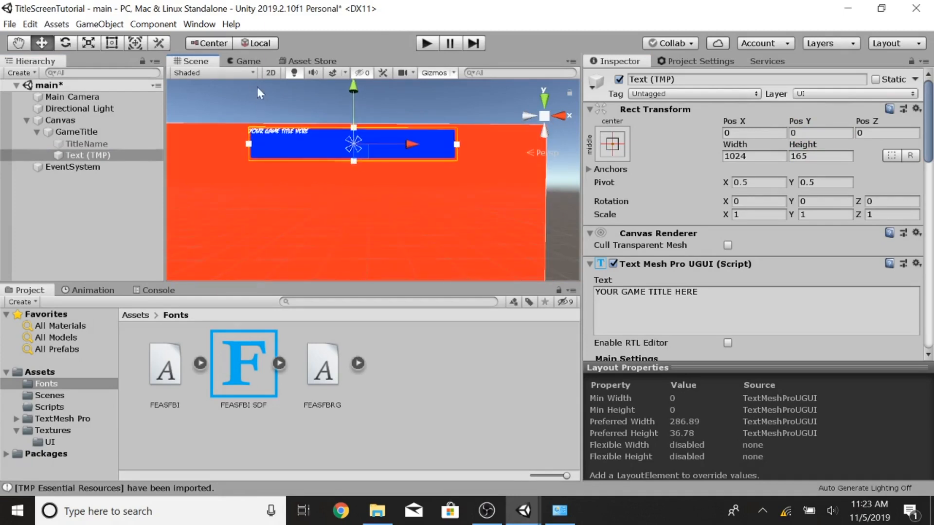
{"action": "left_click", "coordinate": [243, 62]}
{"action": "left_click", "coordinate": [194, 62]}
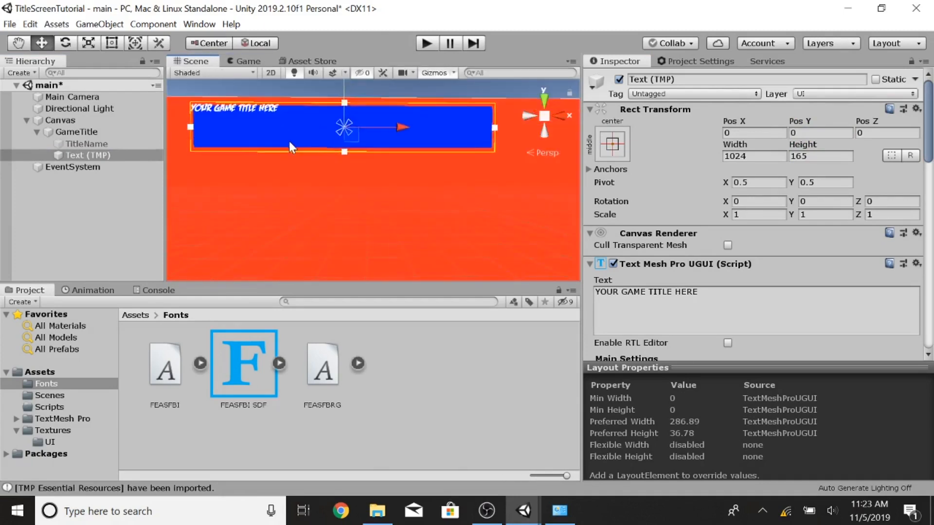
{"action": "left_click", "coordinate": [754, 156]}
{"action": "type", "text": "200"}
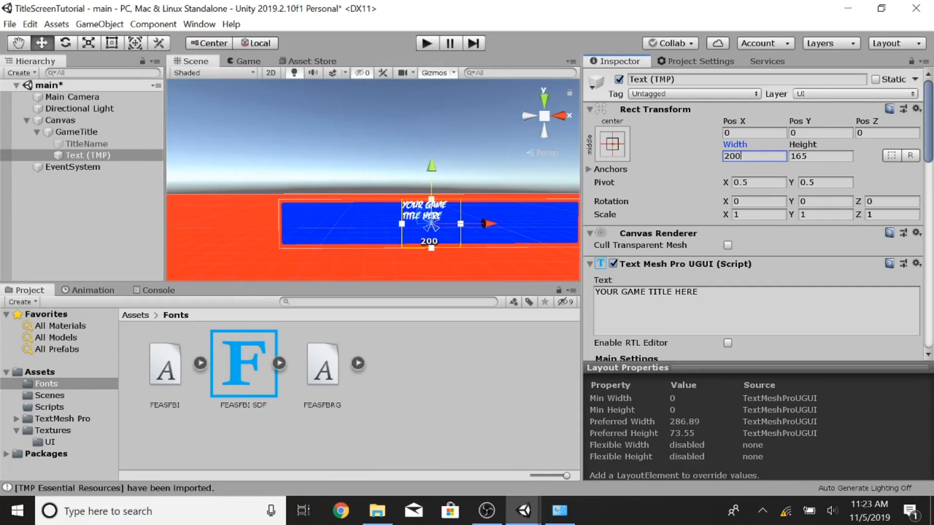
{"action": "key", "text": "Tab"}
{"action": "type", "text": "50"}
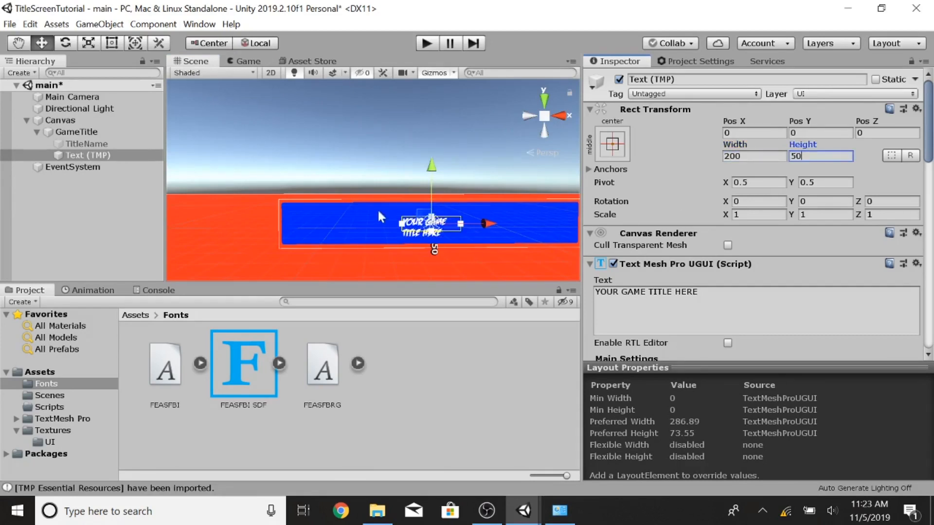
Step: Widen the Text (TMP) box by stretching both its sides with the Rect tool
{"action": "left_click", "coordinate": [112, 43]}
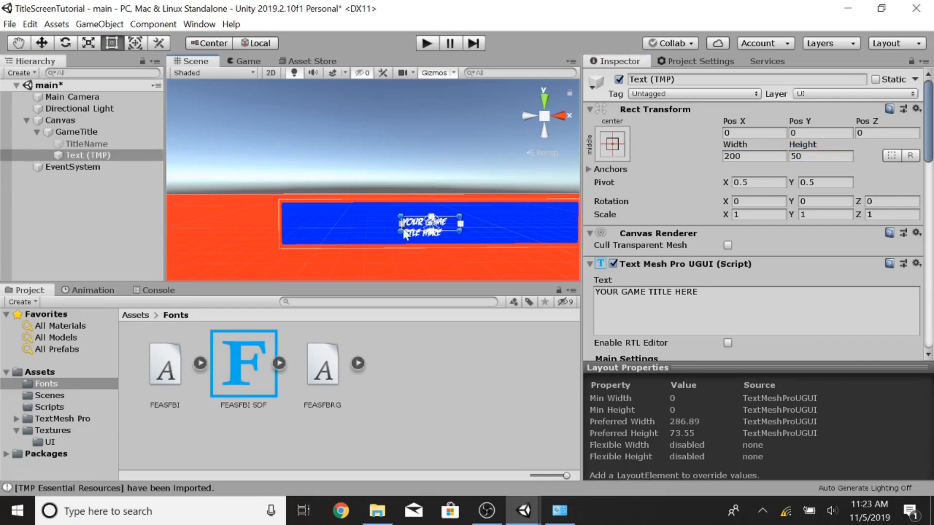
{"action": "left_click_drag", "start_coordinate": [400, 230], "coordinate": [344, 232]}
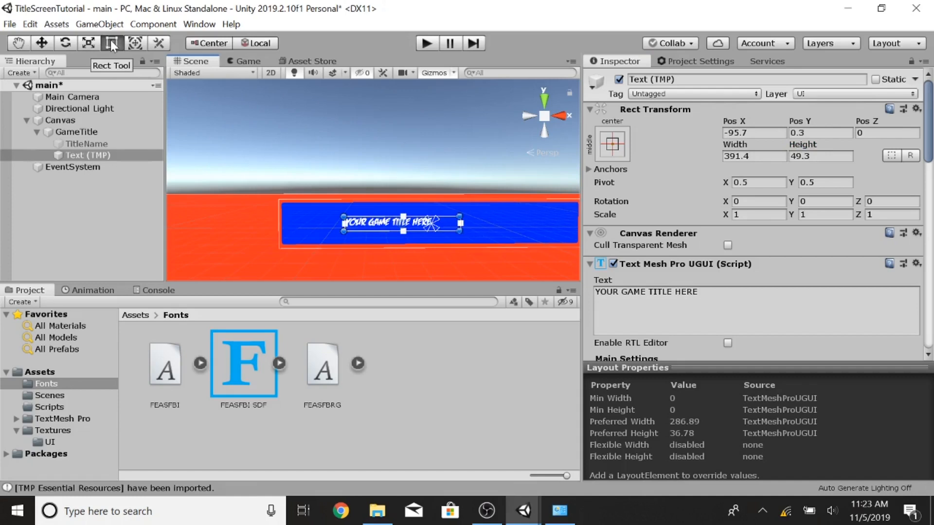
{"action": "left_click_drag", "start_coordinate": [460, 226], "coordinate": [503, 224]}
{"action": "left_click", "coordinate": [50, 38]}
Step: Set Text (TMP)'s font size to 80
{"action": "scroll", "coordinate": [687, 259], "scroll_direction": "down", "scroll_amount": 5}
{"action": "left_click", "coordinate": [740, 153]}
{"action": "type", "text": "80"}
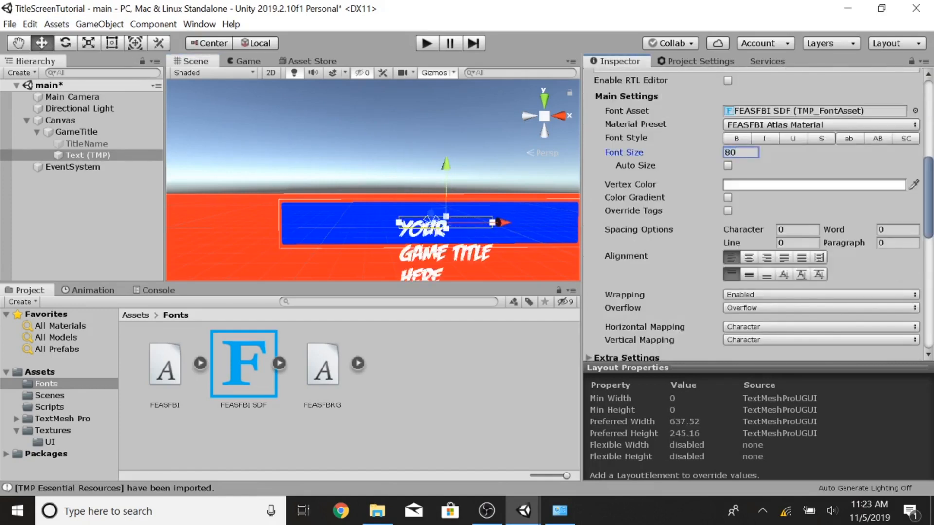
Step: Move the Text (TMP) box to center the title over the blue banner
{"action": "left_click", "coordinate": [111, 43]}
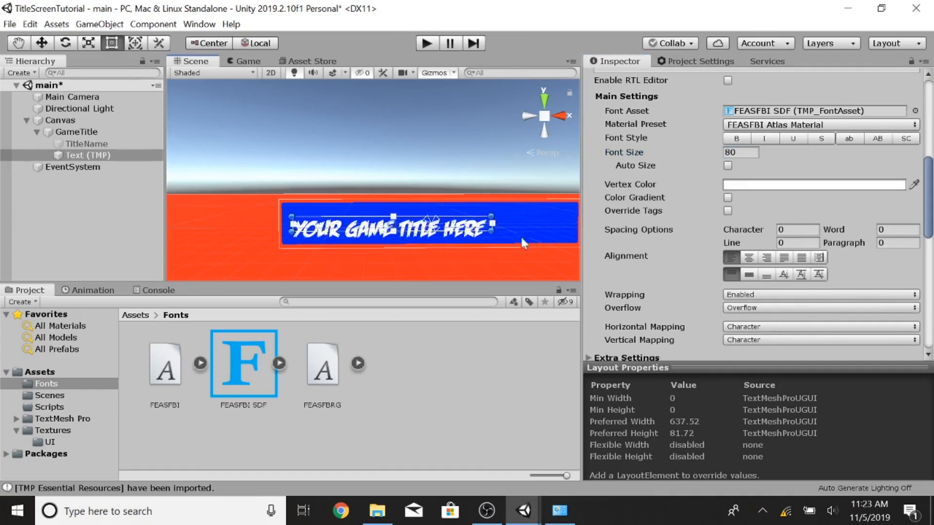
{"action": "left_click_drag", "start_coordinate": [492, 241], "coordinate": [489, 240]}
{"action": "left_click", "coordinate": [19, 43]}
{"action": "left_click", "coordinate": [41, 43]}
{"action": "left_click_drag", "start_coordinate": [448, 229], "coordinate": [495, 229]}
{"action": "left_click_drag", "start_coordinate": [438, 169], "coordinate": [438, 163]}
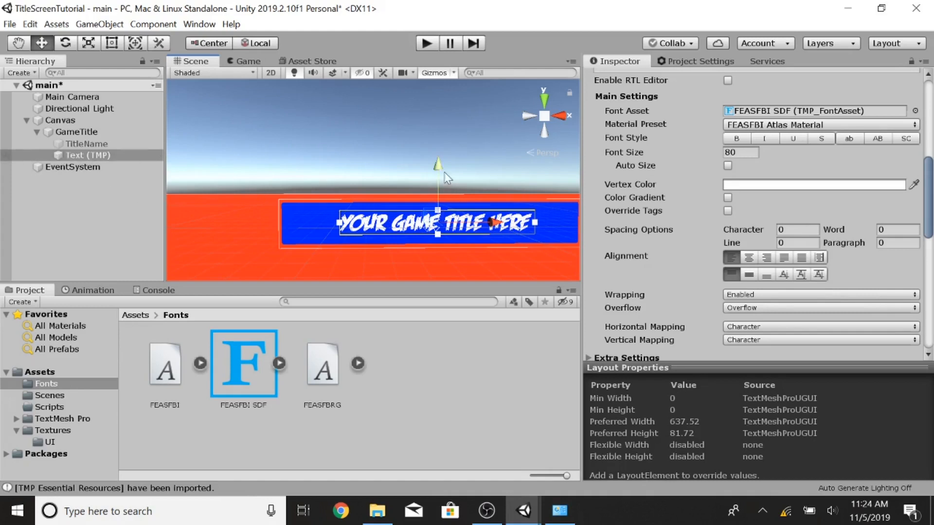
Step: Set Text (TMP)'s horizontal alignment to Center
{"action": "scroll", "coordinate": [699, 202], "scroll_direction": "down", "scroll_amount": 6}
{"action": "scroll", "coordinate": [749, 273], "scroll_direction": "up", "scroll_amount": 6}
{"action": "left_click", "coordinate": [749, 272]}
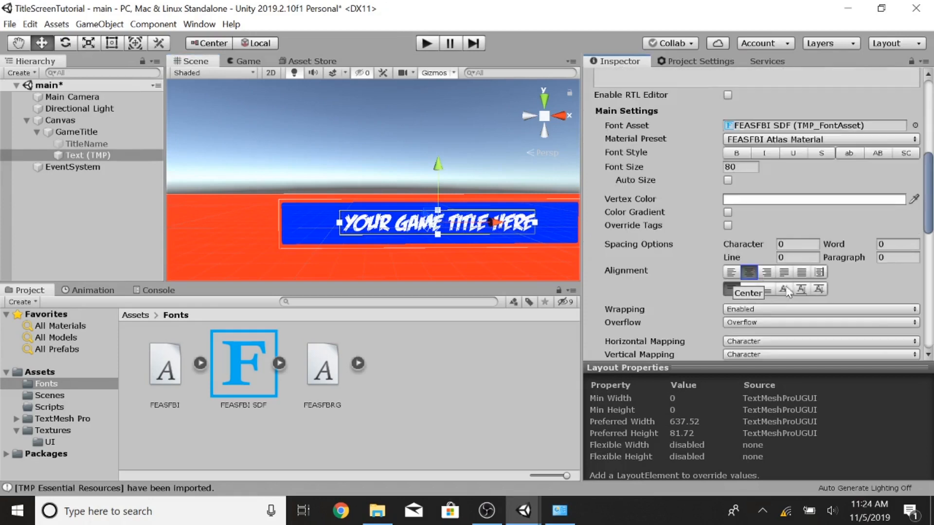
{"action": "scroll", "coordinate": [709, 200], "scroll_direction": "up", "scroll_amount": 4}
{"action": "scroll", "coordinate": [710, 217], "scroll_direction": "up", "scroll_amount": 4}
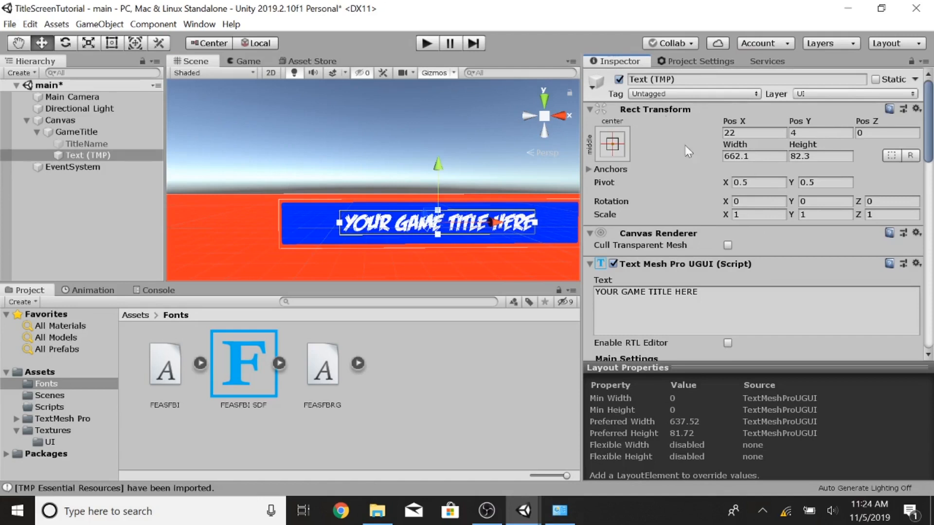
{"action": "scroll", "coordinate": [699, 211], "scroll_direction": "down", "scroll_amount": 4}
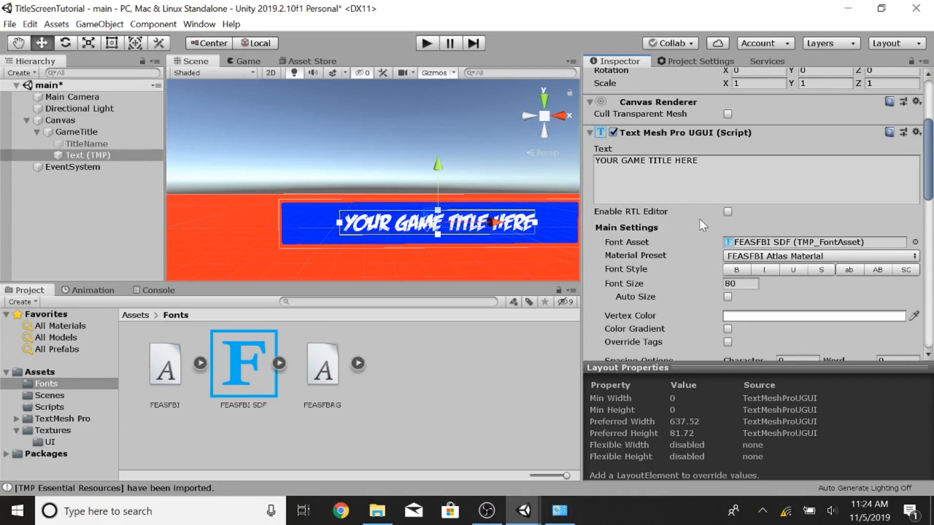
{"action": "scroll", "coordinate": [699, 219], "scroll_direction": "down", "scroll_amount": 10}
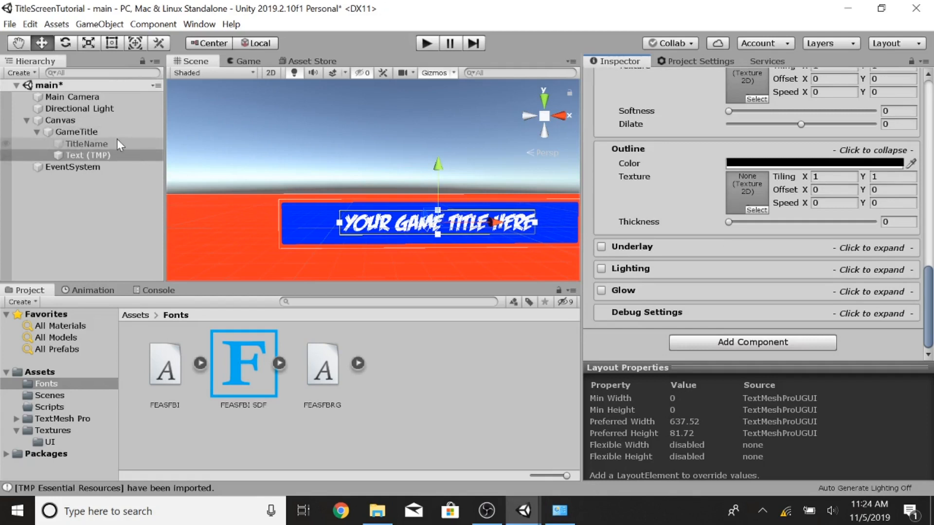
{"action": "scroll", "coordinate": [436, 184], "scroll_direction": "down", "scroll_amount": 5}
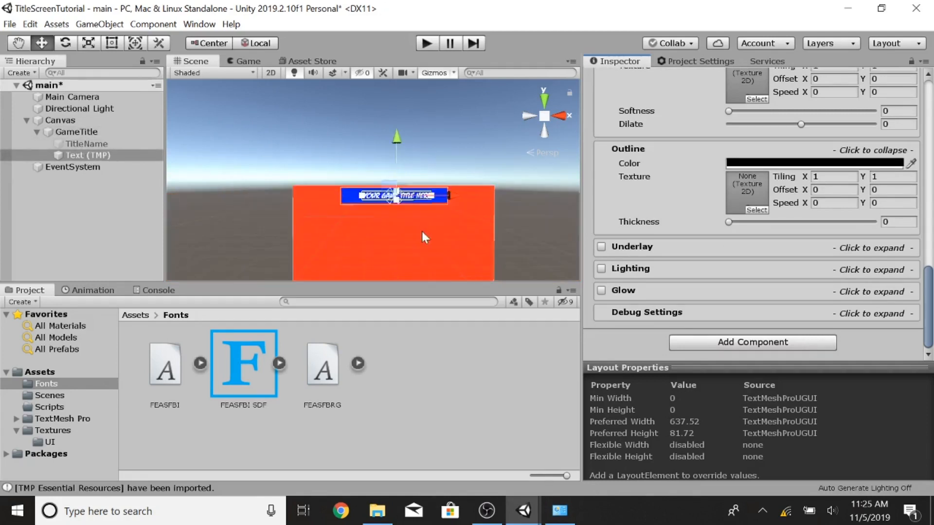
Step: Open the Player Settings from Build Settings and set the standalone Fullscreen Mode to Windowed
{"action": "left_click", "coordinate": [10, 24]}
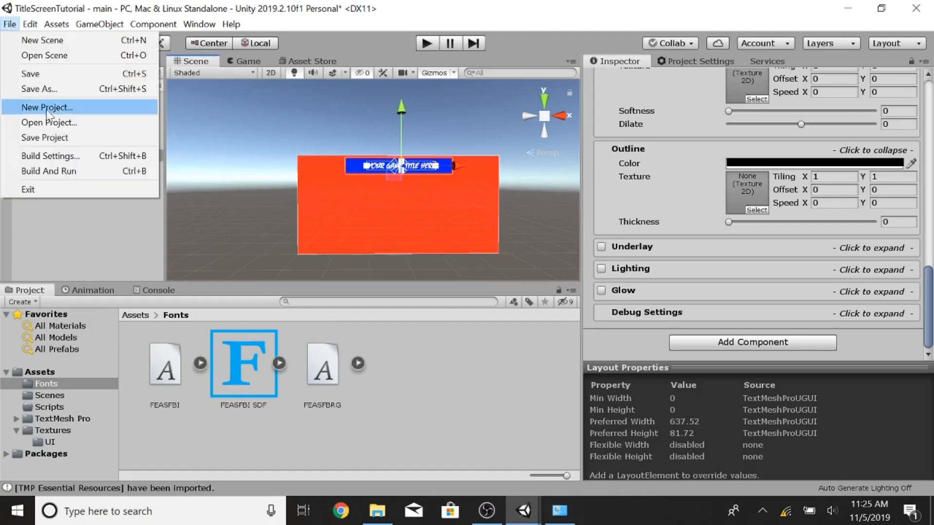
{"action": "left_click", "coordinate": [48, 155]}
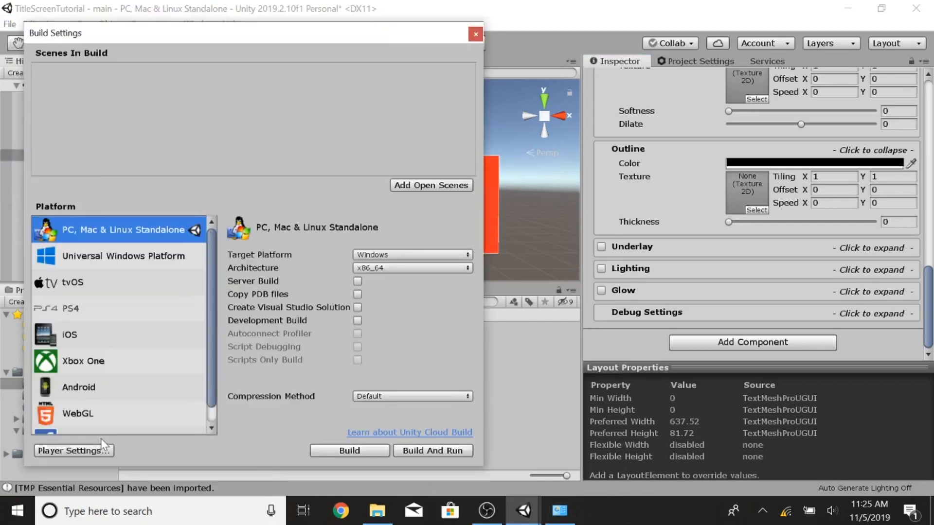
{"action": "left_click", "coordinate": [92, 450]}
{"action": "left_click", "coordinate": [864, 326]}
{"action": "left_click", "coordinate": [891, 209]}
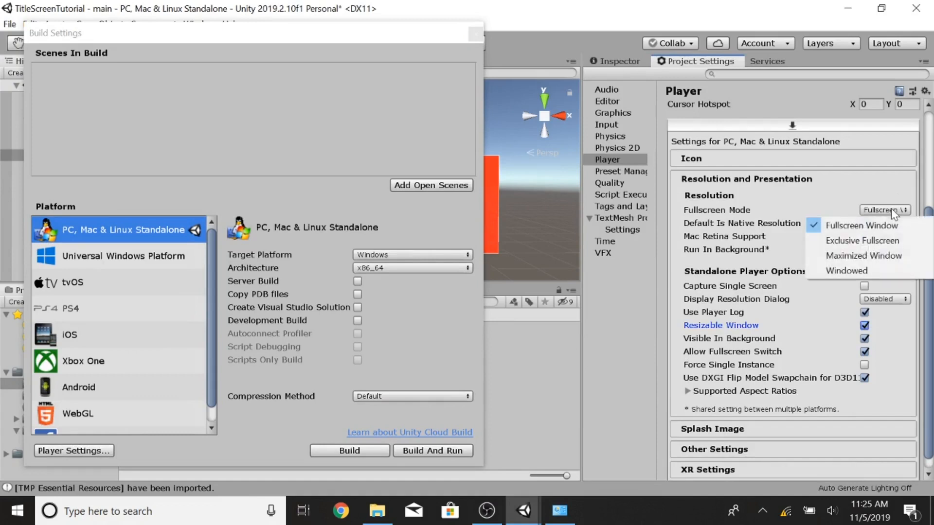
{"action": "left_click", "coordinate": [846, 270]}
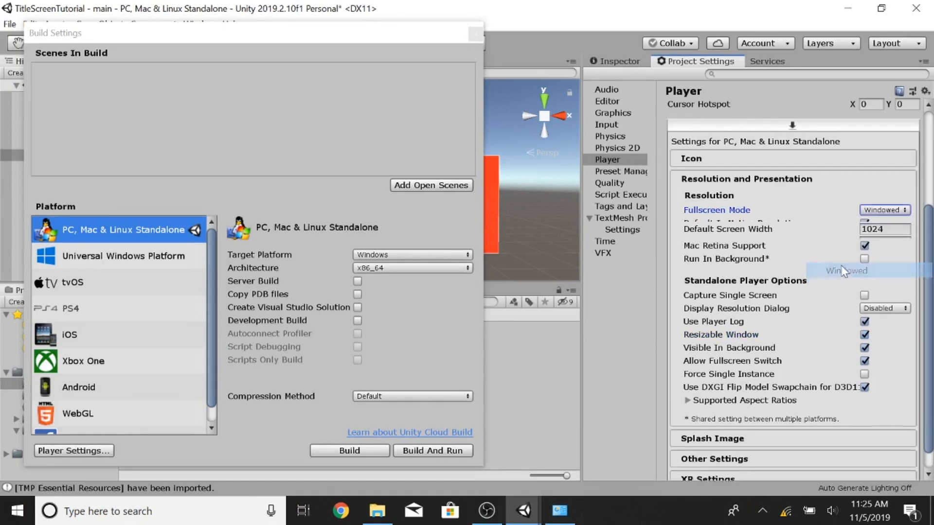
Step: Set the default screen width to 1920 and height to 1080
{"action": "left_click", "coordinate": [900, 223]}
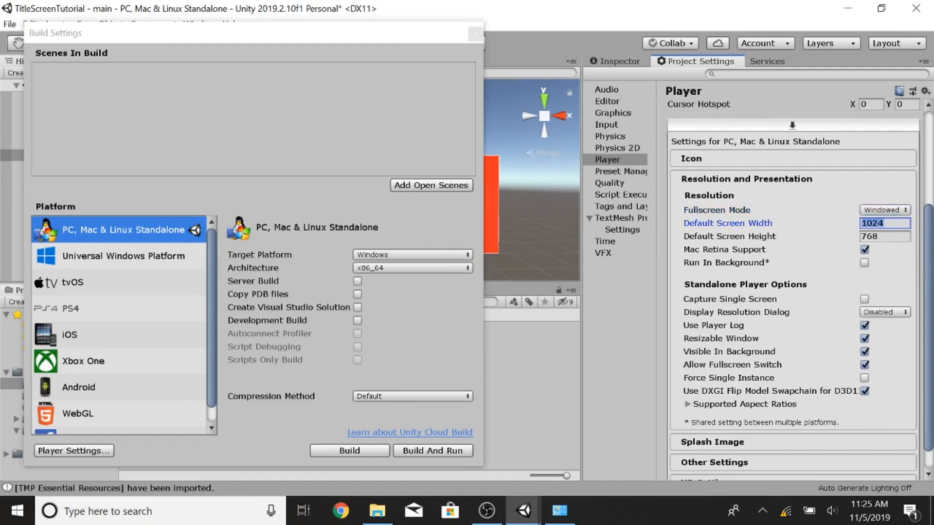
{"action": "type", "text": "1920"}
{"action": "key", "text": "Tab"}
{"action": "type", "text": "1080"}
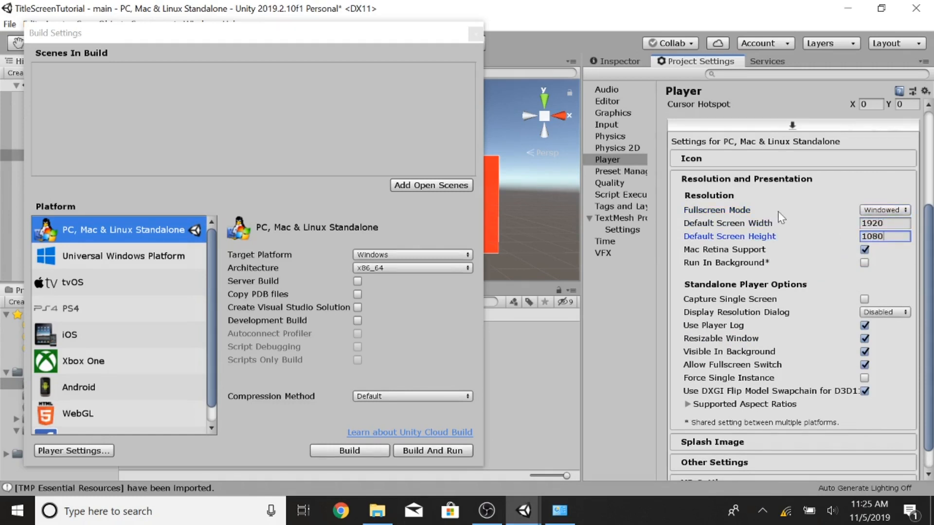
Step: Start Build And Run and create a new folder named Builds in the project folder as the build destination
{"action": "scroll", "coordinate": [792, 224], "scroll_direction": "down", "scroll_amount": 2}
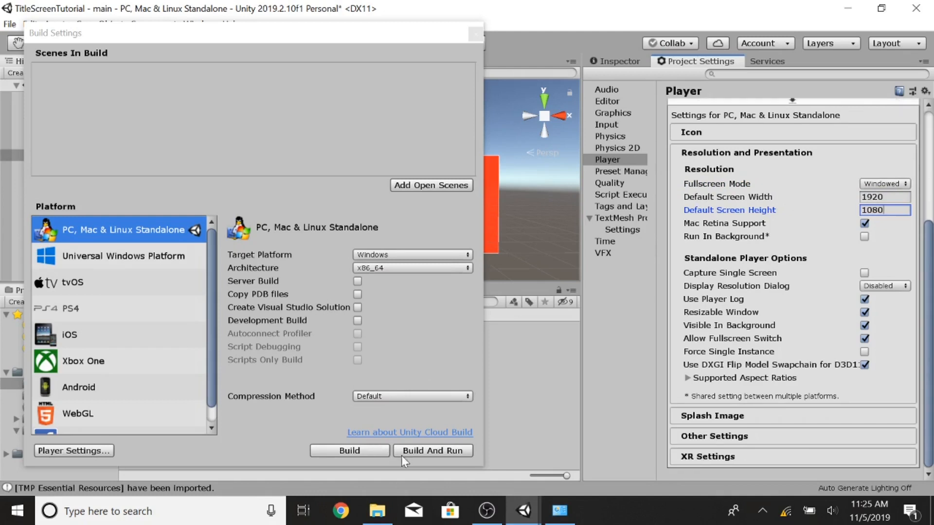
{"action": "left_click", "coordinate": [414, 454]}
{"action": "left_click", "coordinate": [414, 452]}
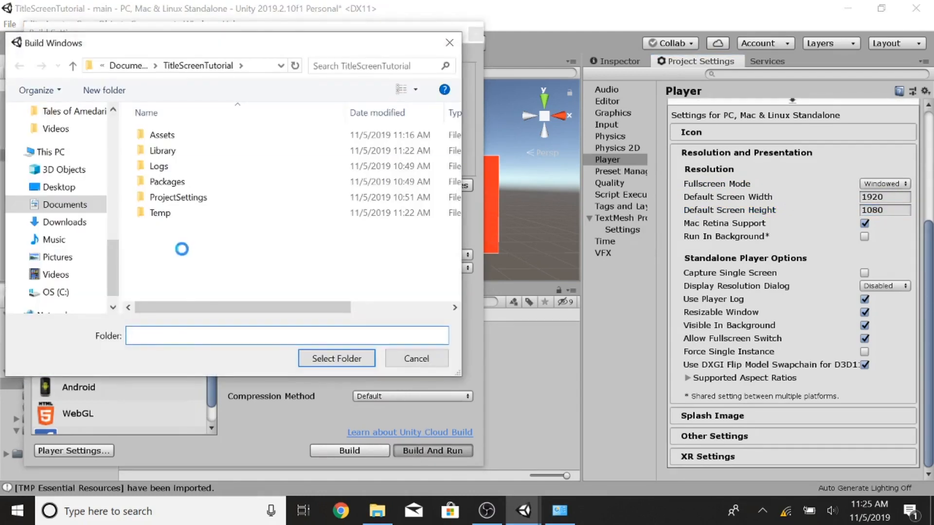
{"action": "right_click", "coordinate": [187, 254]}
{"action": "mouse_move", "coordinate": [146, 426]}
{"action": "left_click", "coordinate": [229, 261]}
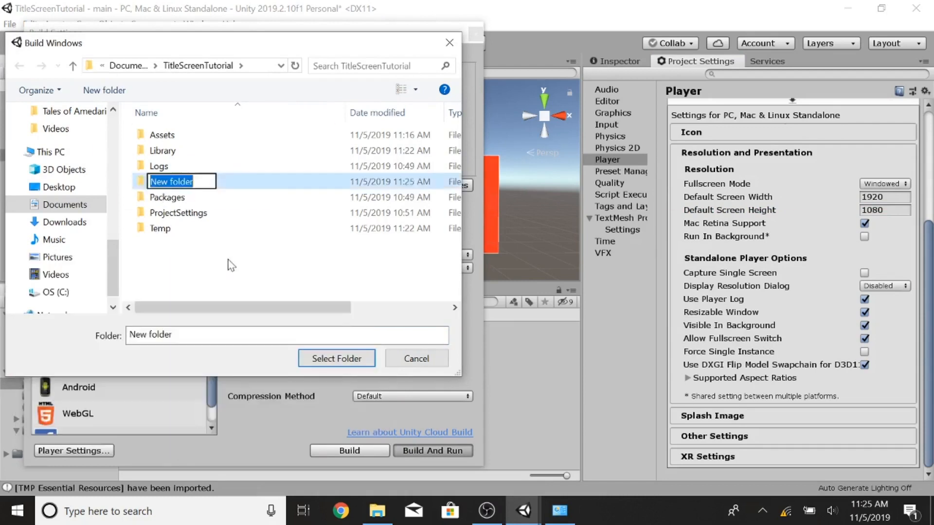
{"action": "type", "text": "Builds"}
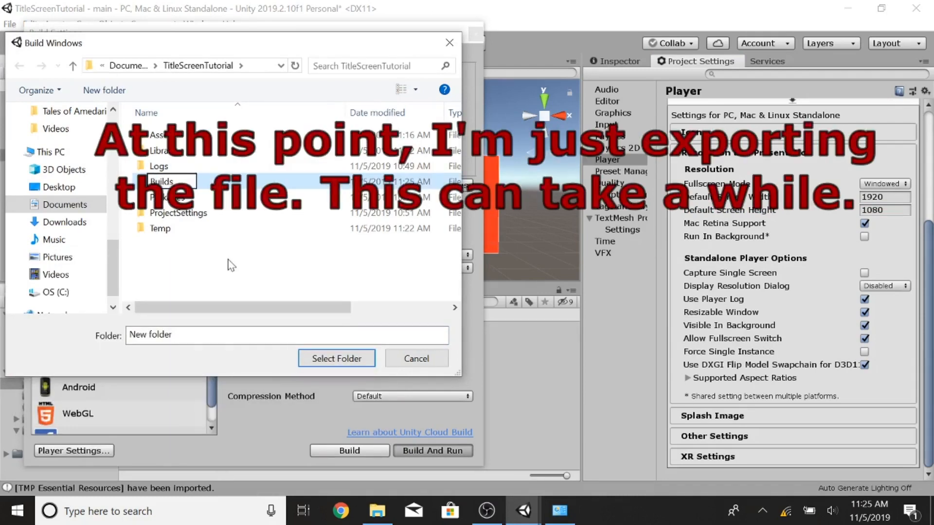
{"action": "key", "text": "Return"}
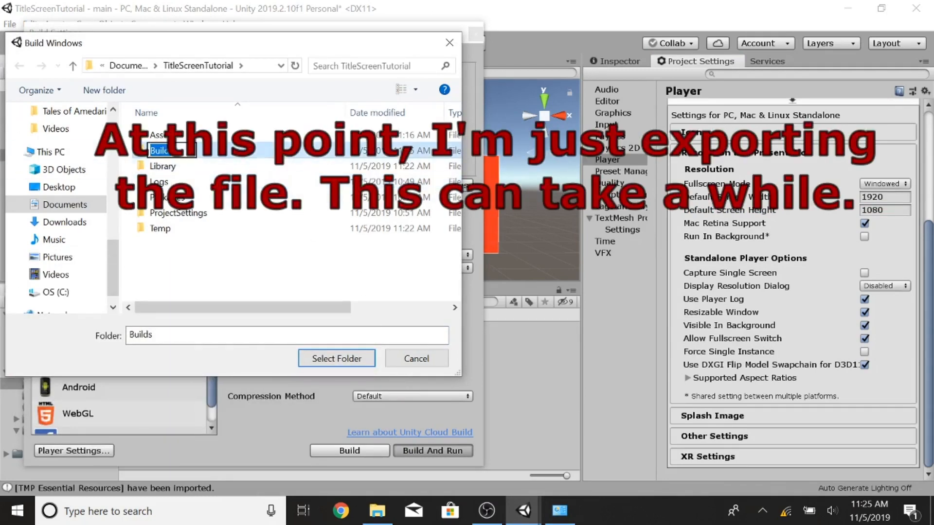
{"action": "left_click", "coordinate": [351, 359]}
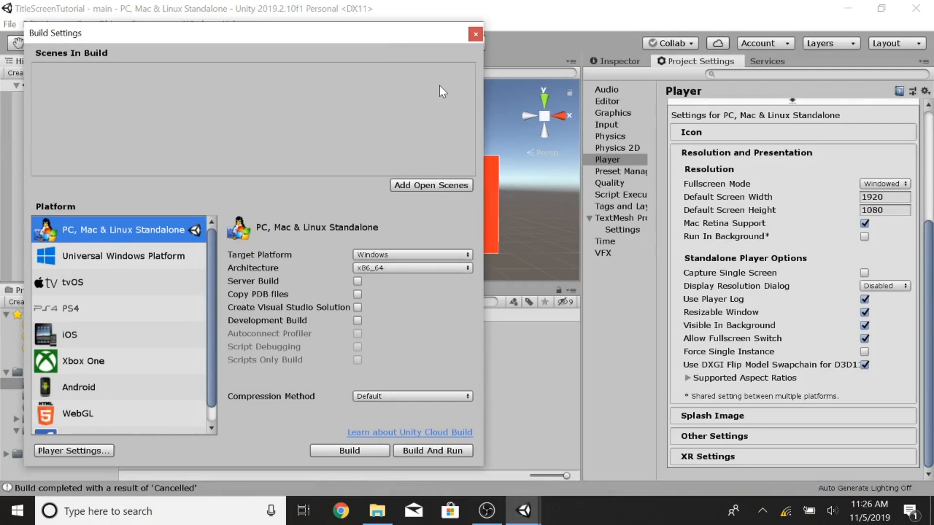
Step: Add the open scene to the build list and Build And Run into the Builds folder
{"action": "left_click", "coordinate": [419, 185]}
{"action": "left_click", "coordinate": [432, 451]}
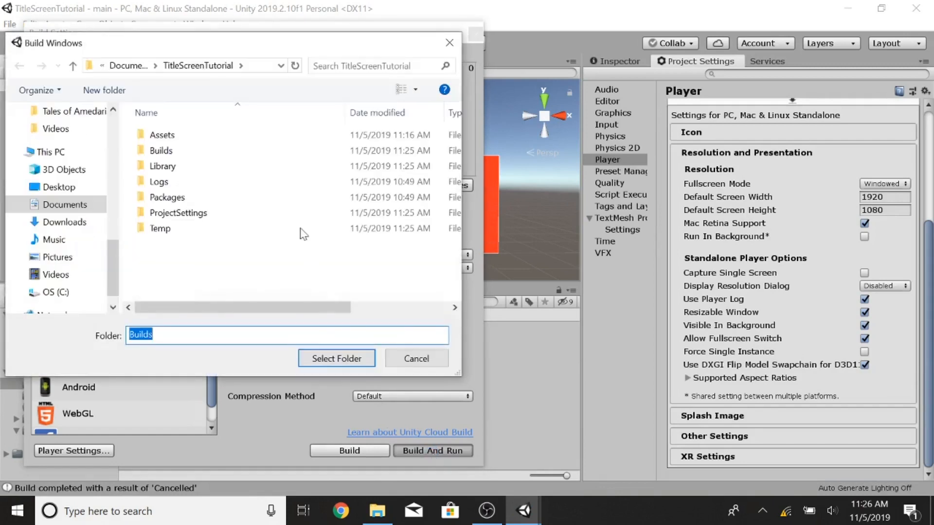
{"action": "left_click", "coordinate": [332, 361]}
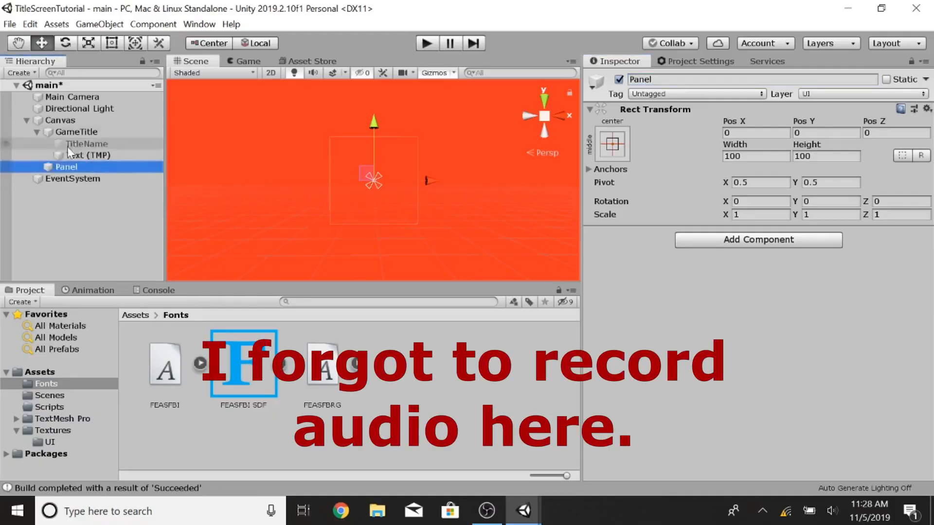
Step: Set the Panel's width to 1024 and height to 600 and move it down beneath the title banner
{"action": "left_click", "coordinate": [613, 144]}
{"action": "left_click", "coordinate": [756, 156]}
{"action": "type", "text": "1024"}
{"action": "key", "text": "Tab"}
{"action": "type", "text": "600"}
{"action": "left_click_drag", "start_coordinate": [374, 123], "coordinate": [374, 137]}
{"action": "left_click", "coordinate": [106, 45]}
{"action": "left_click", "coordinate": [42, 43]}
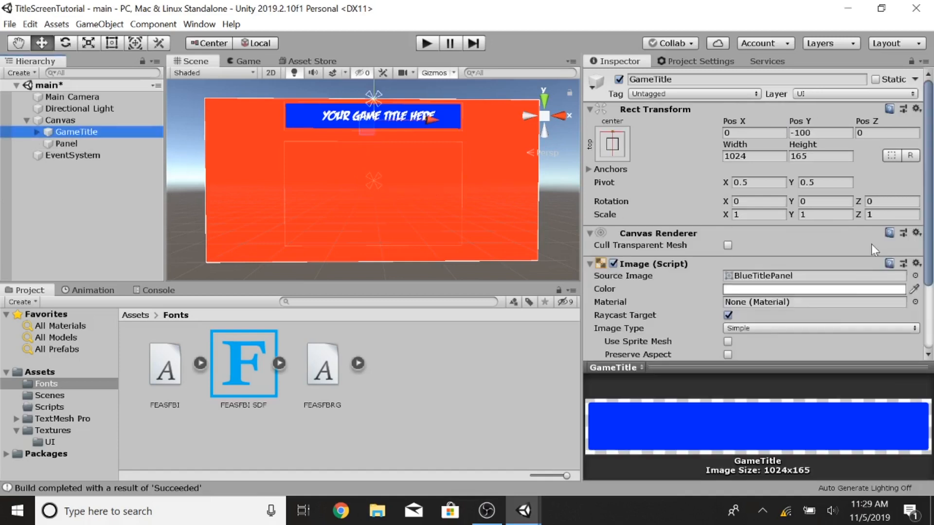
Step: Add a UI Button as a child of the Panel and rename it NewGame
{"action": "left_click", "coordinate": [107, 140]}
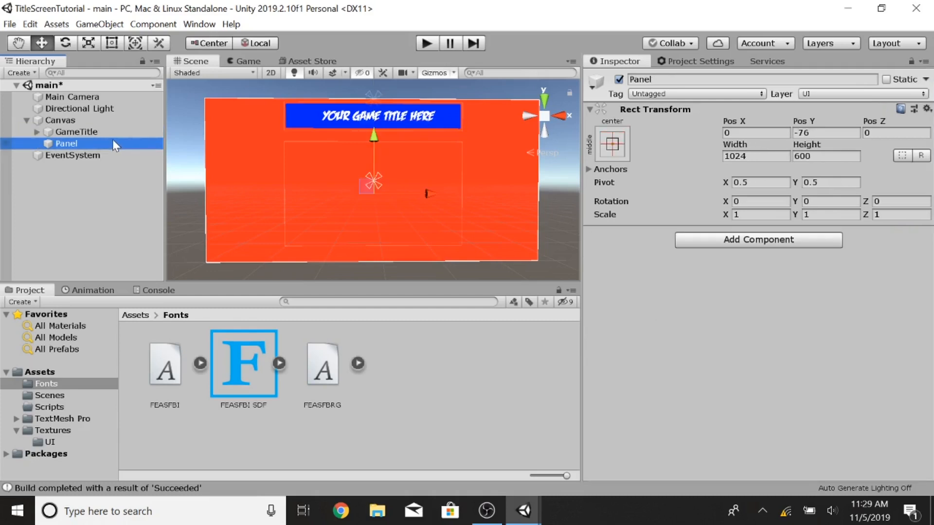
{"action": "right_click", "coordinate": [112, 140]}
{"action": "mouse_move", "coordinate": [194, 370]}
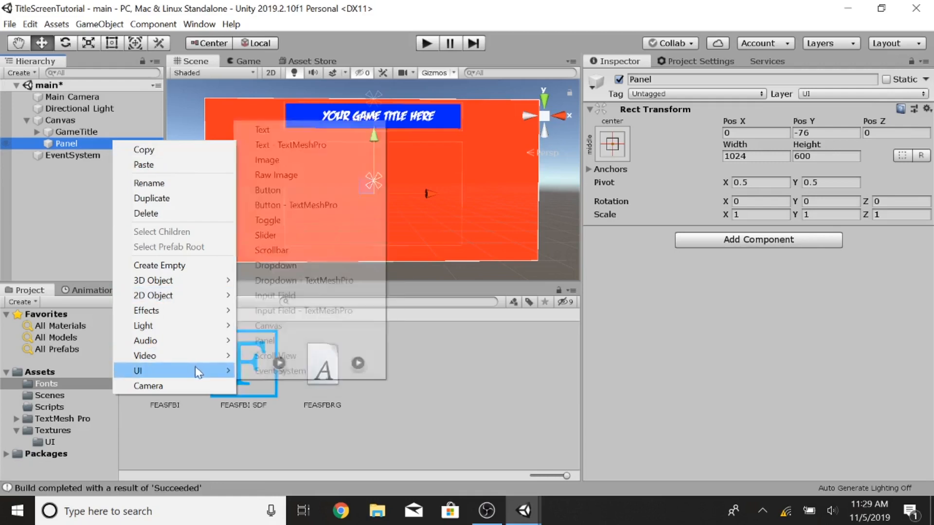
{"action": "left_click", "coordinate": [273, 190]}
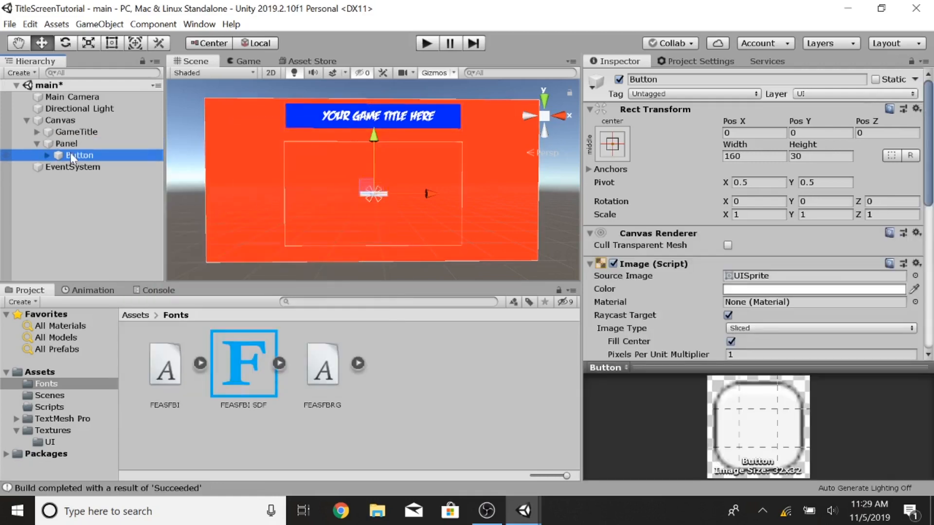
{"action": "left_click", "coordinate": [647, 79]}
{"action": "type", "text": "NewGame"}
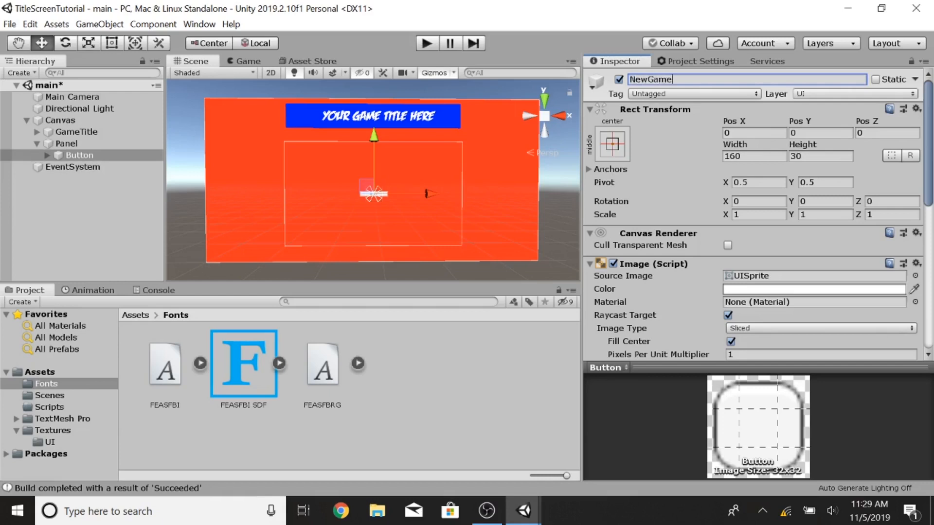
Step: Add a Button - TextMeshPro under the Panel and rename it NewGame TMP
{"action": "right_click", "coordinate": [77, 143]}
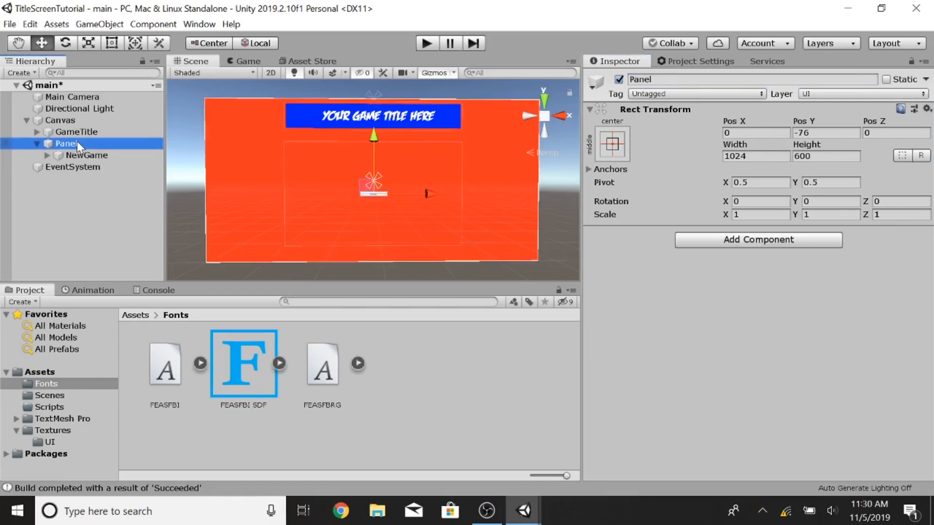
{"action": "mouse_move", "coordinate": [178, 382]}
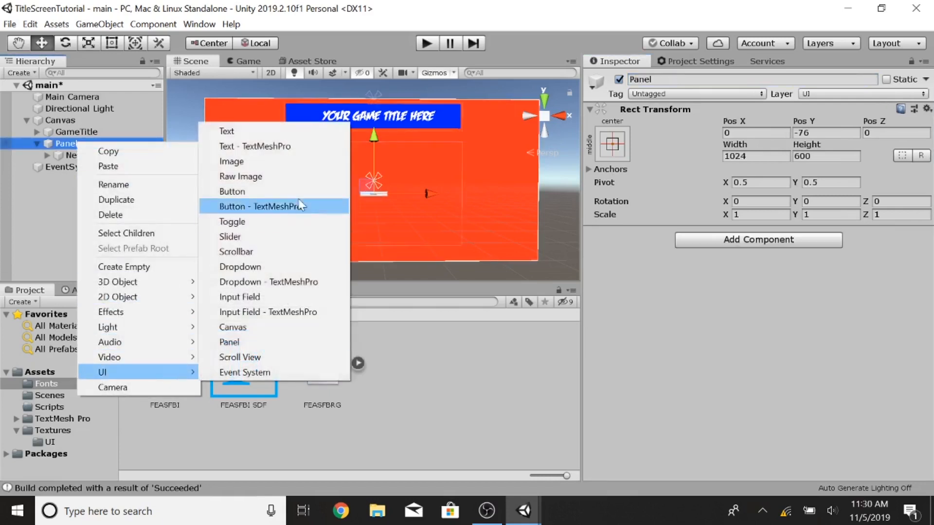
{"action": "left_click", "coordinate": [253, 207]}
{"action": "left_click", "coordinate": [95, 168]}
{"action": "left_click", "coordinate": [683, 79]}
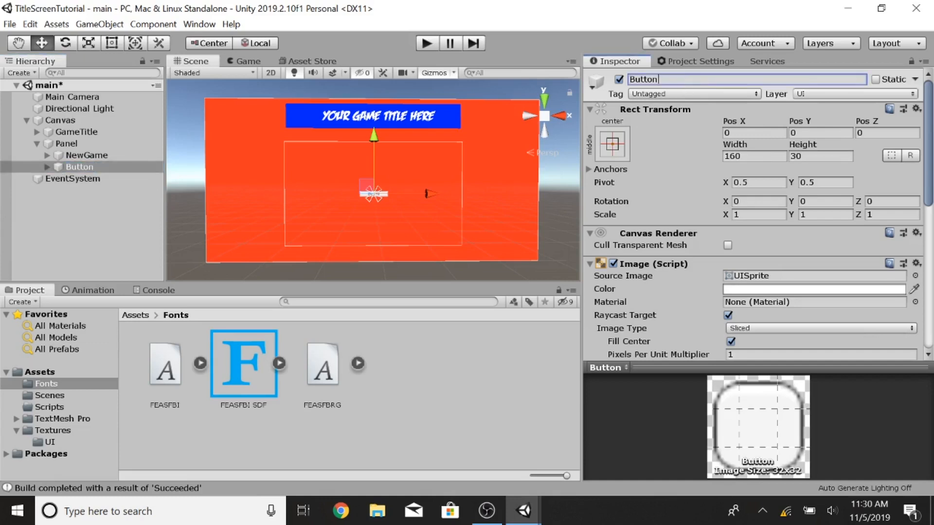
{"action": "type", "text": "NewGame TMP"}
{"action": "key", "text": "Return"}
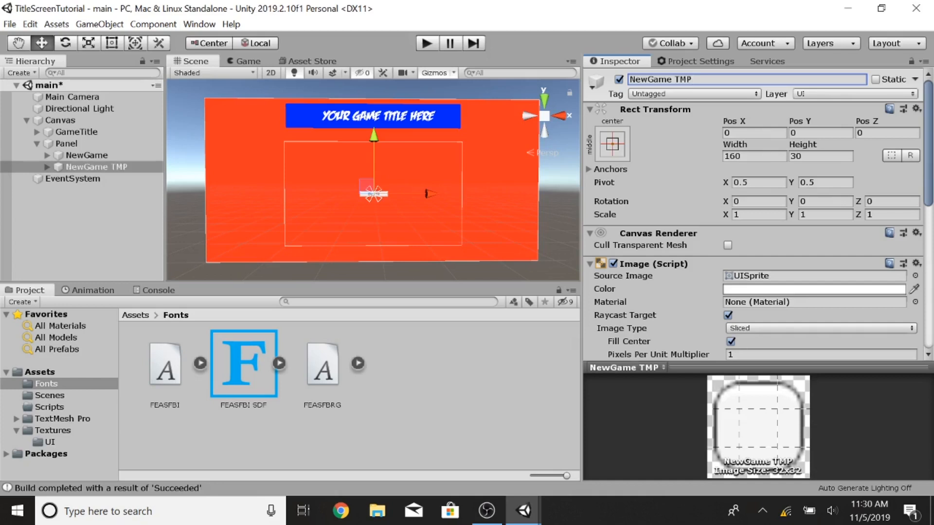
Step: Deactivate the NewGame TMP button object
{"action": "left_click", "coordinate": [92, 156]}
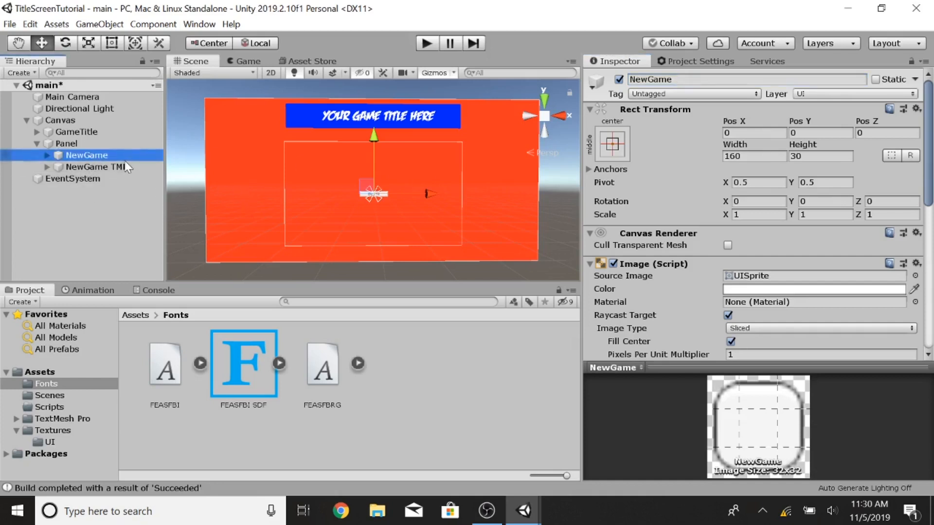
{"action": "left_click", "coordinate": [96, 167]}
{"action": "left_click", "coordinate": [619, 80]}
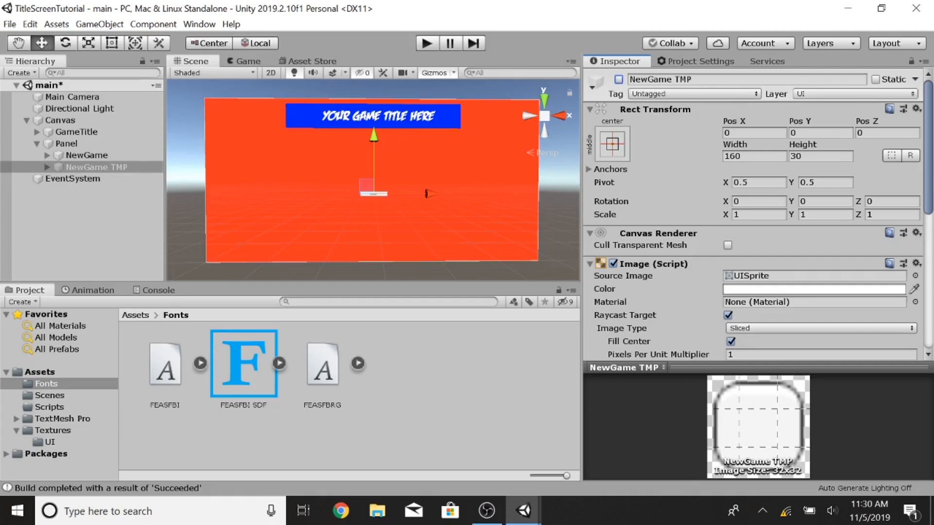
{"action": "left_click", "coordinate": [66, 144]}
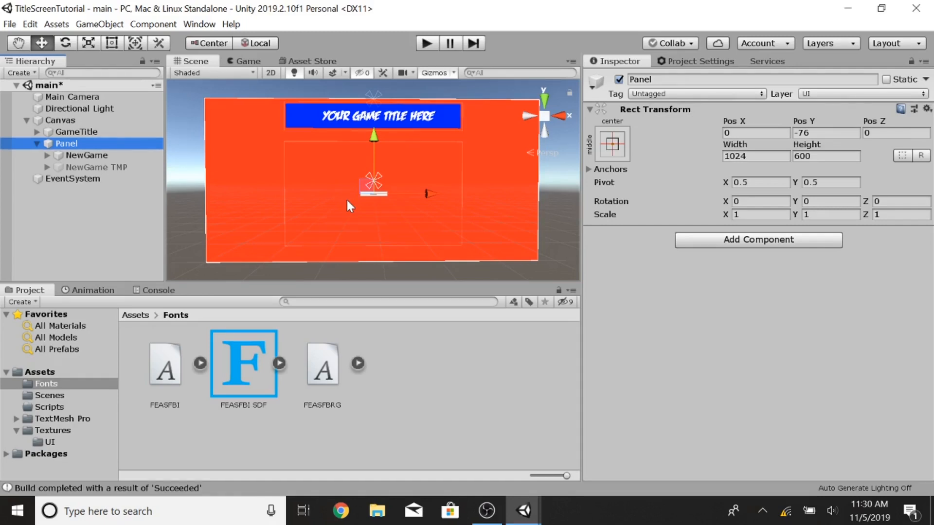
Step: Set the NewGame button's transition to Sprite Swap
{"action": "left_click", "coordinate": [69, 156]}
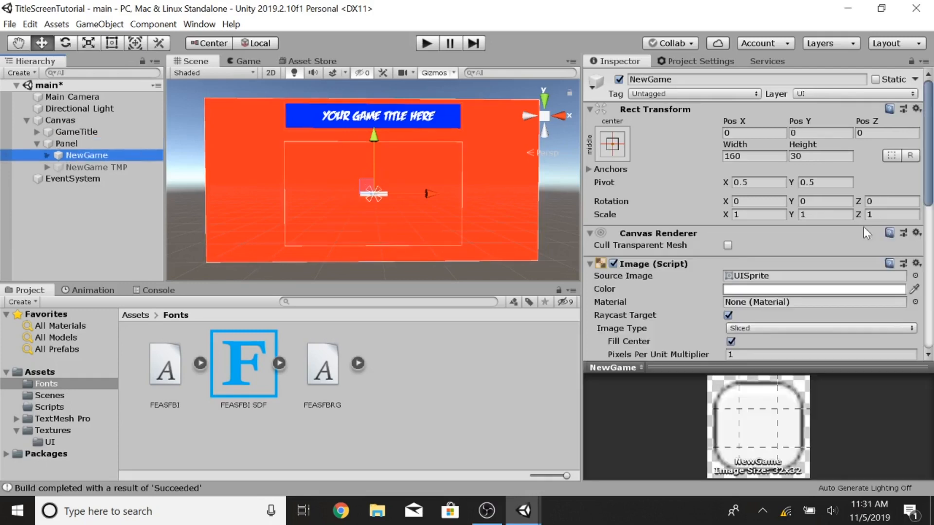
{"action": "scroll", "coordinate": [692, 266], "scroll_direction": "down", "scroll_amount": 5}
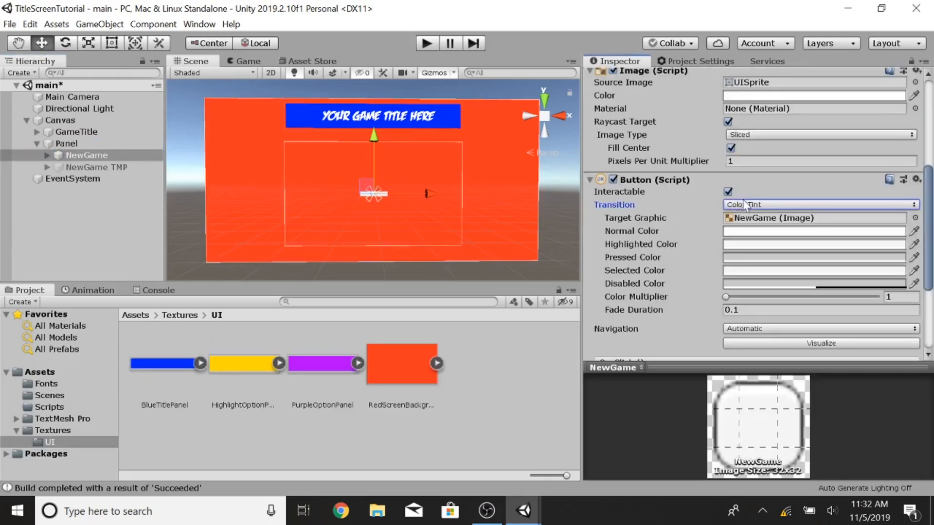
{"action": "left_click", "coordinate": [745, 205]}
{"action": "left_click", "coordinate": [767, 251]}
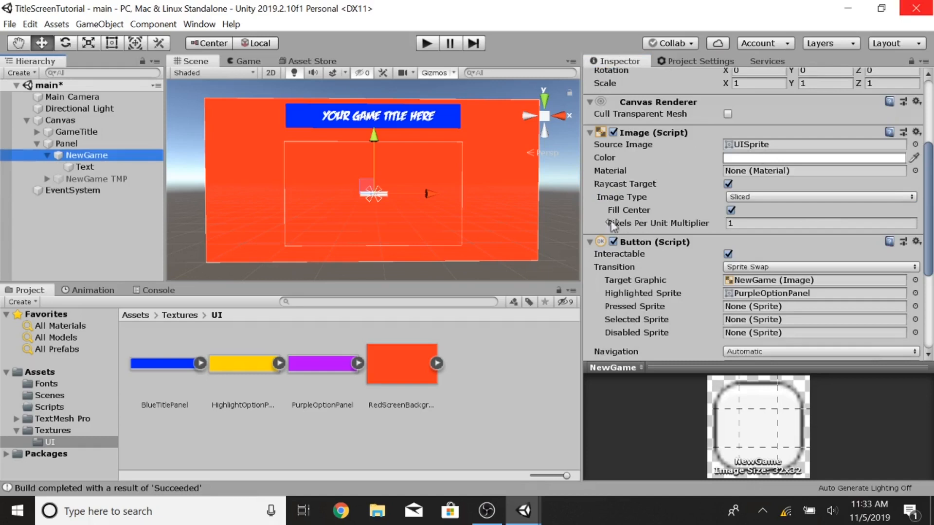
Step: Assign PurpleOptionPanel as the button's source image and pressed sprite, and HighlightOptionPanel as its highlighted sprite
{"action": "left_click_drag", "start_coordinate": [317, 361], "coordinate": [759, 149]}
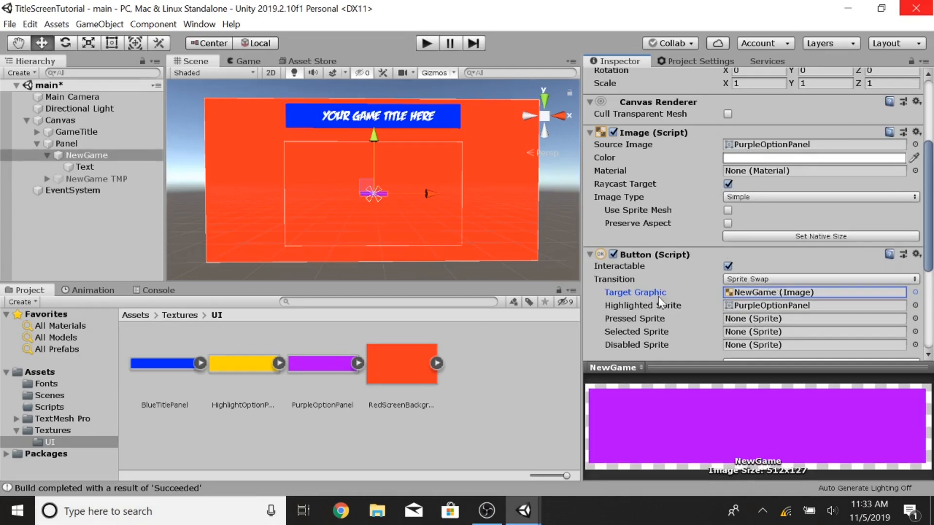
{"action": "left_click_drag", "start_coordinate": [239, 365], "coordinate": [731, 218]}
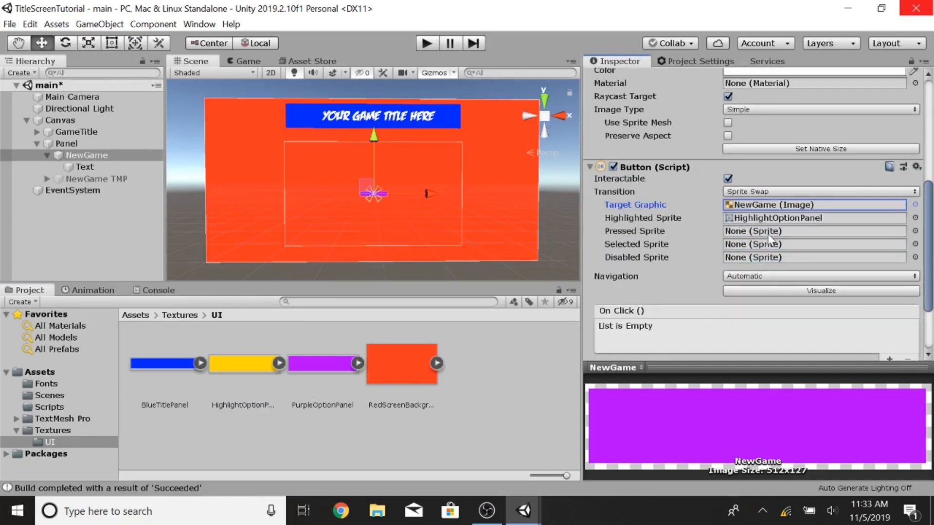
{"action": "left_click_drag", "start_coordinate": [325, 369], "coordinate": [762, 232]}
Step: Set the NewGame button's width to 512 and height to 127
{"action": "scroll", "coordinate": [679, 199], "scroll_direction": "up", "scroll_amount": 5}
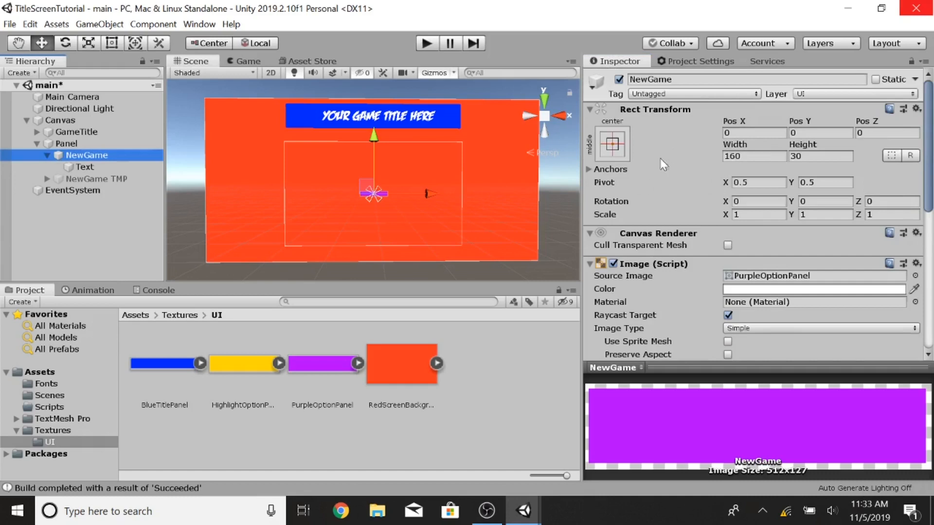
{"action": "scroll", "coordinate": [375, 191], "scroll_direction": "up", "scroll_amount": 5}
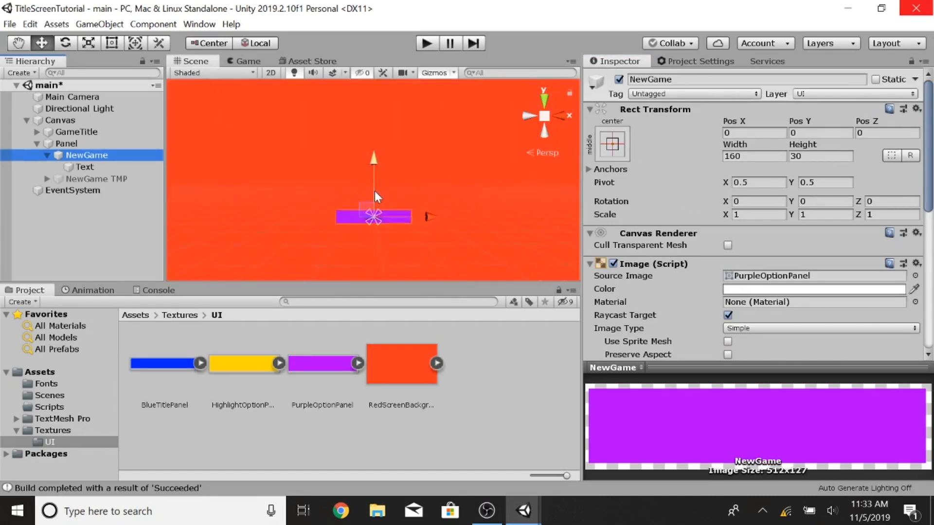
{"action": "middle_click_drag", "start_coordinate": [365, 199], "coordinate": [380, 131]}
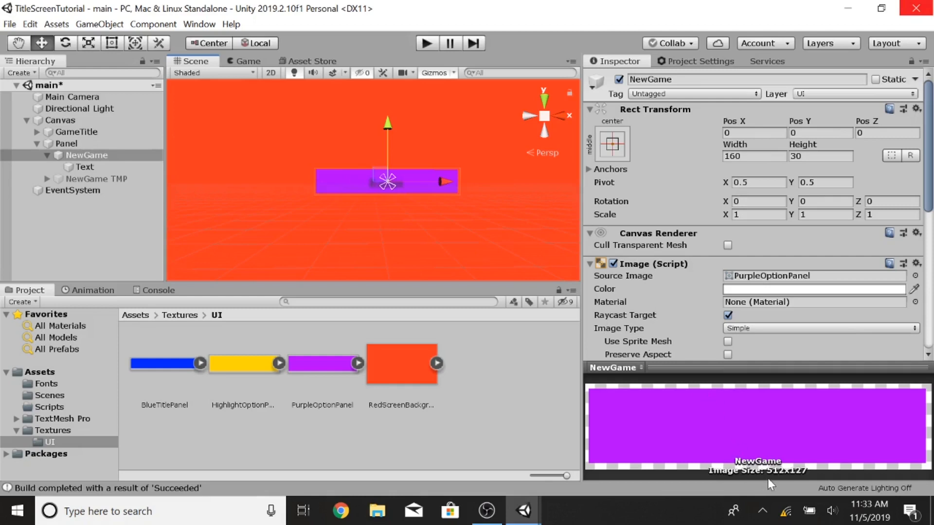
{"action": "left_click", "coordinate": [751, 156]}
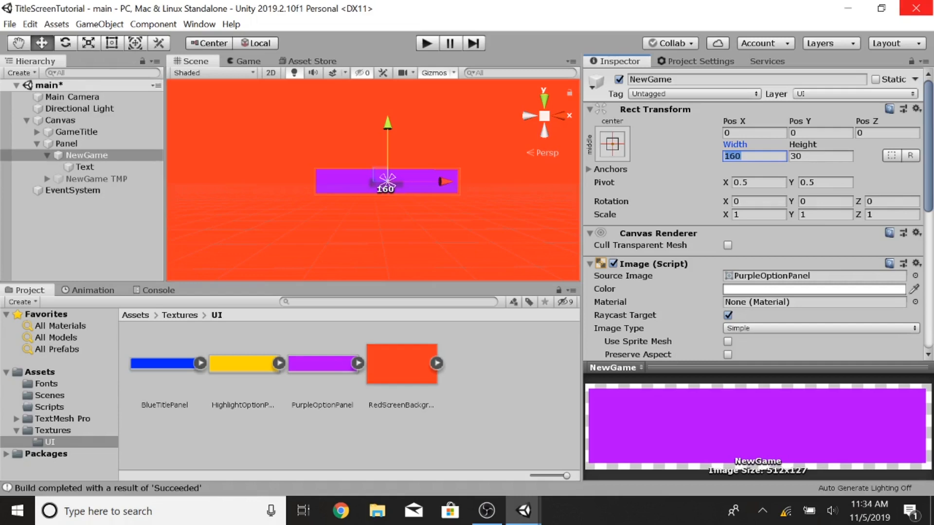
{"action": "type", "text": "512"}
{"action": "key", "text": "Tab"}
{"action": "type", "text": "127"}
Step: Change the button's label text to NEW GAME and set its font to FEASFBI
{"action": "left_click", "coordinate": [87, 168]}
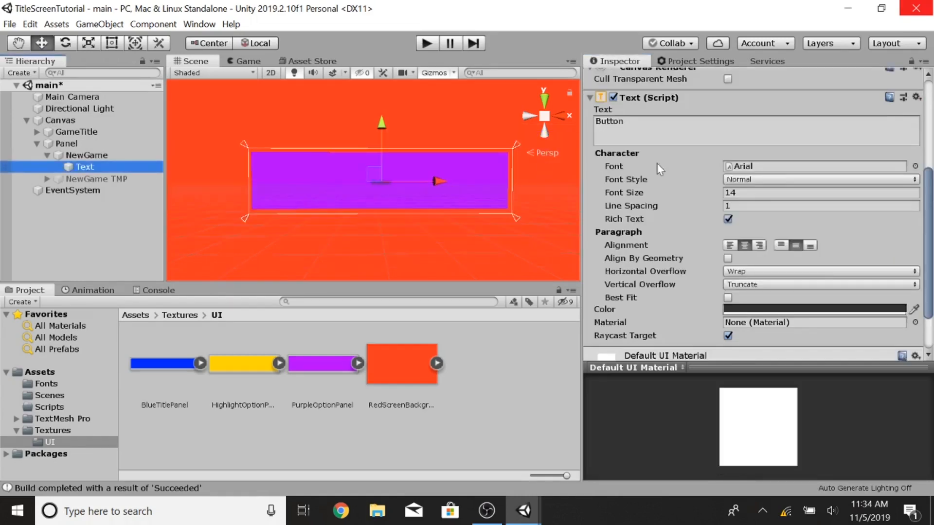
{"action": "left_click", "coordinate": [705, 130]}
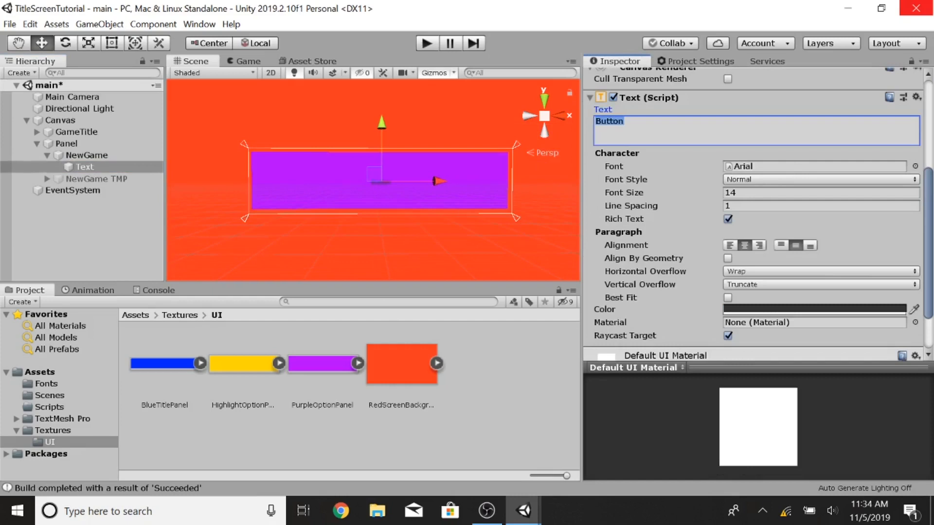
{"action": "type", "text": "NEW GAME"}
{"action": "scroll", "coordinate": [649, 205], "scroll_direction": "up", "scroll_amount": 5}
{"action": "scroll", "coordinate": [649, 205], "scroll_direction": "down", "scroll_amount": 5}
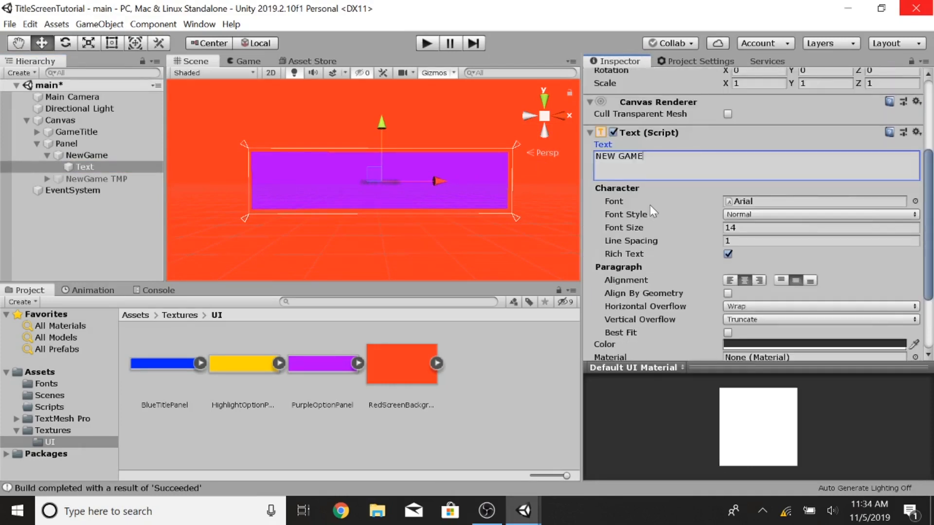
{"action": "scroll", "coordinate": [664, 256], "scroll_direction": "down", "scroll_amount": 3}
{"action": "scroll", "coordinate": [664, 256], "scroll_direction": "up", "scroll_amount": 5}
{"action": "left_click", "coordinate": [110, 383]}
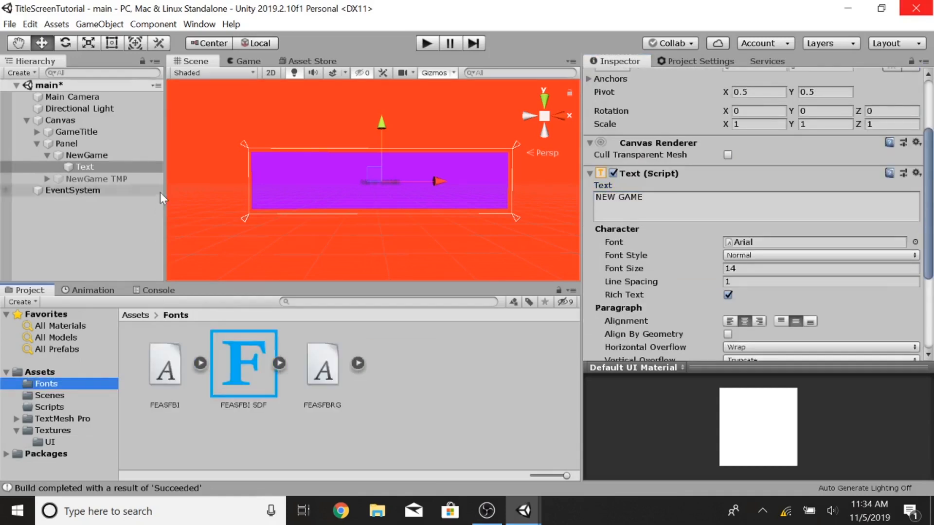
{"action": "left_click_drag", "start_coordinate": [157, 378], "coordinate": [778, 242]}
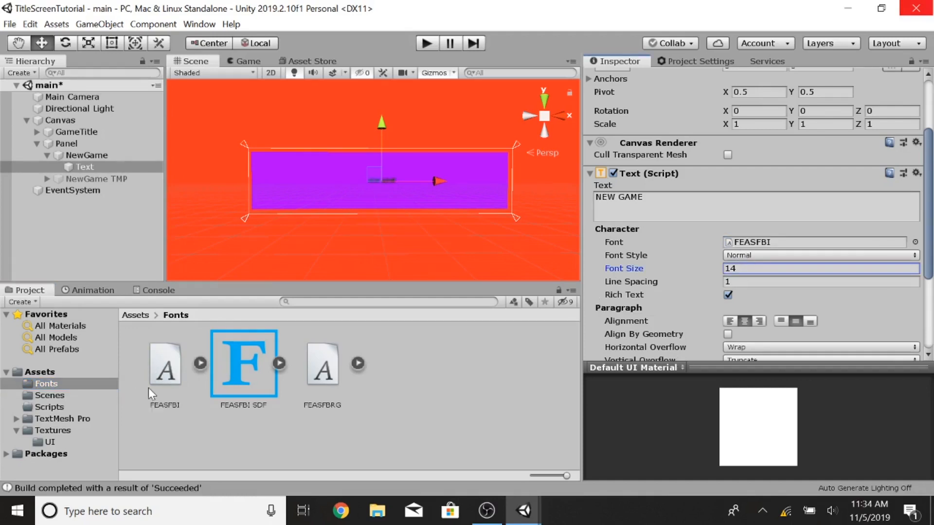
Step: Examine the FEASFBI SDF and FEASFBI font assets in the Fonts folder
{"action": "left_click", "coordinate": [244, 367]}
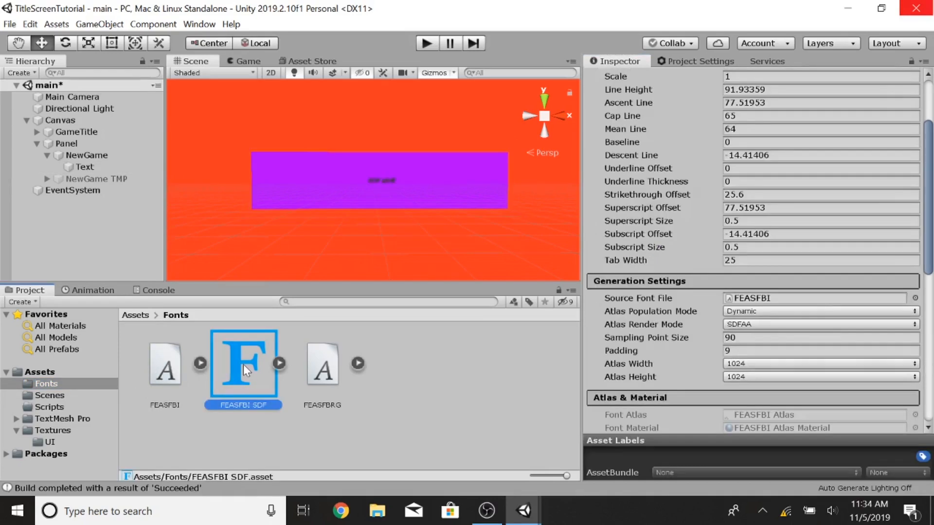
{"action": "right_click", "coordinate": [243, 370]}
{"action": "left_click", "coordinate": [211, 434]}
{"action": "right_click", "coordinate": [166, 369]}
{"action": "left_click", "coordinate": [156, 378]}
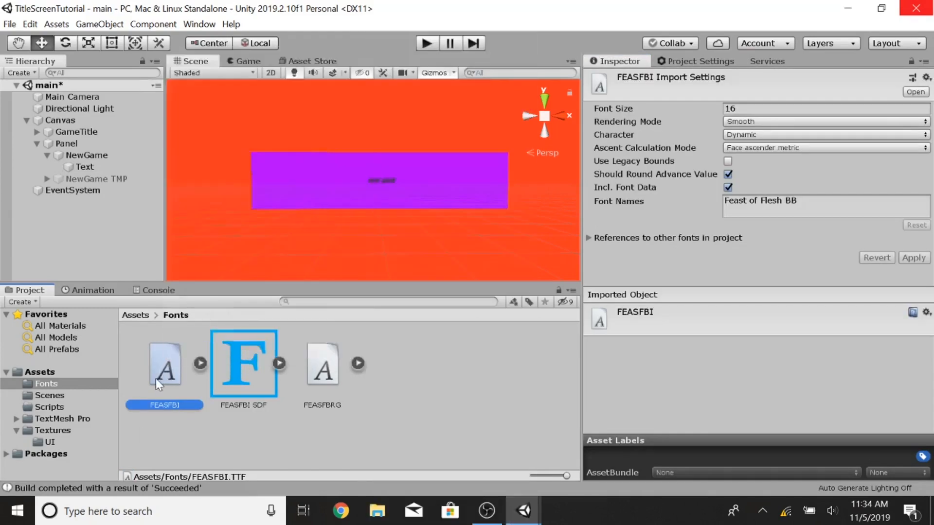
{"action": "right_click", "coordinate": [156, 379]}
{"action": "mouse_move", "coordinate": [311, 74]}
{"action": "mouse_move", "coordinate": [483, 125]}
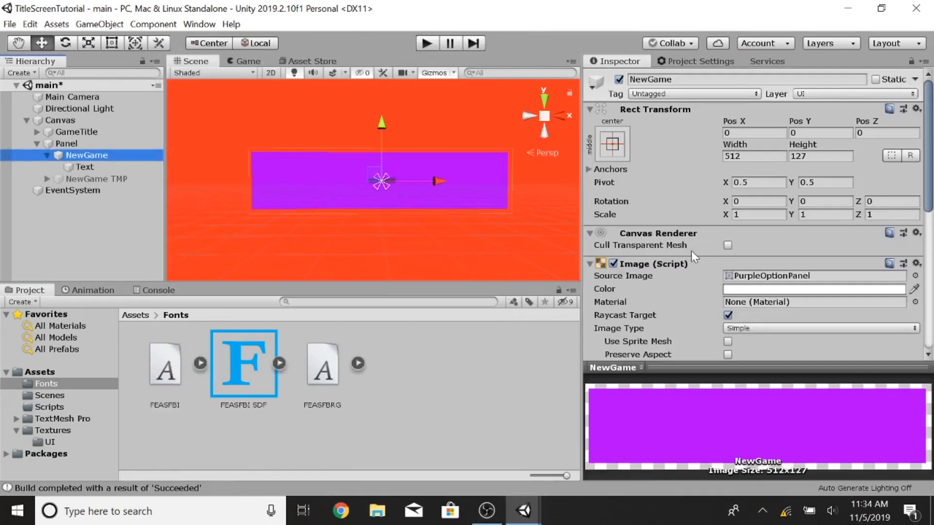
Step: Set the label's font size to 80 and its colour to white
{"action": "left_click", "coordinate": [84, 167]}
{"action": "scroll", "coordinate": [684, 214], "scroll_direction": "down", "scroll_amount": 5}
{"action": "left_click", "coordinate": [759, 137]}
{"action": "type", "text": "8"}
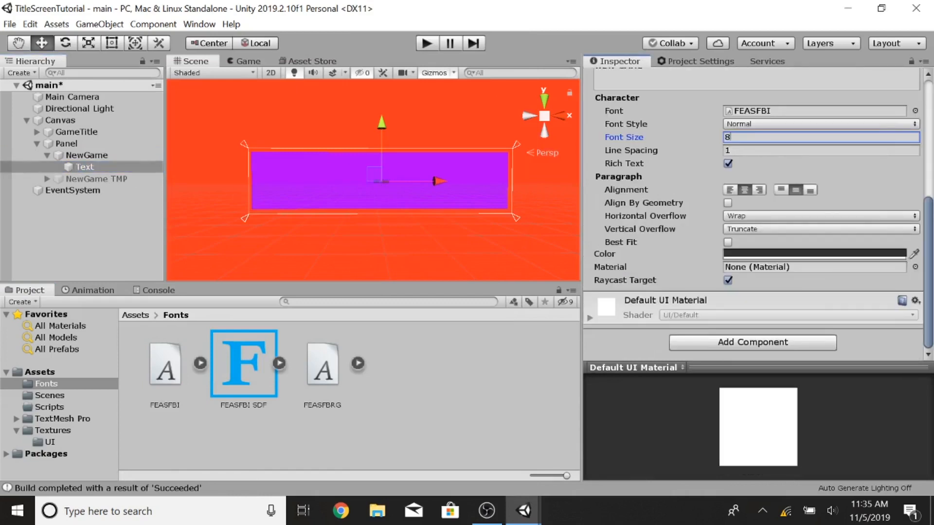
{"action": "type", "text": "0"}
{"action": "left_click", "coordinate": [815, 253]}
{"action": "left_click_drag", "start_coordinate": [87, 137], "coordinate": [51, 96]}
{"action": "left_click", "coordinate": [168, 12]}
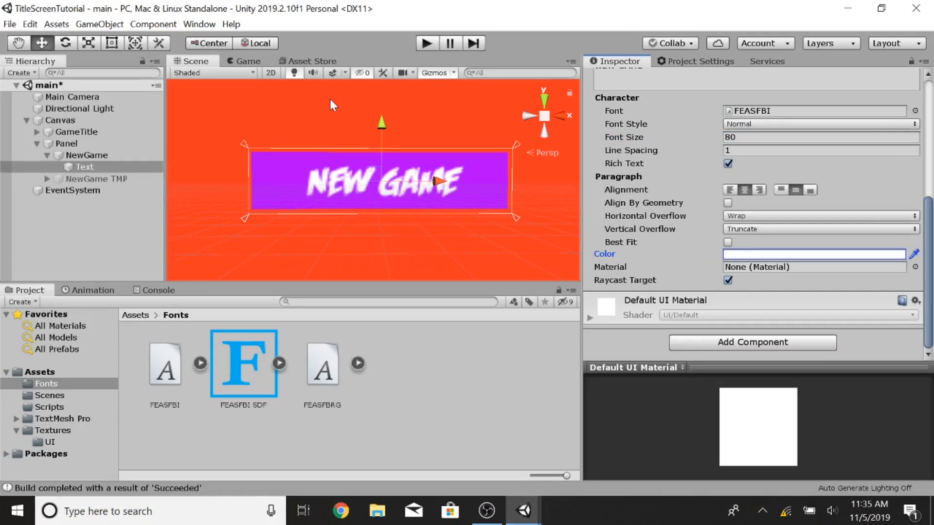
Step: Anchor the NewGame button to the top centre and move it up near the top of the Panel
{"action": "scroll", "coordinate": [330, 105], "scroll_direction": "down", "scroll_amount": 5}
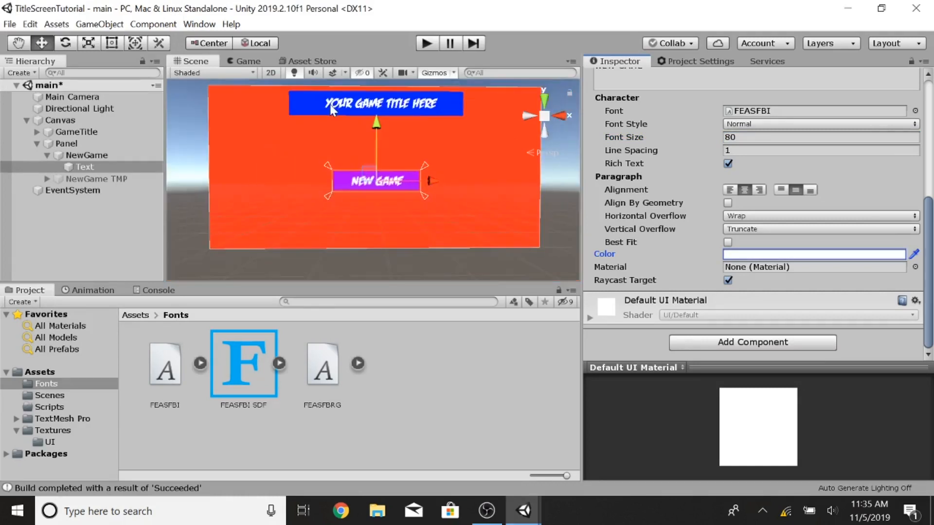
{"action": "scroll", "coordinate": [331, 109], "scroll_direction": "up", "scroll_amount": 1}
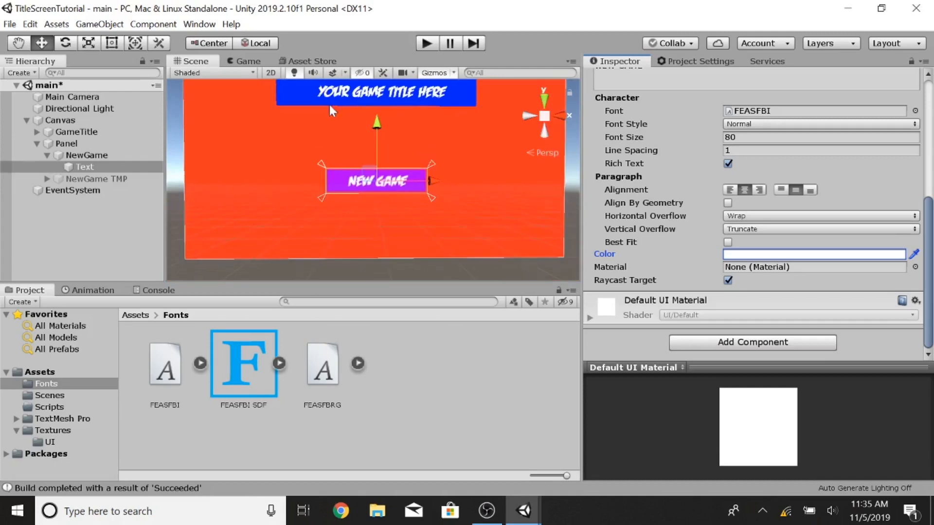
{"action": "left_click", "coordinate": [93, 165]}
{"action": "left_click", "coordinate": [90, 156]}
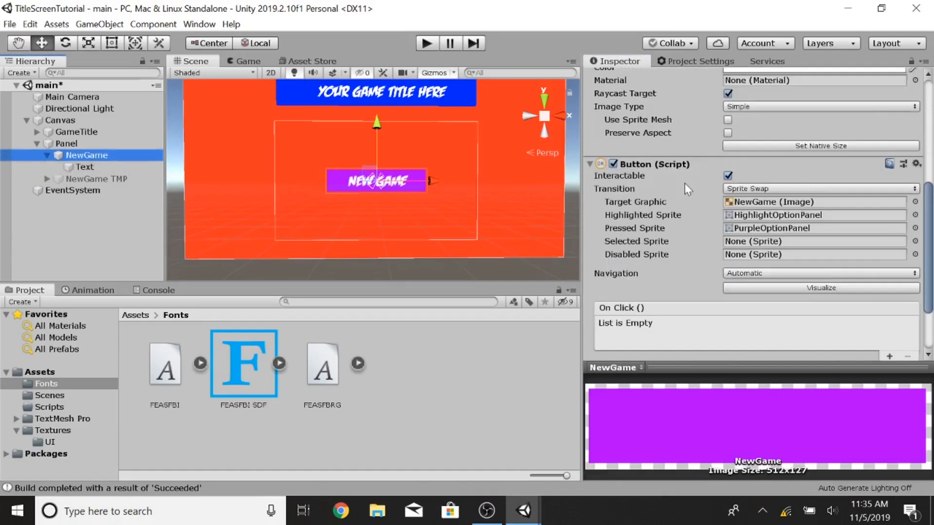
{"action": "scroll", "coordinate": [685, 183], "scroll_direction": "up", "scroll_amount": 5}
{"action": "left_click", "coordinate": [612, 144]}
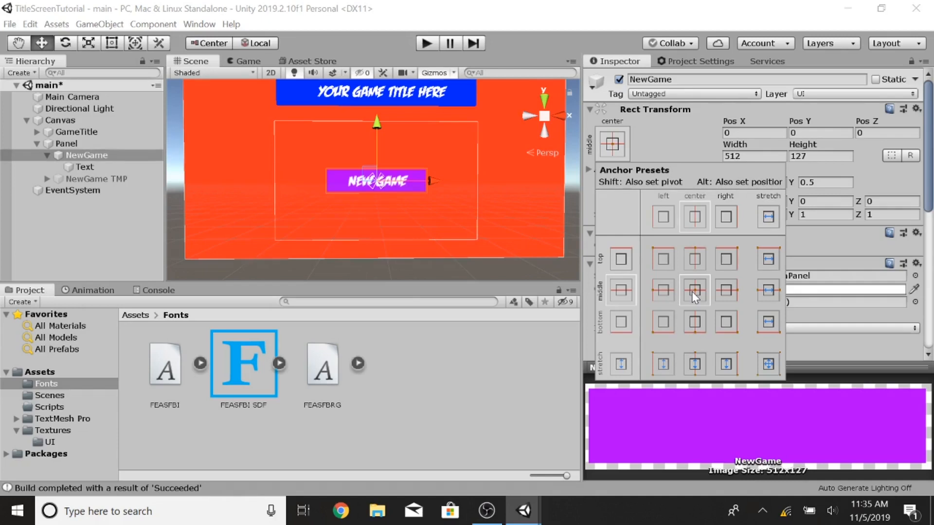
{"action": "left_click", "coordinate": [696, 261]}
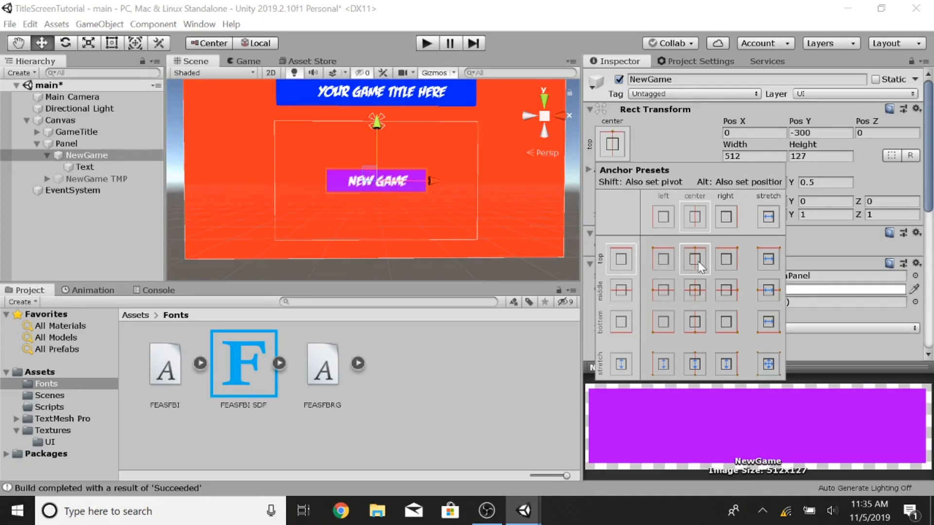
{"action": "left_click", "coordinate": [377, 133]}
{"action": "left_click_drag", "start_coordinate": [377, 119], "coordinate": [383, 108]}
Step: Duplicate the NewGame button twice and move the first copy below the original
{"action": "left_click", "coordinate": [85, 157]}
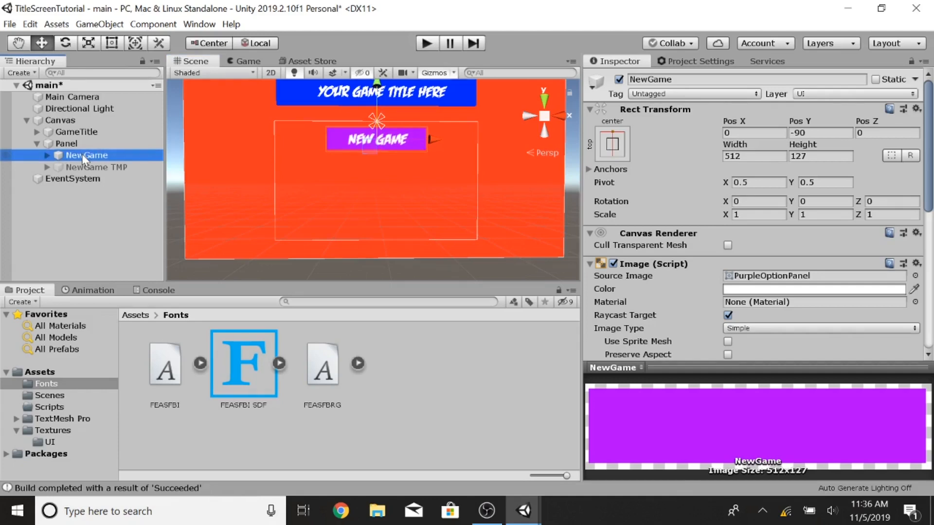
{"action": "key", "text": "ctrl+d"}
{"action": "key", "text": "ctrl+d"}
{"action": "left_click", "coordinate": [89, 179]}
{"action": "left_click_drag", "start_coordinate": [377, 84], "coordinate": [377, 117]}
Step: Rename the first copy Continue
{"action": "left_click", "coordinate": [707, 79]}
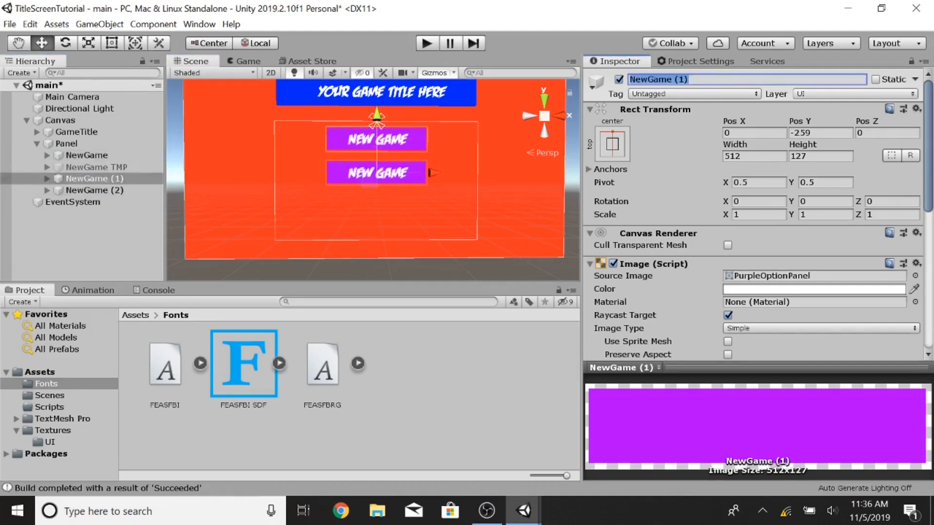
{"action": "type", "text": "cont"}
{"action": "key", "text": "BackSpace"}
{"action": "key", "text": "BackSpace"}
{"action": "key", "text": "BackSpace"}
{"action": "key", "text": "BackSpace"}
{"action": "type", "text": "Continue"}
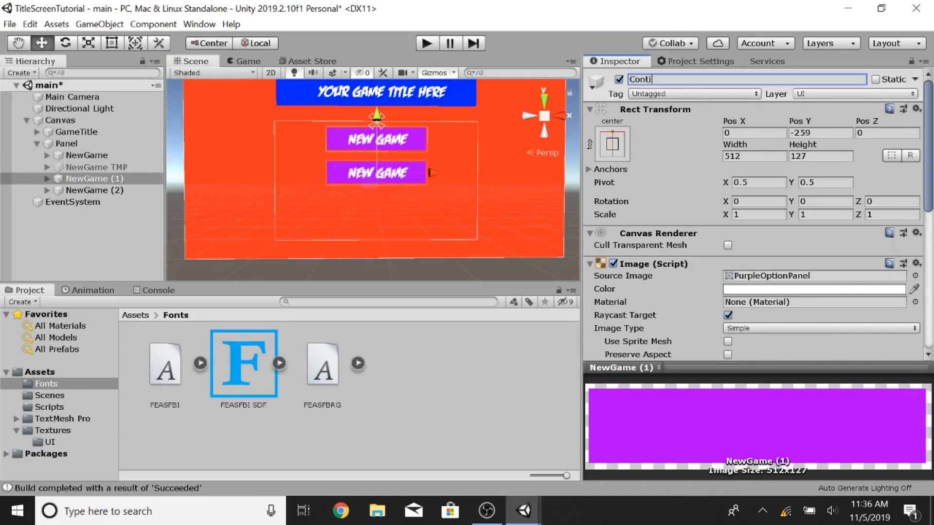
{"action": "key", "text": "Return"}
Step: Change the Continue button's label text to CONTINUE
{"action": "left_click", "coordinate": [47, 178]}
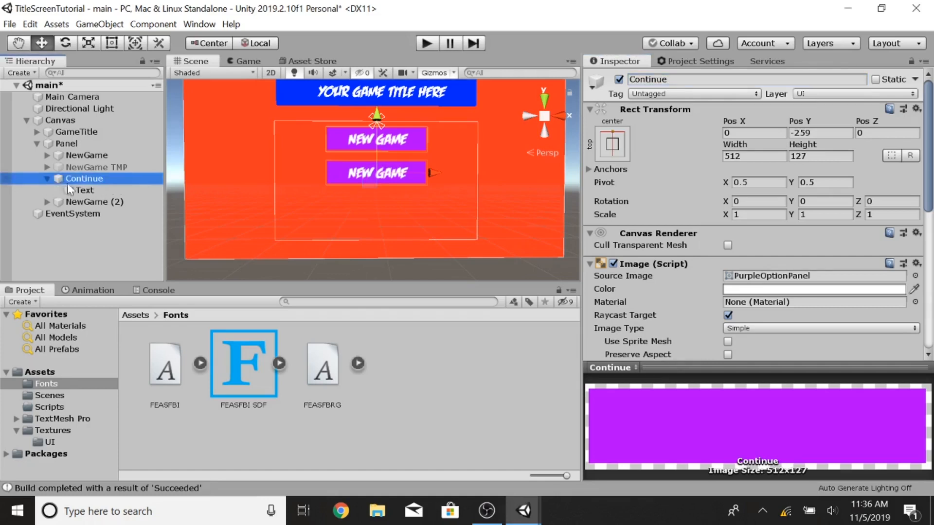
{"action": "left_click", "coordinate": [78, 190]}
{"action": "left_click", "coordinate": [681, 295]}
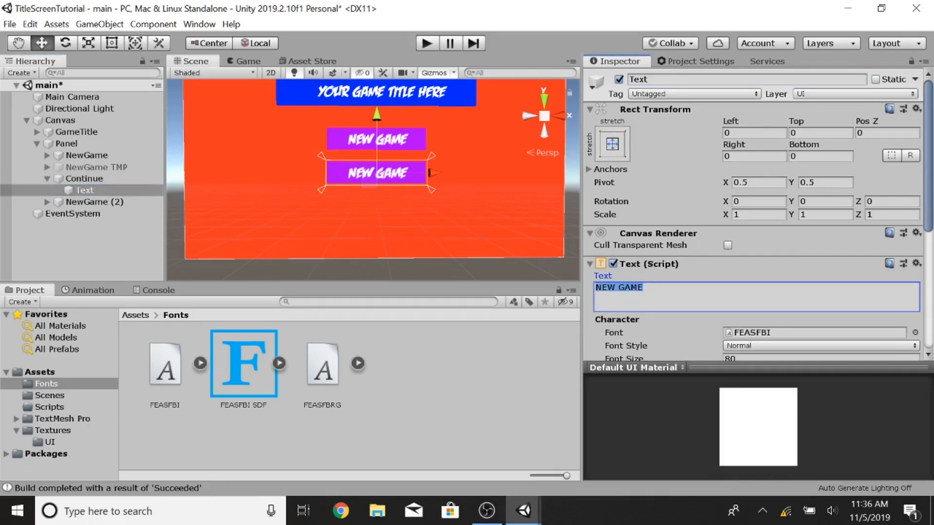
{"action": "type", "text": "CONTINUE"}
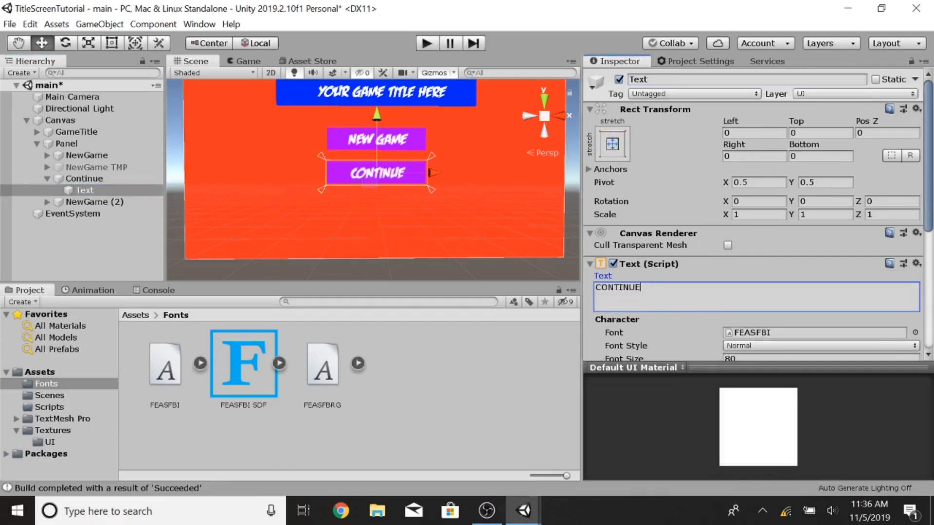
Step: Set the Continue button's anchor preset to middle centre
{"action": "left_click", "coordinate": [612, 145]}
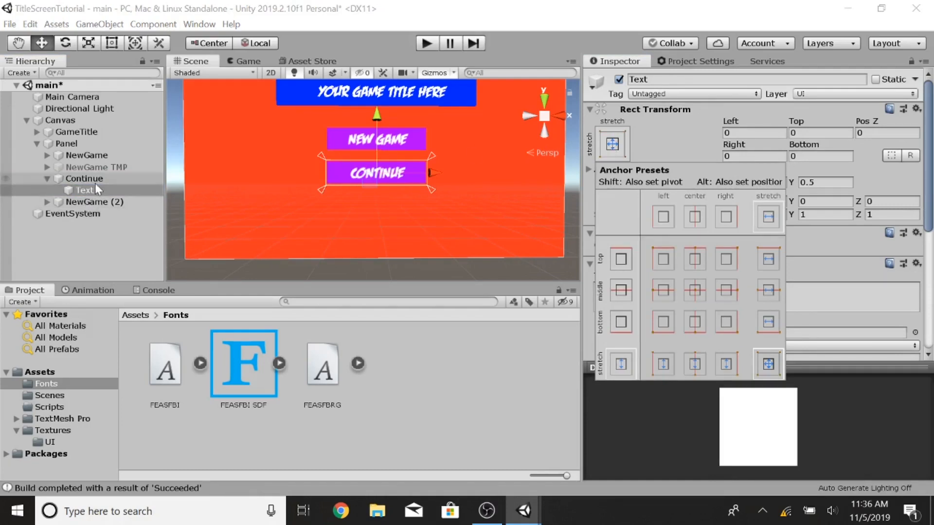
{"action": "left_click", "coordinate": [96, 188]}
{"action": "left_click", "coordinate": [90, 178]}
{"action": "left_click", "coordinate": [614, 143]}
{"action": "left_click", "coordinate": [696, 289]}
{"action": "left_click", "coordinate": [359, 188]}
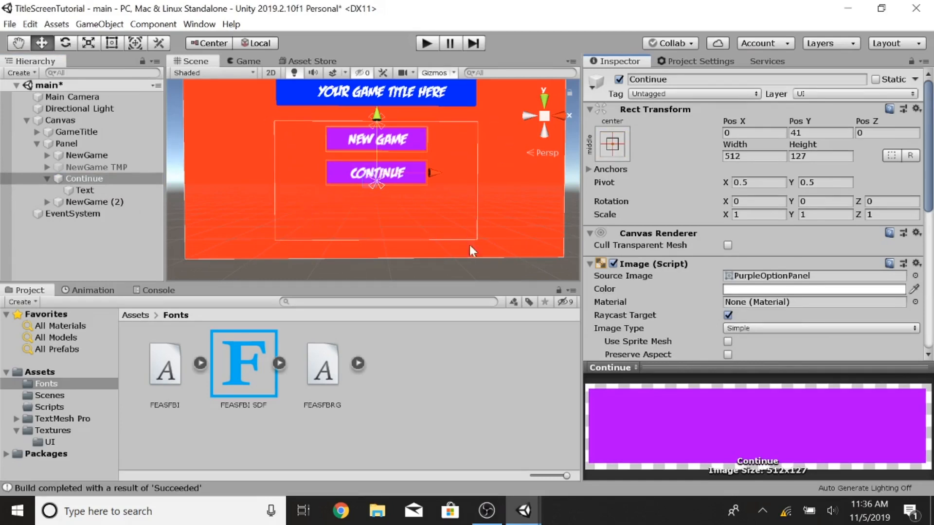
Step: Move the second copy, NewGame (2), down below the Continue button
{"action": "left_click", "coordinate": [47, 178]}
{"action": "left_click", "coordinate": [92, 189]}
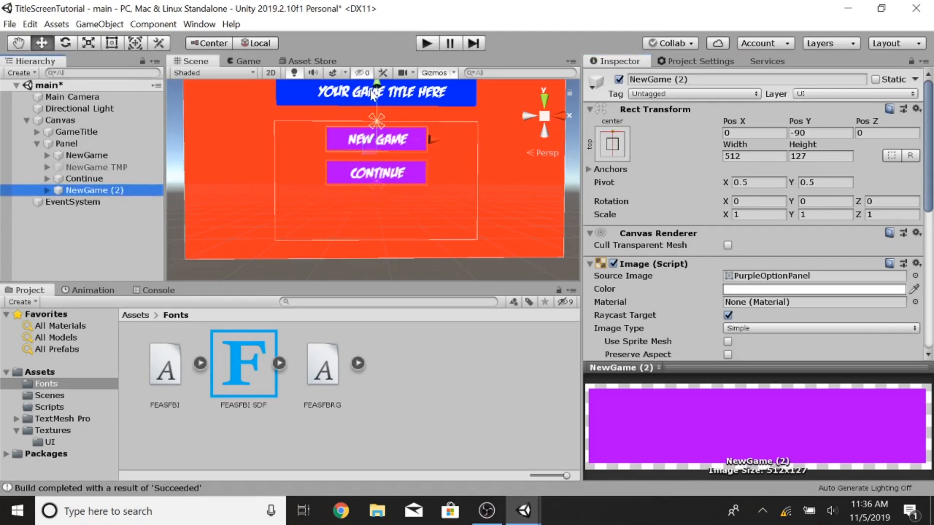
{"action": "left_click_drag", "start_coordinate": [378, 90], "coordinate": [378, 155]}
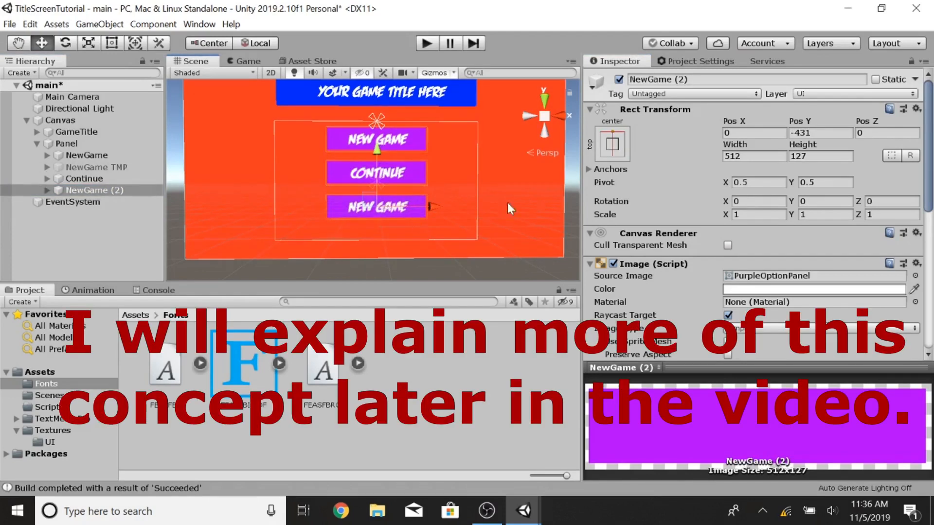
{"action": "left_click", "coordinate": [95, 156]}
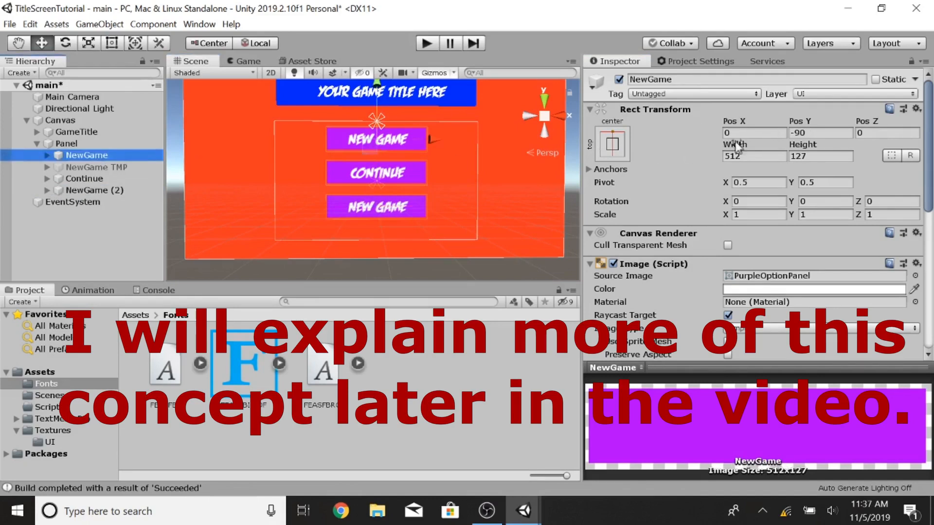
Step: Rename the second copy, NewGame (2), to Quit
{"action": "left_click", "coordinate": [95, 190]}
{"action": "left_click", "coordinate": [744, 79]}
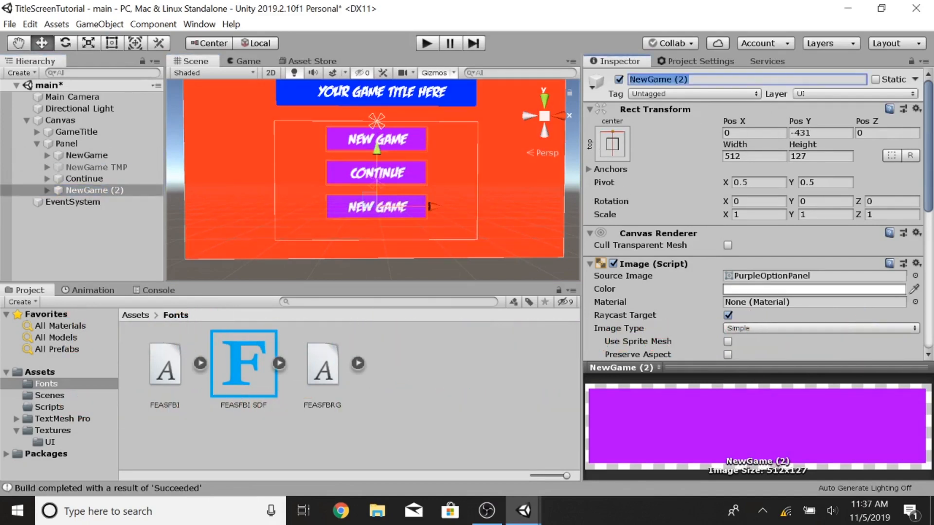
{"action": "type", "text": "qUIT"}
{"action": "key", "text": "BackSpace"}
{"action": "key", "text": "BackSpace"}
{"action": "key", "text": "BackSpace"}
{"action": "key", "text": "BackSpace"}
{"action": "type", "text": "Quit"}
{"action": "key", "text": "Return"}
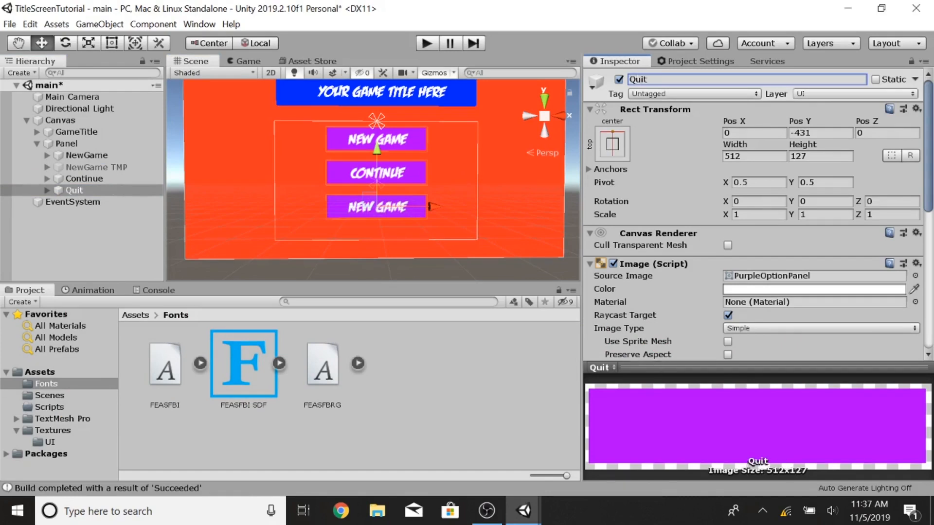
Step: Change the Quit button's label text to QUIT
{"action": "left_click", "coordinate": [47, 190]}
{"action": "left_click", "coordinate": [85, 202]}
{"action": "left_click", "coordinate": [752, 295]}
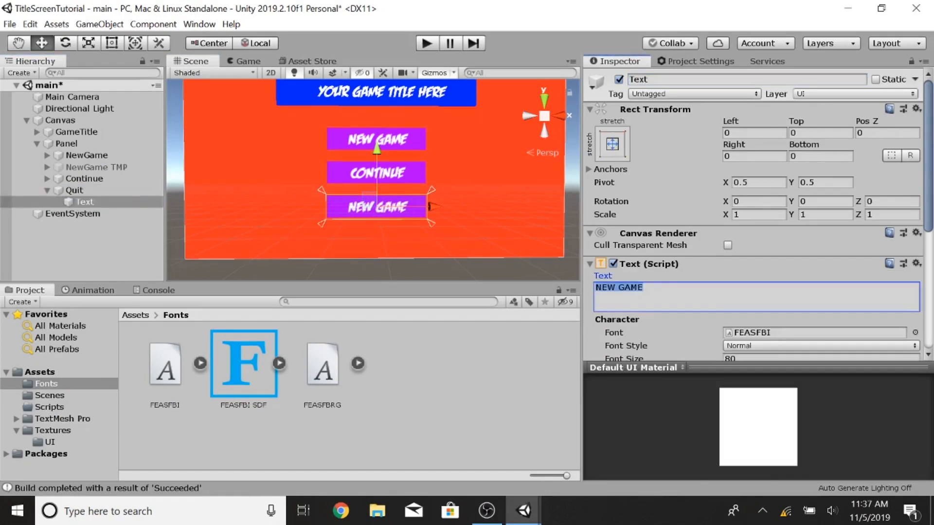
{"action": "type", "text": "QUIT"}
Step: Set the Quit button's anchor preset to bottom centre
{"action": "left_click", "coordinate": [75, 190]}
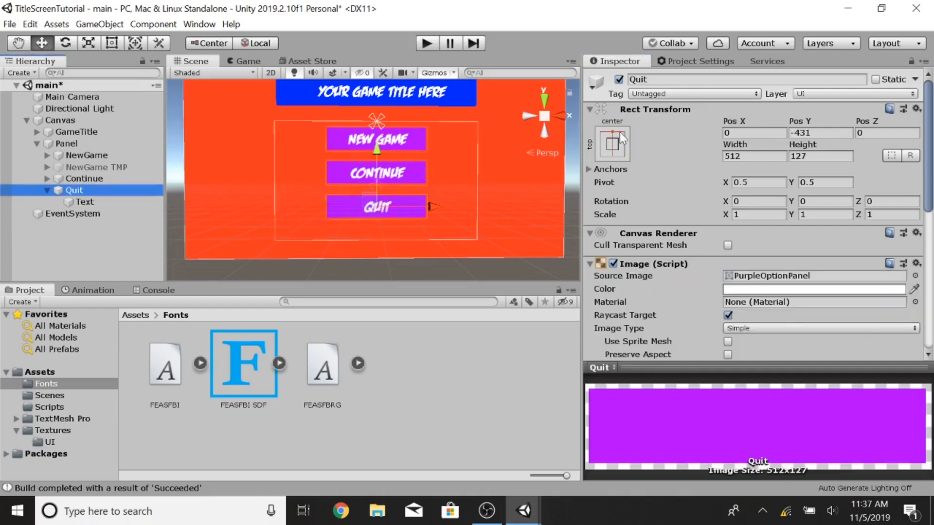
{"action": "left_click", "coordinate": [614, 145]}
{"action": "left_click", "coordinate": [699, 320]}
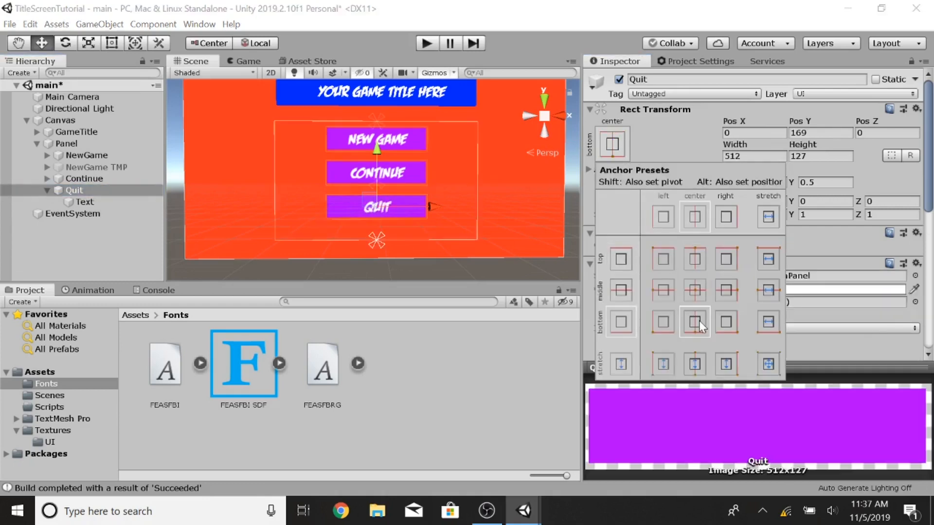
{"action": "left_click", "coordinate": [675, 131]}
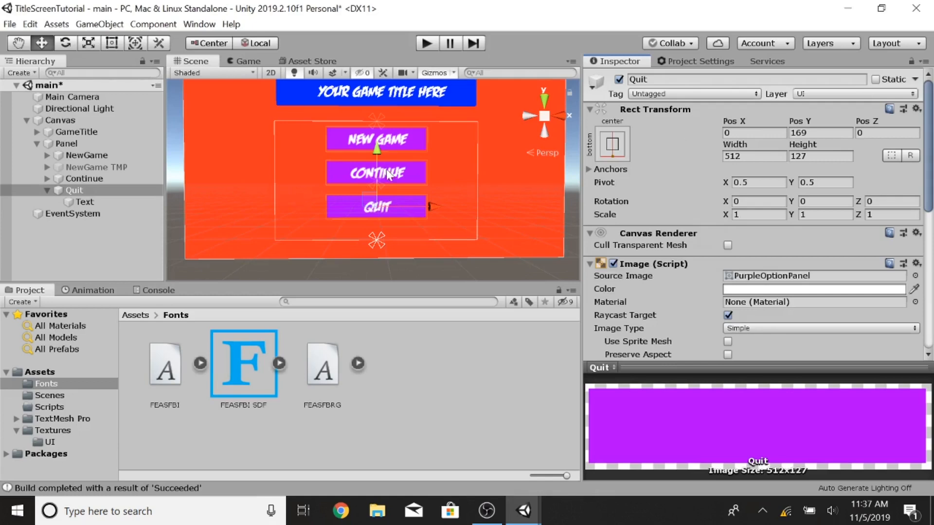
Step: Move NewGame TMP to the bottom of the Panel's children and select it
{"action": "left_click", "coordinate": [48, 189]}
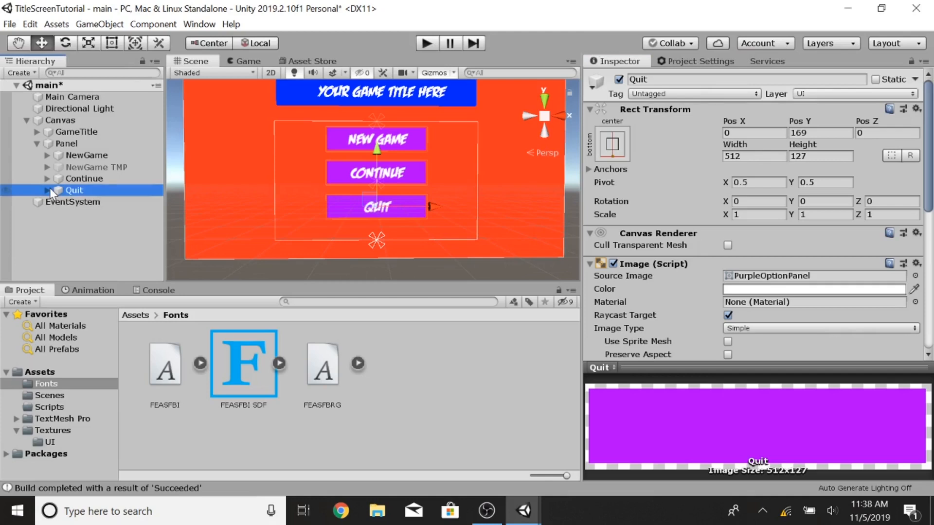
{"action": "left_click", "coordinate": [72, 169]}
{"action": "mouse_move", "coordinate": [71, 179]}
{"action": "left_mouse_down"}
{"action": "mouse_move", "coordinate": [72, 163]}
{"action": "mouse_move", "coordinate": [82, 174]}
{"action": "left_mouse_up"}
{"action": "left_click", "coordinate": [86, 189]}
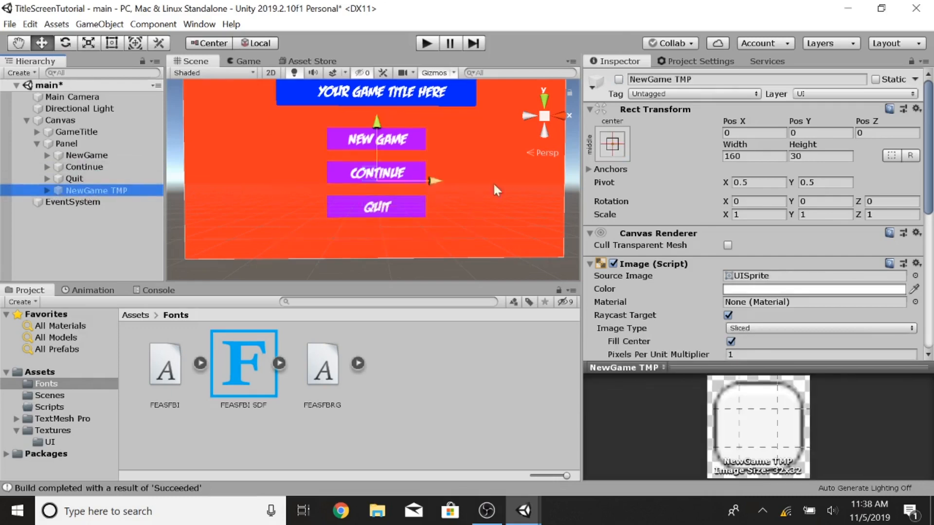
Step: Build and run the game to test the title screen
{"action": "left_click", "coordinate": [10, 24]}
{"action": "left_click", "coordinate": [43, 170]}
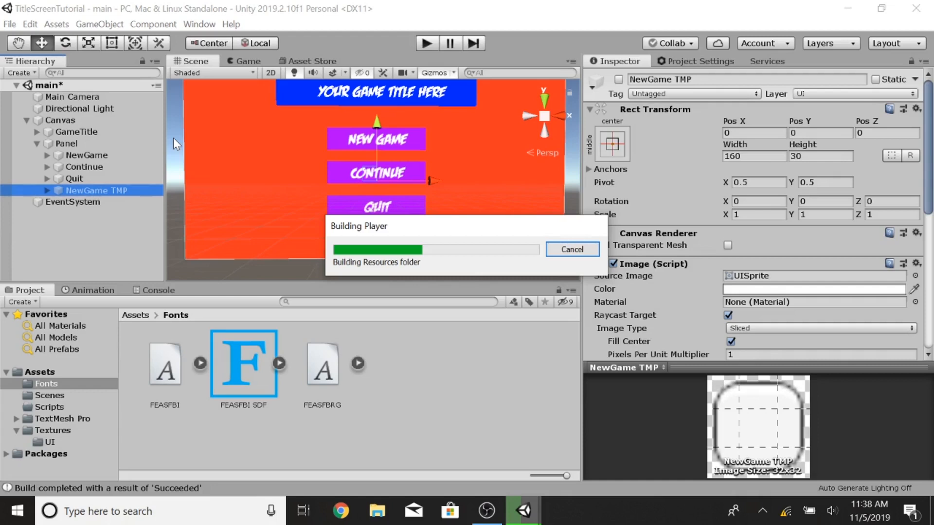
{"action": "left_click", "coordinate": [73, 120]}
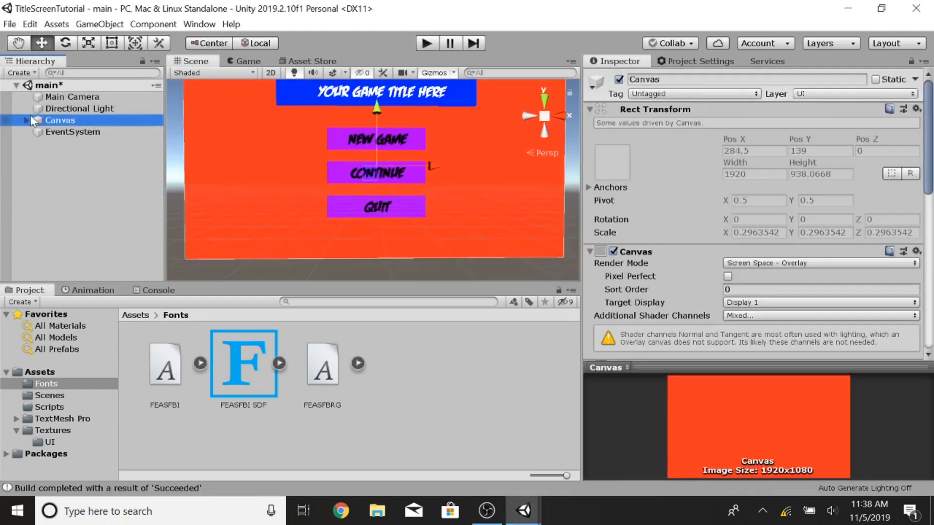
{"action": "left_click", "coordinate": [26, 121]}
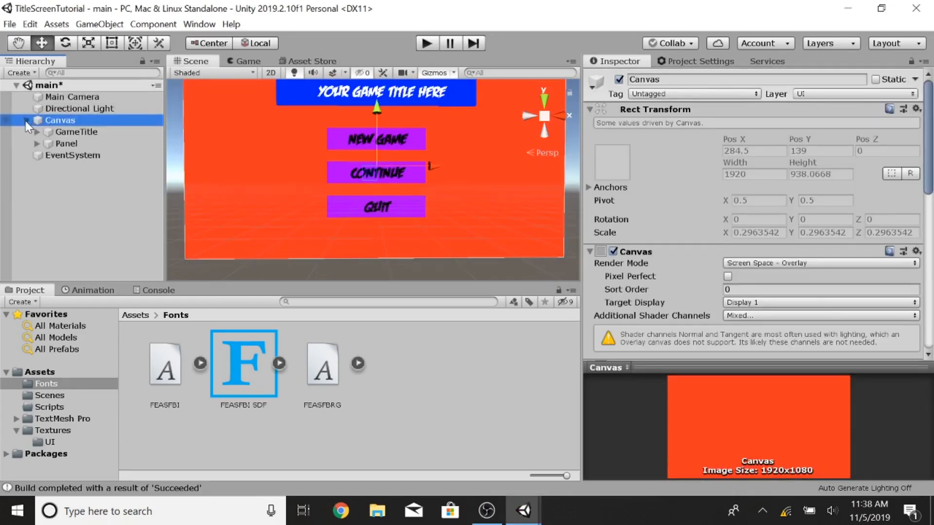
{"action": "double_click", "coordinate": [269, 252]}
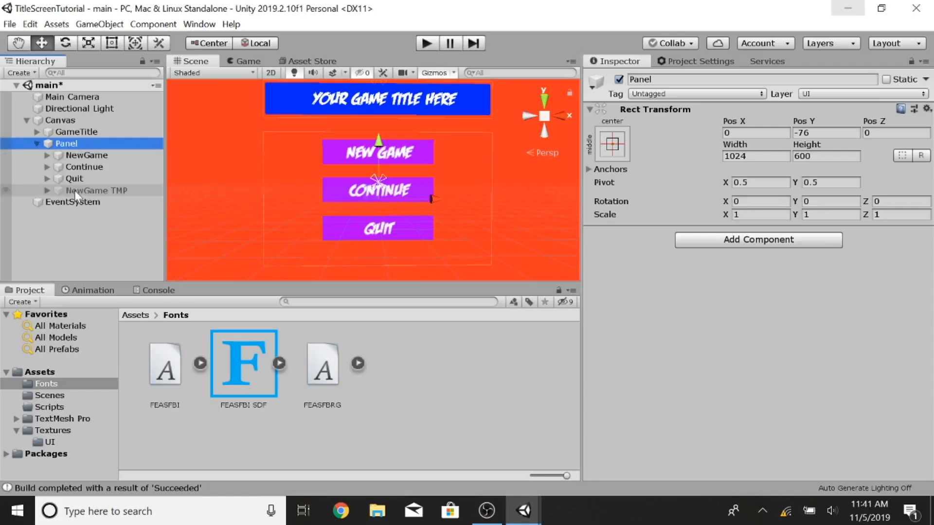
Step: Deactivate the NewGame, Continue and Quit buttons
{"action": "left_click", "coordinate": [74, 191]}
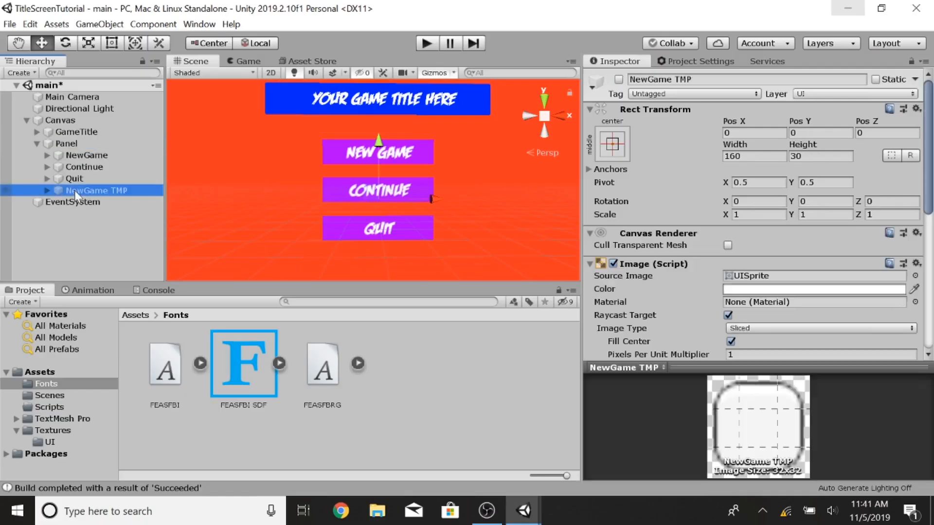
{"action": "left_click", "coordinate": [82, 155]}
{"action": "key", "text": "alt+shift+a"}
{"action": "left_click", "coordinate": [85, 166]}
{"action": "key", "text": "alt+shift+a"}
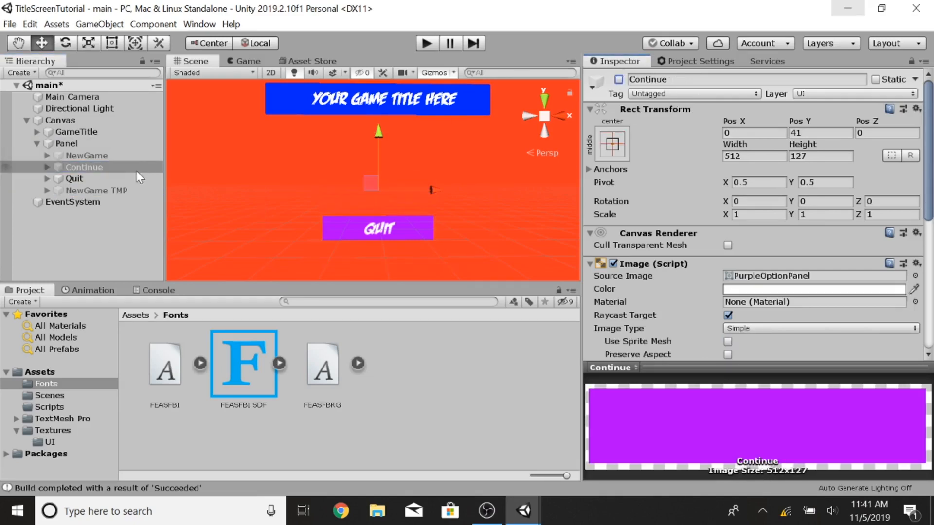
{"action": "left_click", "coordinate": [120, 178]}
{"action": "key", "text": "alt+shift+a"}
{"action": "left_click", "coordinate": [74, 189]}
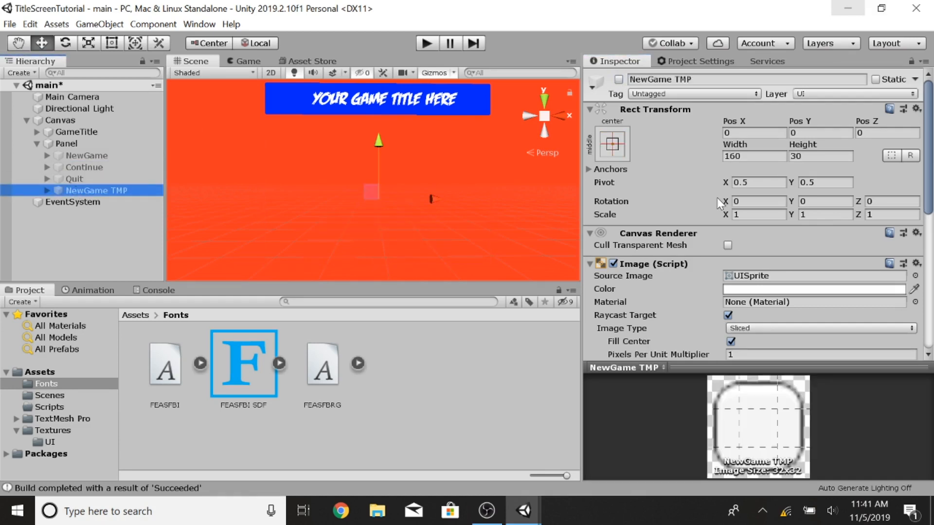
Step: Activate the NewGame TMP button
{"action": "scroll", "coordinate": [717, 197], "scroll_direction": "down", "scroll_amount": 6}
{"action": "scroll", "coordinate": [702, 208], "scroll_direction": "up", "scroll_amount": 3}
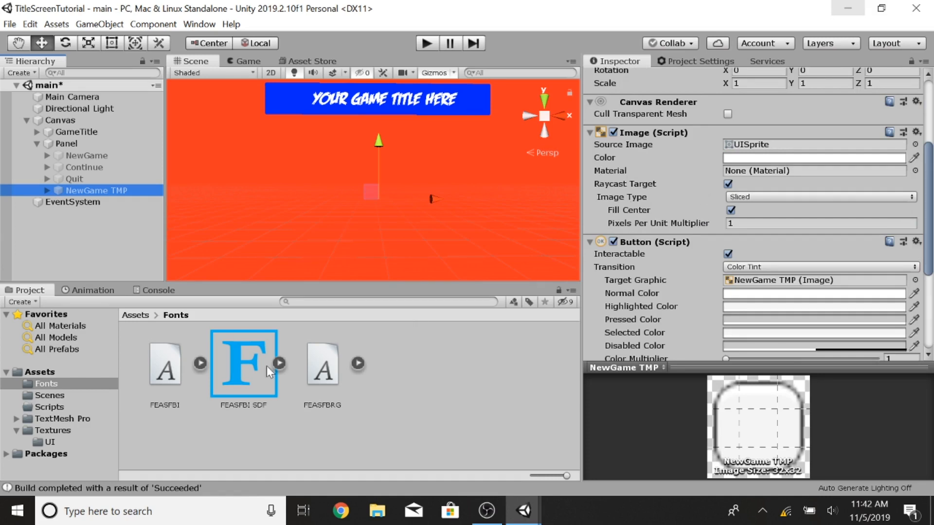
{"action": "scroll", "coordinate": [629, 113], "scroll_direction": "up", "scroll_amount": 4}
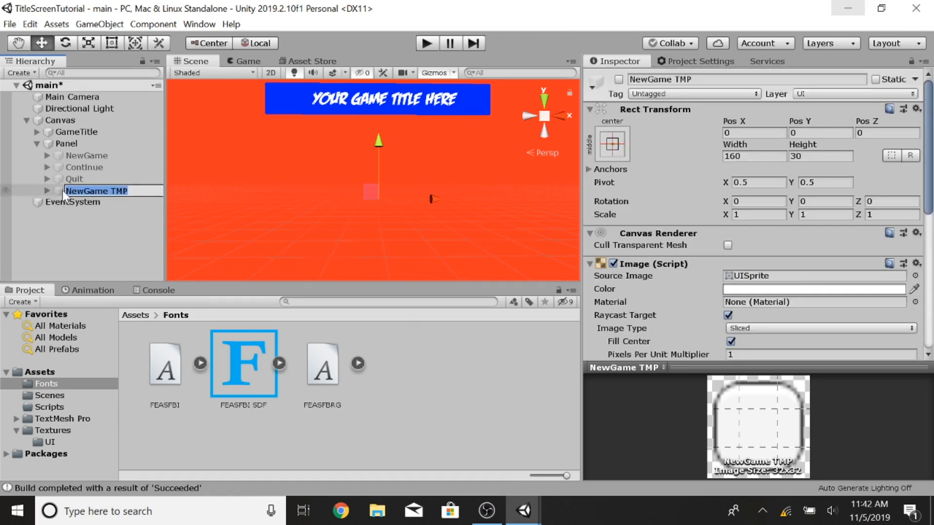
{"action": "left_click", "coordinate": [618, 79]}
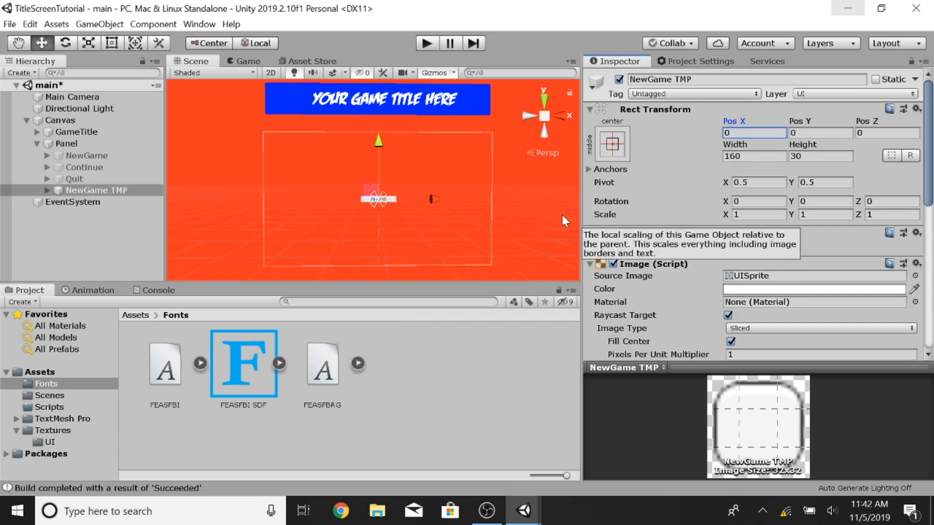
Step: Assign the PurpleOptionPanel texture as the NewGame TMP button's source image
{"action": "scroll", "coordinate": [697, 223], "scroll_direction": "down", "scroll_amount": 3}
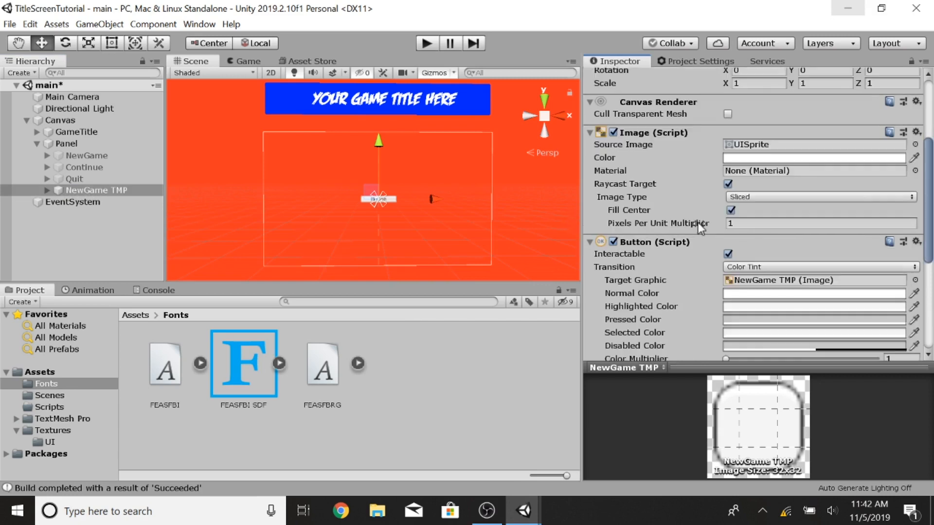
{"action": "left_click", "coordinate": [49, 442]}
{"action": "left_click_drag", "start_coordinate": [323, 370], "coordinate": [744, 152]}
Step: Set the button transition to Sprite Swap, with HighlightOptionPanel as highlighted sprite and PurpleOptionPanel as pressed sprite
{"action": "scroll", "coordinate": [751, 149], "scroll_direction": "down", "scroll_amount": 3}
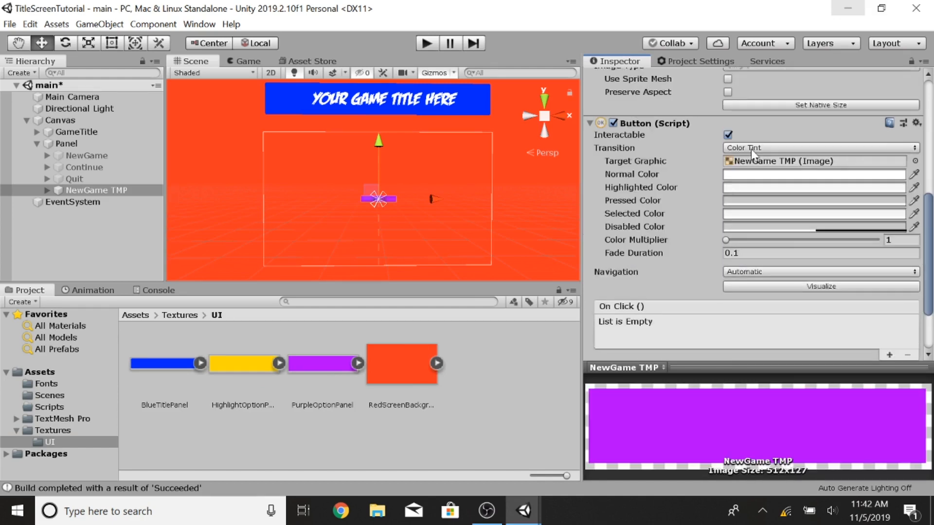
{"action": "left_click", "coordinate": [751, 147]}
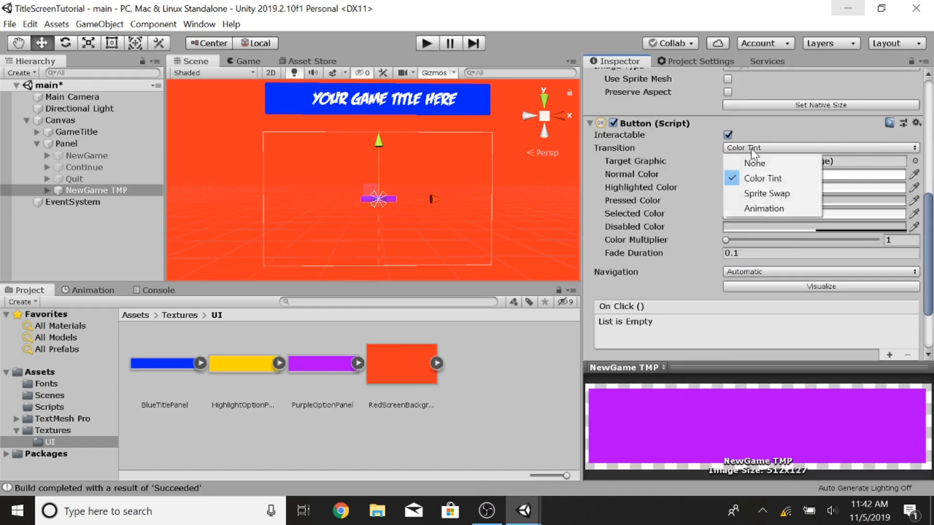
{"action": "left_click", "coordinate": [763, 194]}
{"action": "left_click_drag", "start_coordinate": [227, 367], "coordinate": [757, 174]}
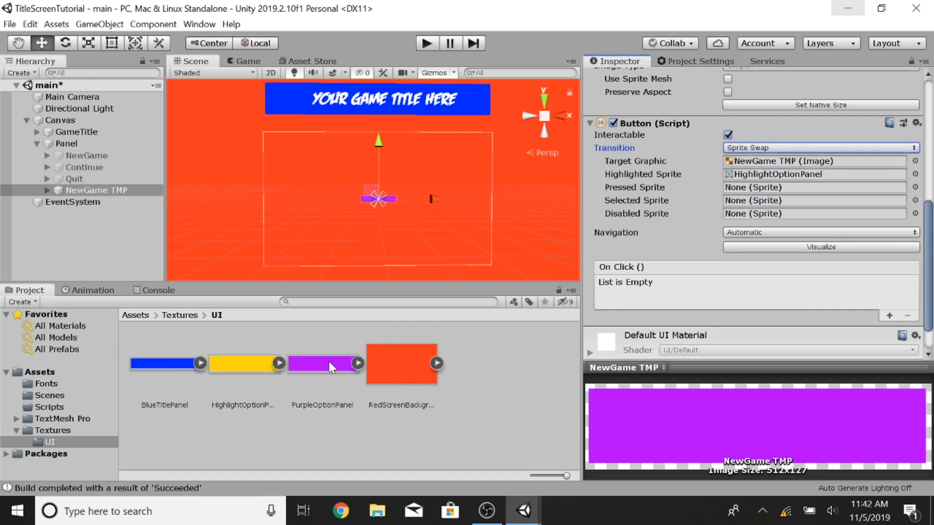
{"action": "left_click_drag", "start_coordinate": [331, 368], "coordinate": [744, 191]}
{"action": "left_click", "coordinate": [695, 184]}
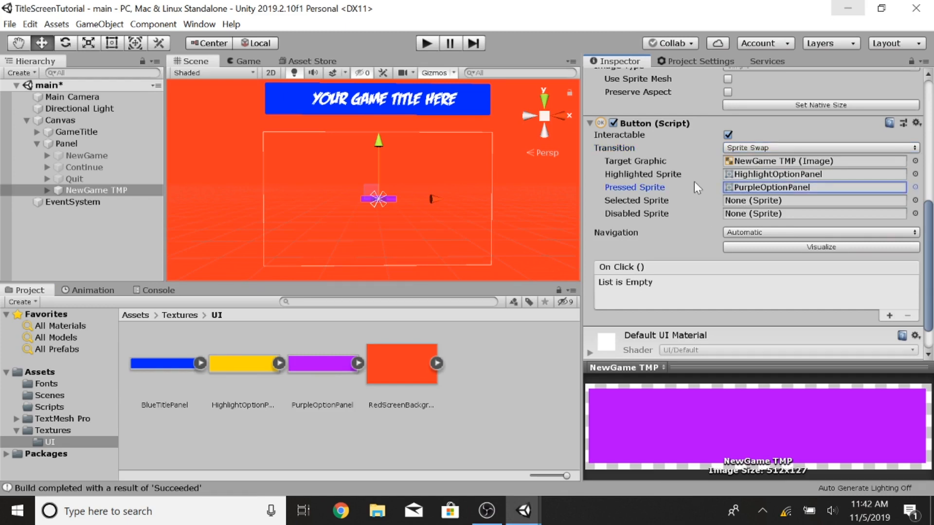
Step: Set the NewGame TMP button's width to 512 and height to 127
{"action": "scroll", "coordinate": [694, 181], "scroll_direction": "up", "scroll_amount": 10}
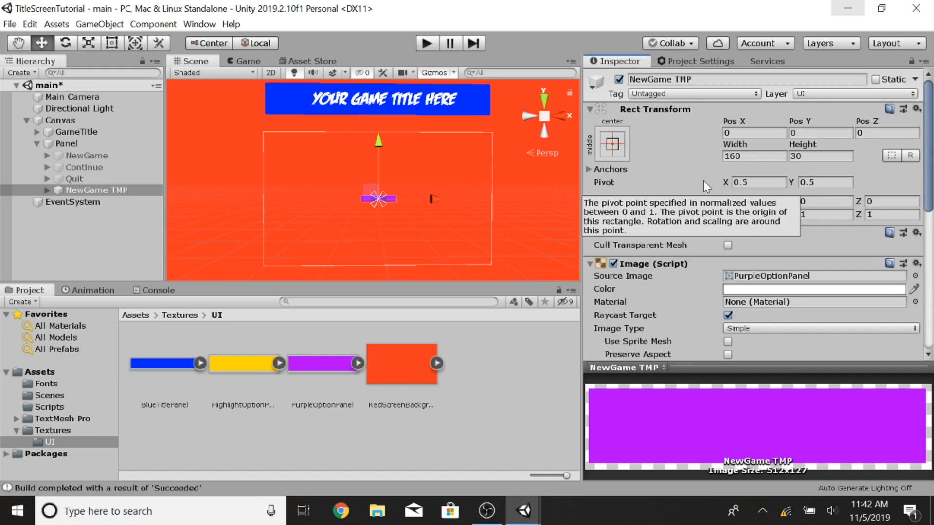
{"action": "left_click", "coordinate": [753, 156]}
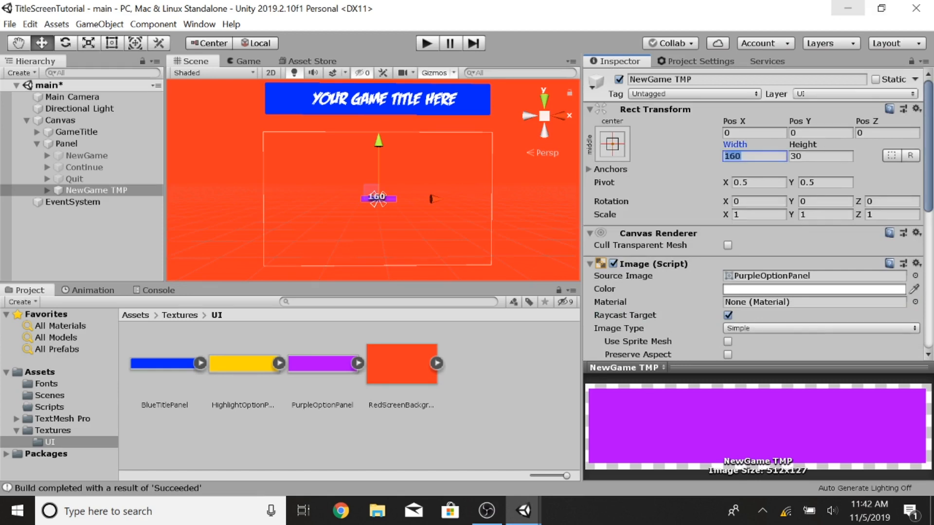
{"action": "type", "text": "512"}
{"action": "key", "text": "Tab"}
{"action": "type", "text": "127"}
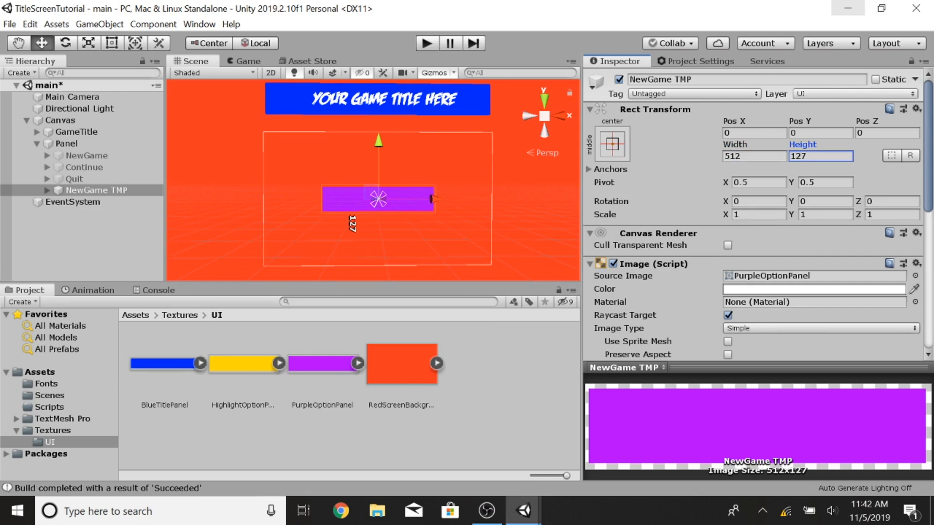
Step: Set the NewGame TMP button's anchor preset to top centre and move it up below the title
{"action": "scroll", "coordinate": [664, 182], "scroll_direction": "down", "scroll_amount": 10}
{"action": "scroll", "coordinate": [664, 183], "scroll_direction": "up", "scroll_amount": 9}
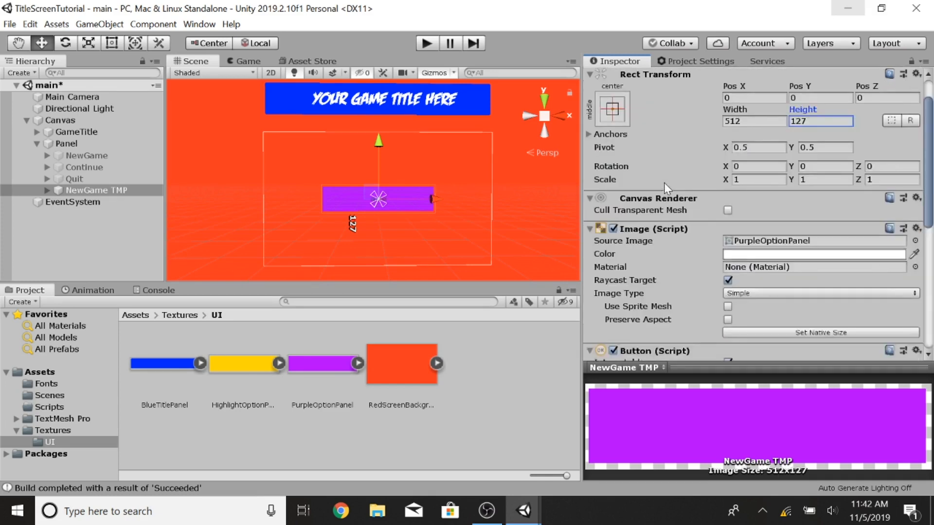
{"action": "scroll", "coordinate": [664, 182], "scroll_direction": "up", "scroll_amount": 1}
{"action": "left_click", "coordinate": [613, 143]}
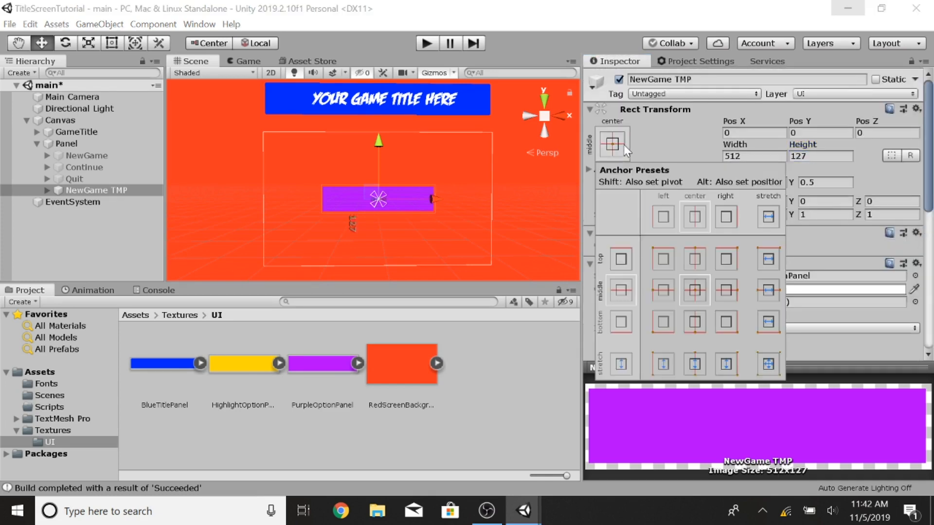
{"action": "left_click", "coordinate": [696, 258]}
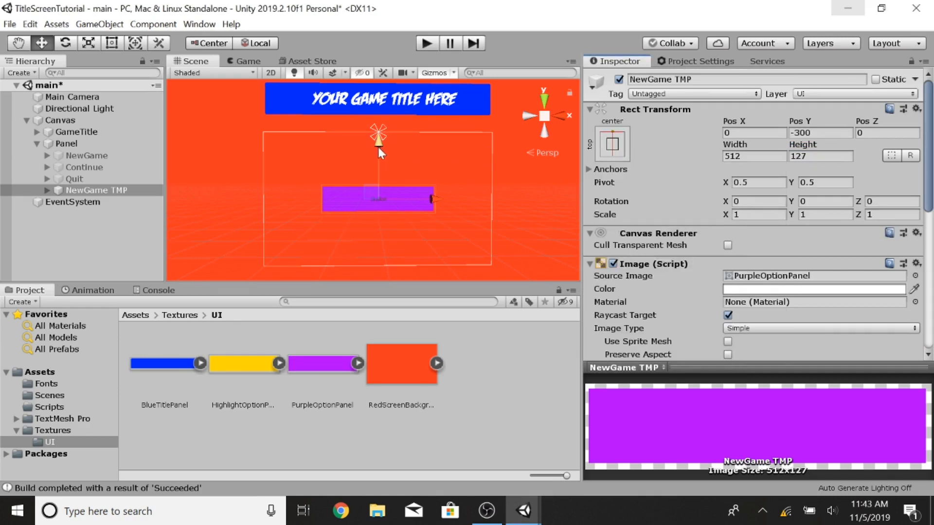
{"action": "left_click_drag", "start_coordinate": [379, 147], "coordinate": [378, 102]}
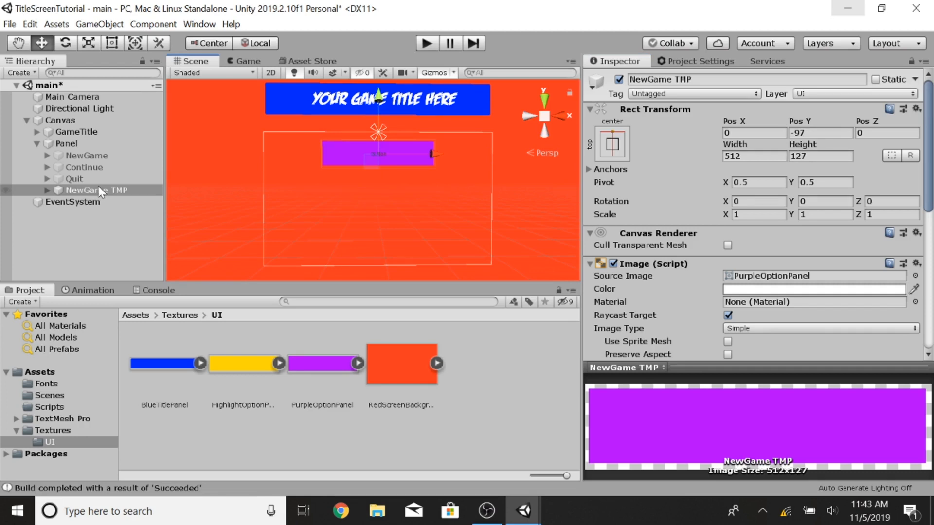
Step: Change the NewGame TMP button's label text to NEW GAME
{"action": "left_click", "coordinate": [47, 190]}
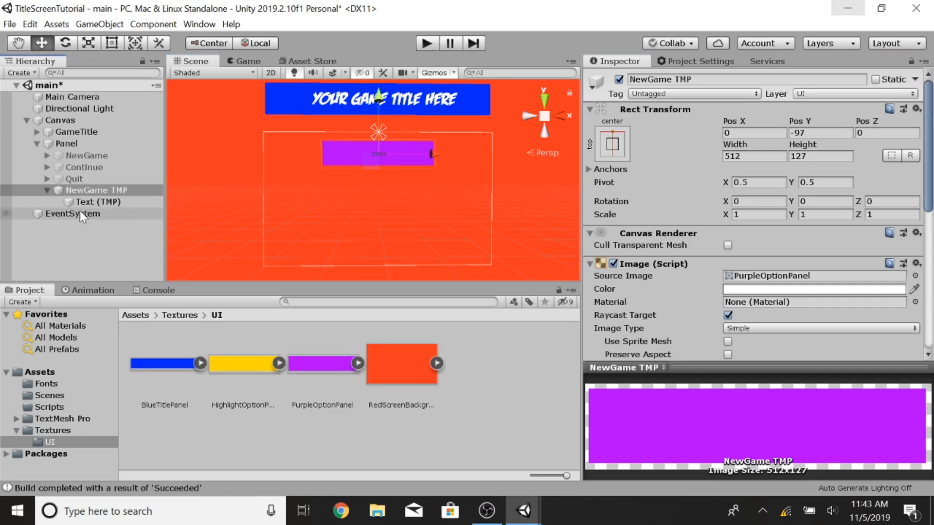
{"action": "left_click", "coordinate": [83, 202]}
{"action": "left_click", "coordinate": [613, 297]}
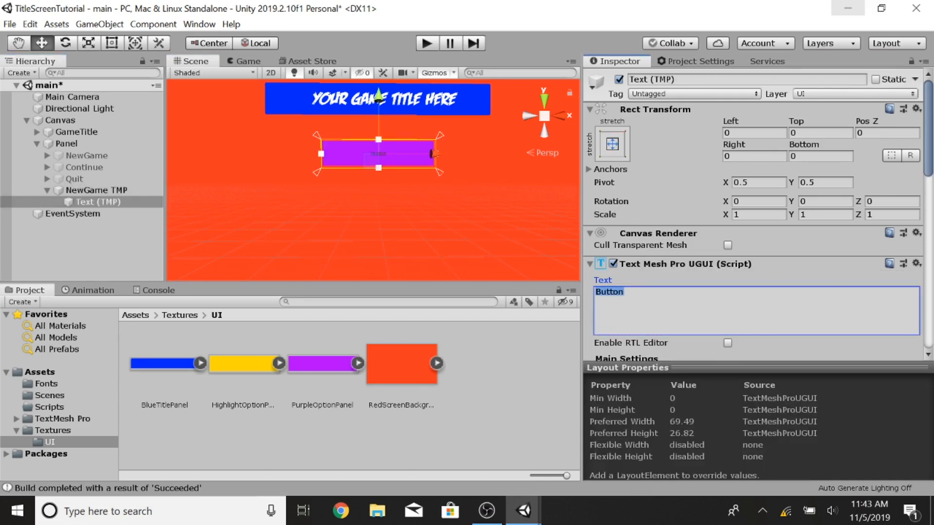
{"action": "type", "text": "NEW GAME"}
Step: Set the label's font size to 80 and its font asset to FEASFBI SDF
{"action": "scroll", "coordinate": [710, 234], "scroll_direction": "down", "scroll_amount": 3}
{"action": "left_click", "coordinate": [743, 284]}
{"action": "type", "text": "80"}
{"action": "key", "text": "shift+Tab"}
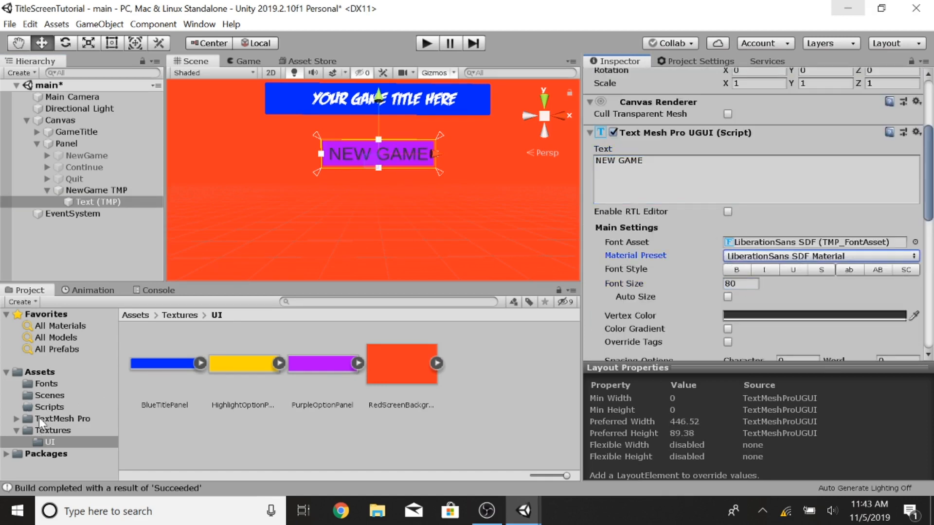
{"action": "left_click", "coordinate": [43, 387]}
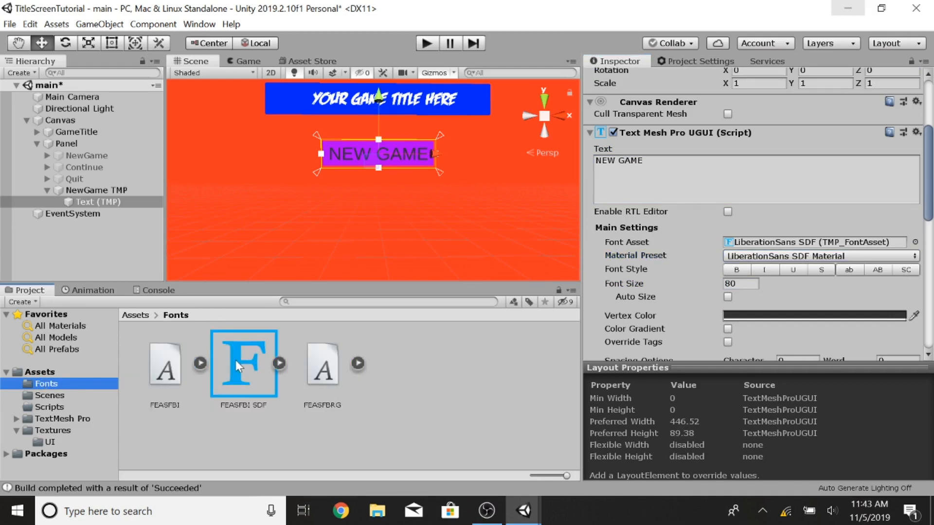
{"action": "left_click_drag", "start_coordinate": [241, 364], "coordinate": [751, 246]}
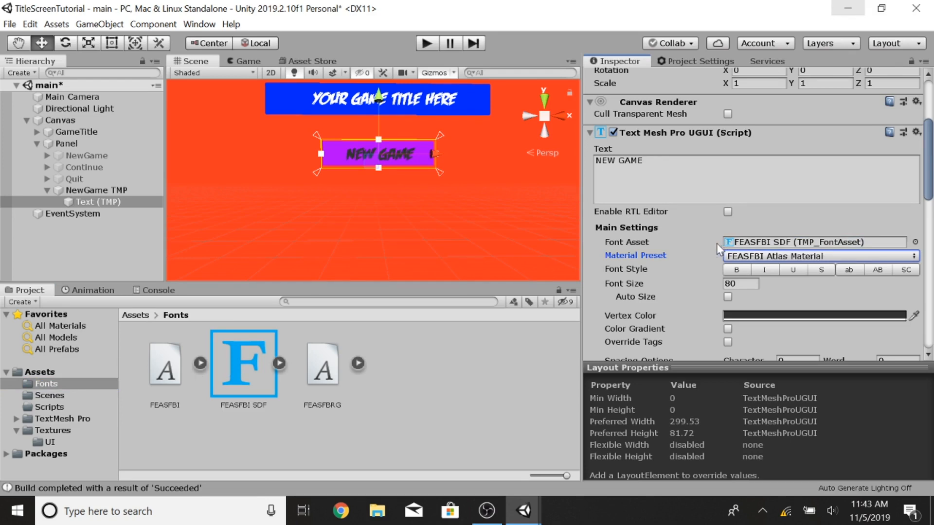
Step: Set the NewGame TMP label's vertex colour to white
{"action": "scroll", "coordinate": [715, 251], "scroll_direction": "down", "scroll_amount": 5}
{"action": "left_click", "coordinate": [772, 185]}
{"action": "left_click_drag", "start_coordinate": [59, 142], "coordinate": [30, 73]}
{"action": "left_click", "coordinate": [819, 161]}
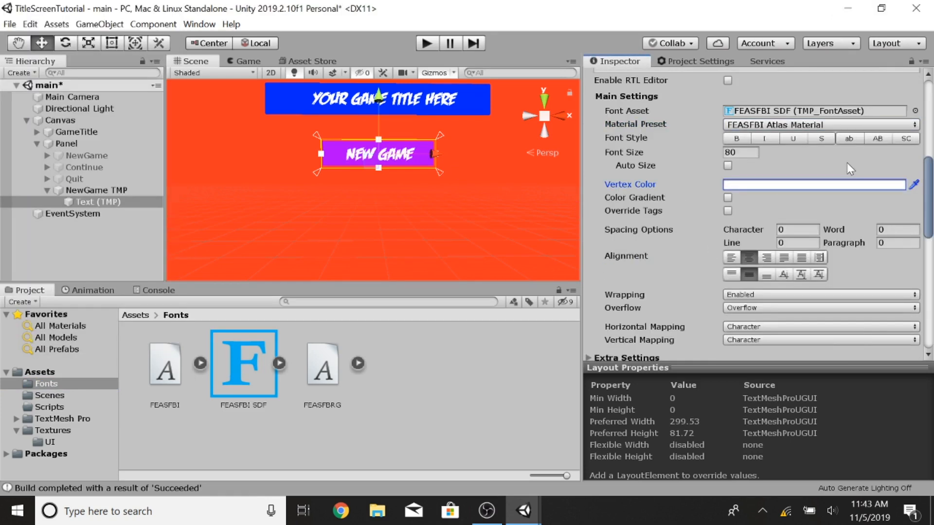
Step: Duplicate the NewGame TMP button twice and rename the first copy Continue TMP
{"action": "left_click", "coordinate": [28, 189]}
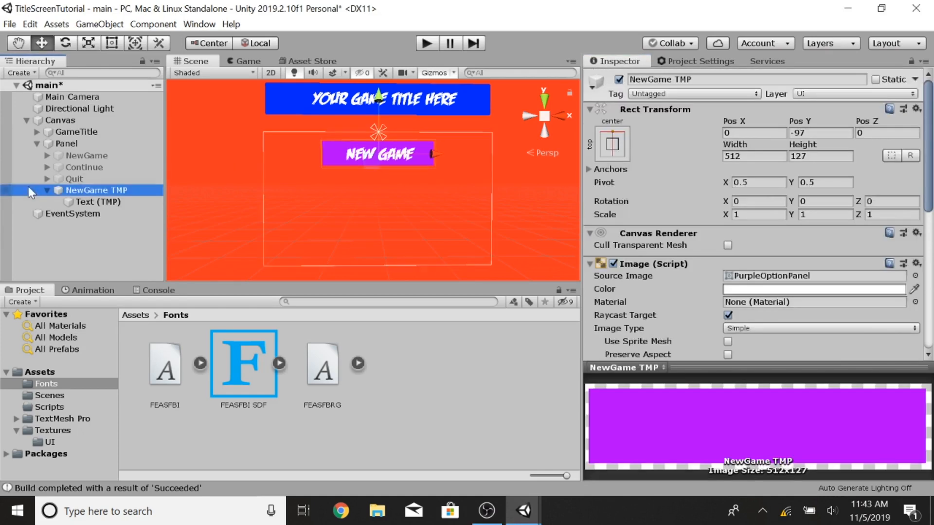
{"action": "left_click", "coordinate": [48, 190]}
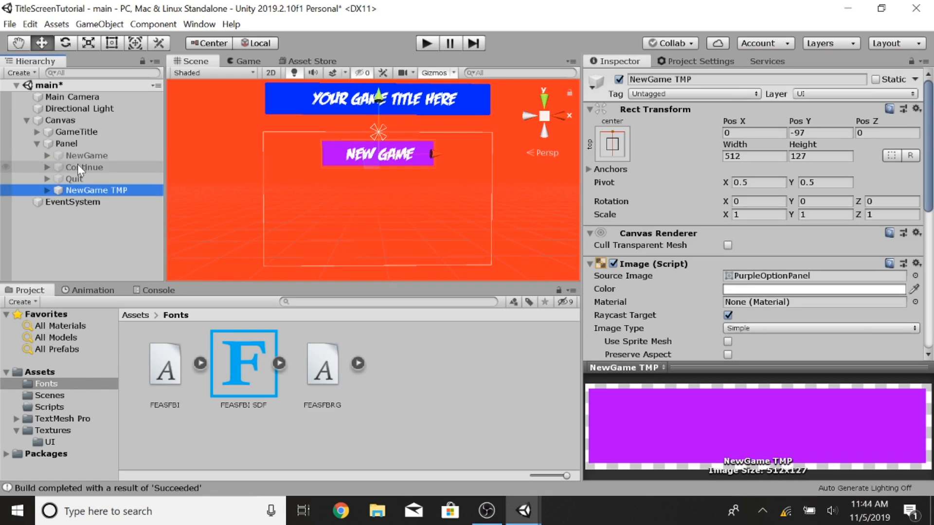
{"action": "key", "text": "ctrl+d"}
{"action": "key", "text": "ctrl+d"}
{"action": "left_click", "coordinate": [95, 202]}
{"action": "left_click", "coordinate": [681, 79]}
{"action": "type", "text": "Continue"}
{"action": "key", "text": "Return"}
{"action": "left_click", "coordinate": [680, 79]}
{"action": "left_click", "coordinate": [681, 79]}
{"action": "type", "text": "TMP"}
{"action": "key", "text": "Return"}
Step: Rename the second duplicated button Quit
{"action": "right_click", "coordinate": [111, 214]}
{"action": "left_click", "coordinate": [162, 259]}
{"action": "left_click", "coordinate": [720, 81]}
{"action": "type", "text": "Quit"}
{"action": "key", "text": "Return"}
Step: Set the NewGame TMP button's Pos Y to -100
{"action": "left_click", "coordinate": [91, 202]}
{"action": "left_click_drag", "start_coordinate": [379, 94], "coordinate": [380, 95]}
{"action": "left_click", "coordinate": [115, 190]}
{"action": "left_click", "coordinate": [807, 133]}
{"action": "type", "text": "-9"}
{"action": "key", "text": "BackSpace"}
{"action": "type", "text": "100"}
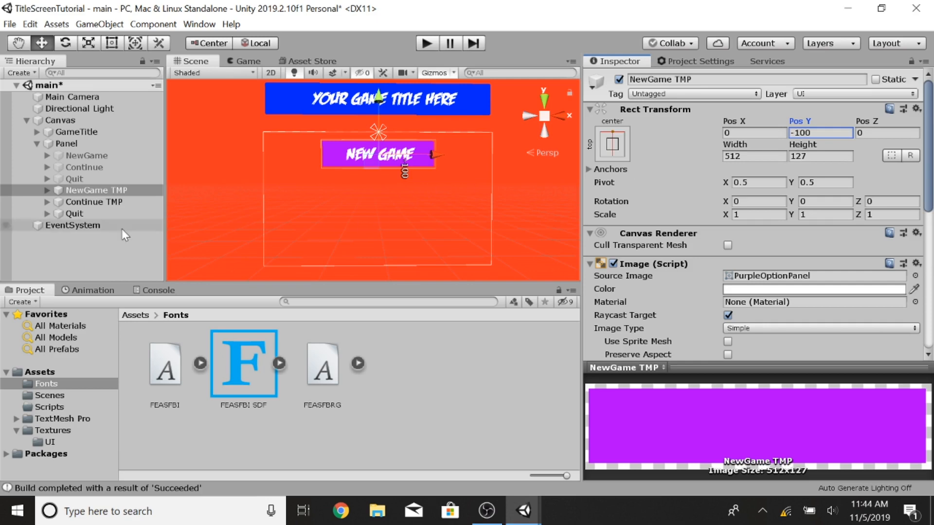
Step: Set the Continue TMP button's Pos Y to -250
{"action": "left_click", "coordinate": [93, 202]}
{"action": "type", "text": "-200"}
{"action": "key", "text": "BackSpace"}
{"action": "key", "text": "BackSpace"}
{"action": "key", "text": "BackSpace"}
{"action": "type", "text": "300"}
{"action": "key", "text": "BackSpace"}
{"action": "key", "text": "BackSpace"}
{"action": "key", "text": "BackSpace"}
{"action": "type", "text": "250"}
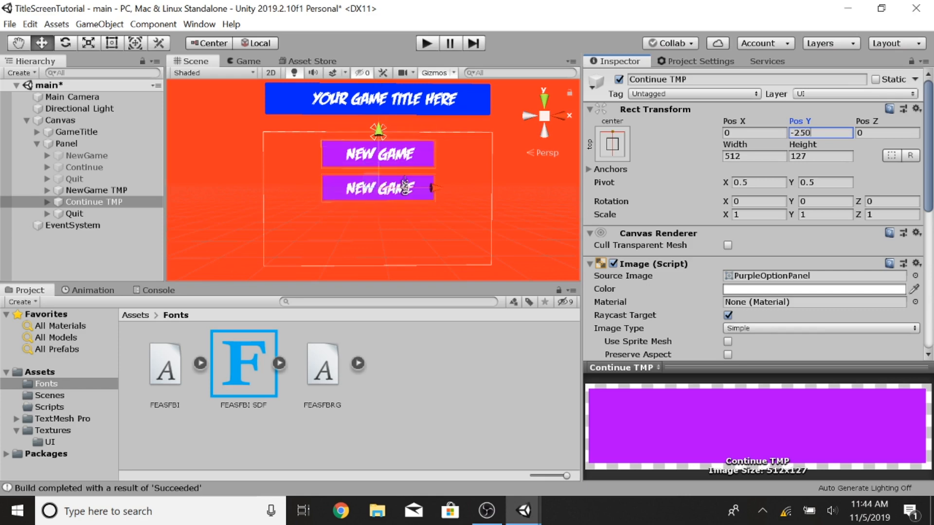
Step: Set the Quit button's Pos Y to -400
{"action": "left_click", "coordinate": [812, 156]}
{"action": "left_click", "coordinate": [73, 215]}
{"action": "left_click", "coordinate": [823, 133]}
{"action": "key", "text": "BackSpace"}
{"action": "type", "text": "-500"}
{"action": "key", "text": "BackSpace"}
{"action": "key", "text": "BackSpace"}
{"action": "key", "text": "BackSpace"}
{"action": "type", "text": "350"}
{"action": "key", "text": "BackSpace"}
{"action": "key", "text": "BackSpace"}
{"action": "key", "text": "BackSpace"}
{"action": "type", "text": "400"}
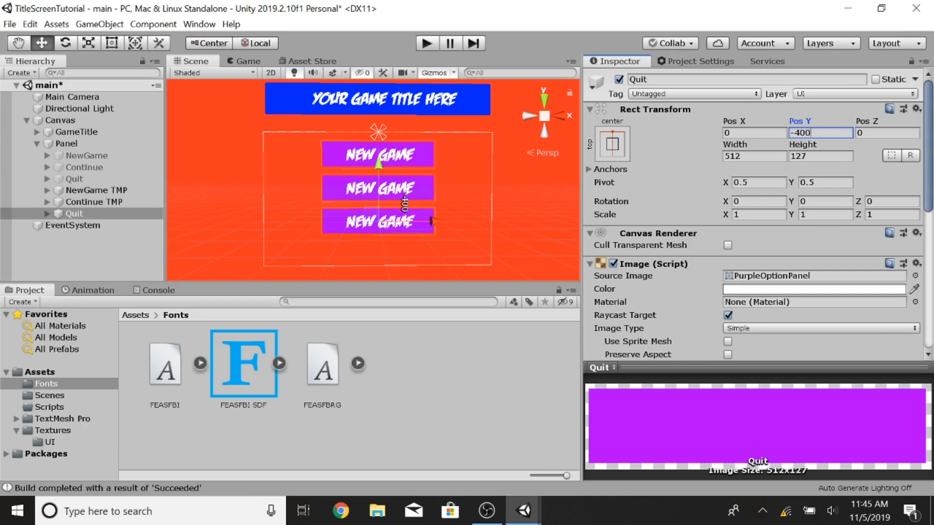
Step: Change the Quit button's label text to QUIT
{"action": "scroll", "coordinate": [719, 299], "scroll_direction": "down", "scroll_amount": 10}
{"action": "scroll", "coordinate": [719, 298], "scroll_direction": "up", "scroll_amount": 9}
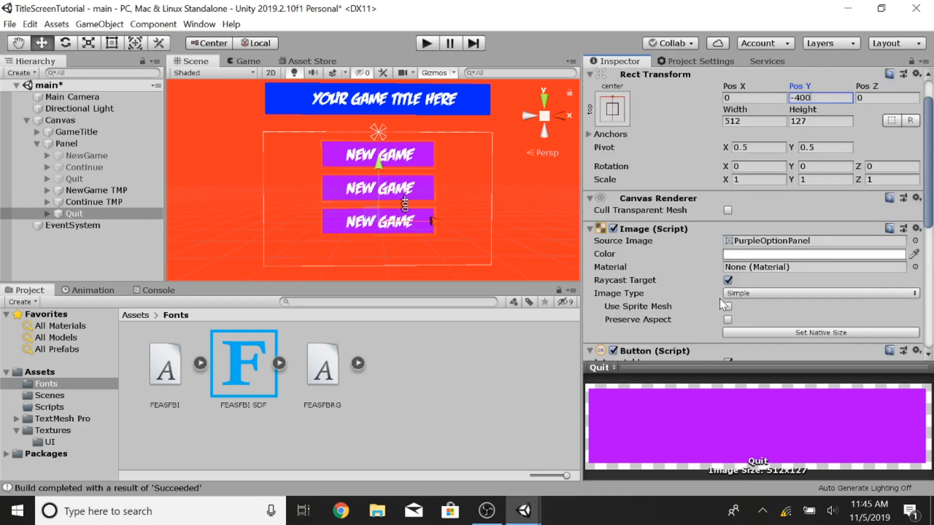
{"action": "scroll", "coordinate": [729, 244], "scroll_direction": "down", "scroll_amount": 10}
{"action": "scroll", "coordinate": [696, 191], "scroll_direction": "up", "scroll_amount": 11}
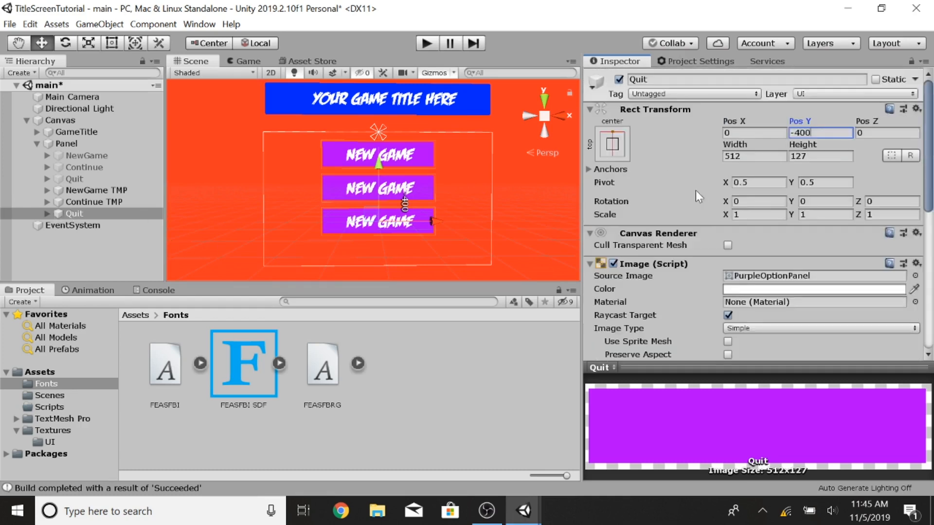
{"action": "left_click", "coordinate": [48, 213]}
{"action": "left_click", "coordinate": [97, 225]}
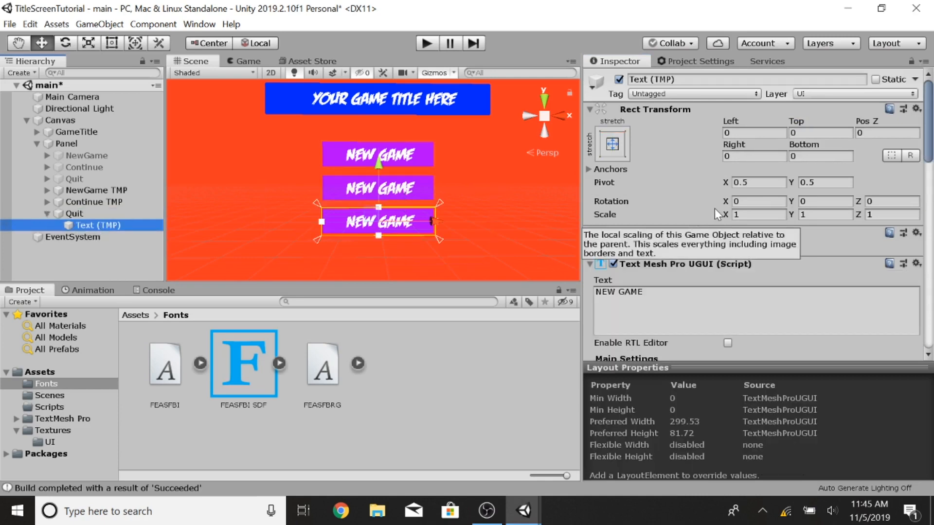
{"action": "left_click", "coordinate": [593, 307]}
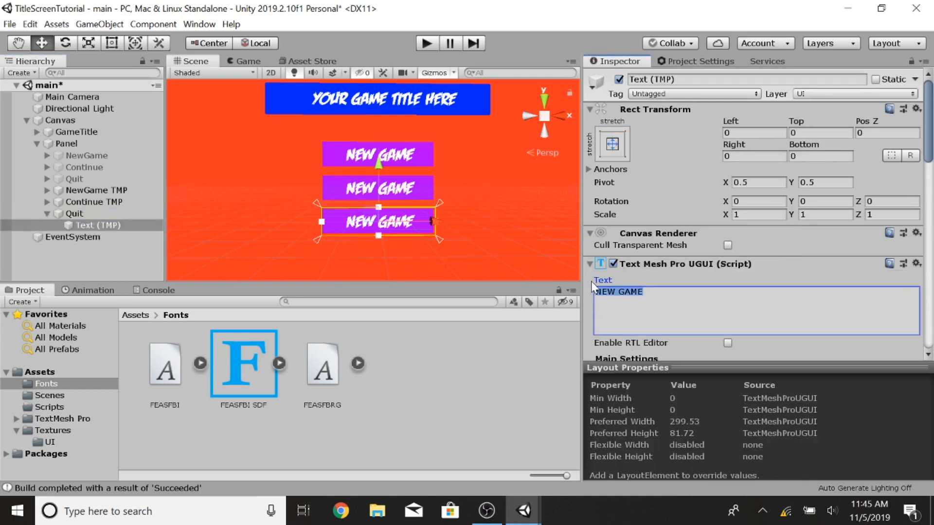
{"action": "type", "text": "QUIT"}
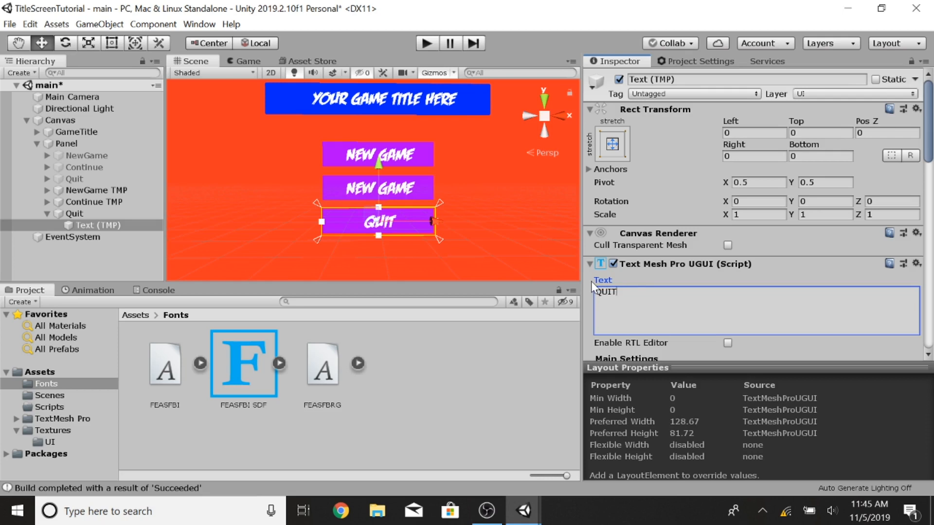
Step: Change the Continue TMP button's label text to CONTINUE
{"action": "left_click", "coordinate": [47, 214]}
{"action": "left_click", "coordinate": [77, 202]}
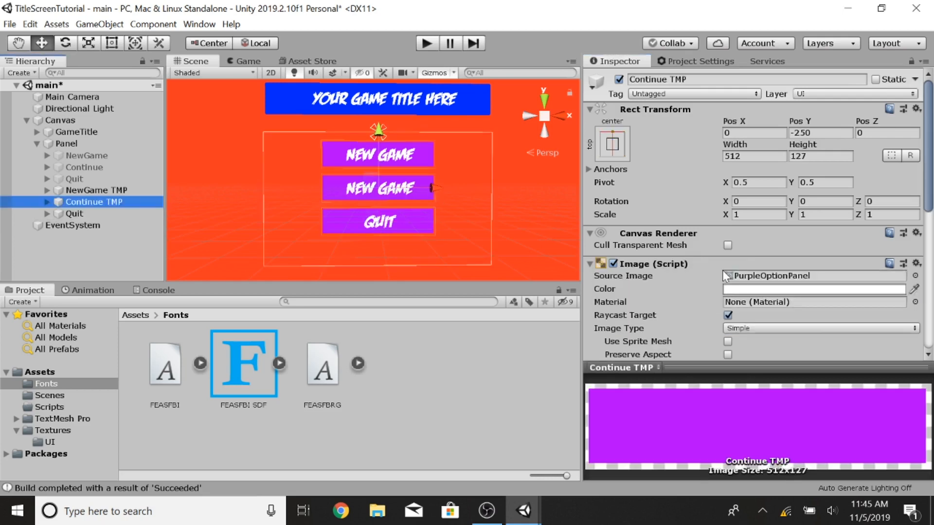
{"action": "scroll", "coordinate": [730, 292], "scroll_direction": "down", "scroll_amount": 6}
{"action": "left_click", "coordinate": [47, 202]}
{"action": "left_click", "coordinate": [98, 213]}
{"action": "left_click", "coordinate": [618, 167]}
{"action": "type", "text": "CONTINUE"}
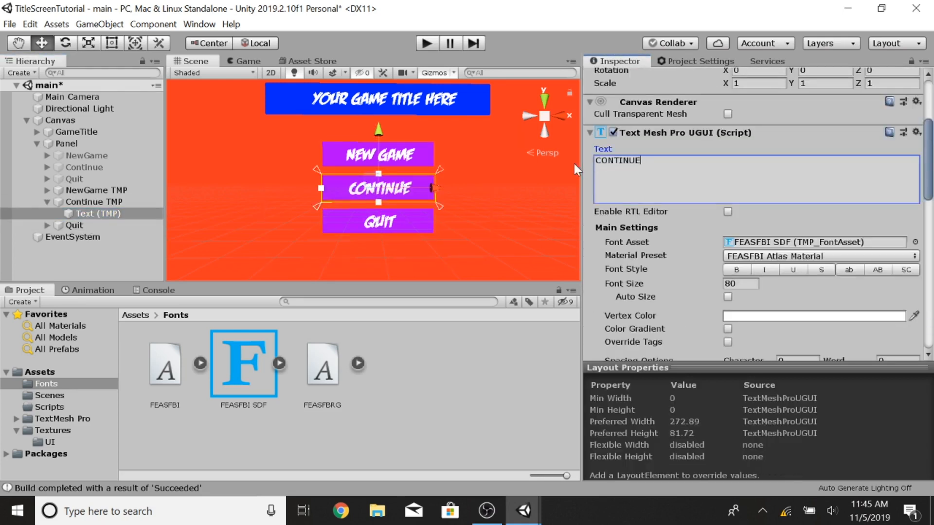
{"action": "scroll", "coordinate": [311, 165], "scroll_direction": "down", "scroll_amount": 2}
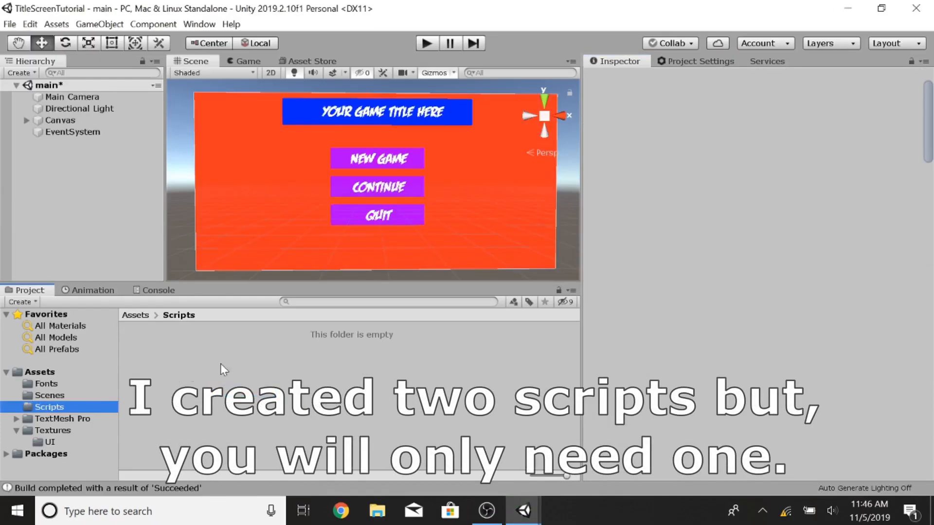
Step: Create a C# script named ButtonScripts in the Scripts folder
{"action": "right_click", "coordinate": [177, 372]}
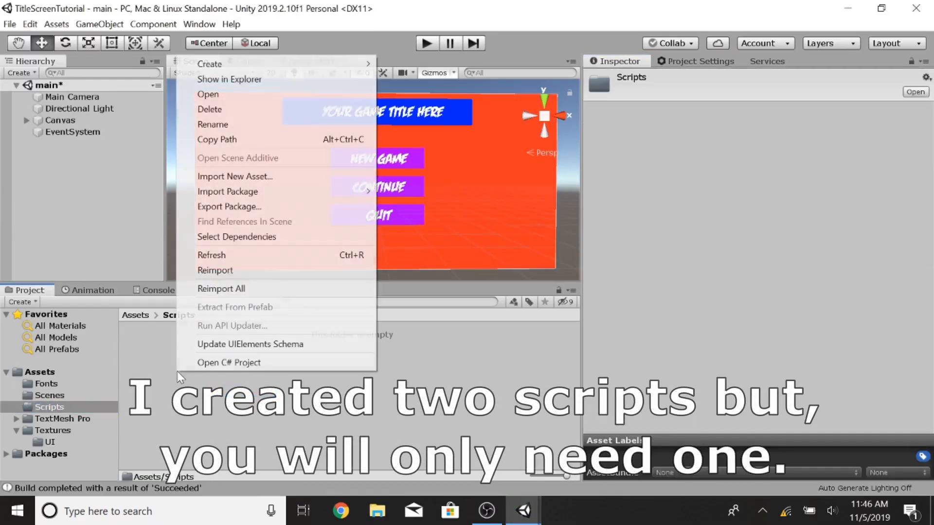
{"action": "mouse_move", "coordinate": [316, 73]}
{"action": "left_click", "coordinate": [412, 30]}
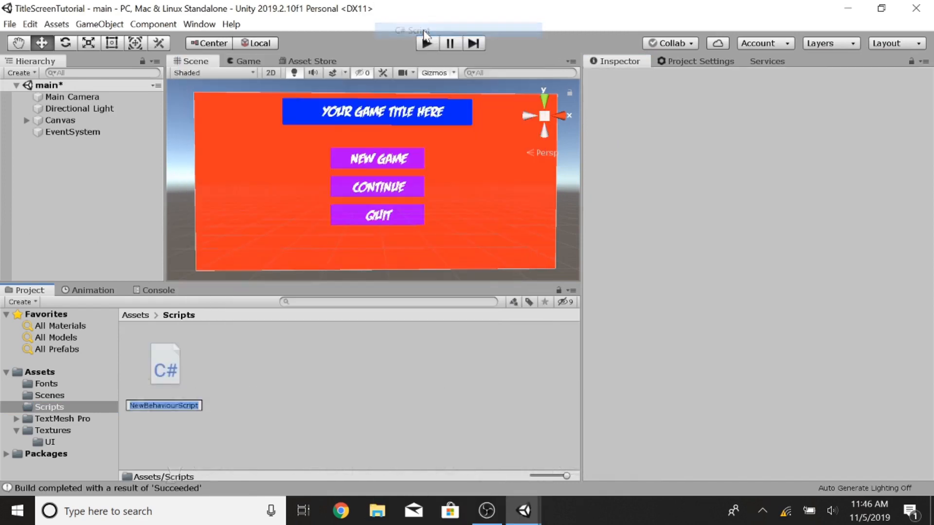
{"action": "type", "text": "ButtonScripts"}
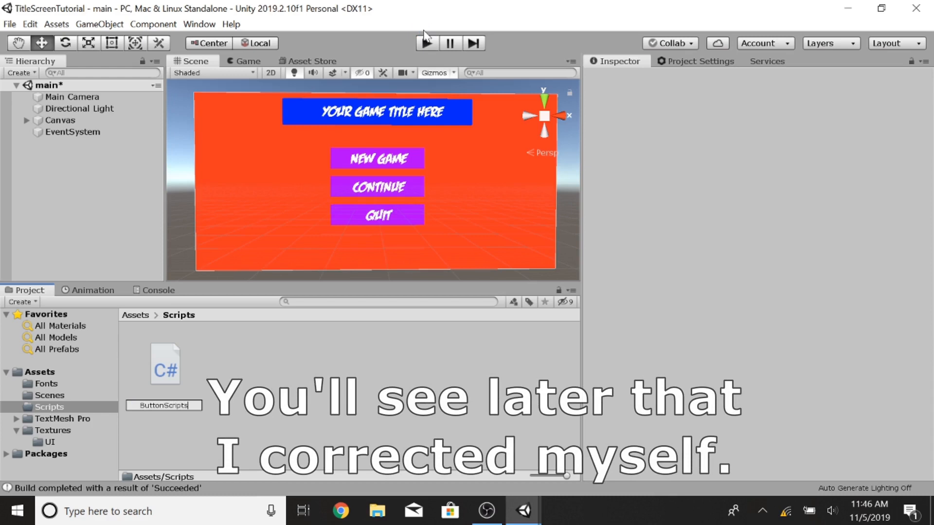
{"action": "key", "text": "Return"}
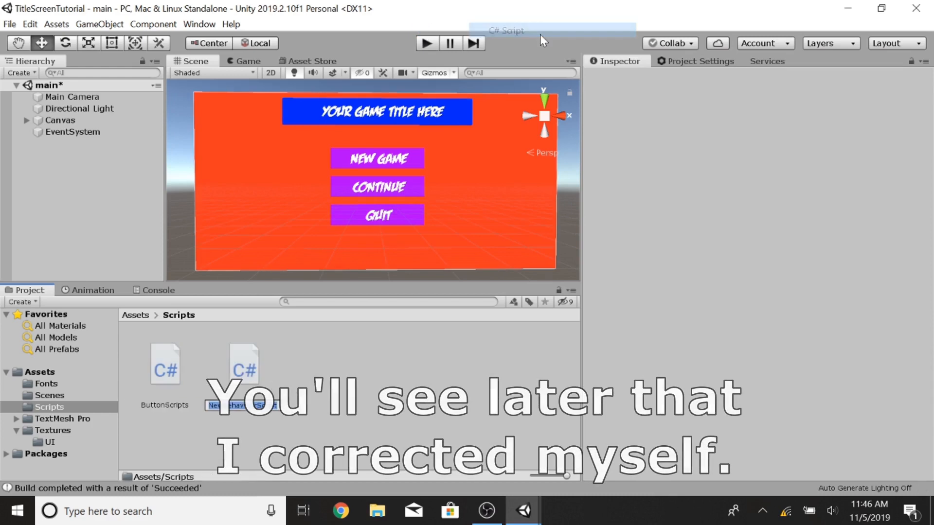
Step: Create a second C# script named TMPButtonScripts in the Scripts folder
{"action": "type", "text": "TMPButtonScripts"}
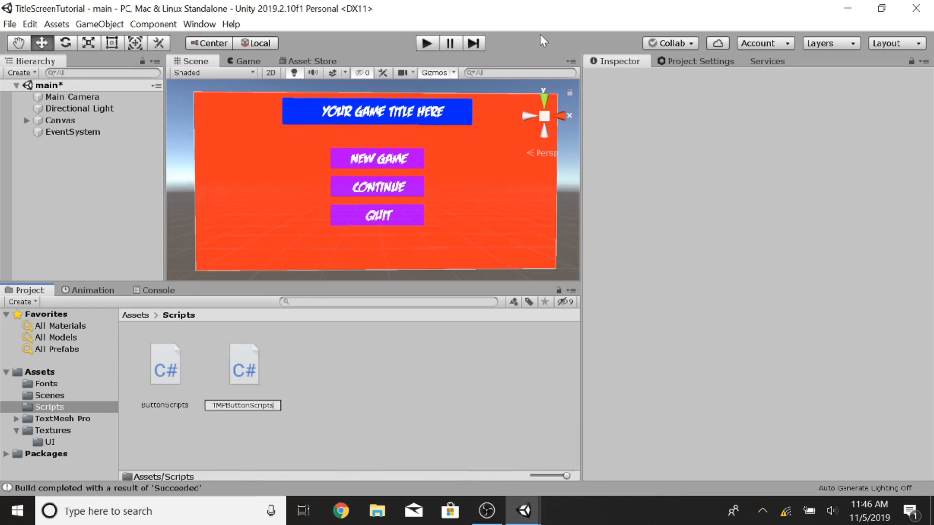
{"action": "key", "text": "Return"}
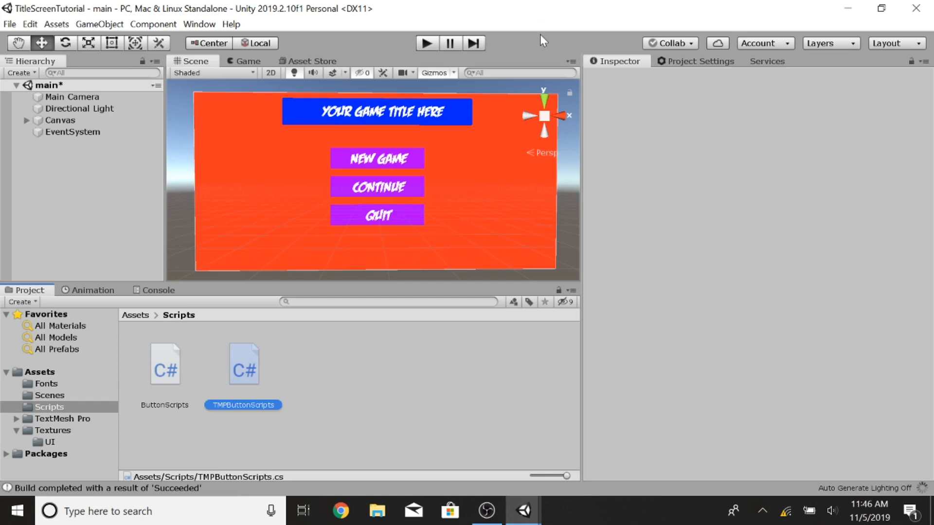
Step: Open ButtonScripts in Visual Studio and delete the default Start and Update methods
{"action": "double_click", "coordinate": [162, 373]}
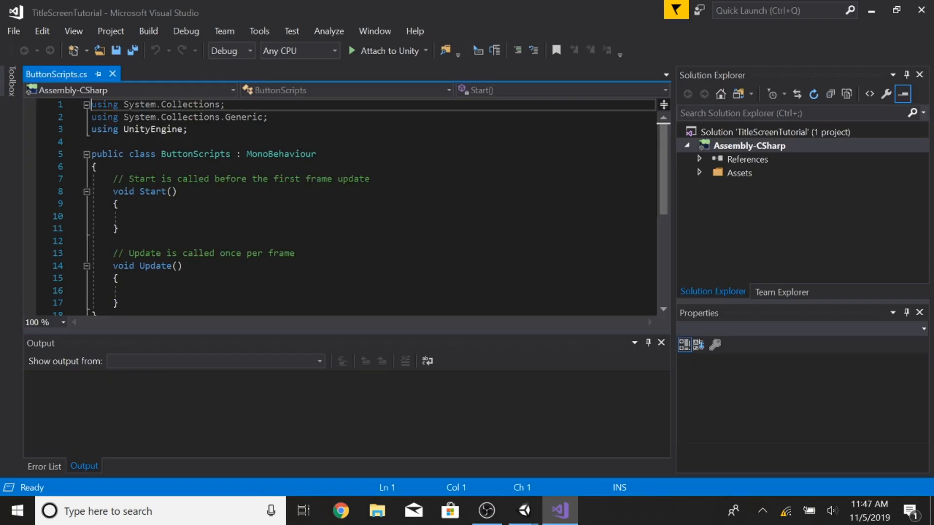
{"action": "scroll", "coordinate": [346, 207], "scroll_direction": "down", "scroll_amount": 1}
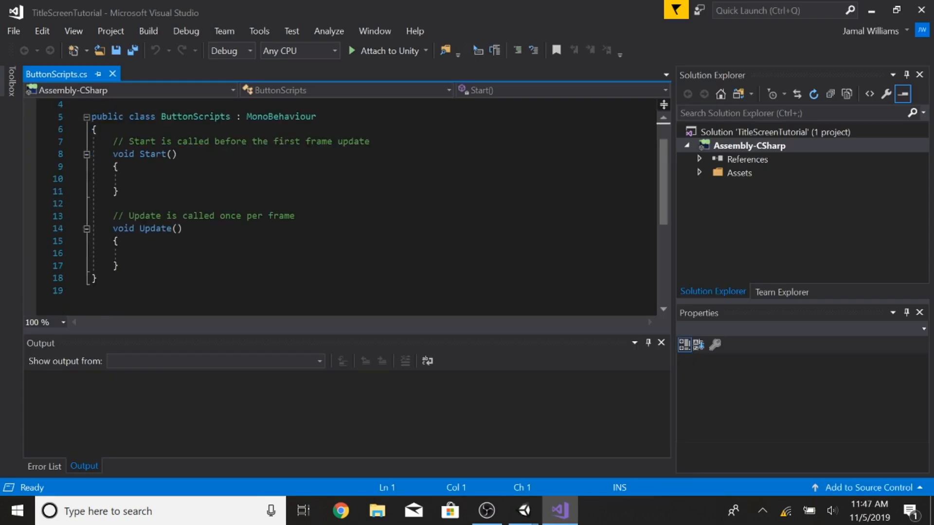
{"action": "left_click_drag", "start_coordinate": [119, 267], "coordinate": [93, 146]}
{"action": "key", "text": "Delete"}
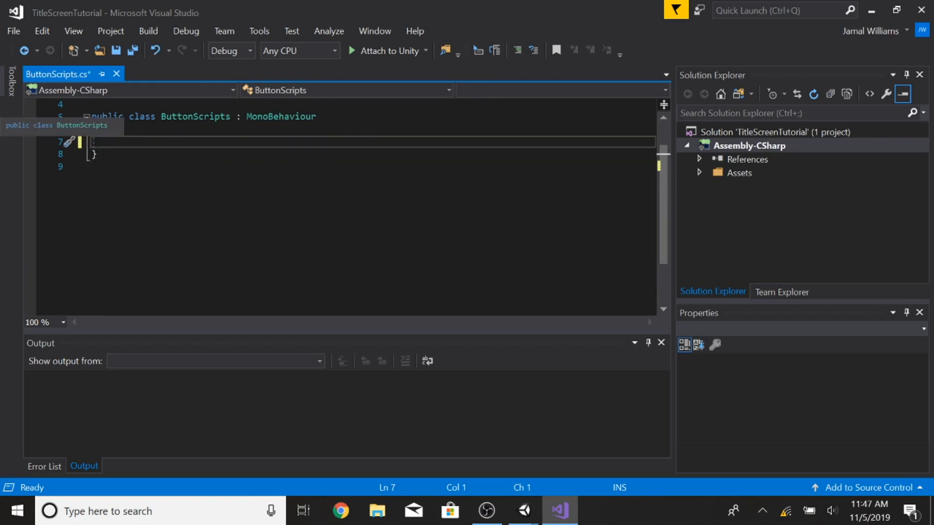
Step: Add a using UnityEngine.UI directive below the existing using lines
{"action": "scroll", "coordinate": [195, 133], "scroll_direction": "up", "scroll_amount": 1}
{"action": "left_click", "coordinate": [195, 130]}
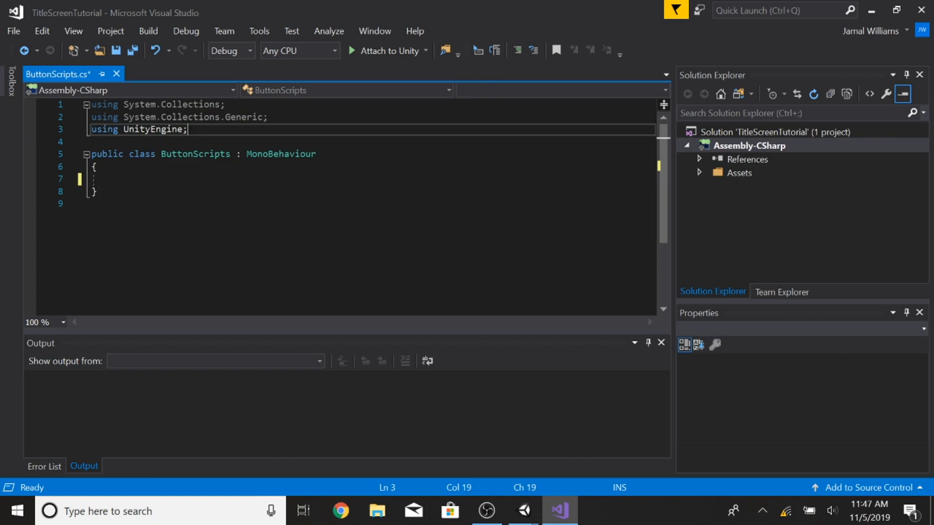
{"action": "key", "text": "Return"}
{"action": "type", "text": "using Unit"}
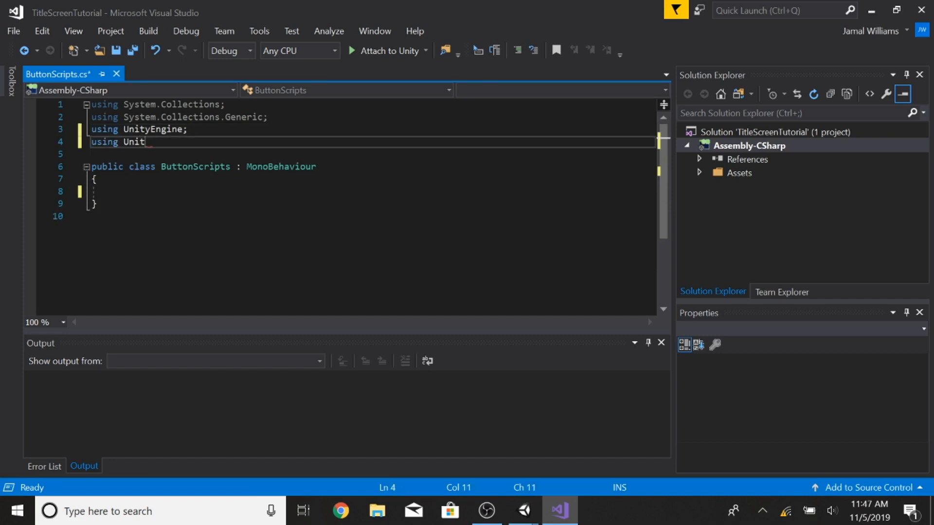
{"action": "type", "text": "yEngine.IUI"}
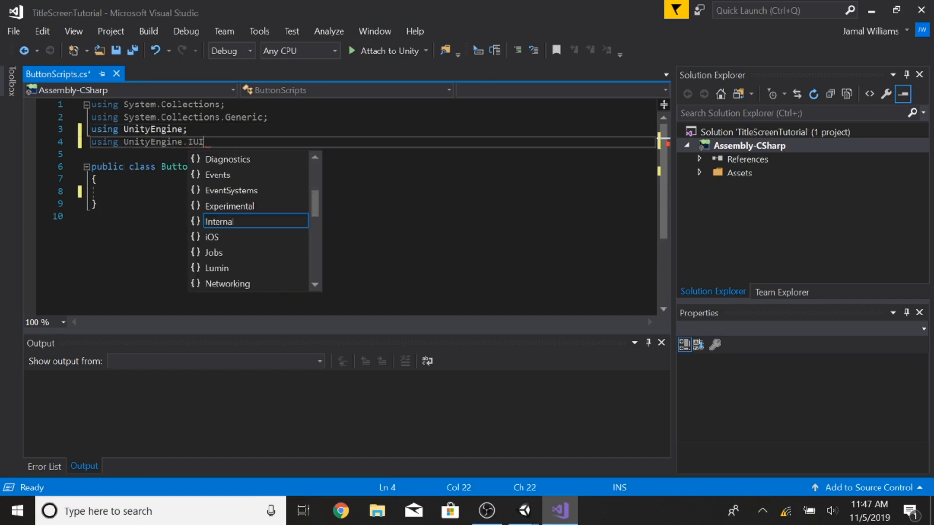
{"action": "key", "text": "BackSpace"}
{"action": "key", "text": "BackSpace"}
{"action": "key", "text": "BackSpace"}
{"action": "type", "text": "UI;"}
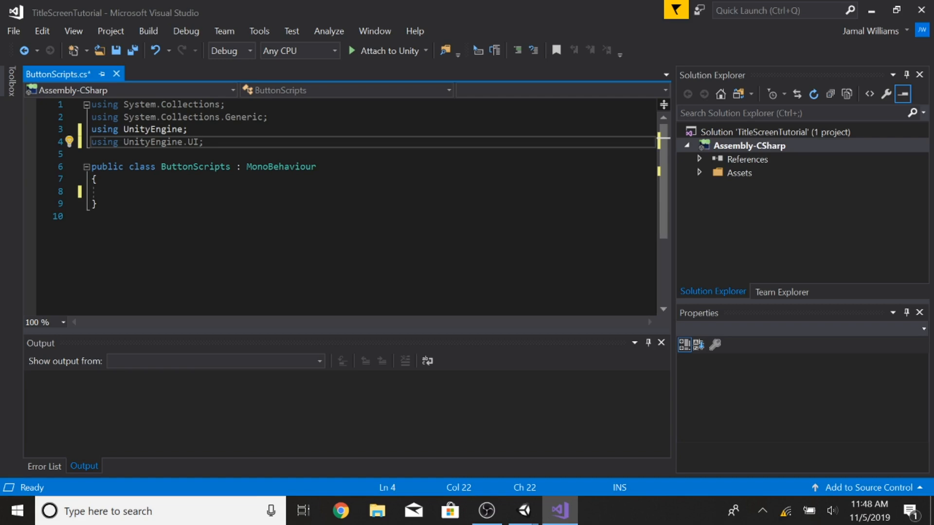
Step: Begin a public void method in the class and delete all using lines except UnityEngine
{"action": "left_click", "coordinate": [113, 192]}
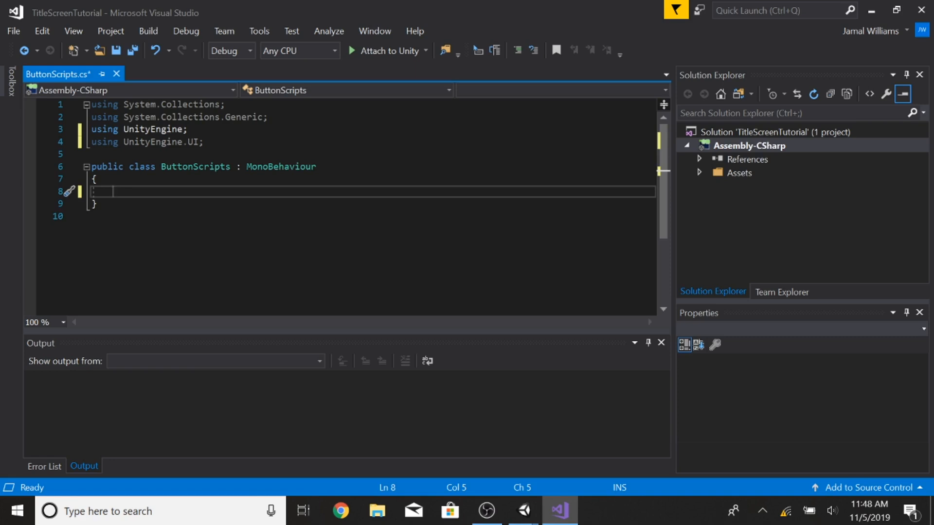
{"action": "type", "text": "public void"}
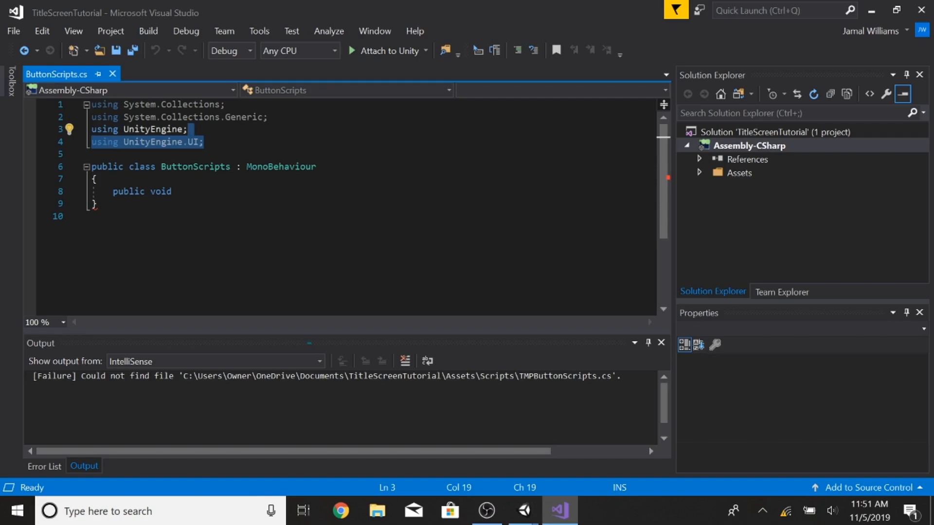
{"action": "key", "text": "BackSpace"}
{"action": "left_click_drag", "start_coordinate": [226, 104], "coordinate": [92, 104]}
{"action": "left_click_drag", "start_coordinate": [268, 118], "coordinate": [23, 101]}
{"action": "key", "text": "Delete"}
{"action": "key", "text": "Delete"}
{"action": "left_click", "coordinate": [173, 154]}
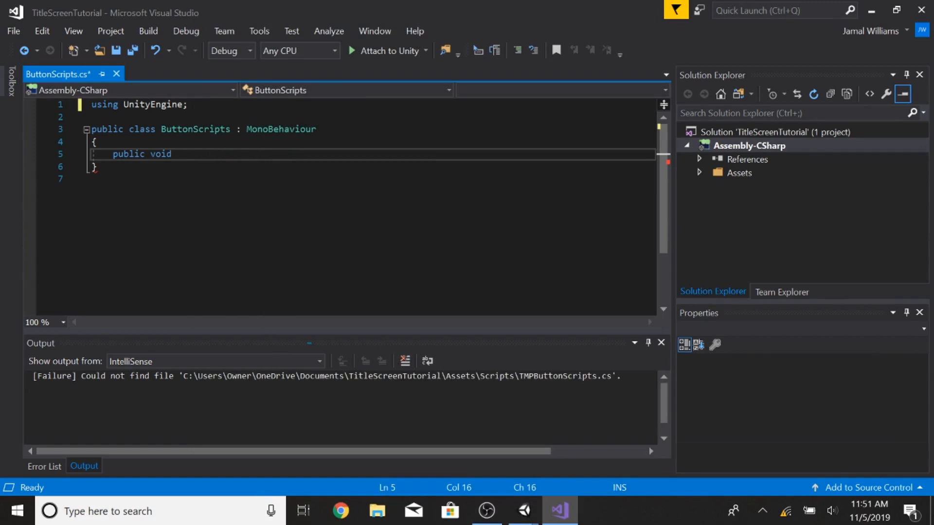
Step: Try changing the method's access modifier from public to private
{"action": "left_click", "coordinate": [145, 154]}
{"action": "key", "text": "BackSpace"}
{"action": "key", "text": "BackSpace"}
{"action": "key", "text": "BackSpace"}
{"action": "key", "text": "BackSpace"}
{"action": "key", "text": "BackSpace"}
{"action": "type", "text": "rivate"}
{"action": "key", "text": "BackSpace"}
{"action": "key", "text": "BackSpace"}
{"action": "key", "text": "BackSpace"}
{"action": "key", "text": "BackSpace"}
{"action": "key", "text": "BackSpace"}
Step: Name the method OnSubmitClick() and add an empty body with braces
{"action": "left_click", "coordinate": [97, 143]}
{"action": "left_click", "coordinate": [172, 154]}
{"action": "type", "text": "OnSu"}
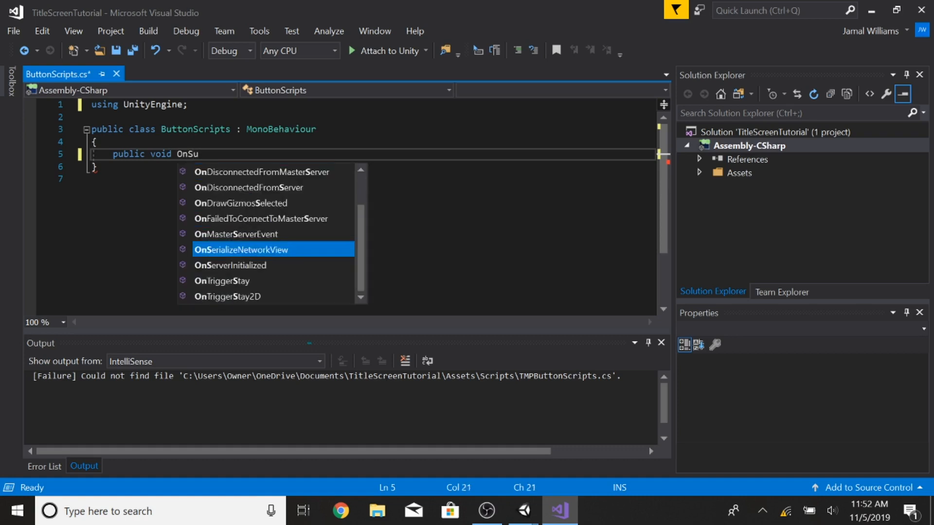
{"action": "type", "text": "bmitClick()"}
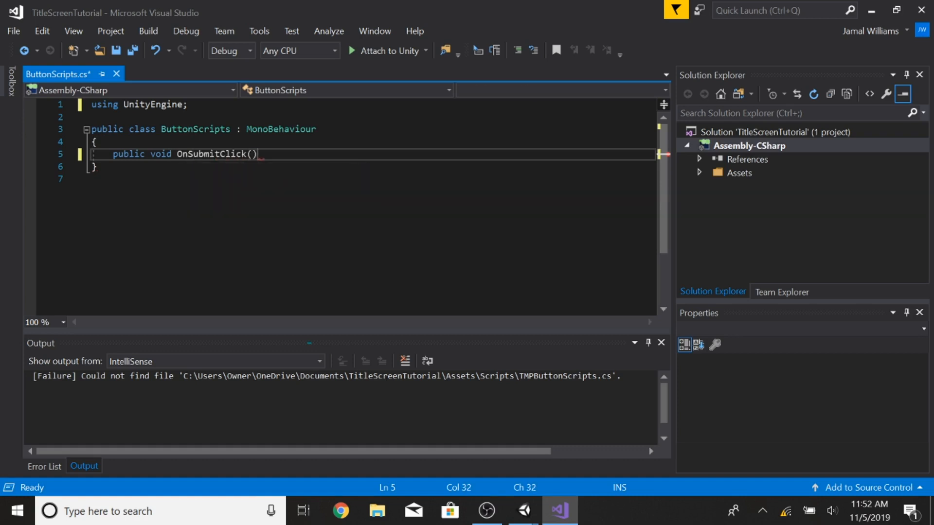
{"action": "key", "text": "Return"}
{"action": "type", "text": "{"}
{"action": "key", "text": "Return"}
Step: Rename the method from OnSubmitClick() to NewGame()
{"action": "left_click", "coordinate": [153, 154]}
{"action": "key", "text": "Right"}
{"action": "key", "text": "Right"}
{"action": "key", "text": "Right"}
{"action": "key", "text": "Right"}
{"action": "key", "text": "Right"}
{"action": "key", "text": "Right"}
{"action": "key", "text": "Right"}
{"action": "key", "text": "Right"}
{"action": "key", "text": "Right"}
{"action": "key", "text": "Right"}
{"action": "key", "text": "Right"}
{"action": "key", "text": "Right"}
{"action": "key", "text": "Right"}
{"action": "key", "text": "Right"}
{"action": "key", "text": "Right"}
{"action": "key", "text": "Right"}
{"action": "key", "text": "Right"}
{"action": "key", "text": "BackSpace"}
{"action": "key", "text": "BackSpace"}
{"action": "key", "text": "BackSpace"}
{"action": "key", "text": "BackSpace"}
{"action": "key", "text": "BackSpace"}
{"action": "key", "text": "BackSpace"}
{"action": "key", "text": "BackSpace"}
{"action": "key", "text": "BackSpace"}
{"action": "key", "text": "BackSpace"}
{"action": "key", "text": "BackSpace"}
{"action": "key", "text": "BackSpace"}
{"action": "key", "text": "BackSpace"}
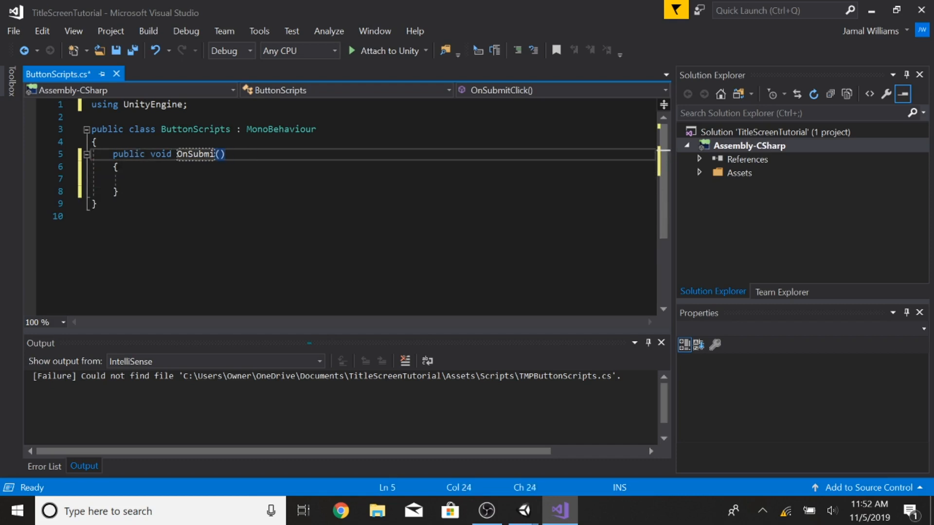
{"action": "key", "text": "BackSpace"}
{"action": "type", "text": "Googoog"}
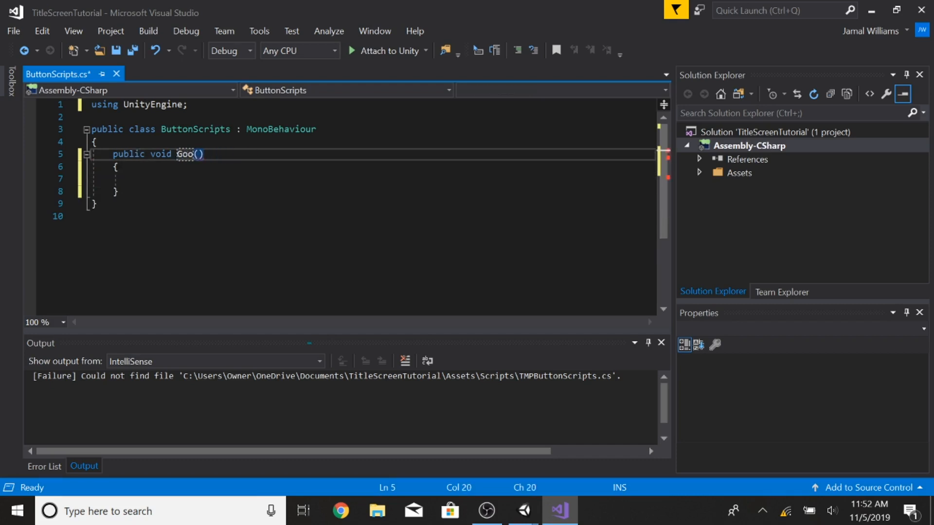
{"action": "type", "text": "aga"}
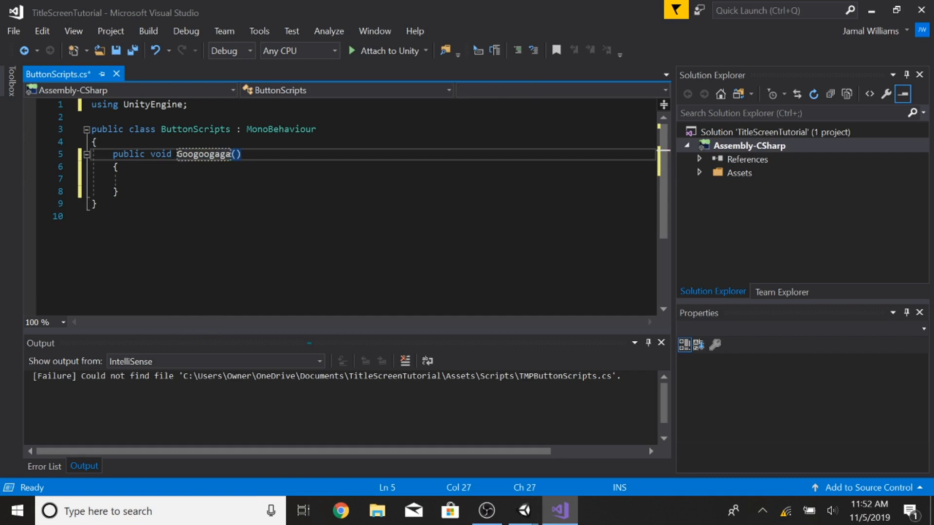
{"action": "key", "text": "ctrl+BackSpace"}
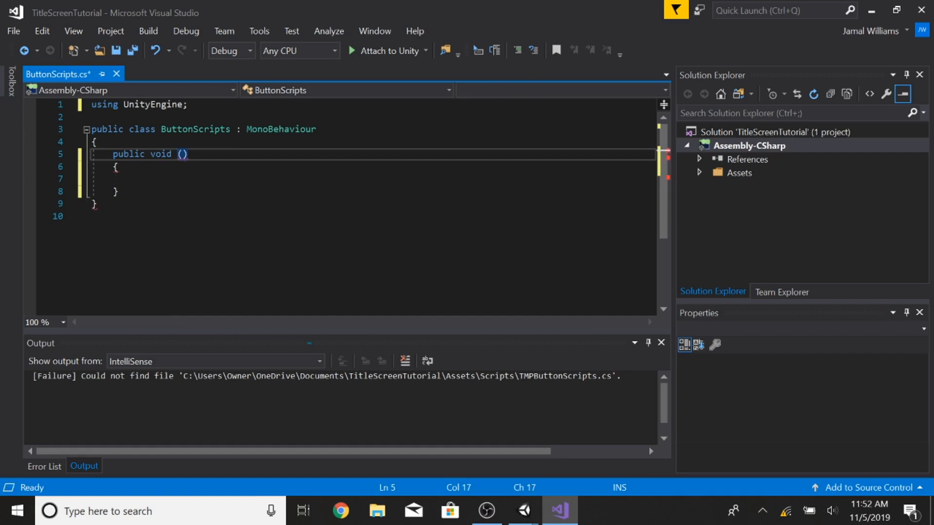
{"action": "type", "text": "NewGame"}
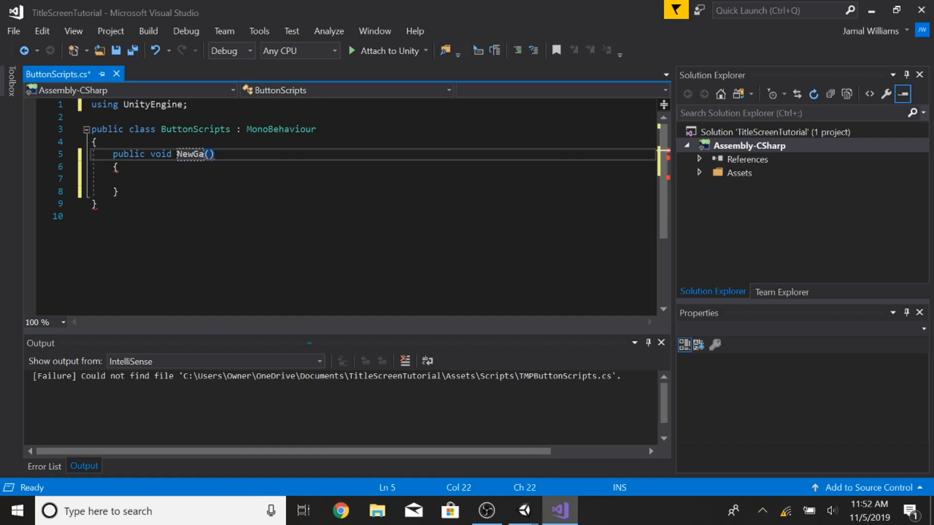
Step: Start a second public void method named Quit on a new line below NewGame
{"action": "key", "text": "Down"}
{"action": "key", "text": "Down"}
{"action": "key", "text": "Down"}
{"action": "key", "text": "Return"}
{"action": "key", "text": "Return"}
{"action": "type", "text": "publ"}
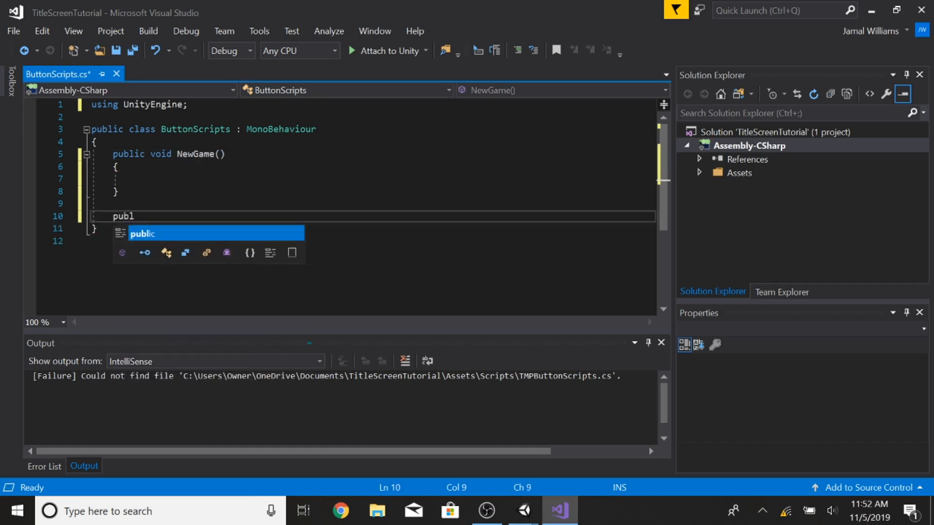
{"action": "type", "text": "ic void"}
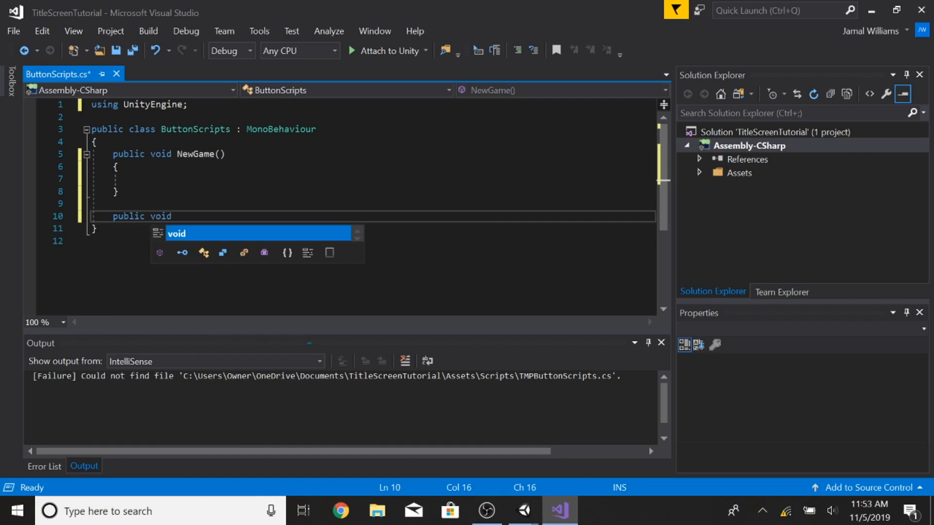
{"action": "type", "text": " OnApplicationQuit"}
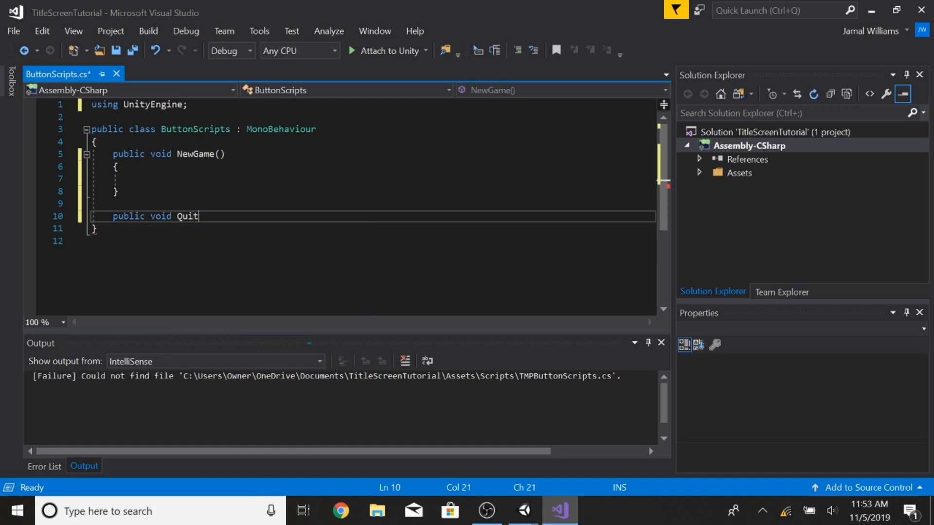
{"action": "type", "text": "("}
{"action": "key", "text": "BackSpace"}
Step: Complete the second method as QuitGame() with an empty body of braces
{"action": "key", "text": "Down"}
{"action": "key", "text": "Up"}
{"action": "key", "text": "Up"}
{"action": "key", "text": "Up"}
{"action": "key", "text": "Right"}
{"action": "key", "text": "Right"}
{"action": "key", "text": "Right"}
{"action": "key", "text": "Right"}
{"action": "key", "text": "Right"}
{"action": "key", "text": "Right"}
{"action": "key", "text": "Right"}
{"action": "key", "text": "Right"}
{"action": "key", "text": "Right"}
{"action": "key", "text": "Right"}
{"action": "key", "text": "Right"}
{"action": "key", "text": "Right"}
{"action": "key", "text": "Delete"}
{"action": "key", "text": "Delete"}
{"action": "key", "text": "Delete"}
{"action": "key", "text": "Delete"}
{"action": "key", "text": "Delete"}
{"action": "key", "text": "Delete"}
{"action": "key", "text": "Delete"}
{"action": "key", "text": "Delete"}
{"action": "key", "text": "Delete"}
{"action": "key", "text": "Delete"}
{"action": "key", "text": "Delete"}
{"action": "key", "text": "Delete"}
{"action": "key", "text": "Delete"}
{"action": "key", "text": "Down"}
{"action": "key", "text": "Up"}
{"action": "key", "text": "Right"}
{"action": "key", "text": "Right"}
{"action": "key", "text": "Right"}
{"action": "key", "text": "Right"}
{"action": "type", "text": "Game"}
{"action": "key", "text": "Down"}
{"action": "key", "text": "Down"}
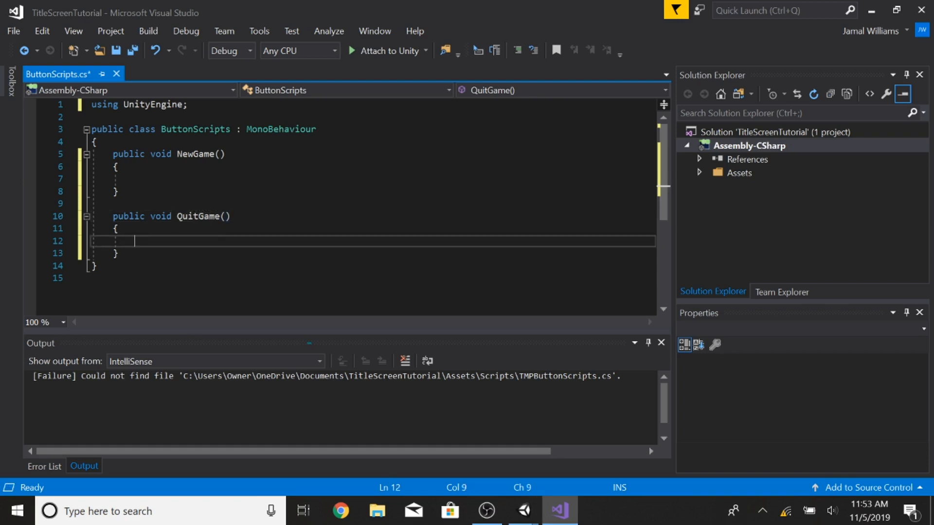
Step: Call Application.Quit(); inside QuitGame and save the script
{"action": "type", "text": "Application"}
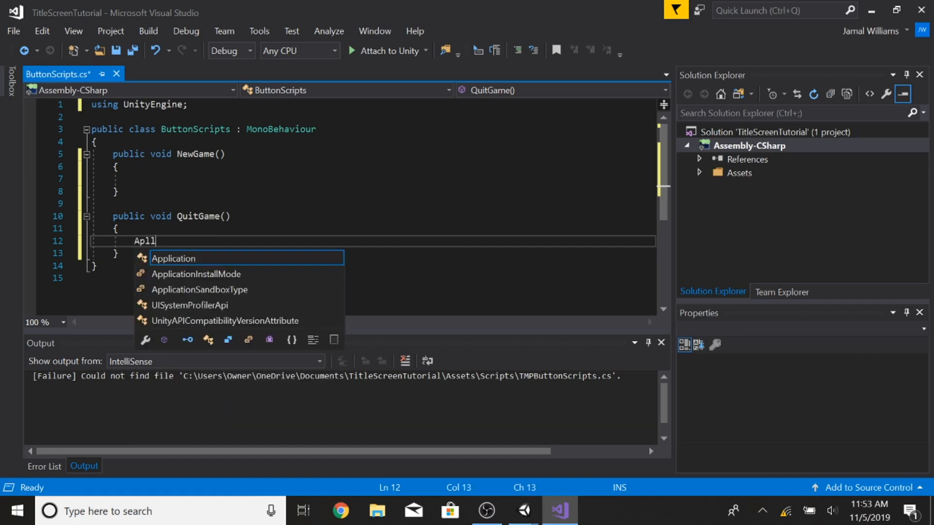
{"action": "key", "text": "Tab"}
{"action": "type", "text": "."}
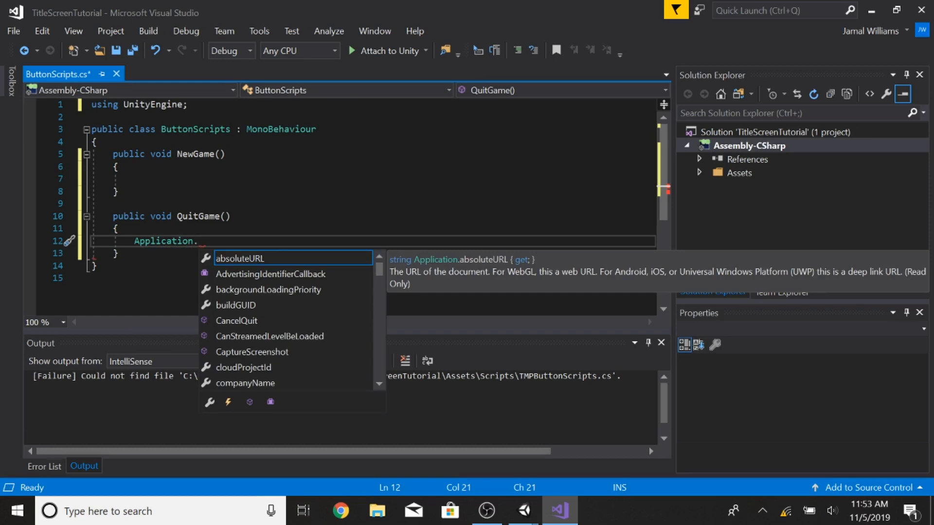
{"action": "type", "text": "Qui"}
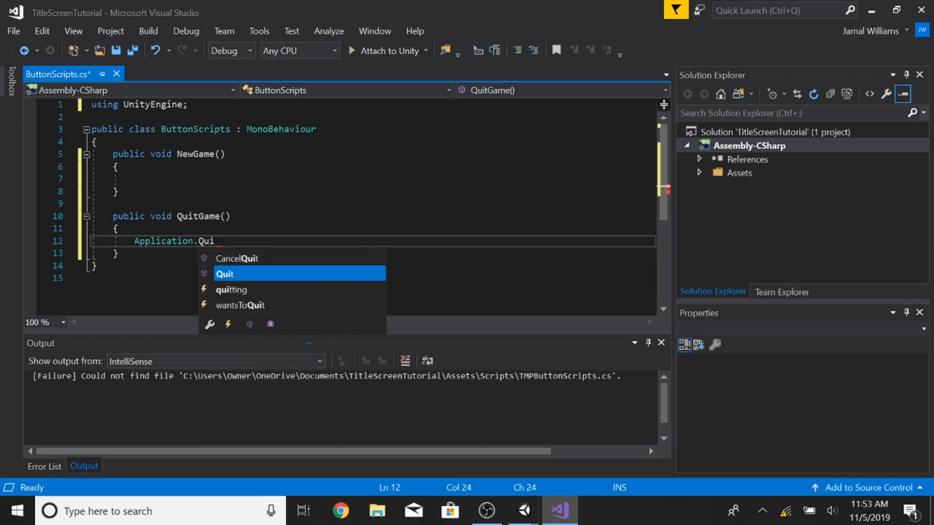
{"action": "type", "text": "t();"}
{"action": "key", "text": "ctrl+s"}
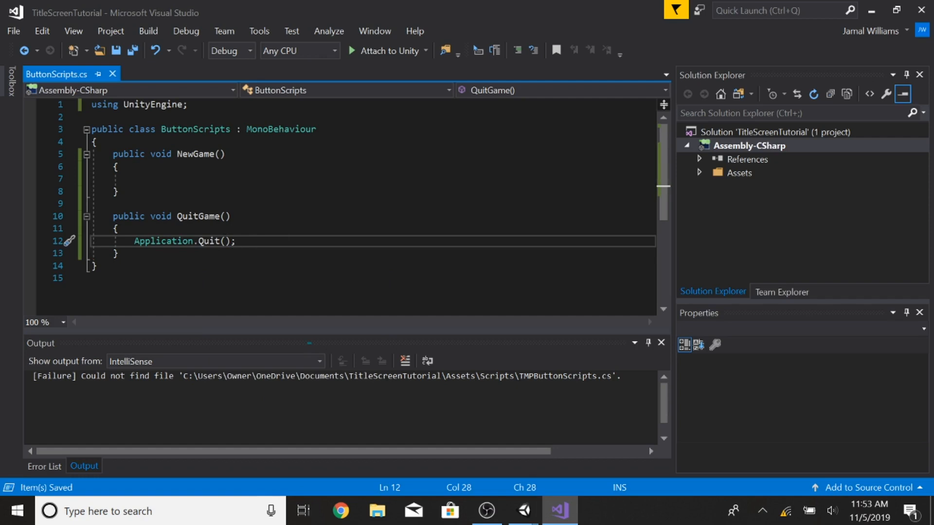
Step: Add a using UnityEngine.SceneManagement directive below the UnityEngine line and save
{"action": "left_click", "coordinate": [136, 179]}
{"action": "left_click", "coordinate": [205, 103]}
{"action": "key", "text": "Return"}
{"action": "type", "text": "using Un"}
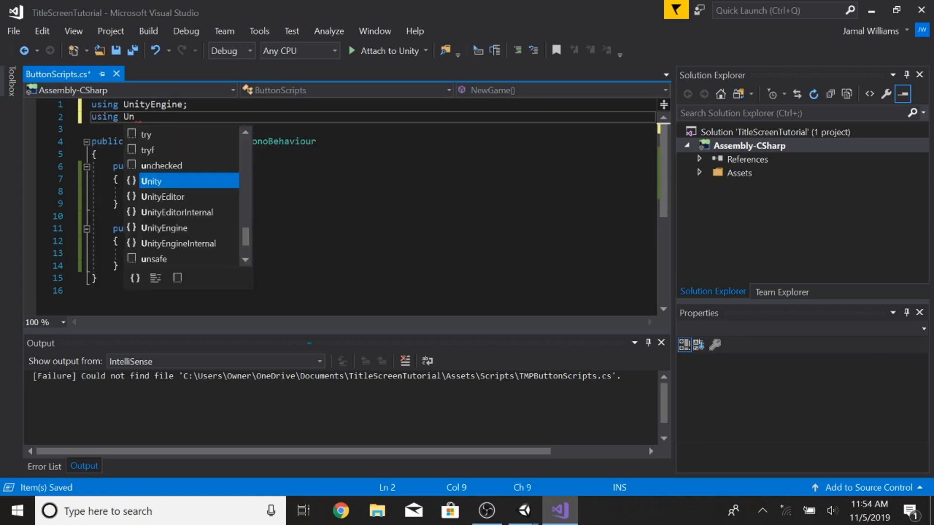
{"action": "type", "text": "ityEngine.Scene"}
{"action": "key", "text": "Tab"}
{"action": "type", "text": ";"}
{"action": "key", "text": "ctrl+s"}
Step: Call SceneManager.LoadScene("Game"); inside NewGame and save the script
{"action": "left_click", "coordinate": [134, 191]}
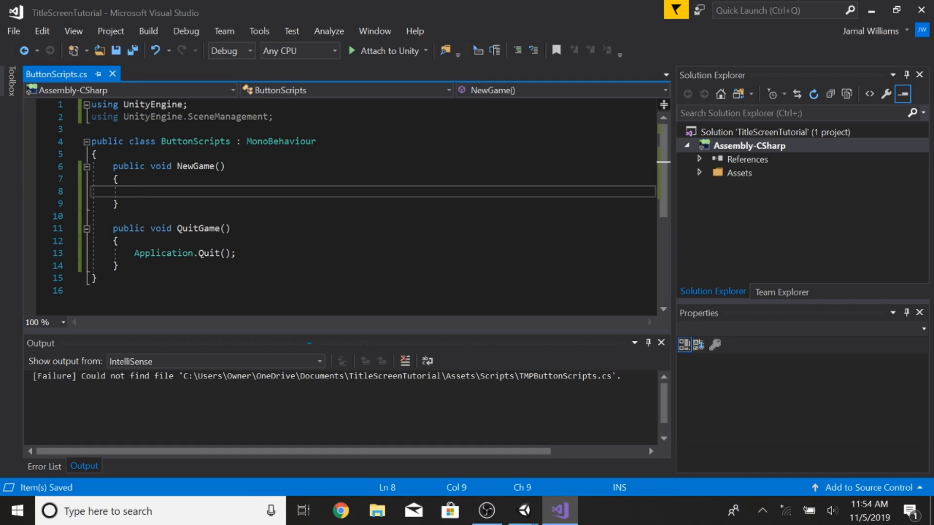
{"action": "type", "text": "Scene"}
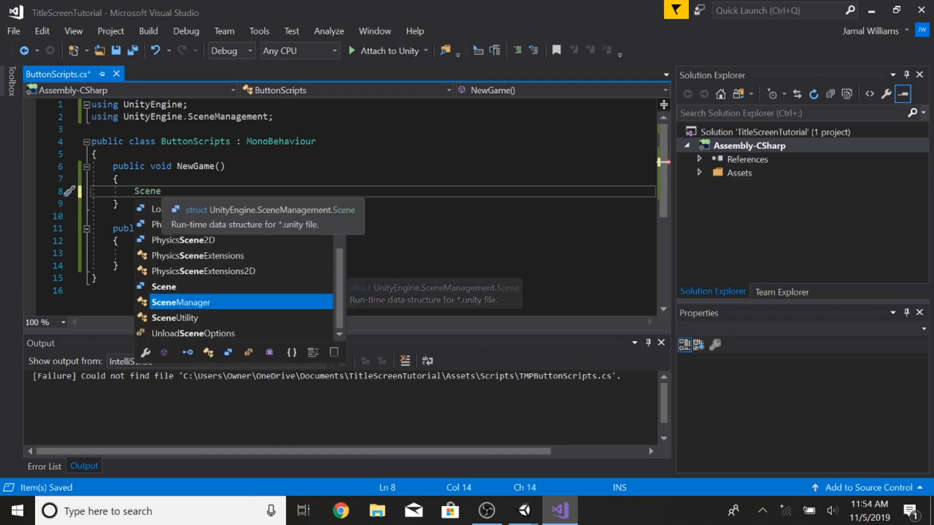
{"action": "type", "text": "Manager.Load"}
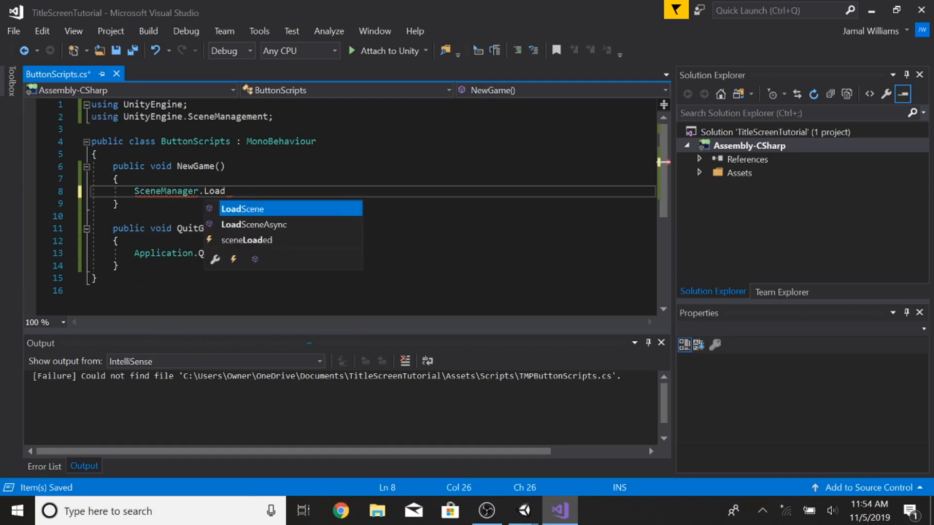
{"action": "type", "text": "Scene("}
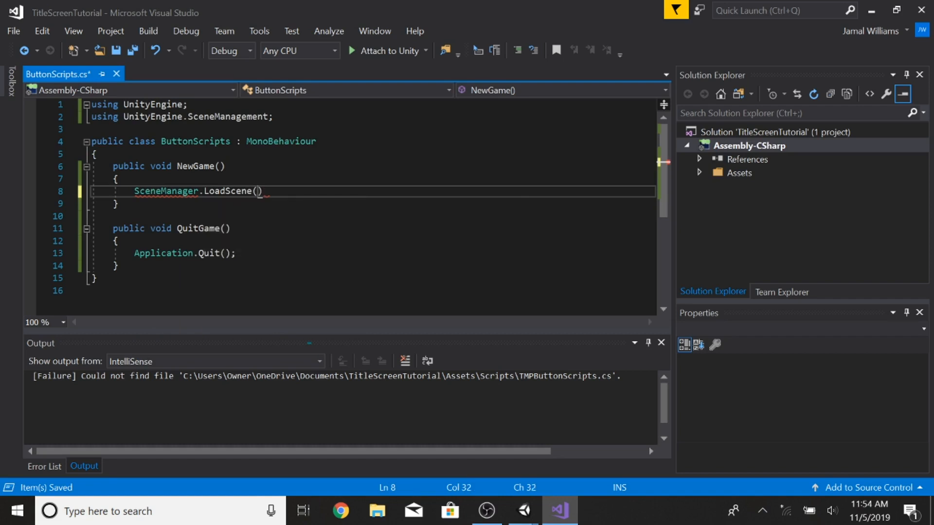
{"action": "type", "text": "\"Game\""}
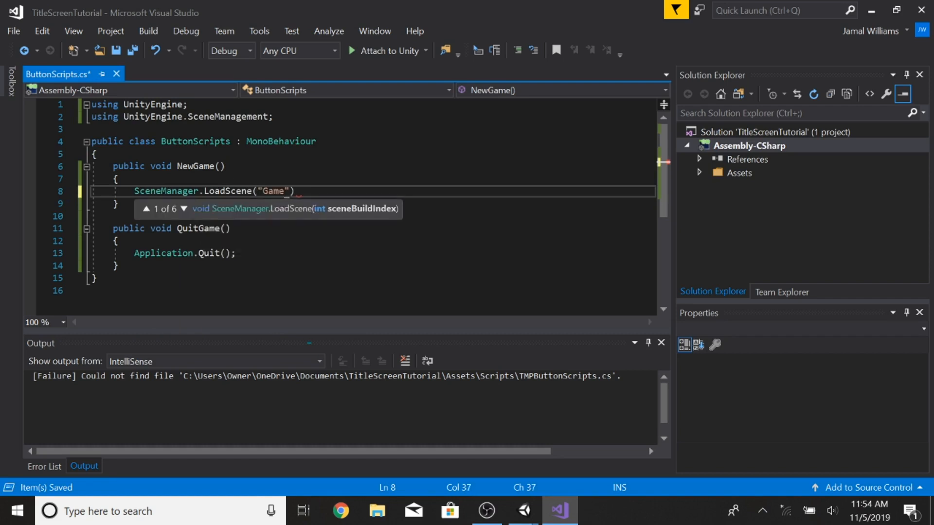
{"action": "type", "text": "\");"}
{"action": "key", "text": "ctrl+s"}
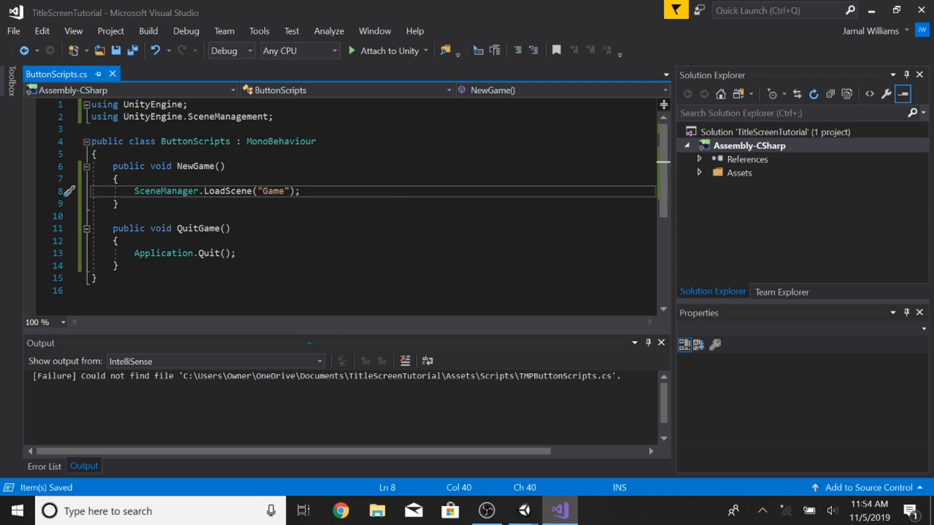
Step: Switch to Unity and attach the ButtonScripts script to the Panel object
{"action": "mouse_move", "coordinate": [524, 511]}
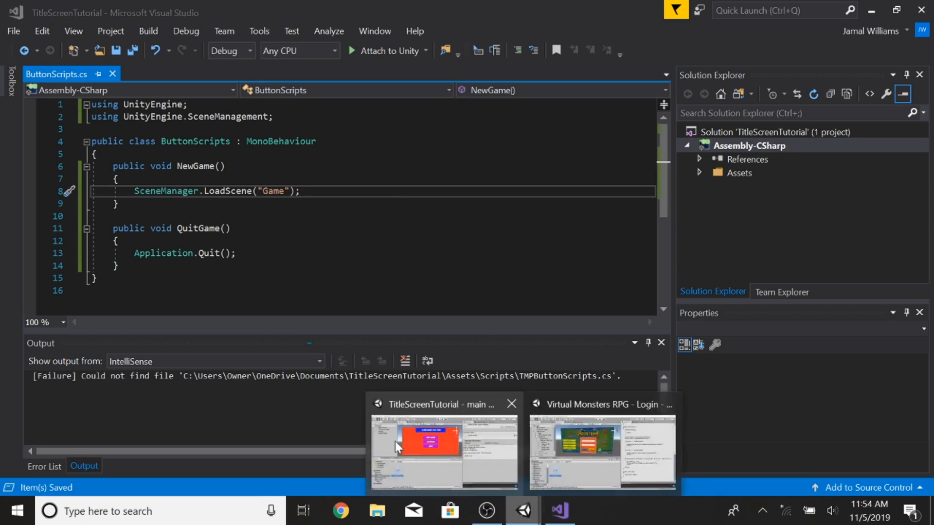
{"action": "left_click", "coordinate": [397, 441]}
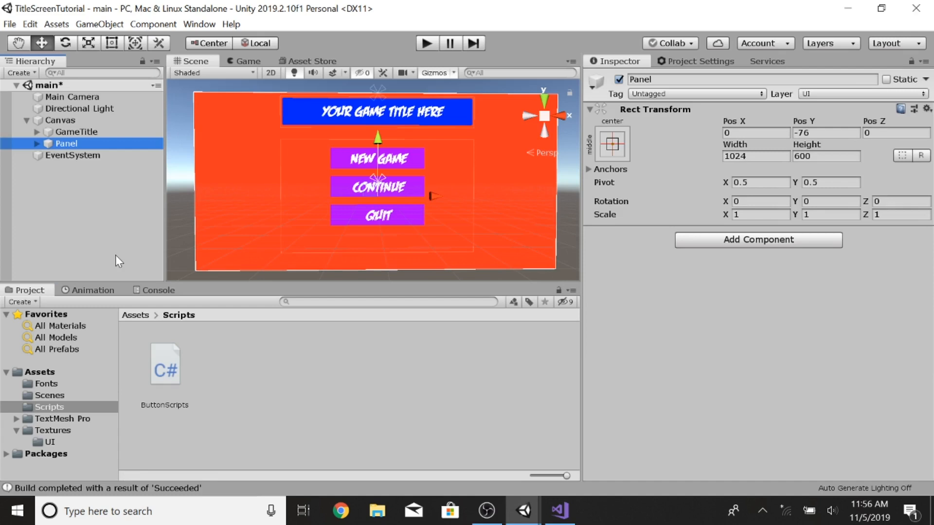
{"action": "left_click_drag", "start_coordinate": [166, 370], "coordinate": [662, 316]}
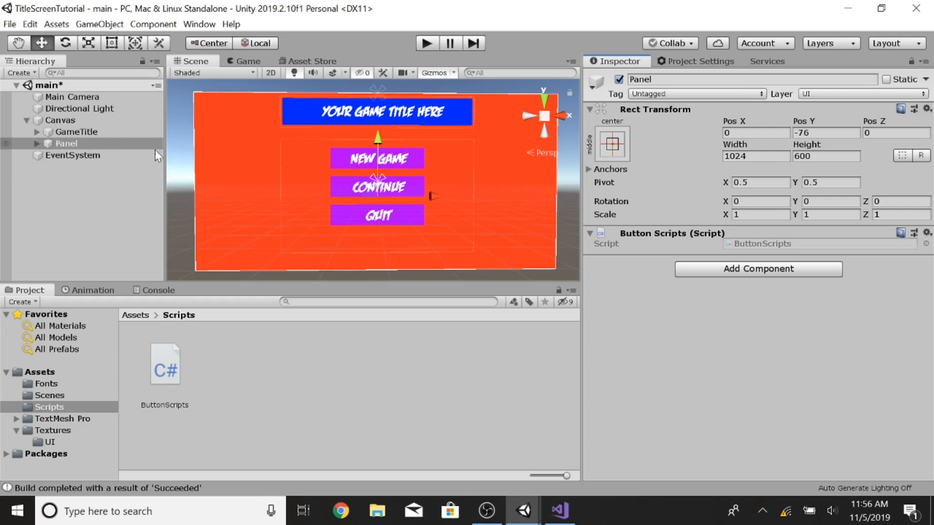
Step: Add an On Click event to the NewGame TMP button and assign the Panel object to it
{"action": "left_click", "coordinate": [36, 143]}
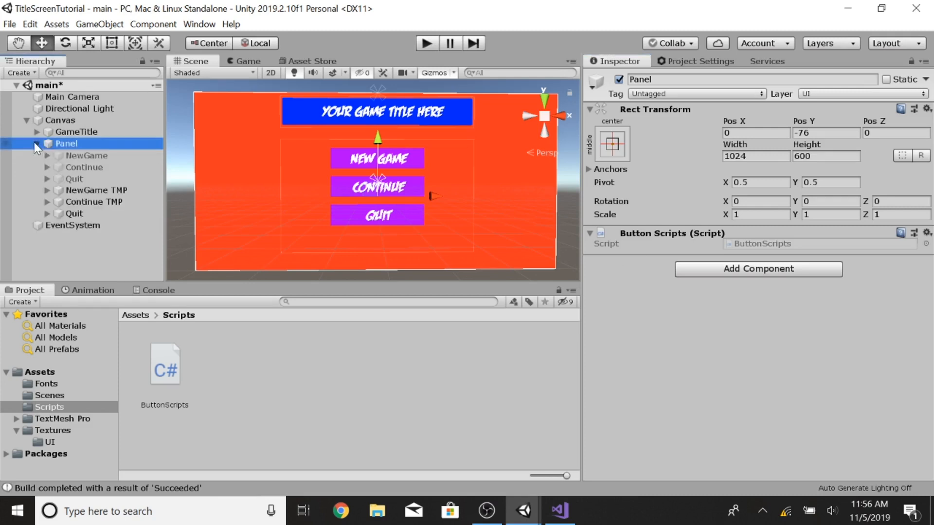
{"action": "left_click", "coordinate": [83, 190]}
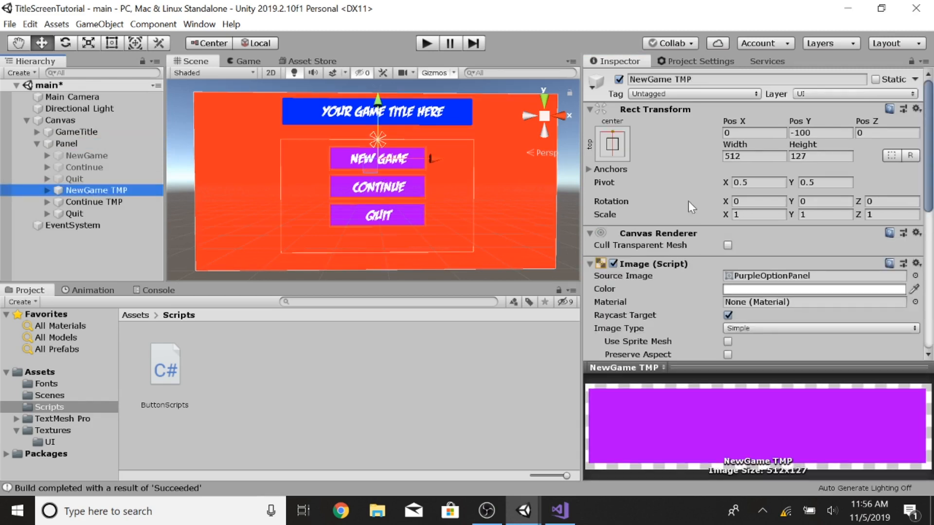
{"action": "scroll", "coordinate": [688, 201], "scroll_direction": "down", "scroll_amount": 5}
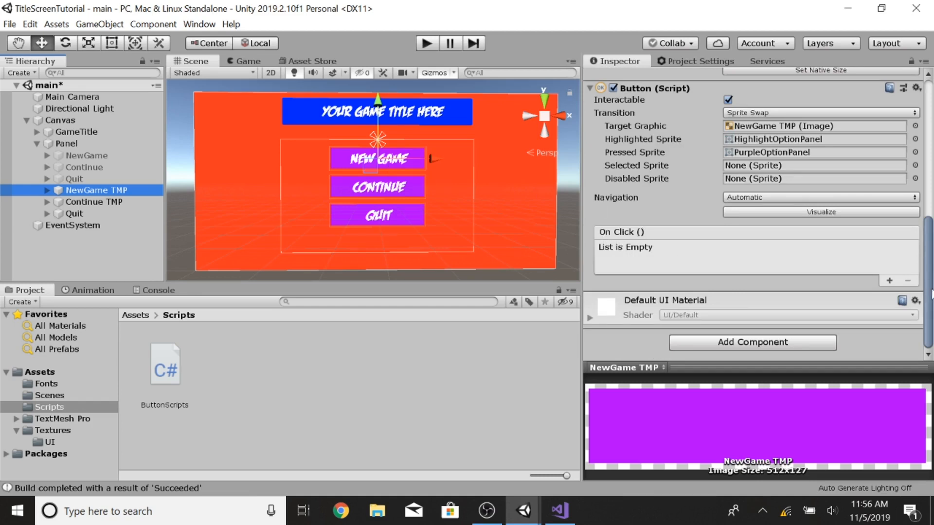
{"action": "left_click", "coordinate": [889, 280]}
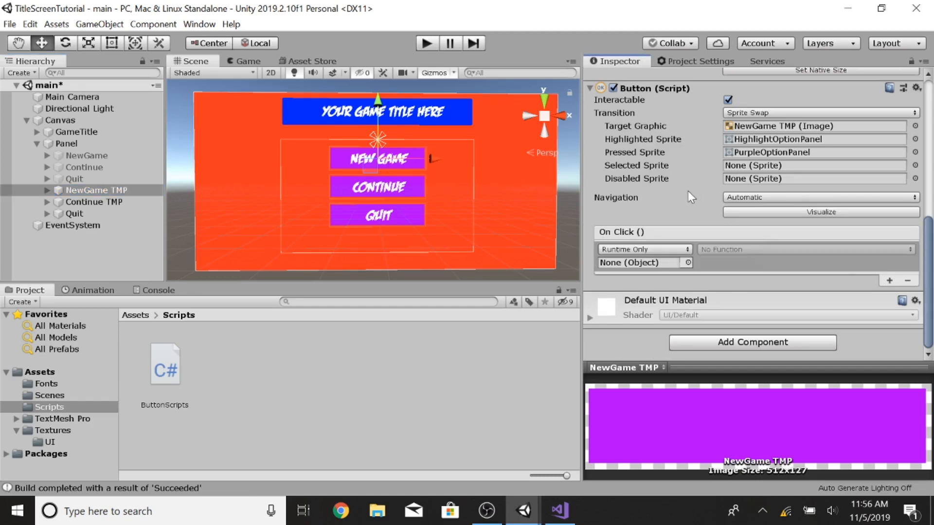
{"action": "left_click", "coordinate": [908, 280]}
{"action": "left_click", "coordinate": [890, 280]}
{"action": "left_click_drag", "start_coordinate": [67, 148], "coordinate": [634, 266]}
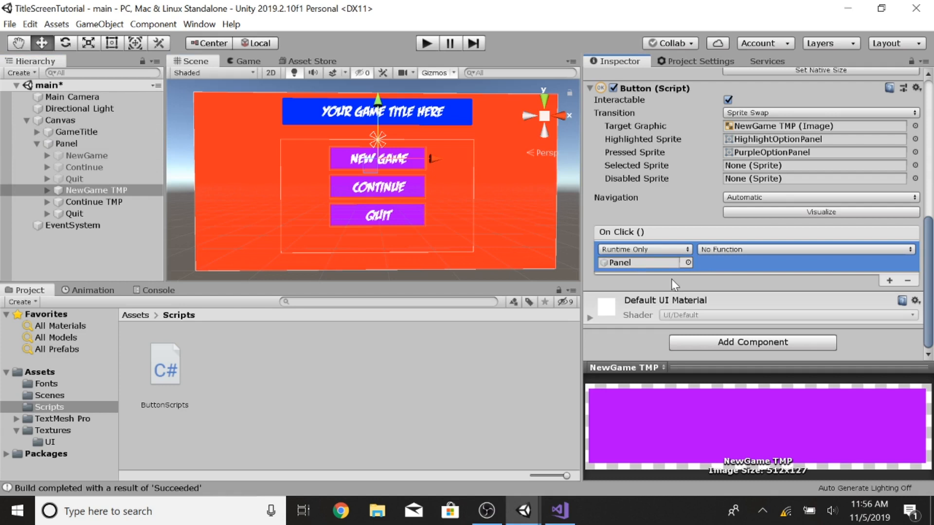
Step: Set the NewGame TMP button's On Click function to ButtonScripts NewGame()
{"action": "left_click", "coordinate": [166, 370]}
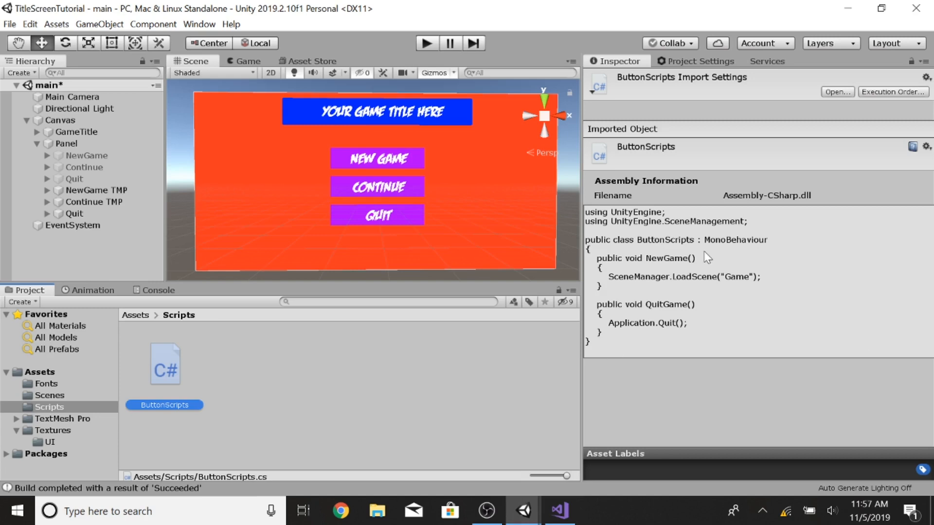
{"action": "left_click", "coordinate": [84, 193]}
{"action": "left_click", "coordinate": [65, 145]}
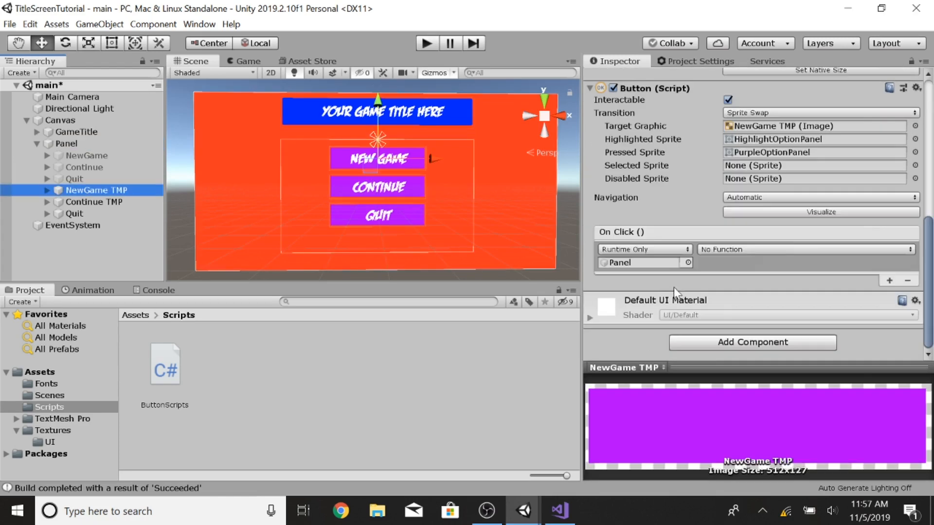
{"action": "left_click", "coordinate": [730, 250]}
{"action": "mouse_move", "coordinate": [744, 290]}
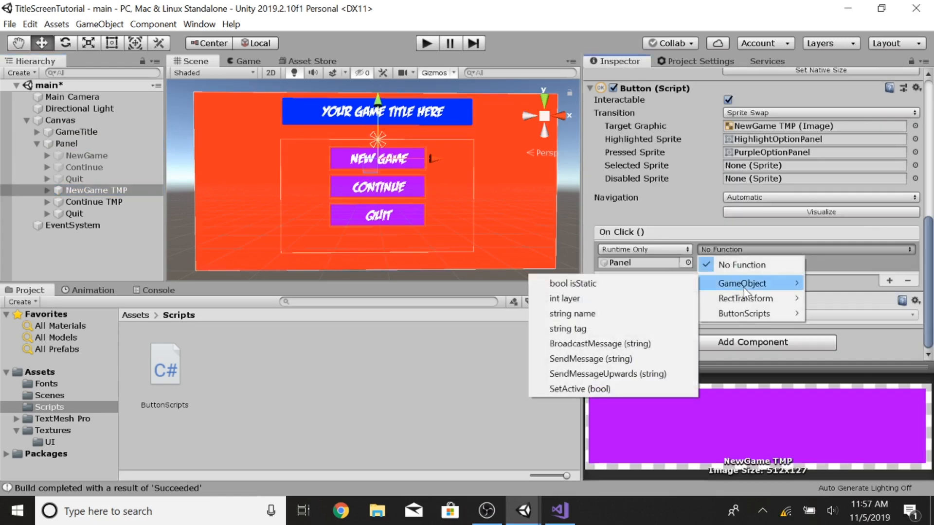
{"action": "mouse_move", "coordinate": [741, 316]}
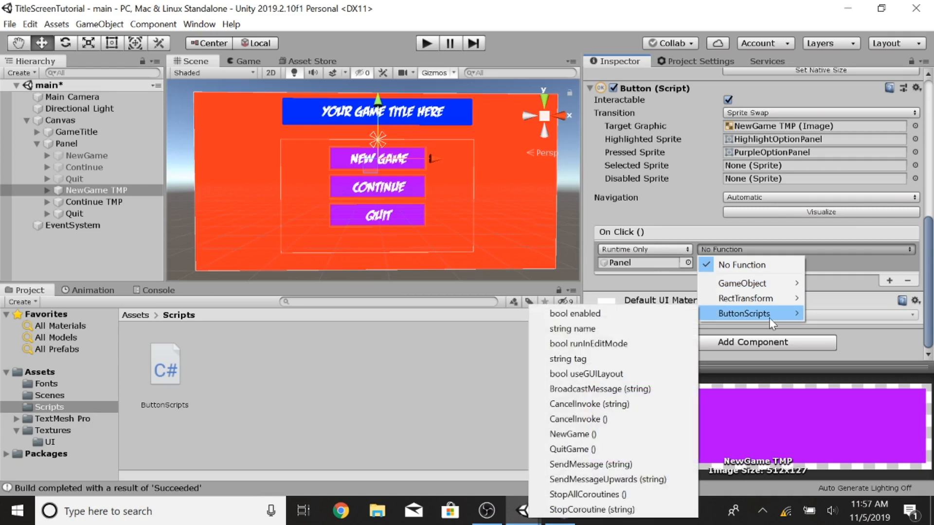
{"action": "left_click", "coordinate": [572, 430]}
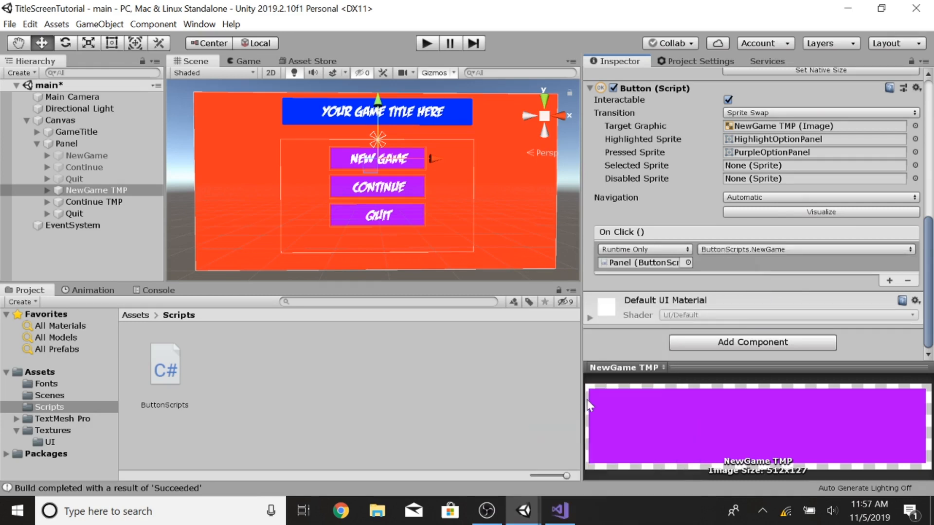
Step: Add an On Click event to the Quit TMP button, assign the Panel object, and set the function to ButtonScripts QuitGame()
{"action": "left_click", "coordinate": [74, 214]}
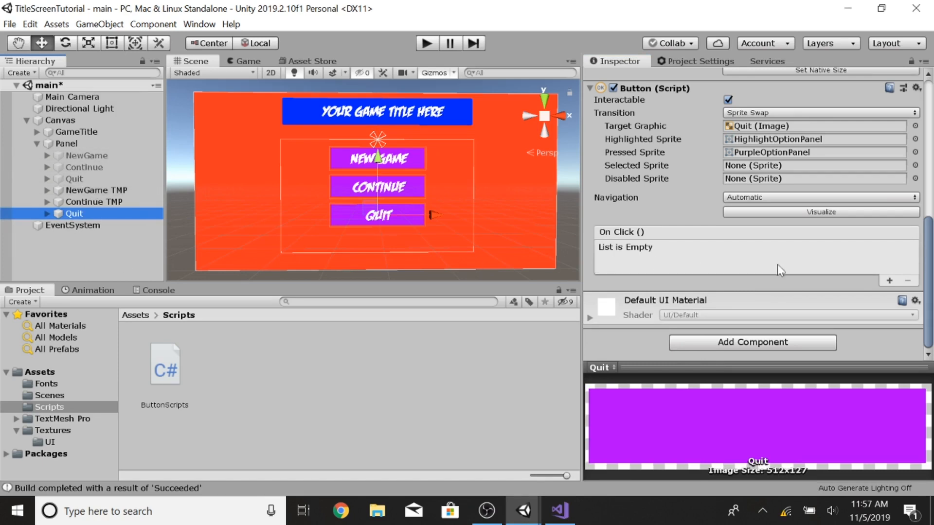
{"action": "left_click", "coordinate": [889, 281]}
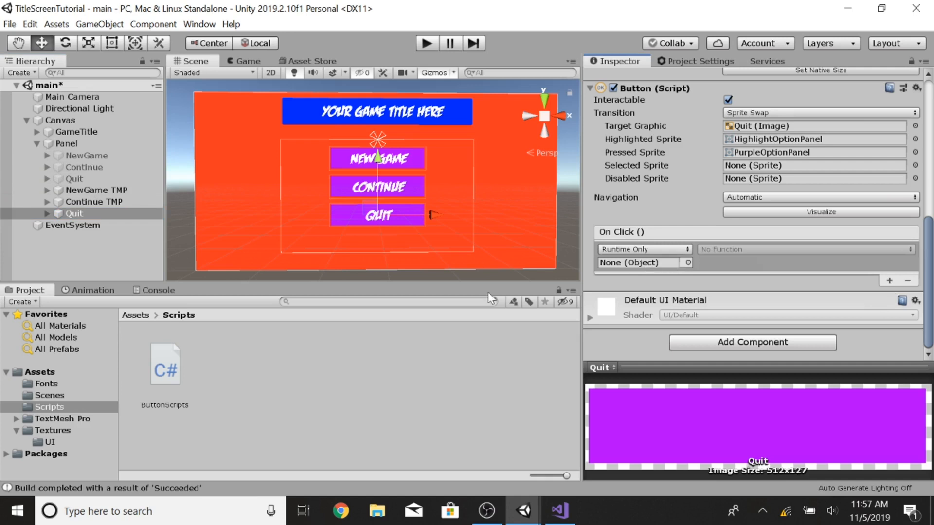
{"action": "left_click_drag", "start_coordinate": [73, 146], "coordinate": [620, 270]}
{"action": "left_click", "coordinate": [723, 249]}
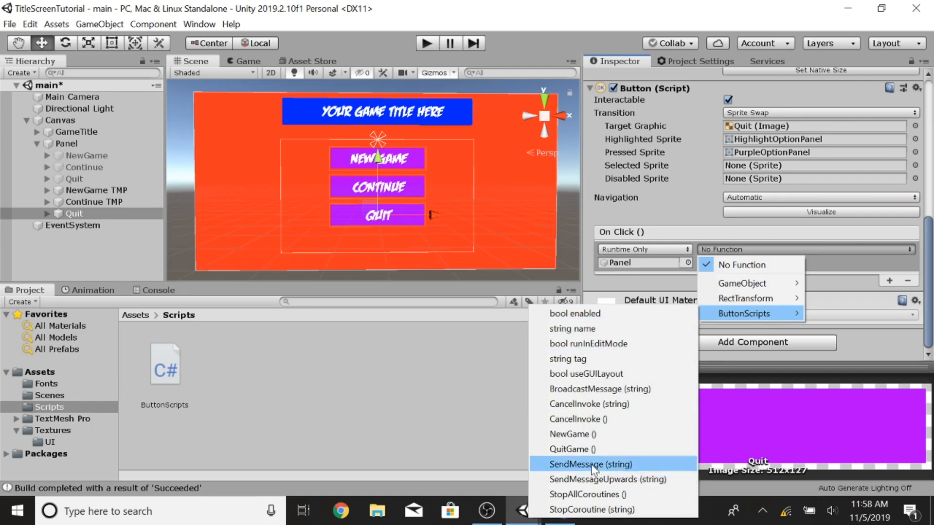
{"action": "left_click", "coordinate": [573, 449]}
Step: Duplicate the Panel object and rename the copy SaveSlots
{"action": "left_click", "coordinate": [94, 201]}
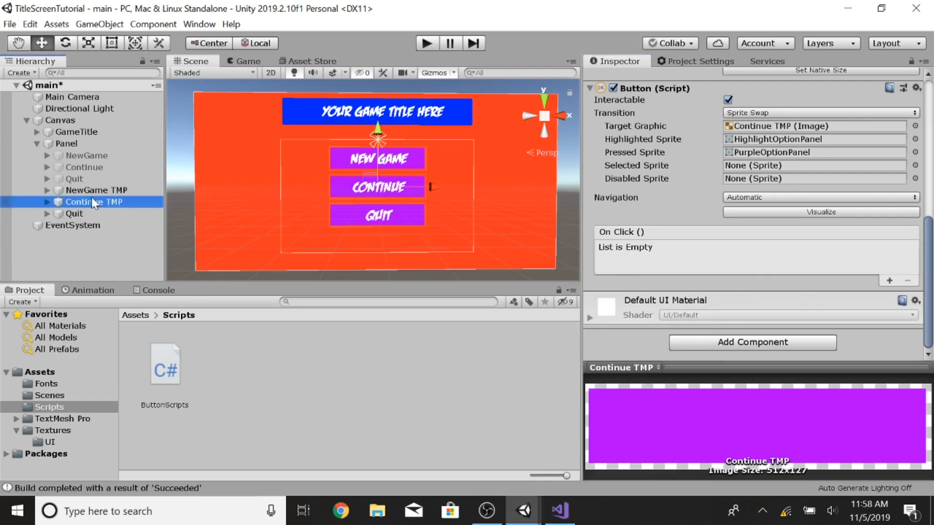
{"action": "left_click", "coordinate": [37, 144]}
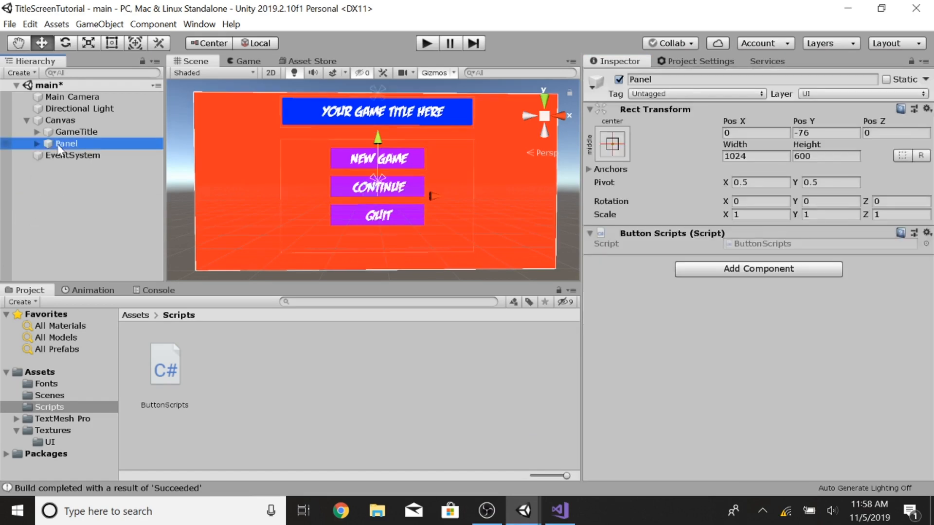
{"action": "key", "text": "ctrl+d"}
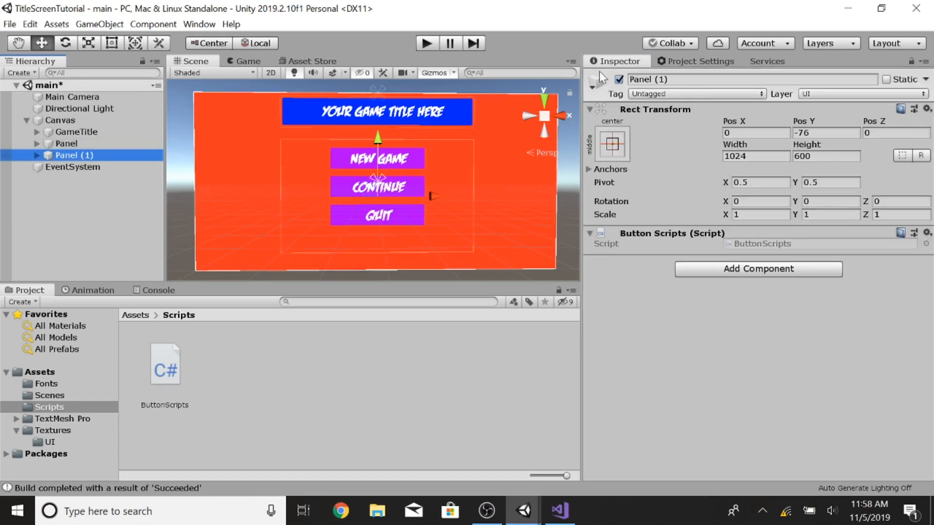
{"action": "left_click", "coordinate": [681, 80]}
{"action": "type", "text": "Sa"}
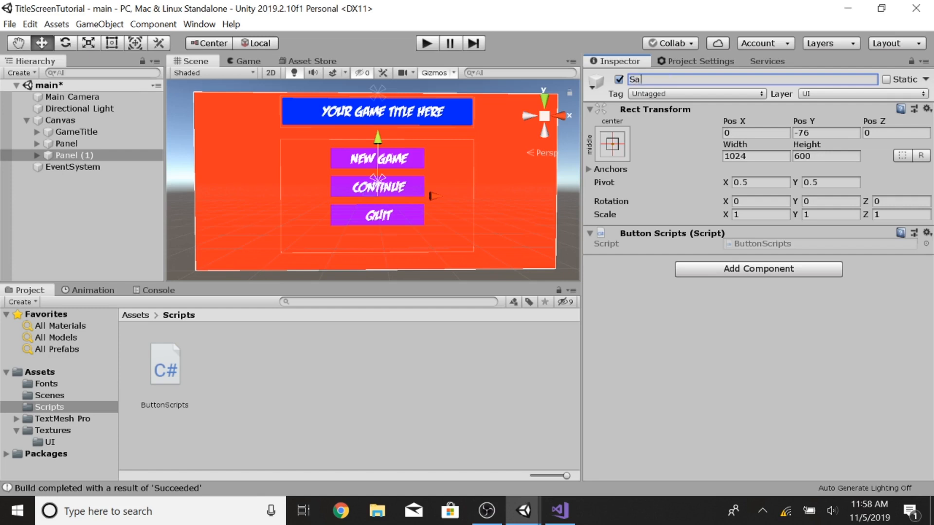
{"action": "type", "text": "veSlots"}
{"action": "key", "text": "Return"}
Step: Delete the old non-TMP NewGame, Continue and Quit buttons inside SaveSlots
{"action": "left_click", "coordinate": [37, 156]}
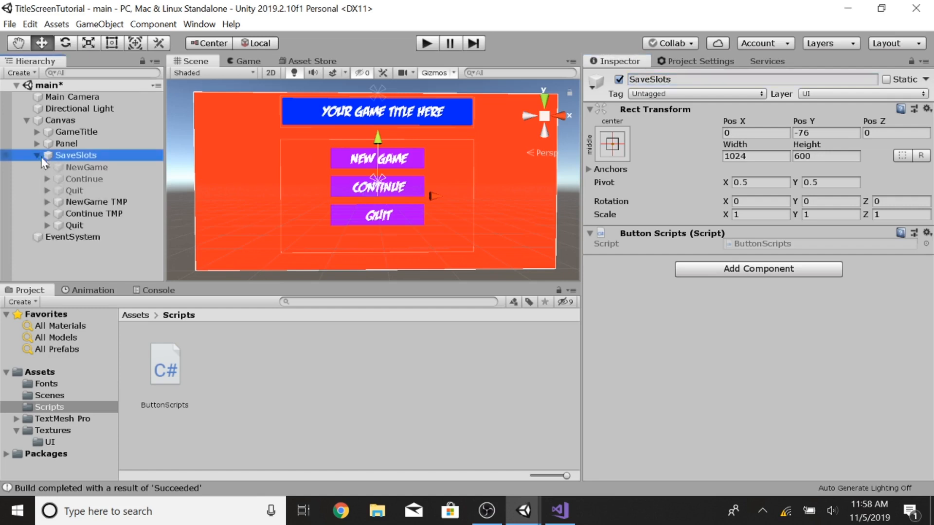
{"action": "left_click", "coordinate": [74, 167]}
{"action": "right_click", "coordinate": [74, 167]}
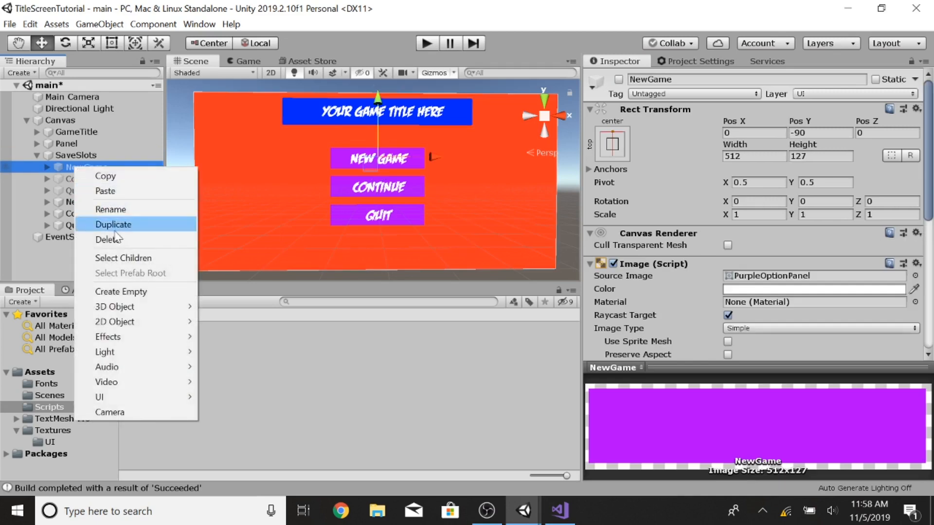
{"action": "left_click", "coordinate": [111, 238]}
{"action": "right_click", "coordinate": [77, 165]}
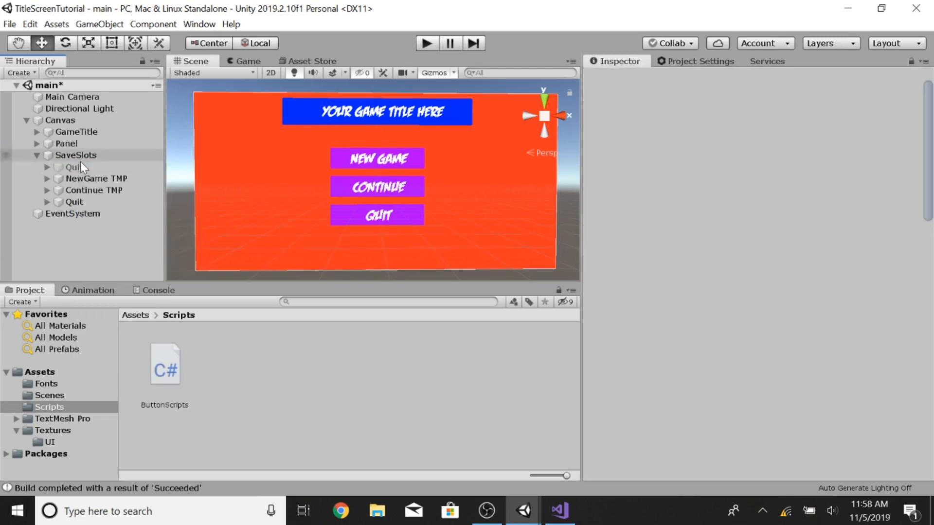
{"action": "right_click", "coordinate": [81, 166]}
{"action": "left_click", "coordinate": [115, 237]}
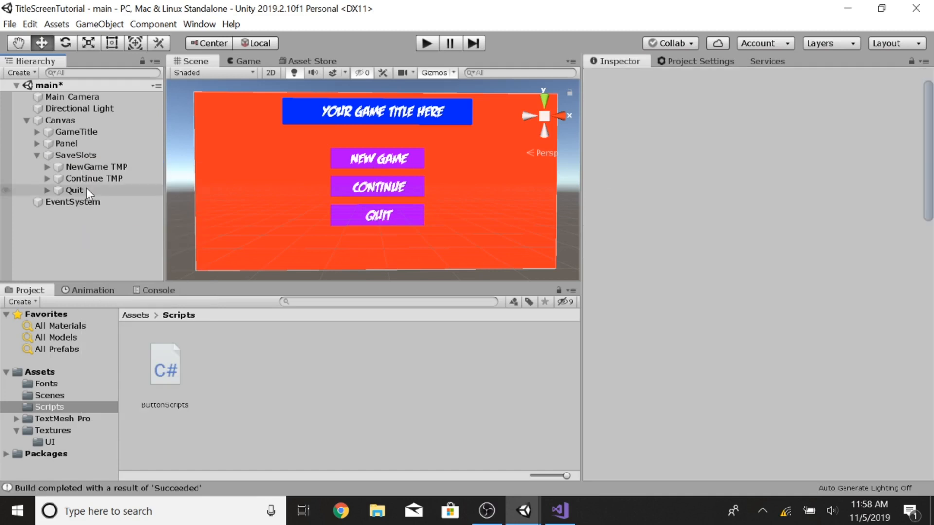
Step: Rename the three remaining buttons in SaveSlots to SaveSlot 1, SaveSlot 2 and SaveSlot 3
{"action": "left_click", "coordinate": [92, 167]}
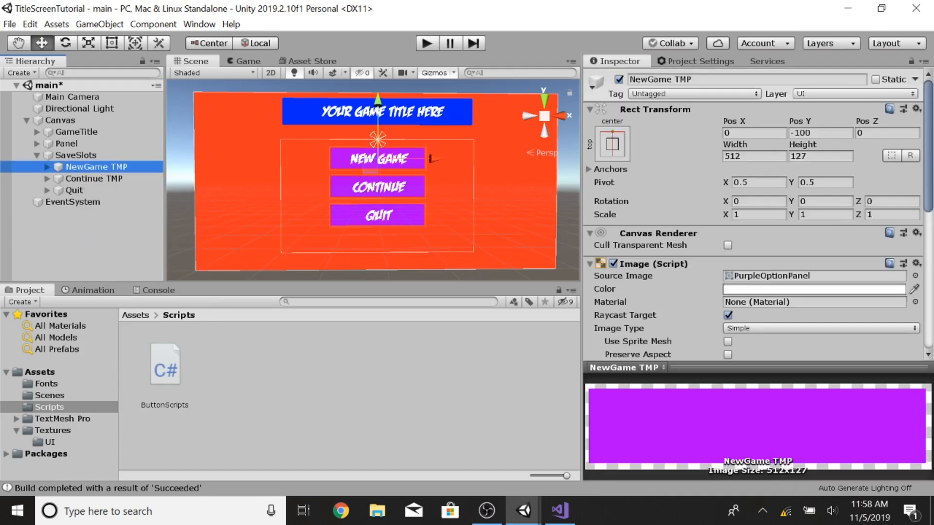
{"action": "left_click", "coordinate": [701, 79]}
{"action": "type", "text": "SaveSlo"}
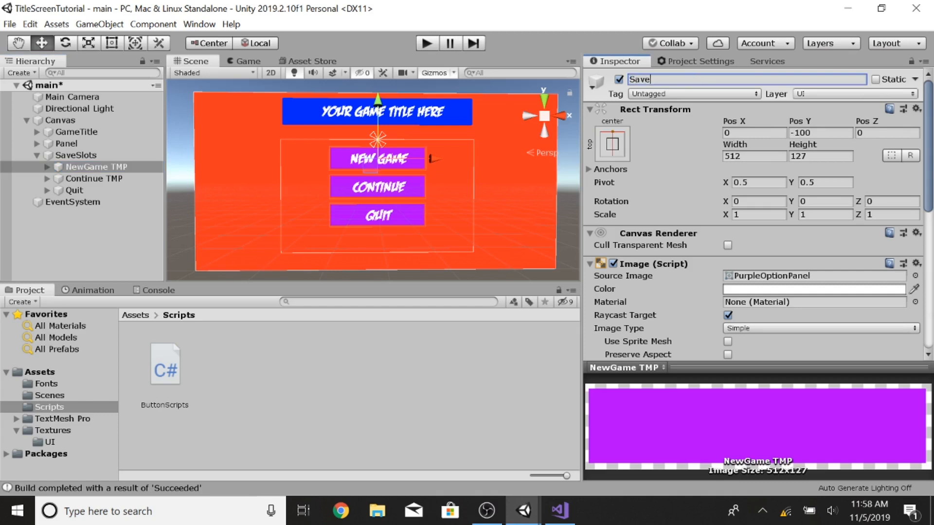
{"action": "type", "text": "t 1"}
{"action": "key", "text": "Return"}
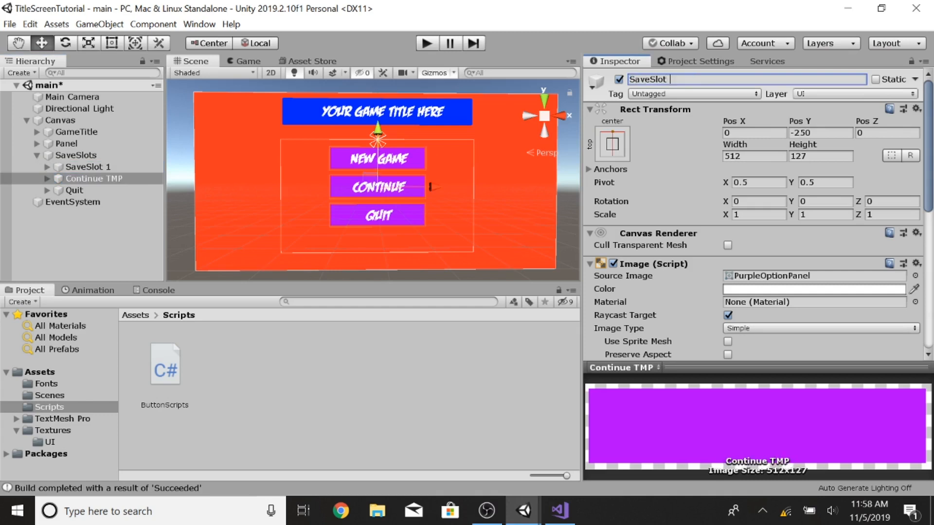
{"action": "key", "text": "Return"}
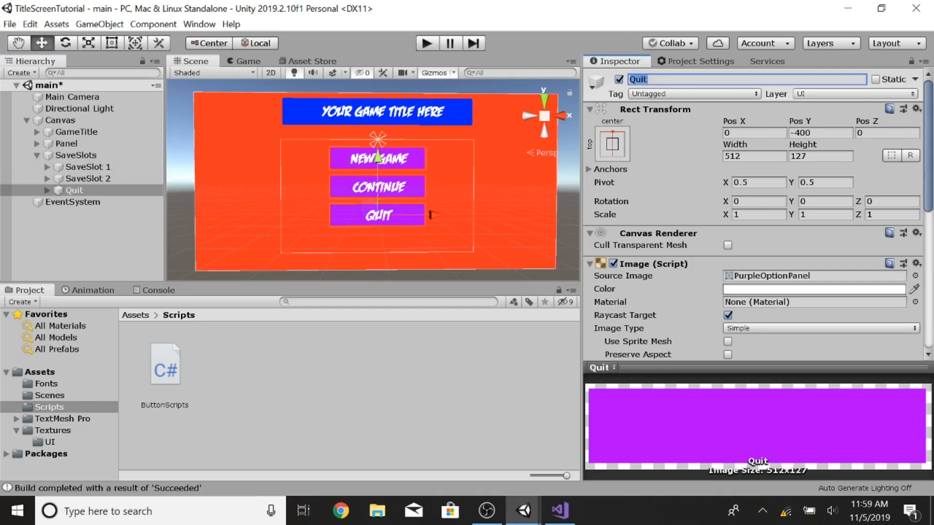
{"action": "type", "text": "SaveSlot 1"}
{"action": "key", "text": "Return"}
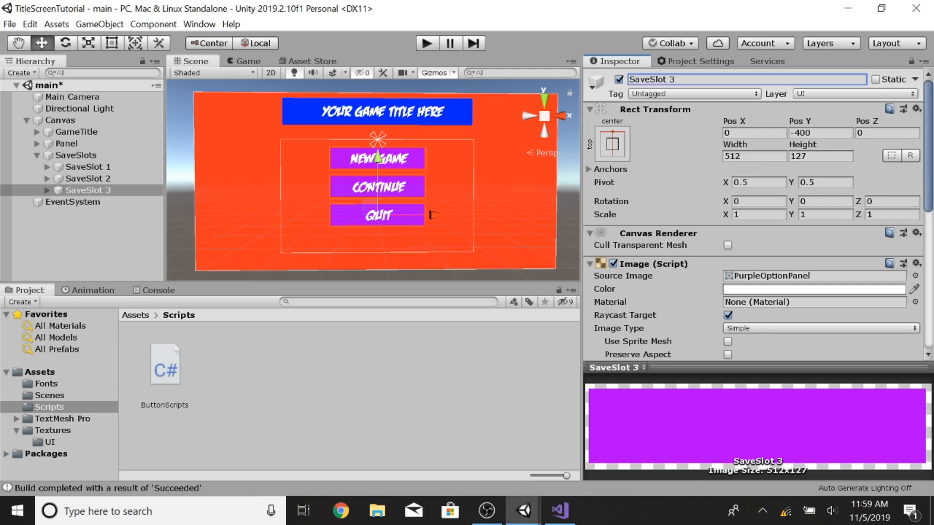
Step: Change the SaveSlot 1 button's label text to SAVE SLOT 1
{"action": "left_click", "coordinate": [45, 168]}
{"action": "left_click", "coordinate": [89, 178]}
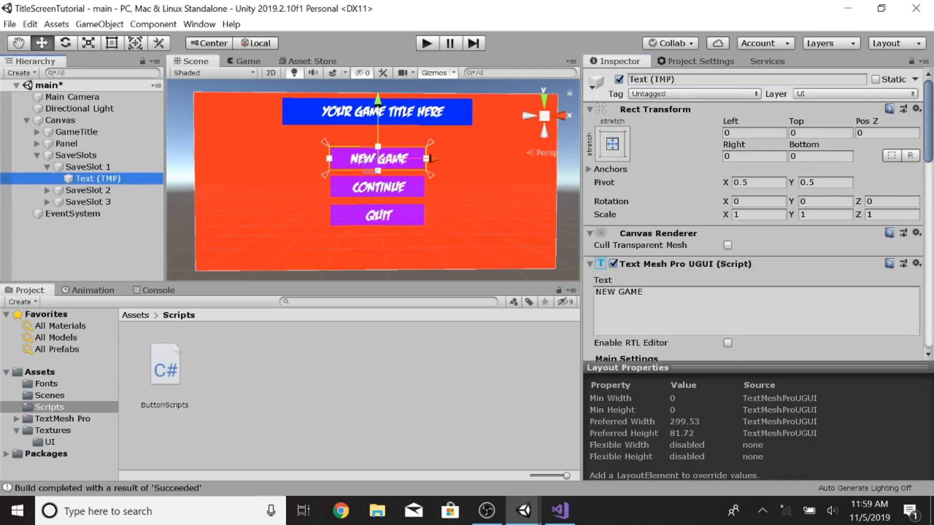
{"action": "left_click", "coordinate": [642, 296]}
{"action": "type", "text": "SAVE SLOT 1"}
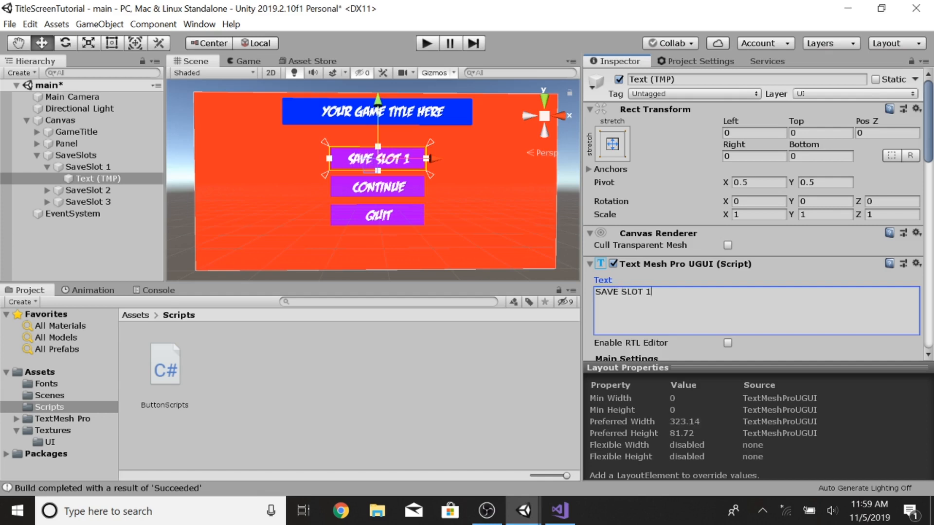
Step: Change the SaveSlot 2 and SaveSlot 3 button labels to SAVE SLOT 2 and SAVE SLOT 3
{"action": "left_click", "coordinate": [46, 191]}
{"action": "left_click", "coordinate": [97, 202]}
{"action": "left_click", "coordinate": [642, 296]}
{"action": "type", "text": "SAVE SLO"}
{"action": "type", "text": "T 2"}
{"action": "type", "text": "SAVE SLOT 3"}
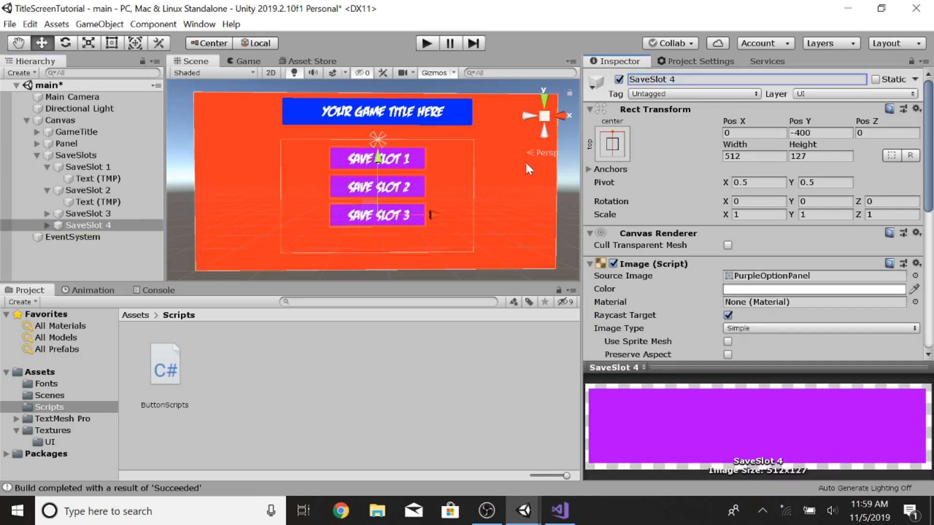
Step: Add a fourth save slot button, SaveSlot 4, positioned below the others at Pos Y -550
{"action": "left_click_drag", "start_coordinate": [379, 165], "coordinate": [379, 181]}
{"action": "key", "text": "ctrl+z"}
{"action": "left_click", "coordinate": [820, 132]}
{"action": "type", "text": "-525"}
{"action": "key", "text": "BackSpace"}
{"action": "key", "text": "BackSpace"}
{"action": "left_click", "coordinate": [81, 156]}
{"action": "left_click", "coordinate": [88, 226]}
{"action": "left_click", "coordinate": [821, 156]}
{"action": "left_click", "coordinate": [82, 155]}
{"action": "left_click", "coordinate": [88, 225]}
{"action": "left_click_drag", "start_coordinate": [377, 89], "coordinate": [377, 185]}
{"action": "double_click", "coordinate": [803, 132]}
{"action": "type", "text": "550"}
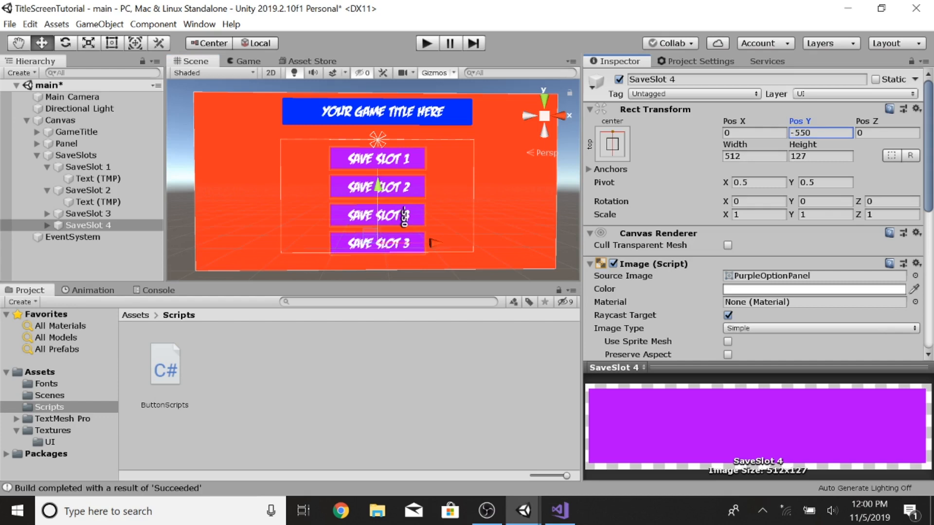
Step: Change the SaveSlot 4 button's label text to SAVE SLOT 4
{"action": "left_click", "coordinate": [47, 225]}
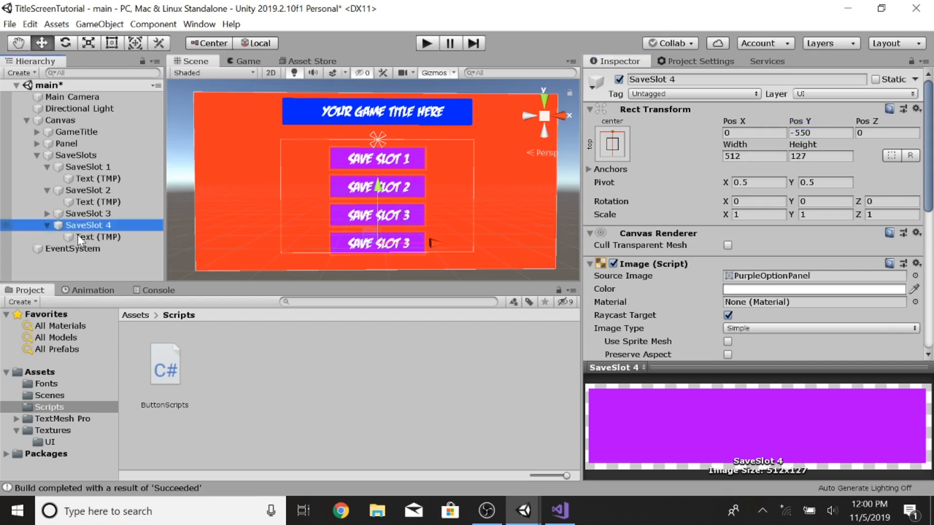
{"action": "left_click", "coordinate": [83, 237]}
{"action": "left_click", "coordinate": [654, 293]}
{"action": "key", "text": "BackSpace"}
{"action": "type", "text": "4"}
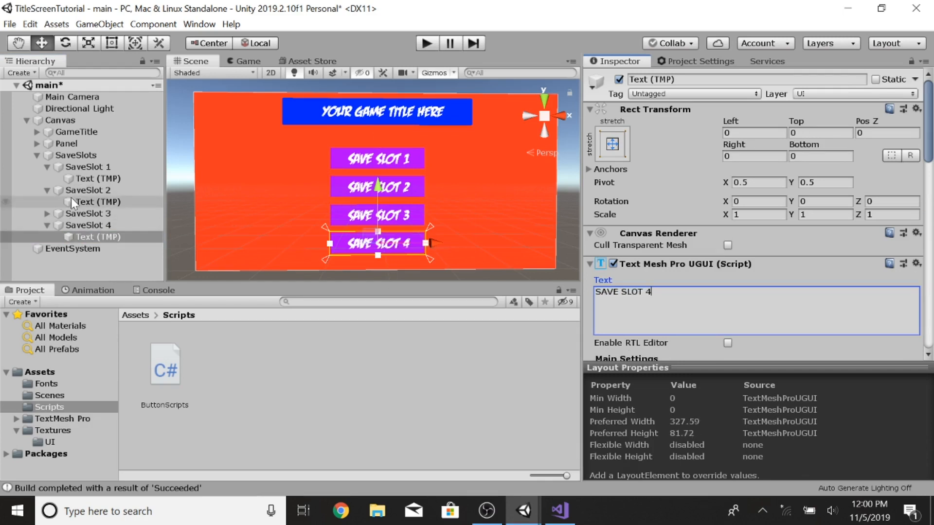
Step: Collapse the save slot entries and deactivate the SaveSlots object
{"action": "left_click", "coordinate": [47, 225]}
{"action": "left_click", "coordinate": [48, 190]}
{"action": "left_click", "coordinate": [48, 167]}
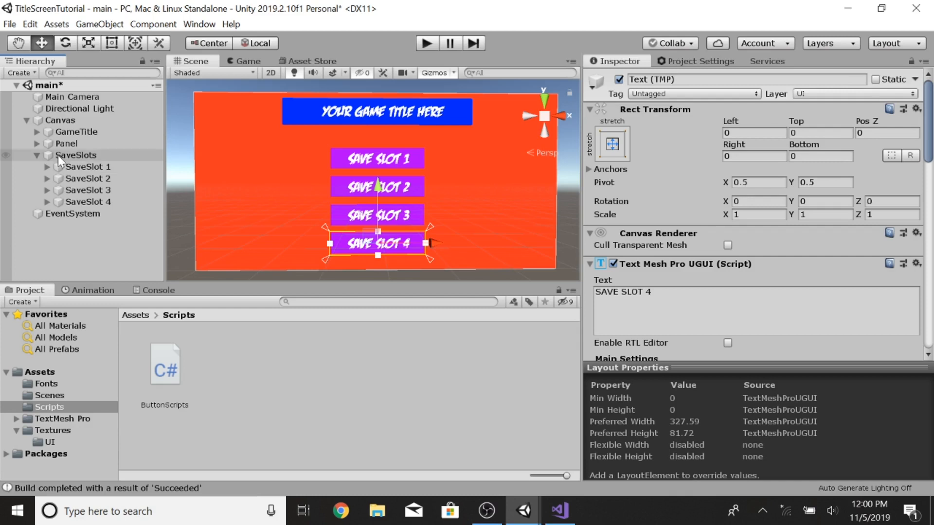
{"action": "left_click", "coordinate": [57, 155]}
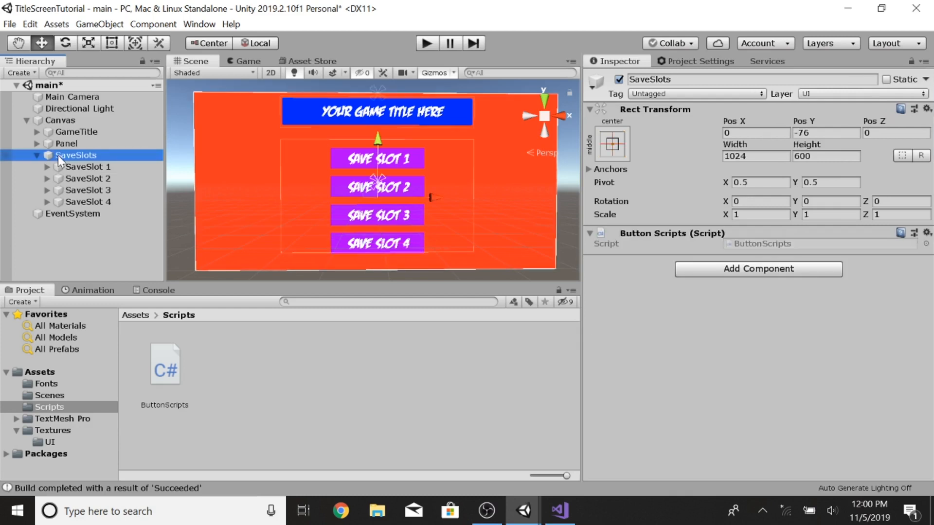
{"action": "left_click", "coordinate": [619, 79]}
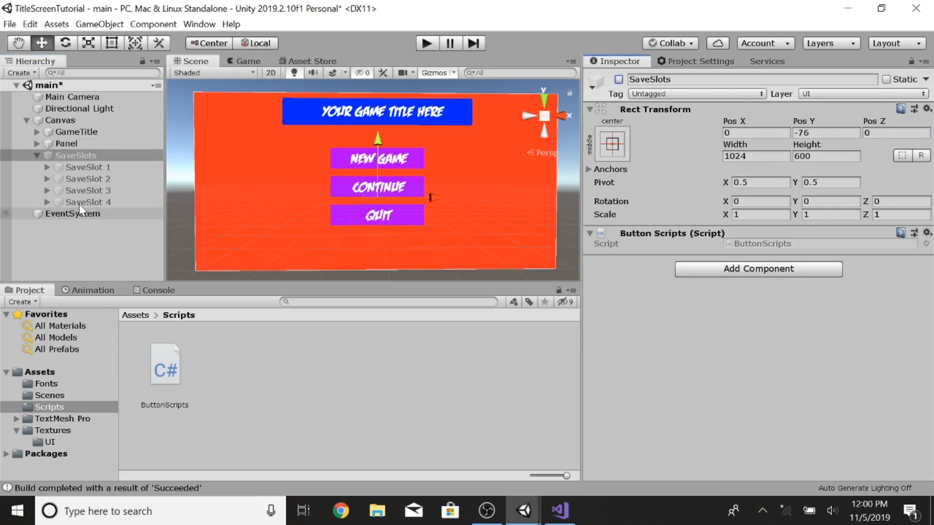
Step: Add an On Click event to the Continue TMP button that calls GameObject.SetActive on the Panel, left unchecked
{"action": "left_click", "coordinate": [49, 144]}
{"action": "left_click", "coordinate": [37, 143]}
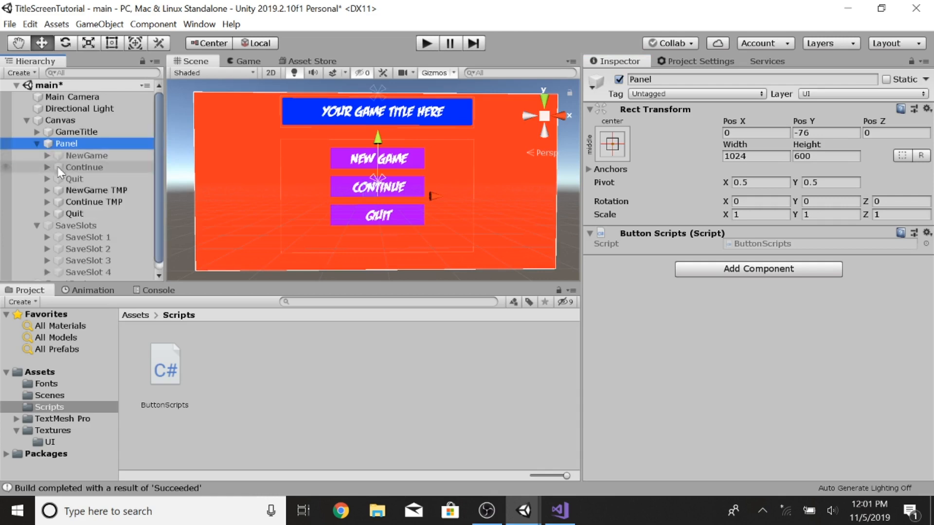
{"action": "left_click", "coordinate": [85, 201]}
{"action": "scroll", "coordinate": [798, 302], "scroll_direction": "down", "scroll_amount": 6}
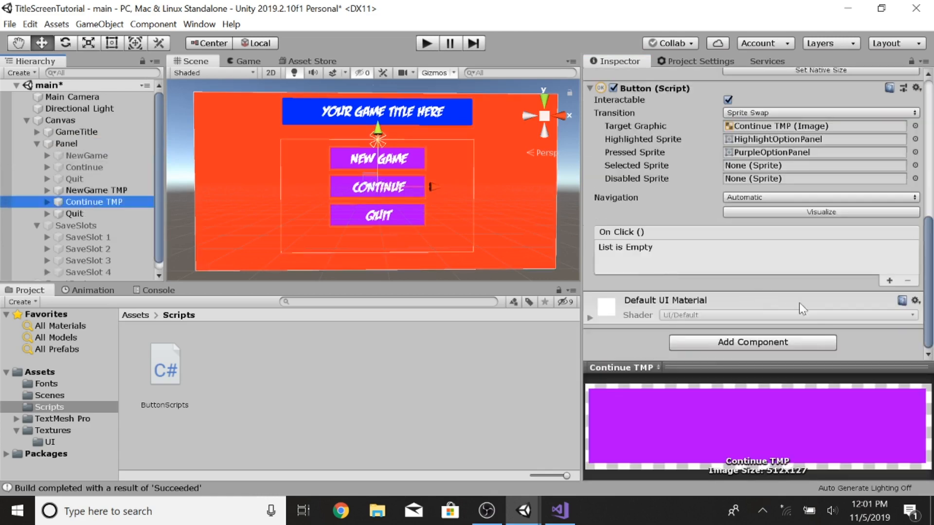
{"action": "left_click", "coordinate": [889, 281]}
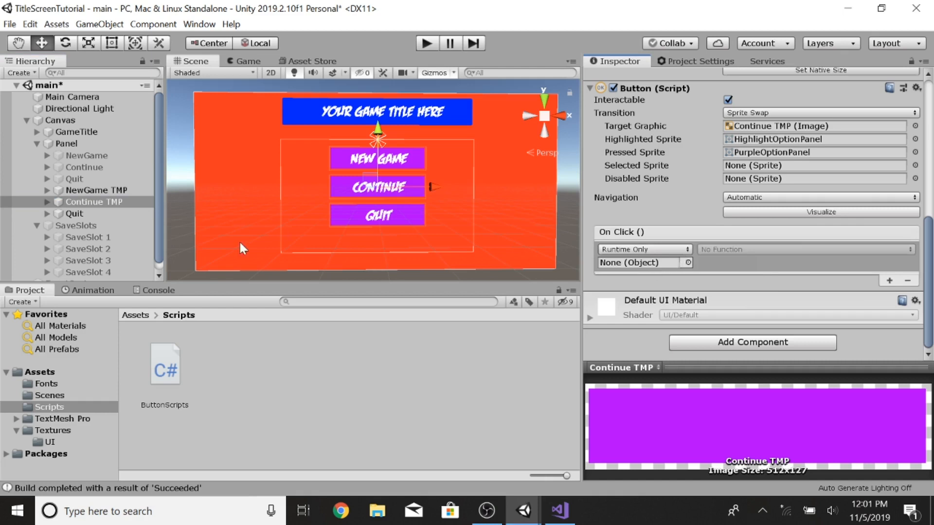
{"action": "left_click_drag", "start_coordinate": [60, 202], "coordinate": [631, 263]}
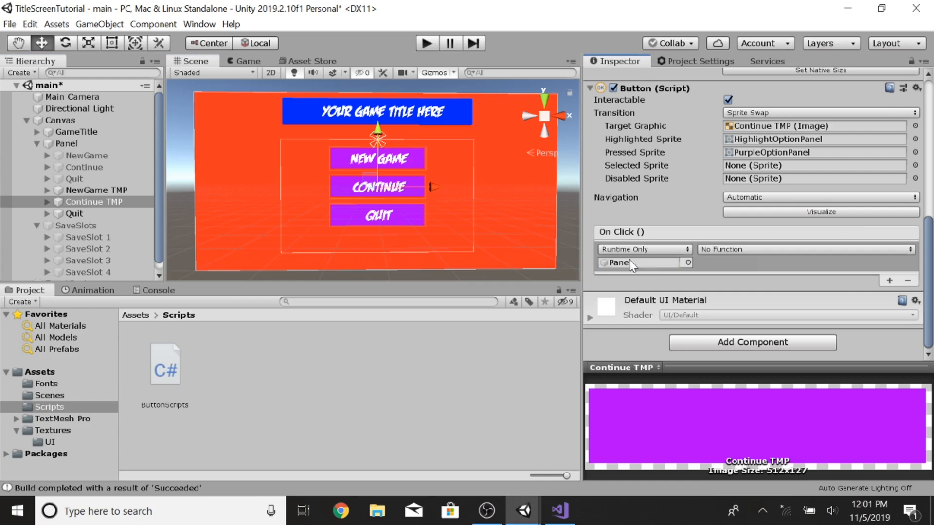
{"action": "left_click", "coordinate": [742, 250]}
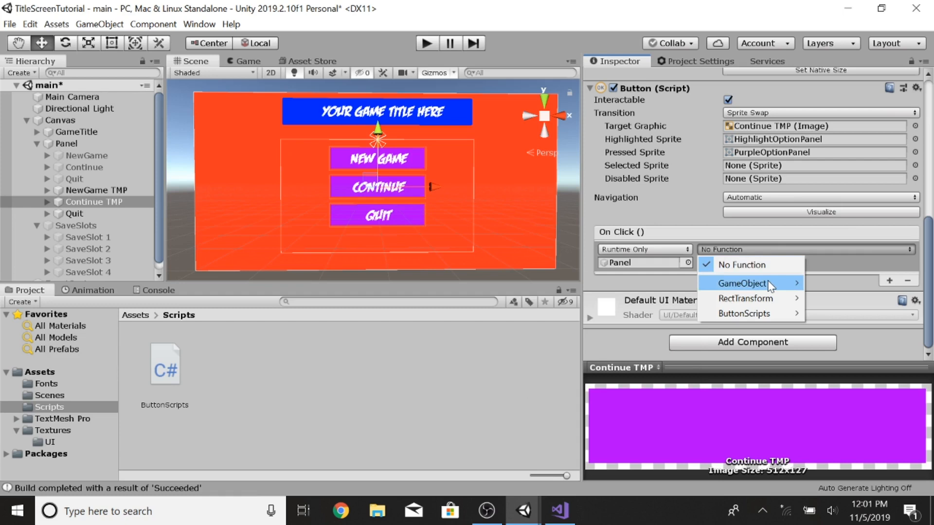
{"action": "mouse_move", "coordinate": [765, 285]}
{"action": "left_click", "coordinate": [586, 389]}
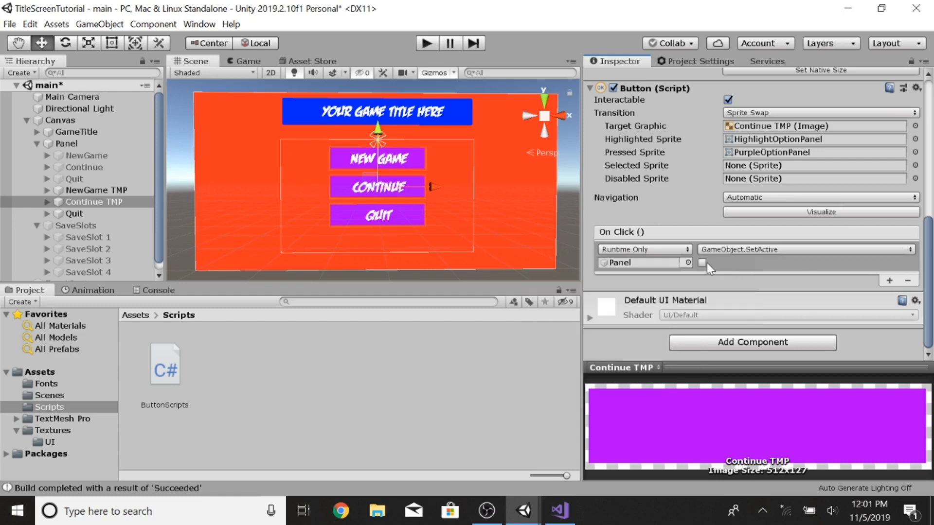
Step: Add a second On Click event to Continue TMP that calls GameObject.SetActive on SaveSlots, checked
{"action": "left_click", "coordinate": [890, 280]}
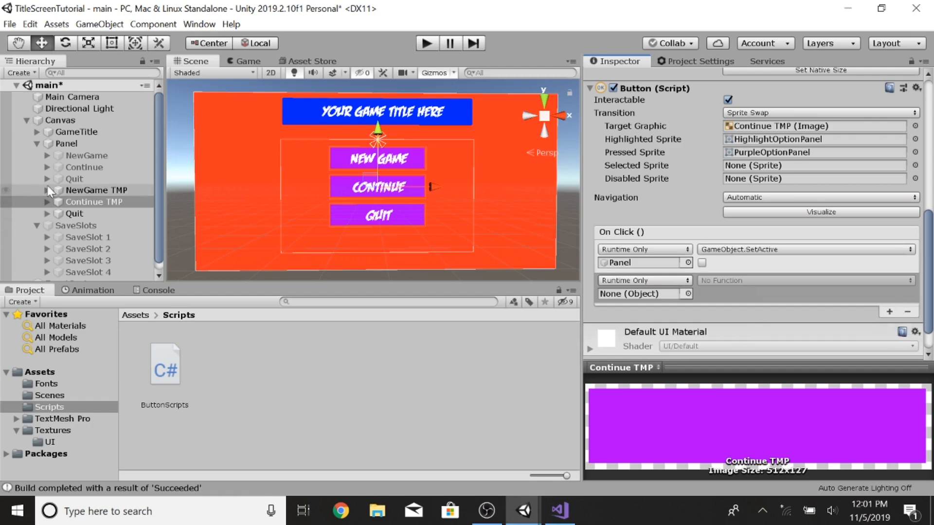
{"action": "left_click", "coordinate": [37, 226]}
{"action": "left_click_drag", "start_coordinate": [79, 226], "coordinate": [623, 294]}
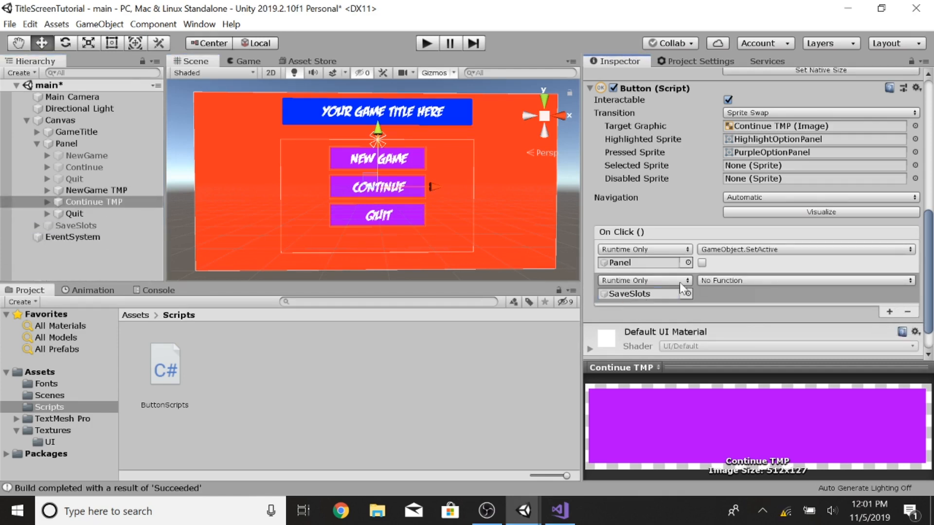
{"action": "left_click", "coordinate": [738, 282]}
{"action": "mouse_move", "coordinate": [772, 319]}
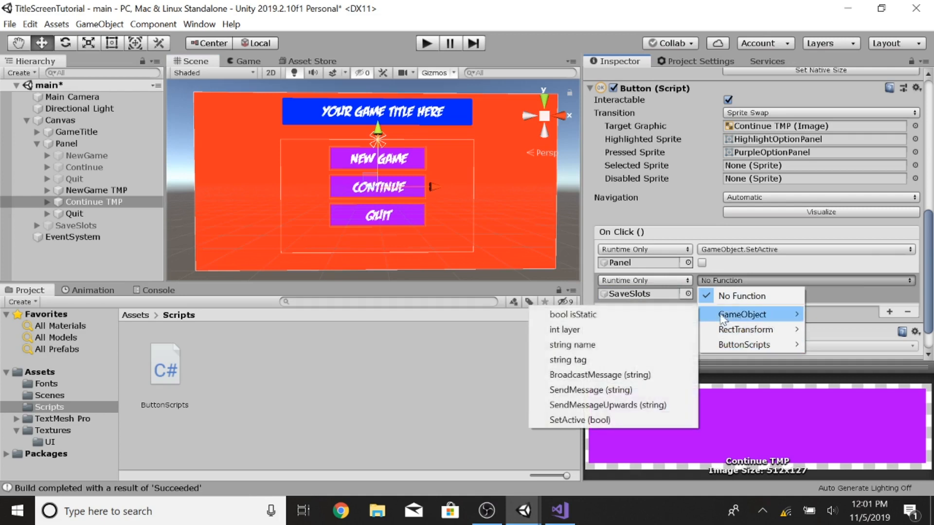
{"action": "left_click", "coordinate": [583, 420]}
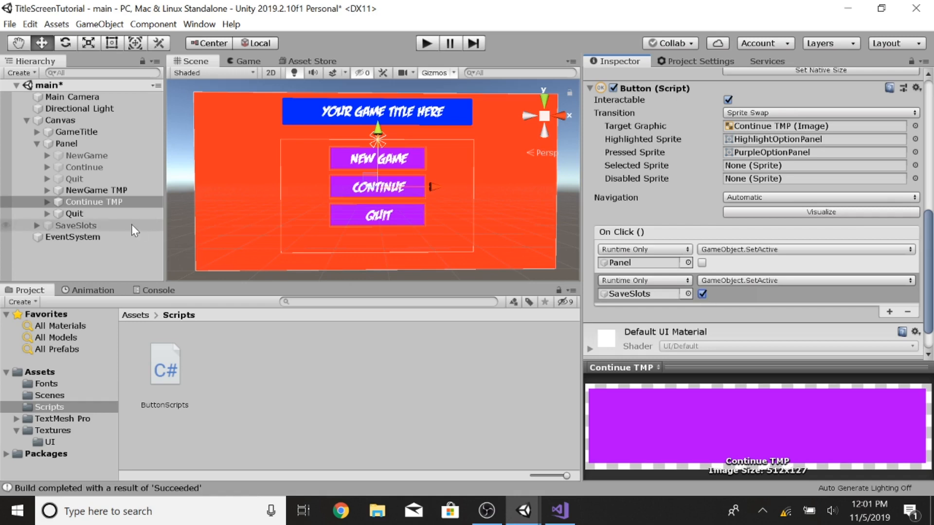
Step: Rename the SaveSlot 4 button to BACK and set its label text to BACK
{"action": "left_click", "coordinate": [37, 226]}
{"action": "left_click", "coordinate": [86, 266]}
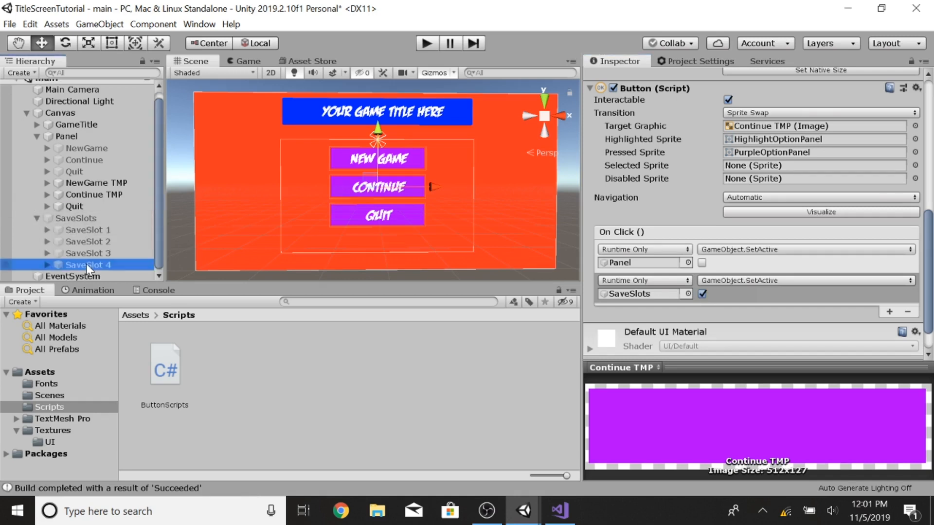
{"action": "left_click", "coordinate": [47, 265]}
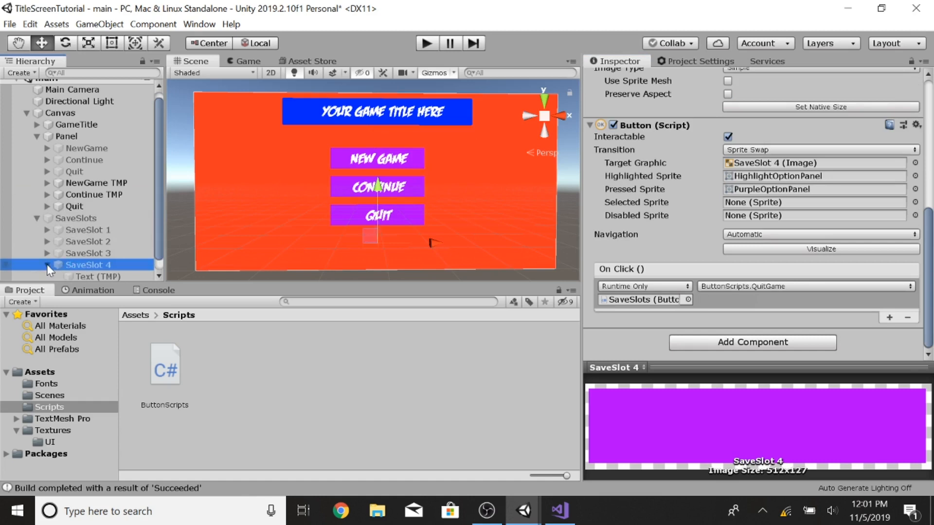
{"action": "scroll", "coordinate": [691, 160], "scroll_direction": "up", "scroll_amount": 6}
{"action": "left_click", "coordinate": [698, 80]}
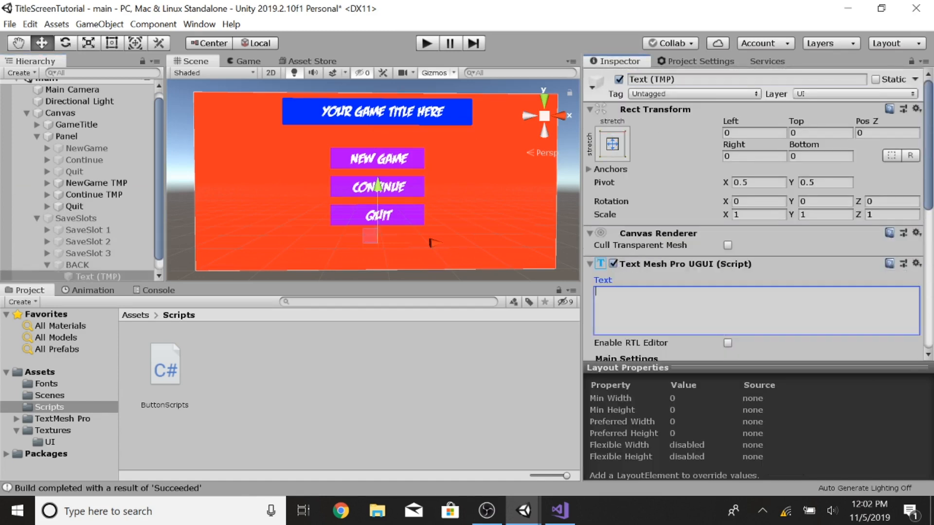
{"action": "type", "text": "BACK"}
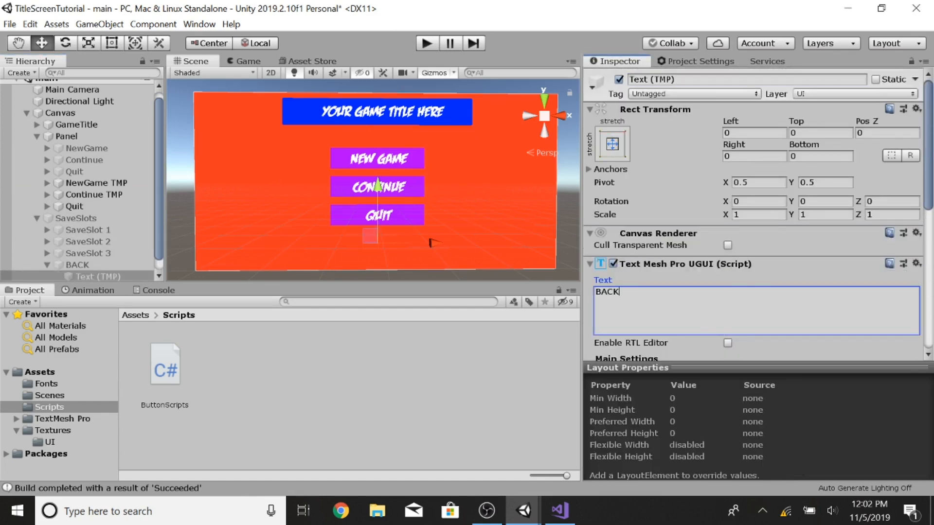
{"action": "scroll", "coordinate": [673, 220], "scroll_direction": "down", "scroll_amount": 7}
{"action": "scroll", "coordinate": [674, 219], "scroll_direction": "up", "scroll_amount": 7}
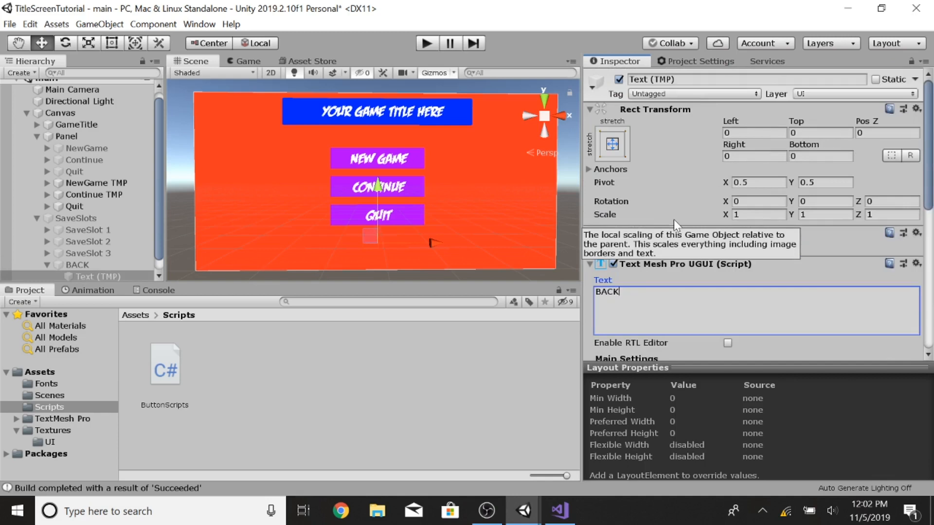
{"action": "scroll", "coordinate": [663, 185], "scroll_direction": "down", "scroll_amount": 8}
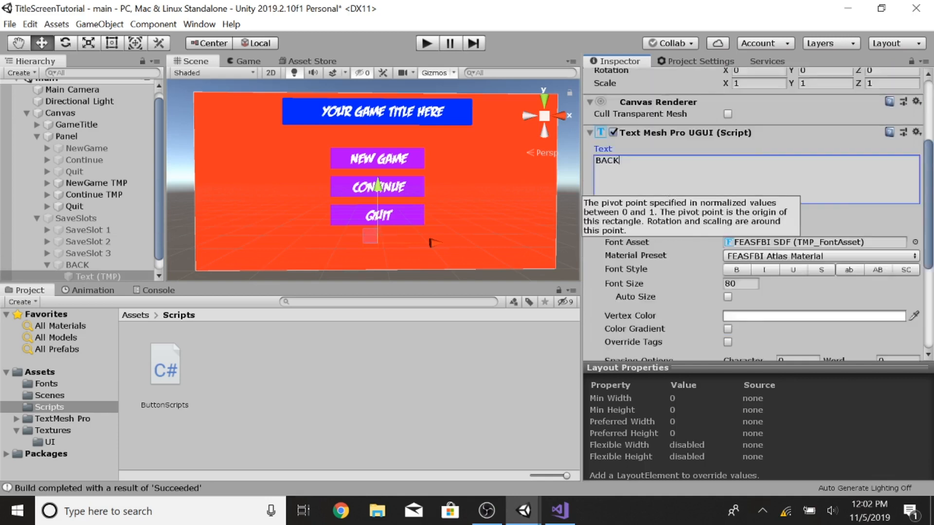
Step: Remove the existing On Click events from the BACK, SaveSlot 3 and SaveSlot 1 buttons
{"action": "left_click", "coordinate": [81, 266]}
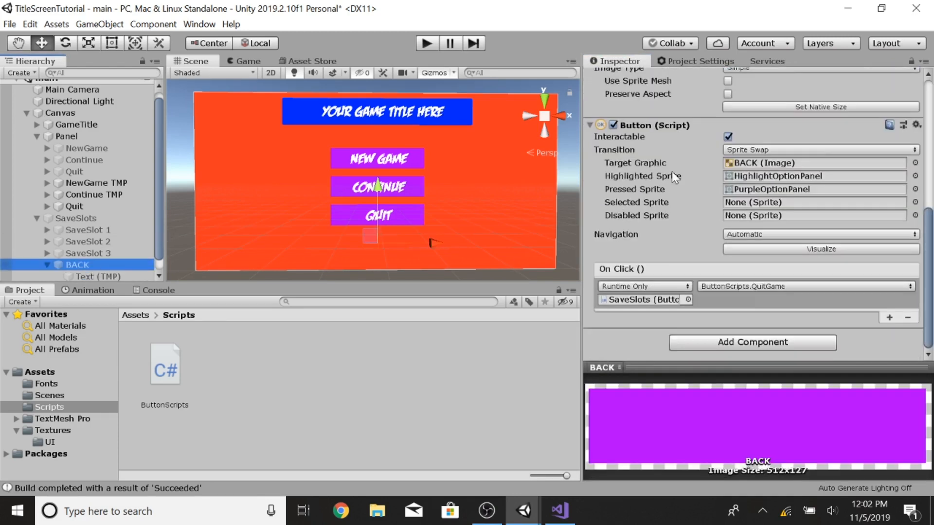
{"action": "left_click", "coordinate": [908, 317]}
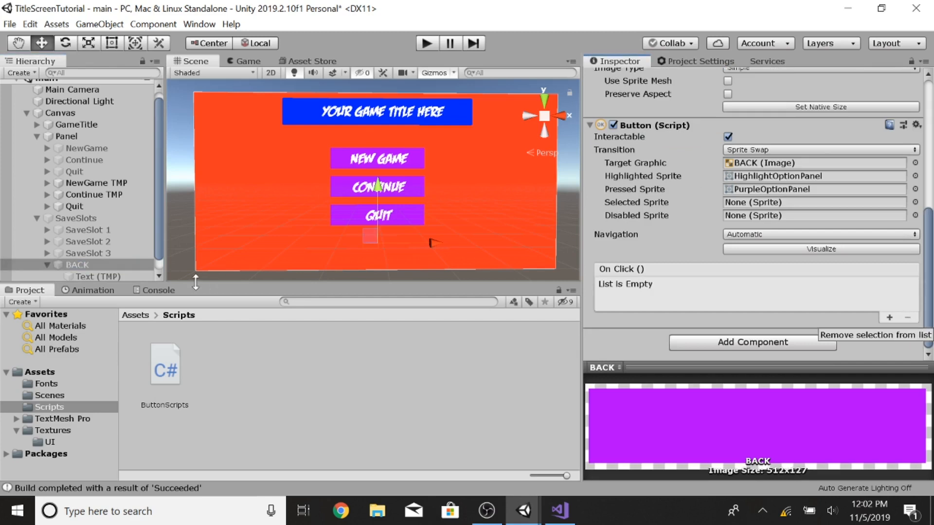
{"action": "left_click", "coordinate": [71, 251]}
{"action": "left_click", "coordinate": [908, 317]}
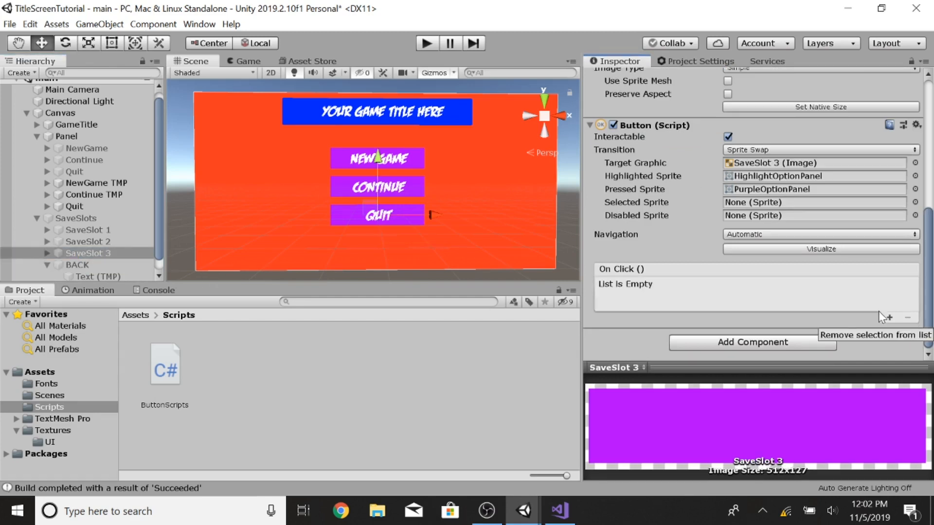
{"action": "left_click", "coordinate": [100, 229]}
{"action": "left_click", "coordinate": [907, 317]}
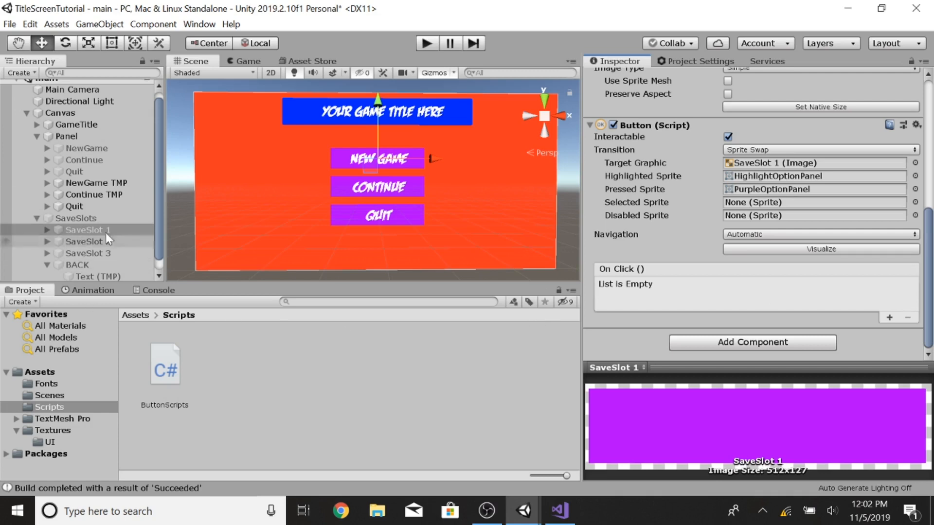
Step: Add two On Click events to BACK, the first calling GameObject.SetActive on the Panel, checked
{"action": "left_click", "coordinate": [73, 265]}
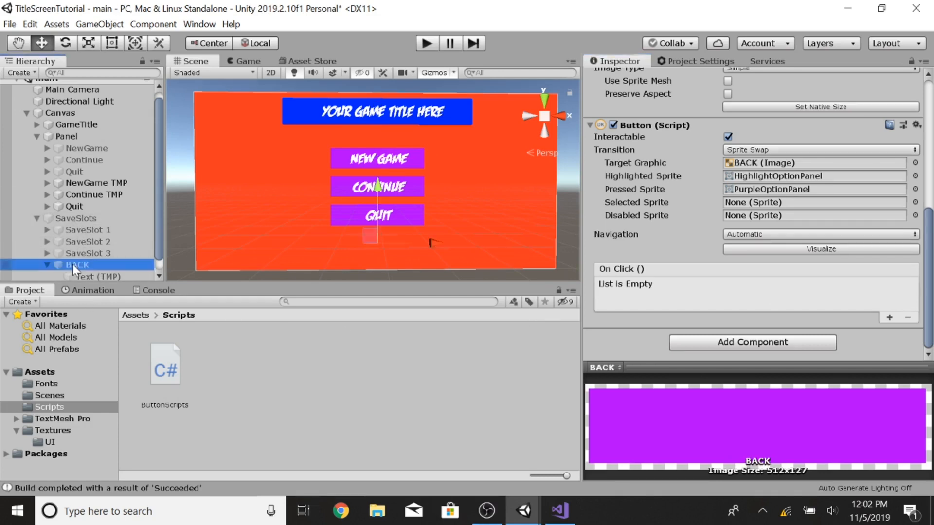
{"action": "left_click", "coordinate": [889, 319]}
{"action": "left_click", "coordinate": [890, 319]}
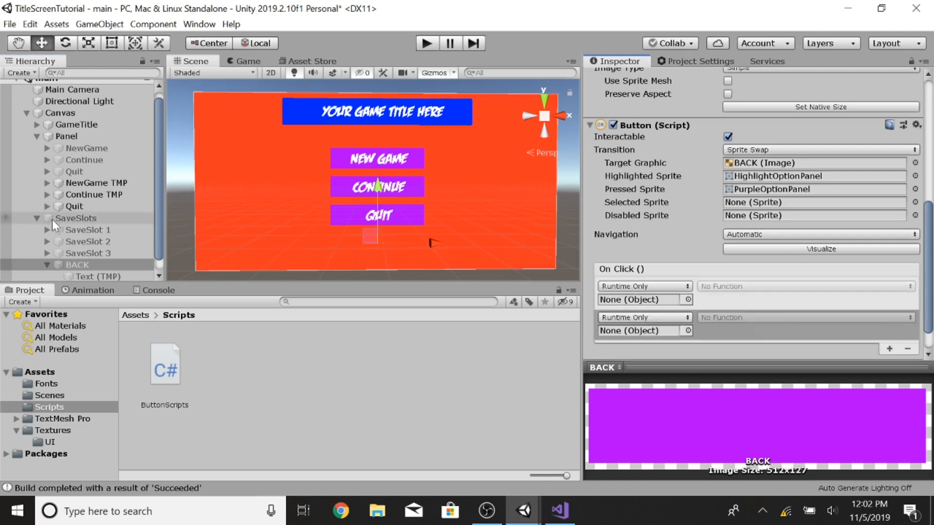
{"action": "left_click_drag", "start_coordinate": [66, 136], "coordinate": [642, 300]}
{"action": "left_click", "coordinate": [778, 287]}
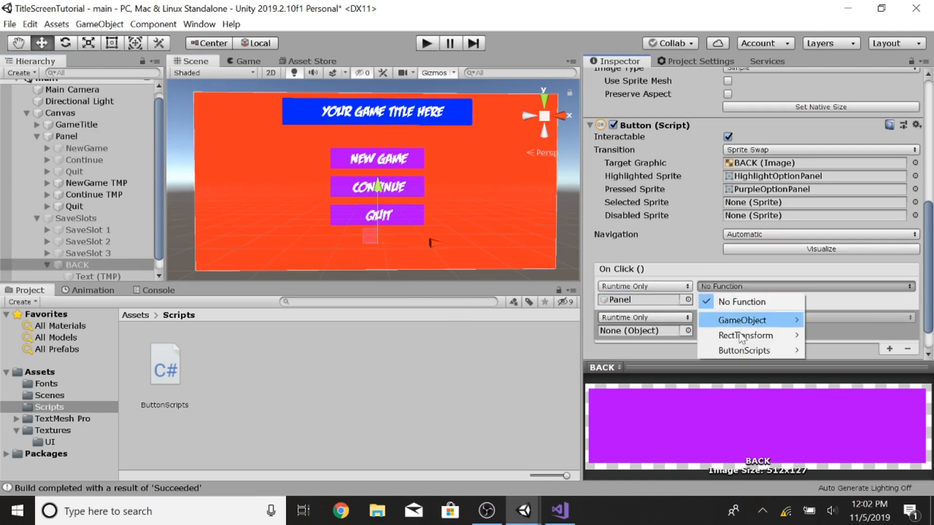
{"action": "mouse_move", "coordinate": [725, 325]}
{"action": "left_click", "coordinate": [580, 425]}
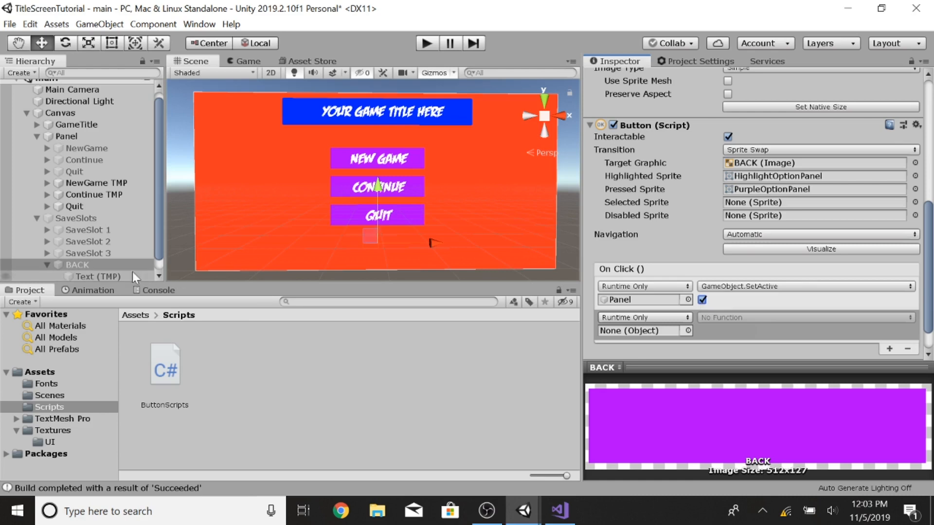
Step: Set BACK's second On Click event to call GameObject.SetActive on SaveSlots, left unchecked
{"action": "left_click_drag", "start_coordinate": [75, 264], "coordinate": [648, 331]}
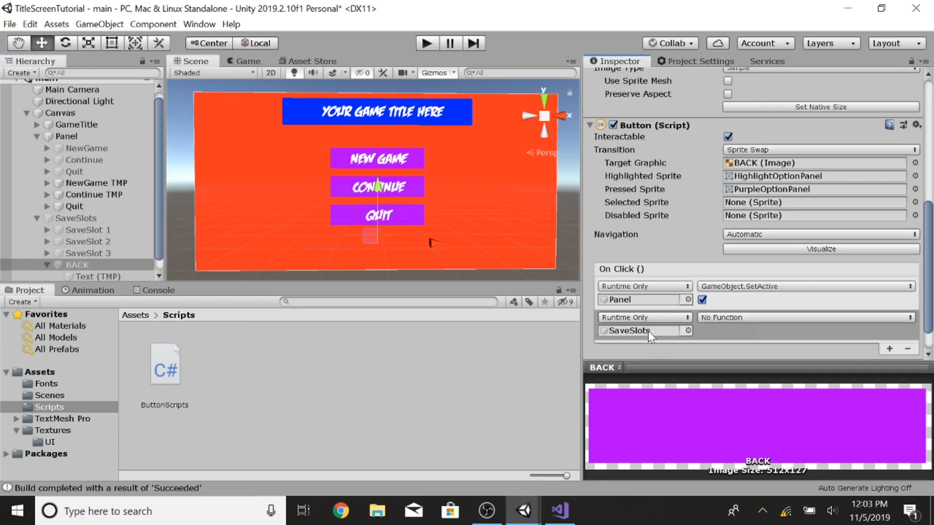
{"action": "left_click", "coordinate": [737, 317]}
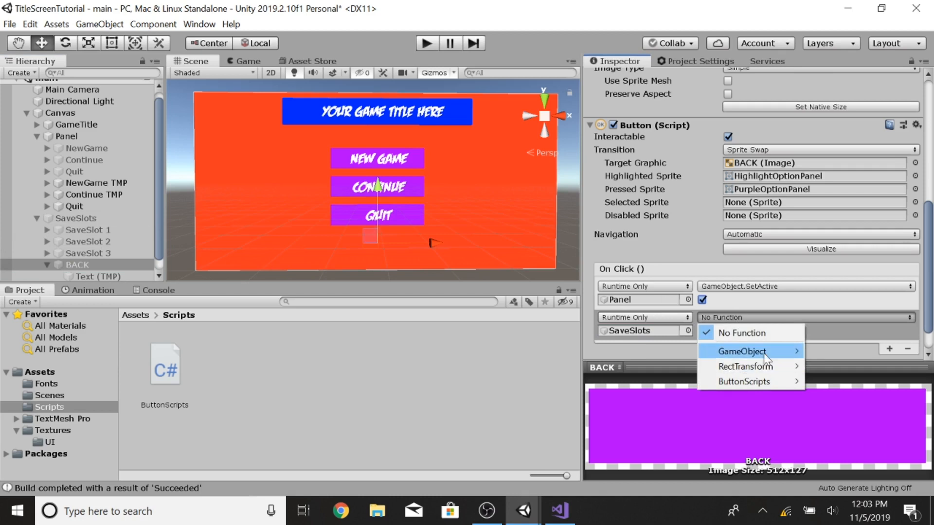
{"action": "mouse_move", "coordinate": [741, 351]}
{"action": "left_click", "coordinate": [605, 456]}
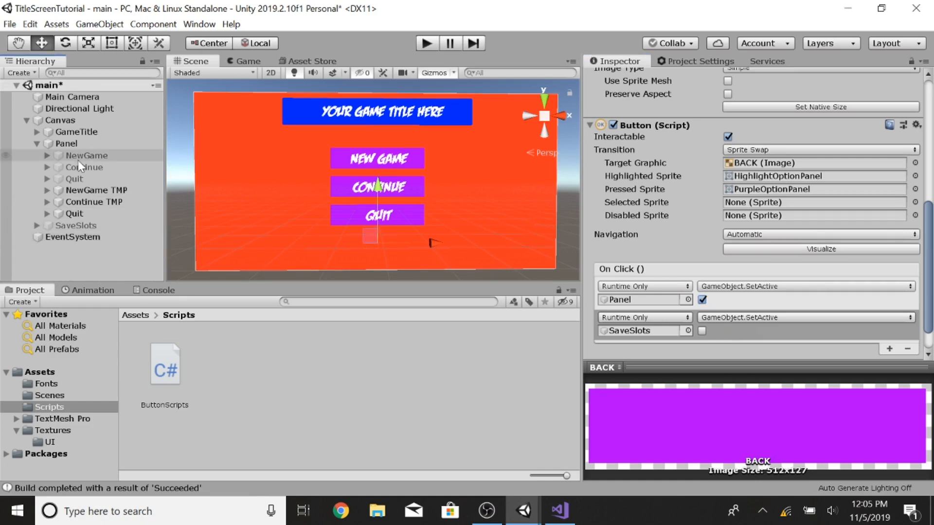
Step: Collapse the Panel hierarchy and build and run the project
{"action": "left_click", "coordinate": [37, 143]}
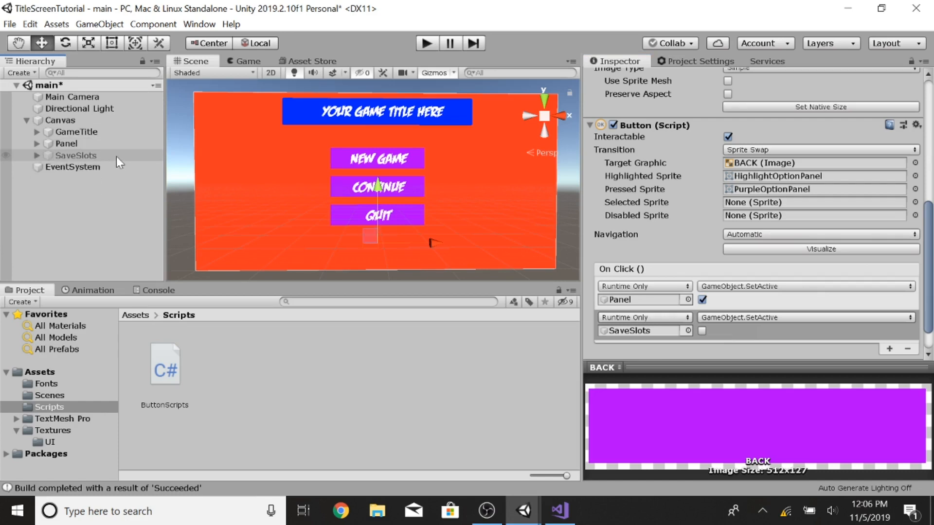
{"action": "left_click", "coordinate": [10, 24]}
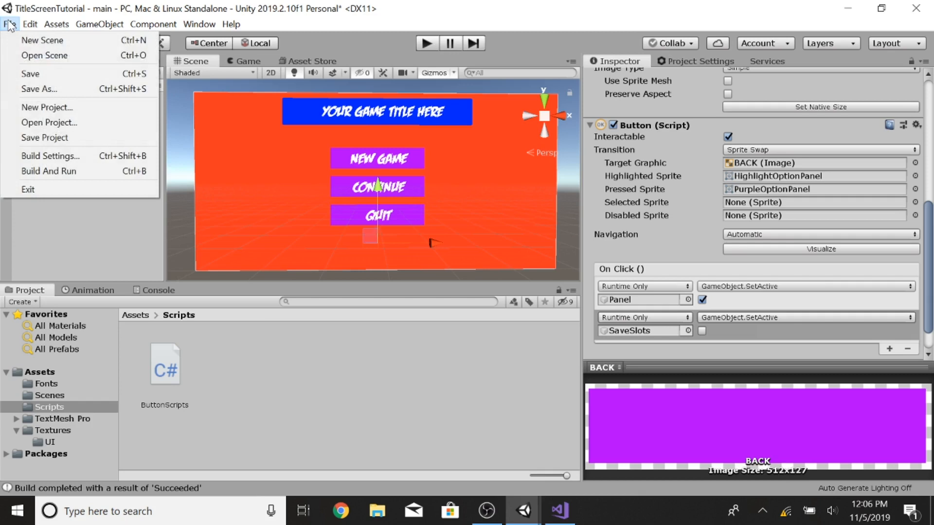
{"action": "left_click", "coordinate": [53, 171]}
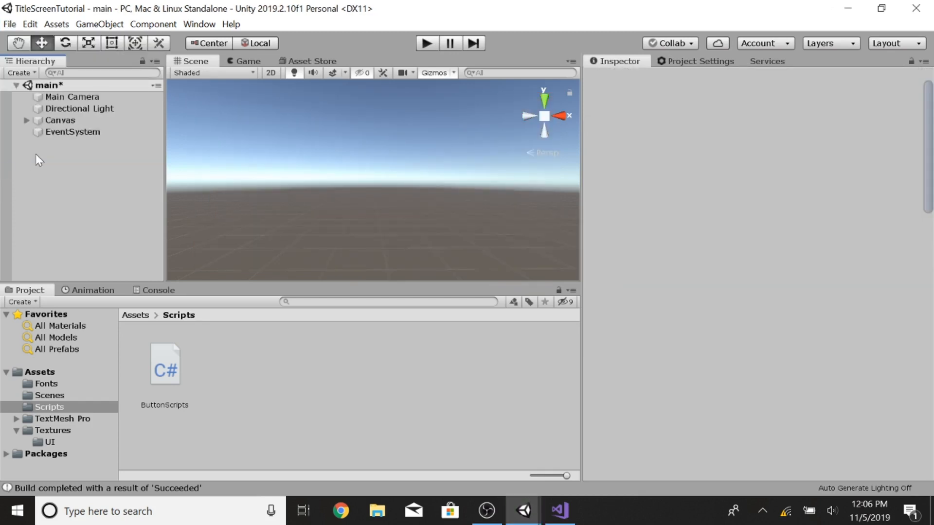
Step: Set the BACK button's source image to HighlightOptionPanel
{"action": "left_click", "coordinate": [27, 120]}
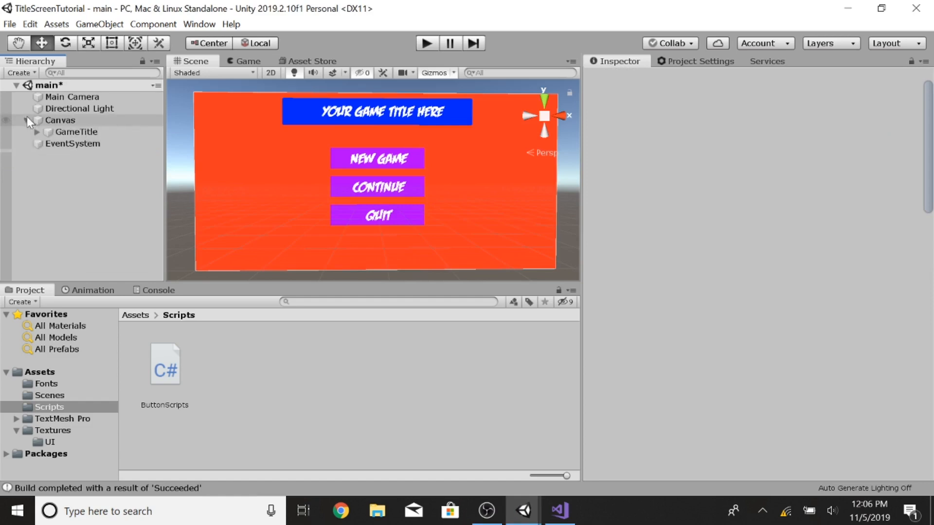
{"action": "left_click", "coordinate": [50, 155]}
{"action": "left_click", "coordinate": [37, 155]}
{"action": "left_click", "coordinate": [53, 201]}
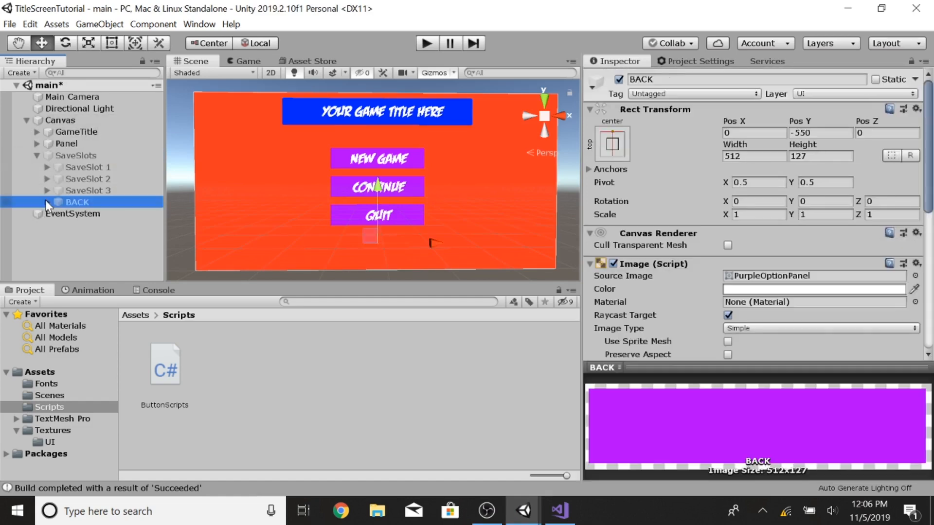
{"action": "left_click", "coordinate": [46, 202]}
{"action": "left_click", "coordinate": [50, 441]}
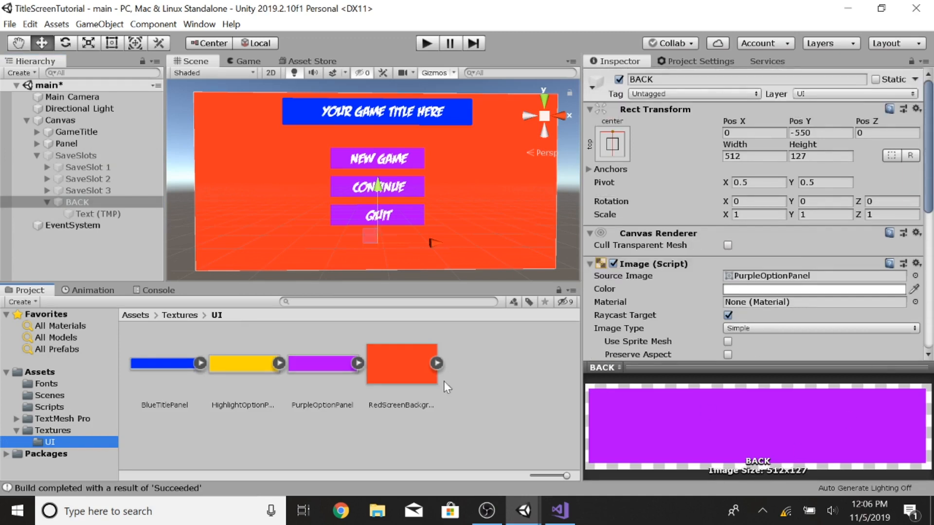
{"action": "left_click_drag", "start_coordinate": [252, 374], "coordinate": [739, 277]}
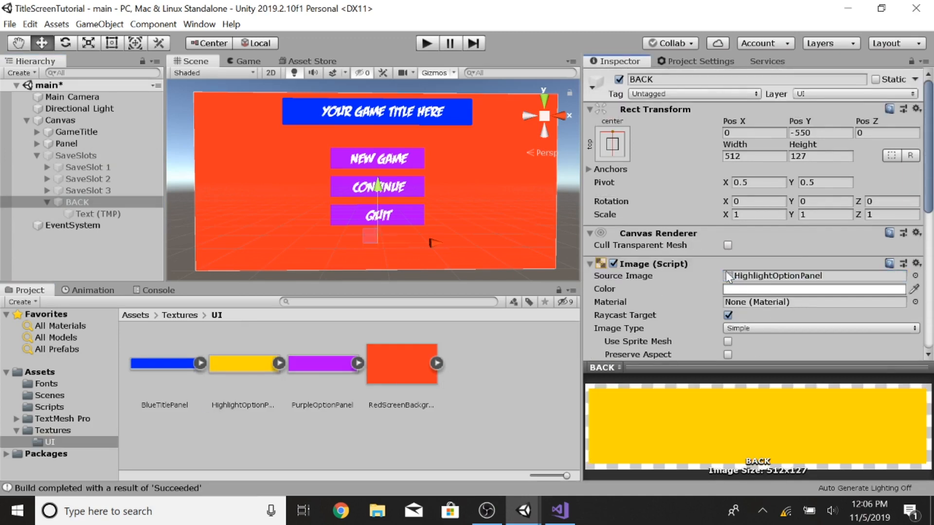
Step: Assign PurpleOptionPanel as BACK's highlighted sprite and HighlightOptionPanel as its pressed sprite
{"action": "scroll", "coordinate": [718, 278], "scroll_direction": "down", "scroll_amount": 10}
{"action": "left_click", "coordinate": [315, 369]}
{"action": "left_click_drag", "start_coordinate": [315, 368], "coordinate": [774, 145]}
{"action": "left_click_drag", "start_coordinate": [249, 363], "coordinate": [771, 159]}
Step: Set the BACK label text's vertex color to black
{"action": "left_click", "coordinate": [13, 24]}
{"action": "left_click", "coordinate": [98, 213]}
{"action": "left_click", "coordinate": [755, 155]}
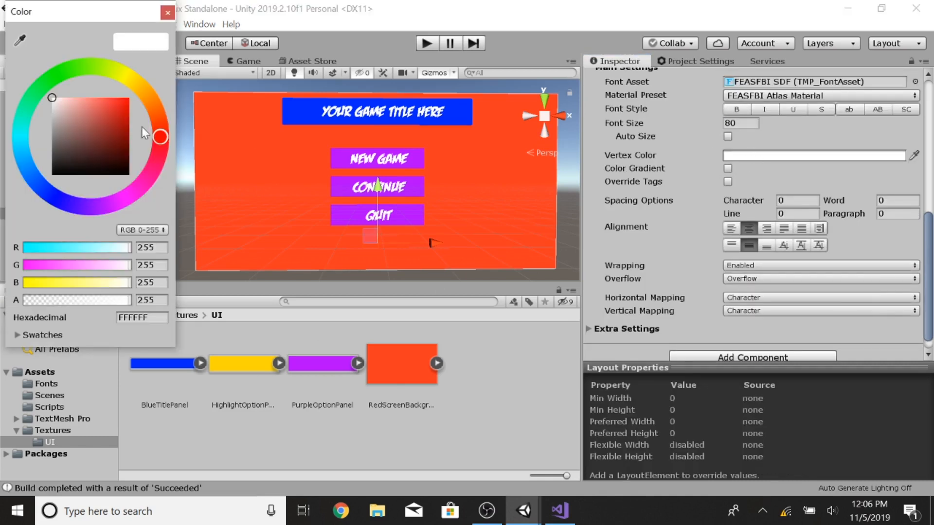
{"action": "left_click", "coordinate": [100, 163]}
{"action": "left_click_drag", "start_coordinate": [132, 190], "coordinate": [164, 210]}
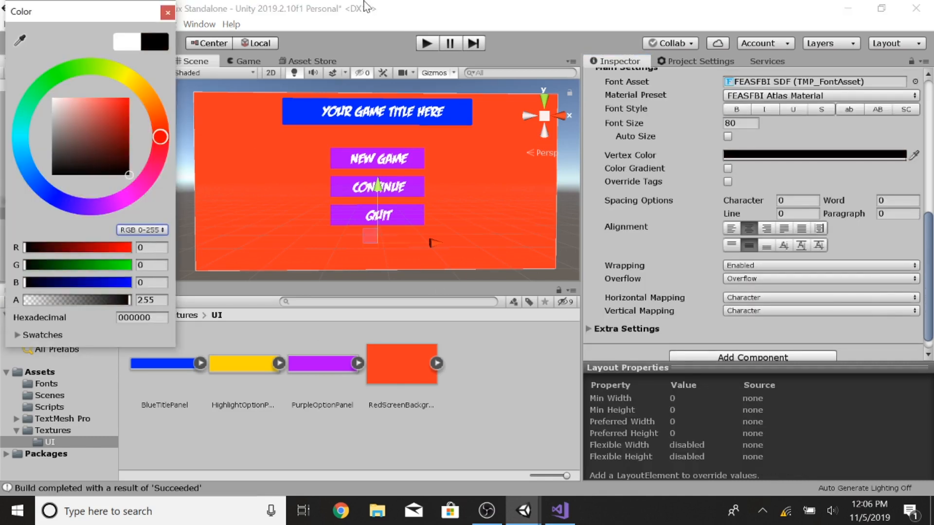
Step: Build and run the game, then test the CONTINUE, BACK and QUIT buttons
{"action": "left_click", "coordinate": [10, 24]}
{"action": "left_click", "coordinate": [72, 171]}
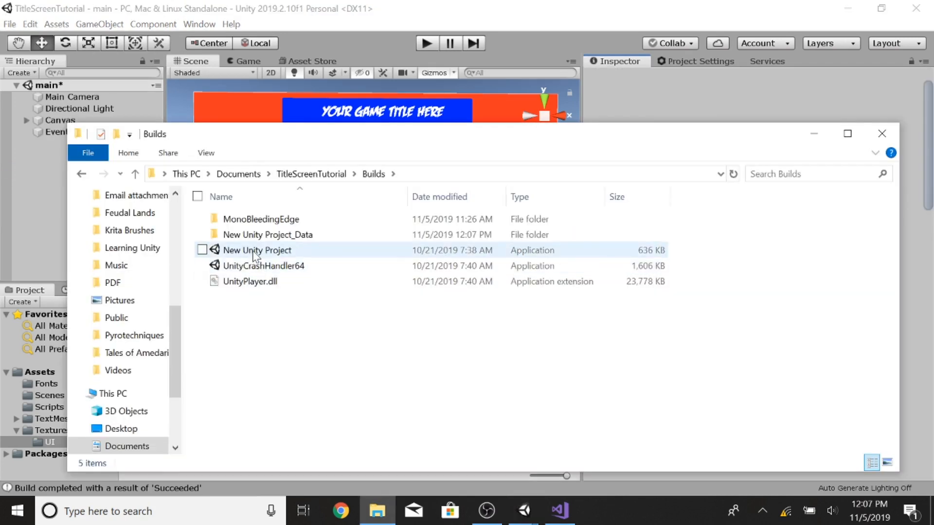
{"action": "double_click", "coordinate": [255, 250]}
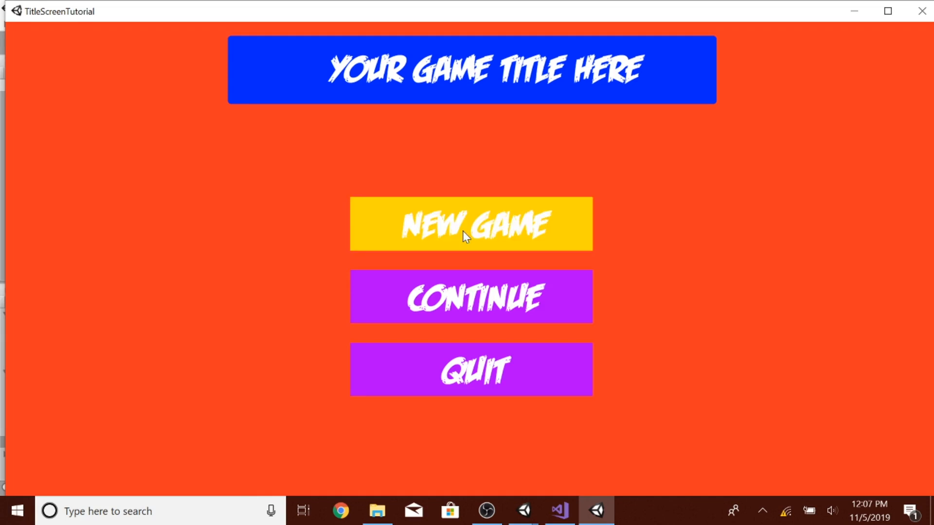
{"action": "left_click", "coordinate": [483, 307]}
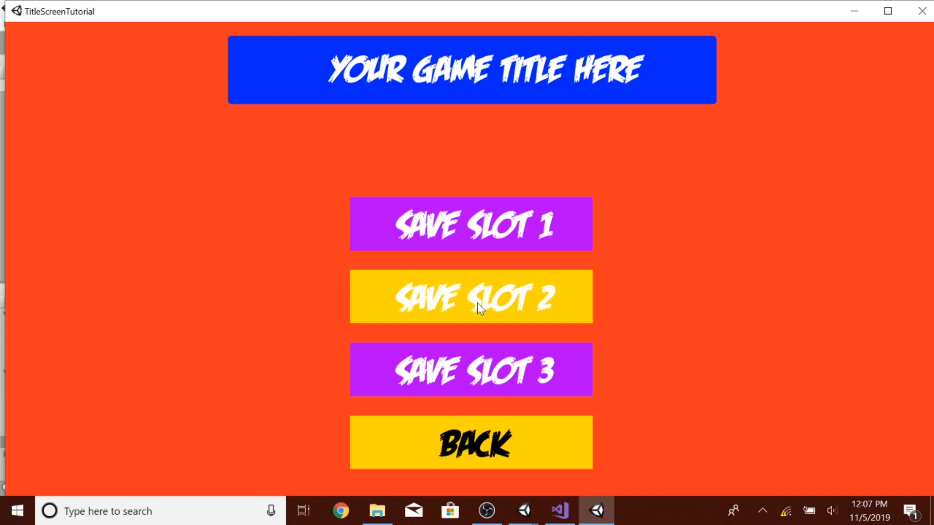
{"action": "left_click", "coordinate": [485, 443]}
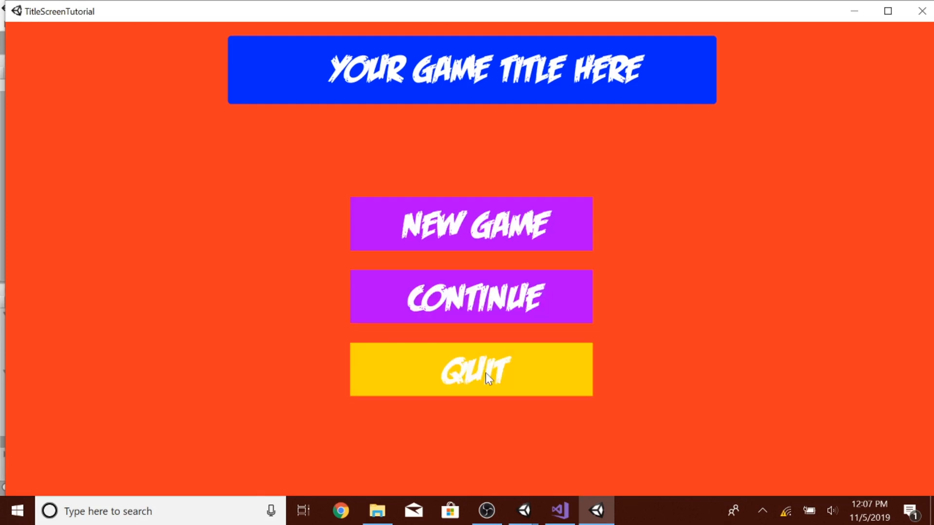
{"action": "left_click", "coordinate": [485, 372]}
{"action": "left_click", "coordinate": [813, 134]}
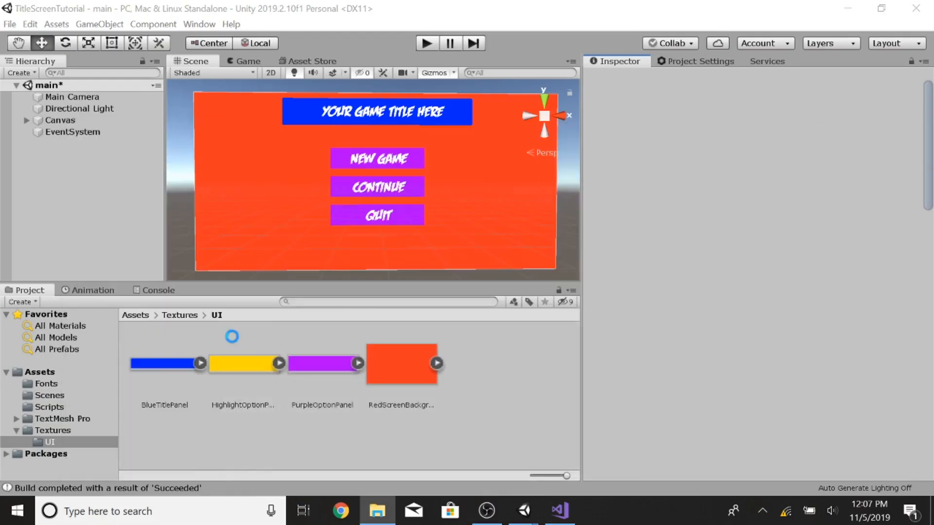
Step: Create a new scene named Game in the Scenes folder
{"action": "left_click", "coordinate": [49, 395]}
{"action": "right_click", "coordinate": [230, 386]}
{"action": "left_click", "coordinate": [565, 476]}
{"action": "left_click", "coordinate": [560, 510]}
{"action": "mouse_move", "coordinate": [523, 510]}
{"action": "left_click", "coordinate": [414, 465]}
{"action": "right_click", "coordinate": [259, 378]}
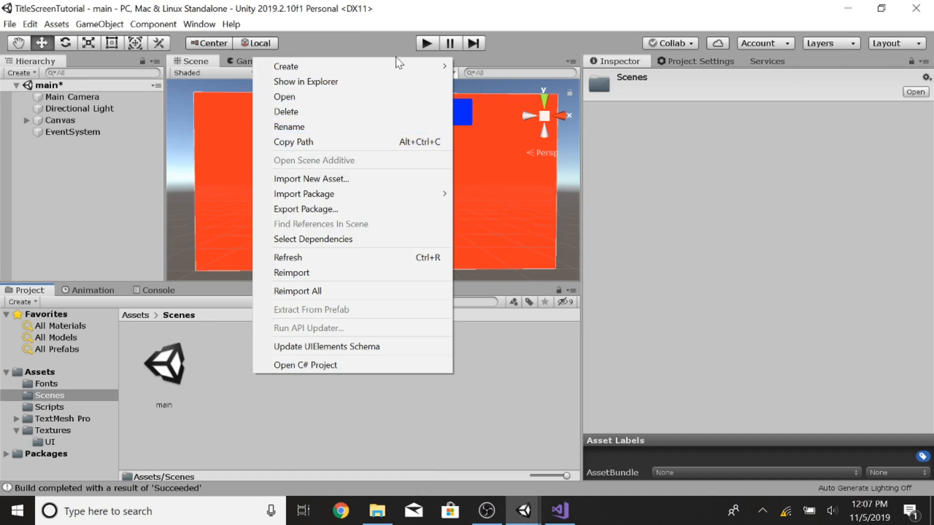
{"action": "mouse_move", "coordinate": [396, 67]}
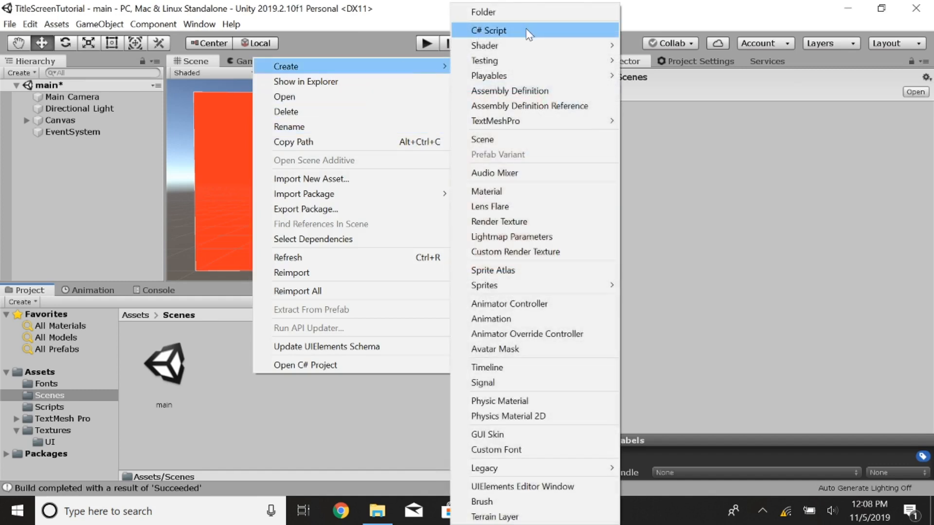
{"action": "left_click", "coordinate": [484, 139]}
{"action": "type", "text": "Game"}
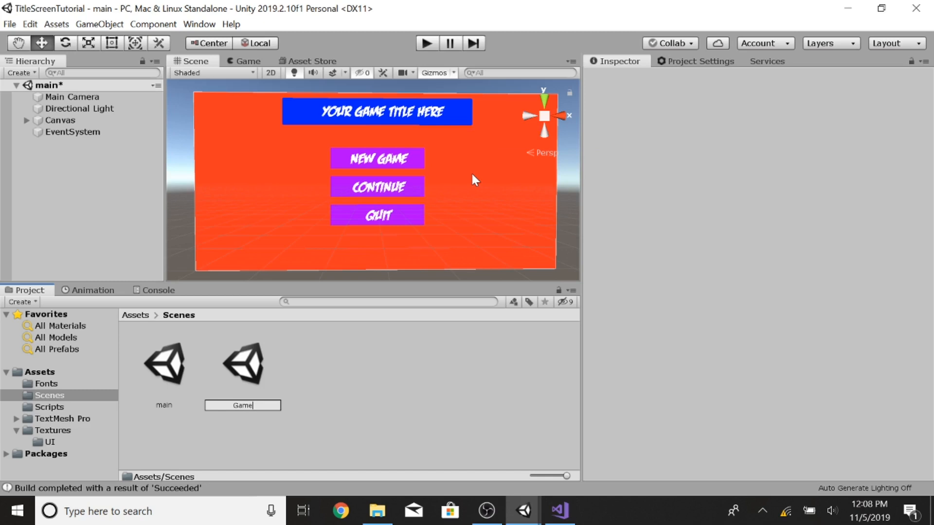
{"action": "key", "text": "Return"}
Step: Save the main scene and open the Game scene
{"action": "left_click", "coordinate": [10, 24]}
{"action": "left_click", "coordinate": [30, 74]}
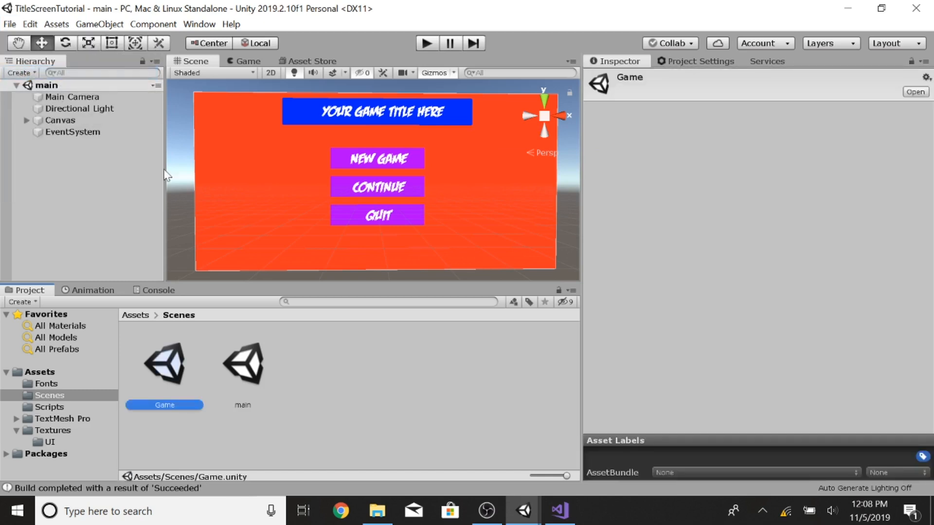
{"action": "double_click", "coordinate": [170, 370]}
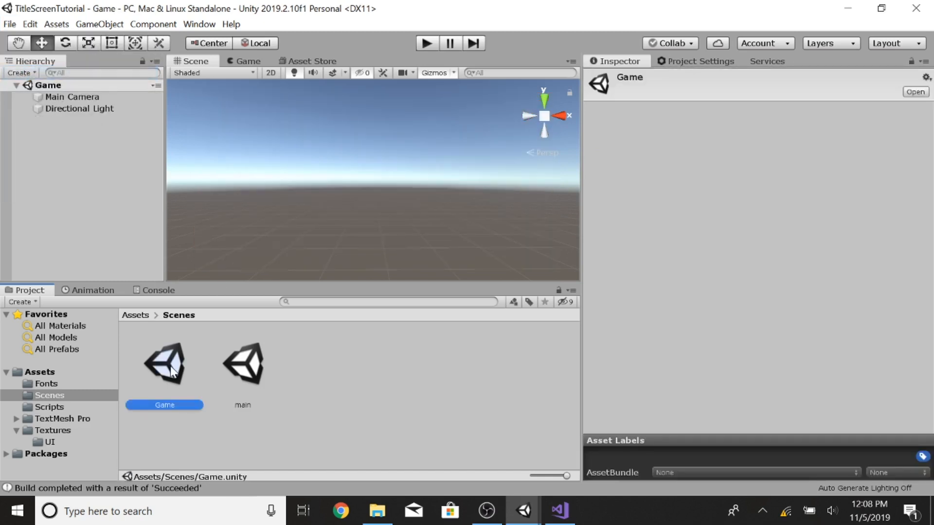
Step: Add a Terrain object to the Game scene
{"action": "right_click", "coordinate": [89, 130]}
{"action": "mouse_move", "coordinate": [141, 341]}
{"action": "mouse_move", "coordinate": [200, 269]}
{"action": "left_click", "coordinate": [243, 387]}
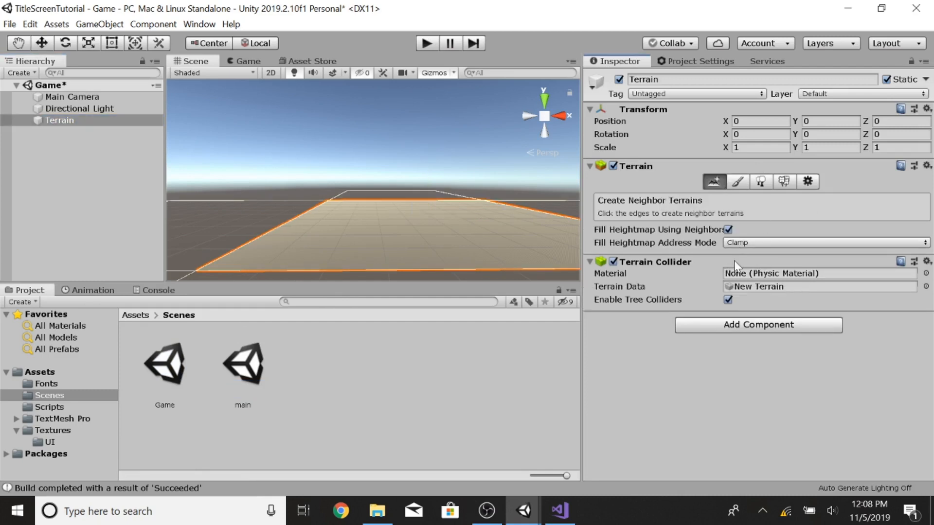
Step: Sculpt gentle bumps on the terrain with the Raise or Lower Terrain tool using a soft round brush
{"action": "left_click", "coordinate": [737, 182]}
{"action": "left_click", "coordinate": [685, 197]}
{"action": "left_click", "coordinate": [674, 213]}
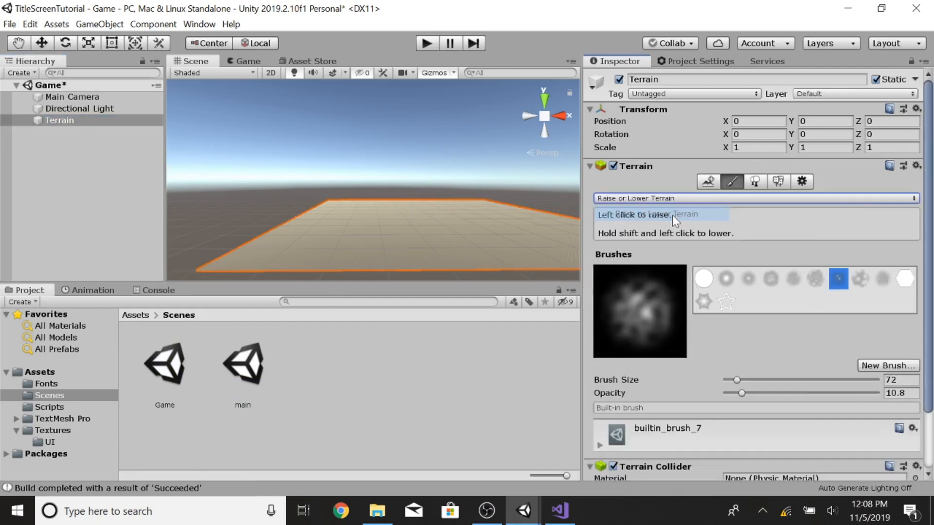
{"action": "left_click", "coordinate": [727, 278]}
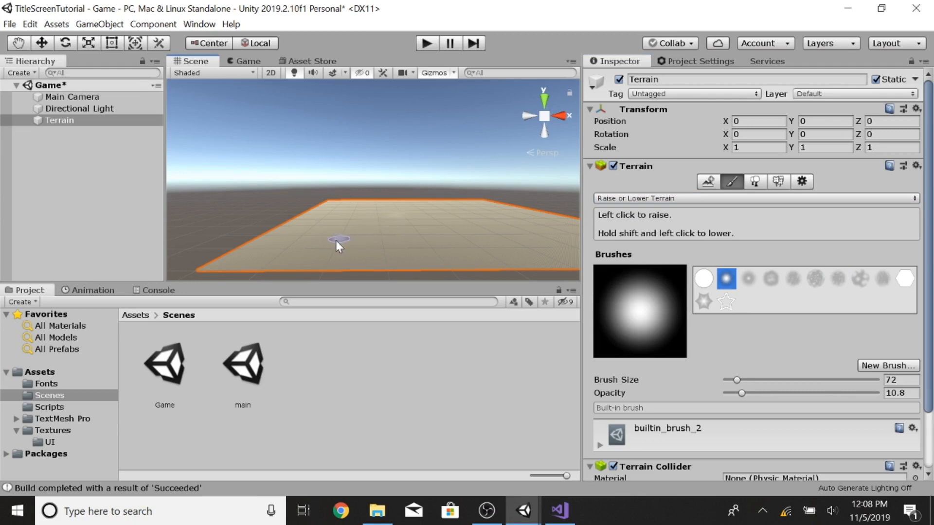
{"action": "mouse_move", "coordinate": [386, 232]}
{"action": "left_mouse_down"}
{"action": "mouse_move", "coordinate": [353, 218]}
{"action": "mouse_move", "coordinate": [447, 250]}
{"action": "mouse_move", "coordinate": [425, 213]}
{"action": "mouse_move", "coordinate": [317, 219]}
{"action": "left_mouse_up"}
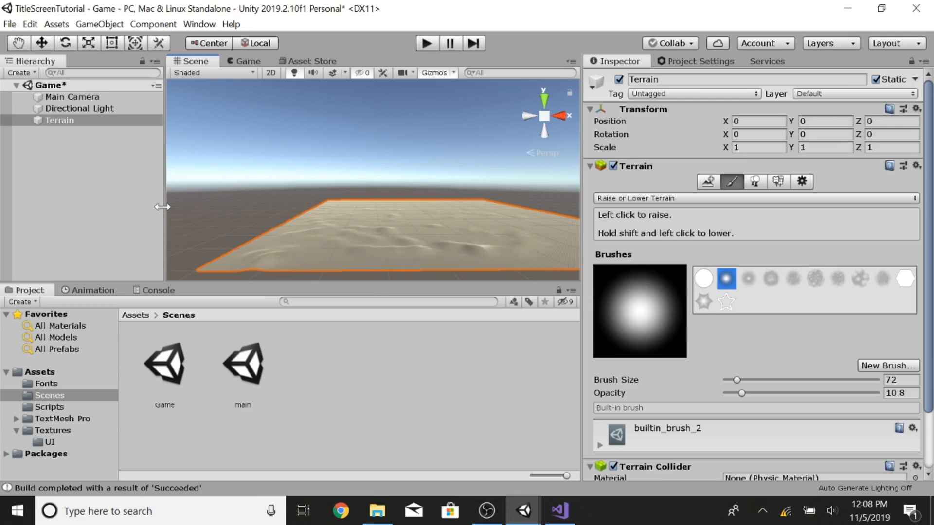
{"action": "scroll", "coordinate": [321, 214], "scroll_direction": "up", "scroll_amount": 3}
{"action": "scroll", "coordinate": [320, 214], "scroll_direction": "down", "scroll_amount": 3}
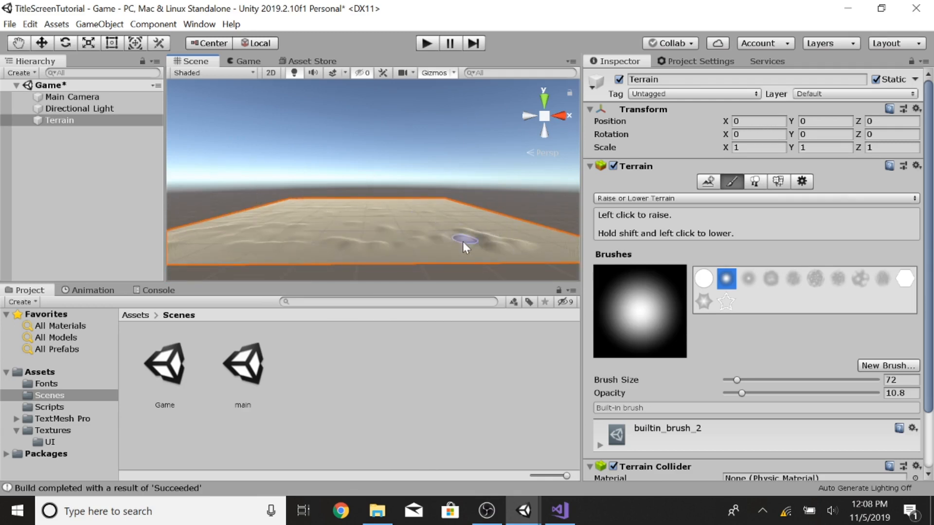
Step: Move the Main Camera to about X 11.5, Y 1, Z 16.9 above the terrain
{"action": "left_click", "coordinate": [92, 153]}
{"action": "left_click", "coordinate": [64, 120]}
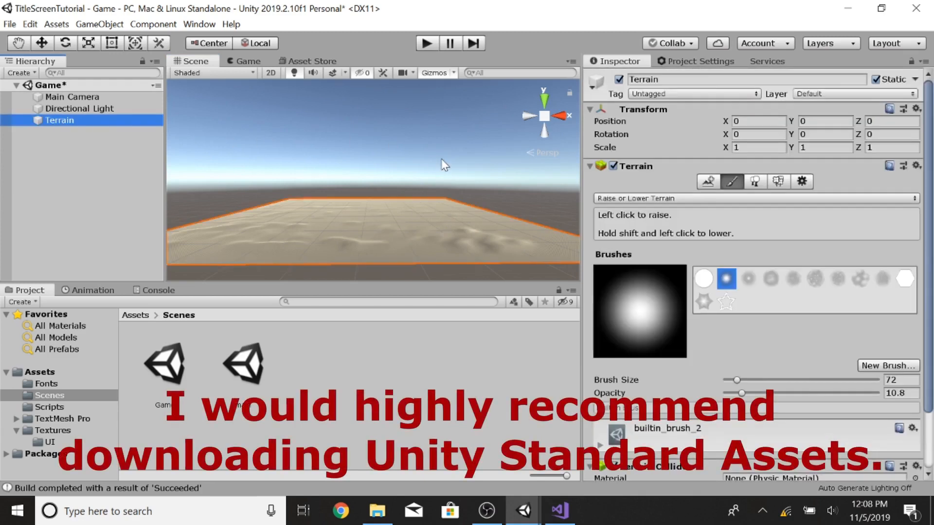
{"action": "double_click", "coordinate": [78, 100]}
{"action": "middle_click_drag", "start_coordinate": [376, 127], "coordinate": [339, 257]}
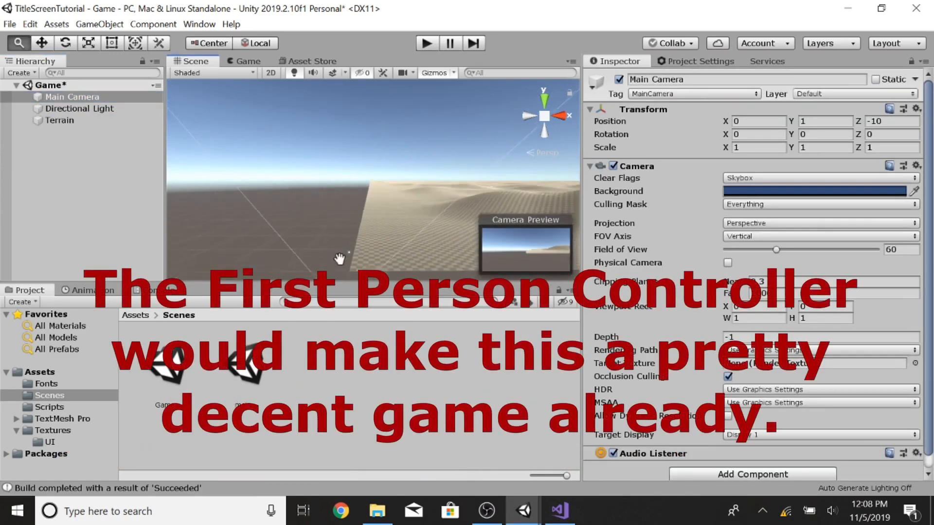
{"action": "scroll", "coordinate": [291, 132], "scroll_direction": "down", "scroll_amount": 3}
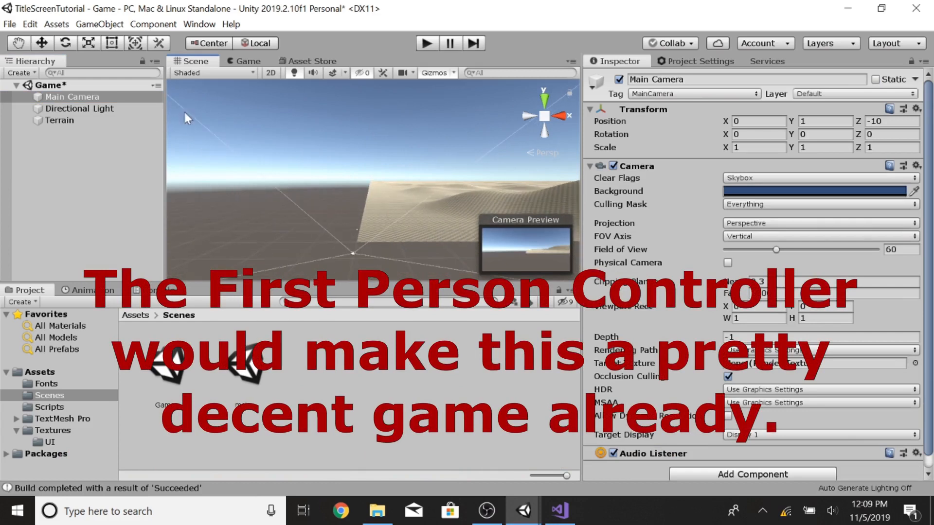
{"action": "left_click", "coordinate": [41, 43]}
{"action": "left_click_drag", "start_coordinate": [346, 207], "coordinate": [390, 214]}
Step: Add a Capsule 3D object to the scene
{"action": "right_click", "coordinate": [66, 141]}
{"action": "mouse_move", "coordinate": [141, 278]}
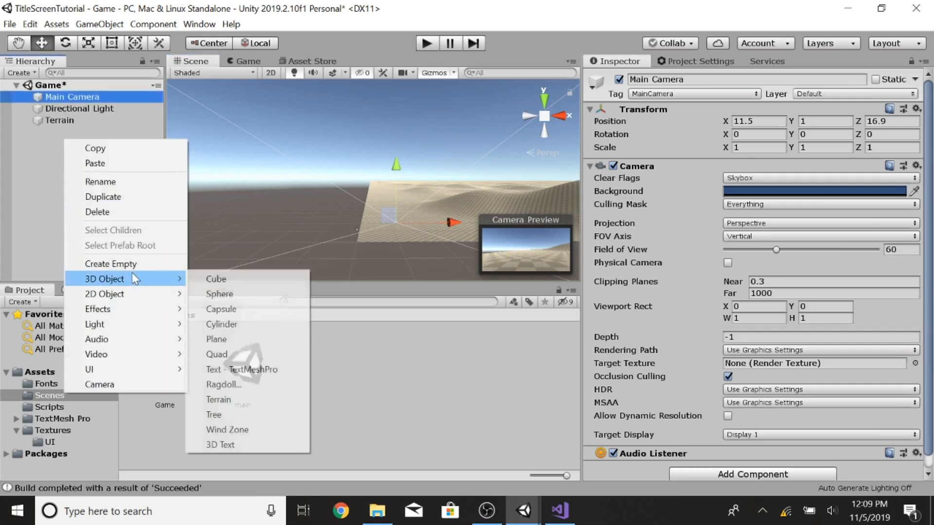
{"action": "left_click", "coordinate": [250, 310]}
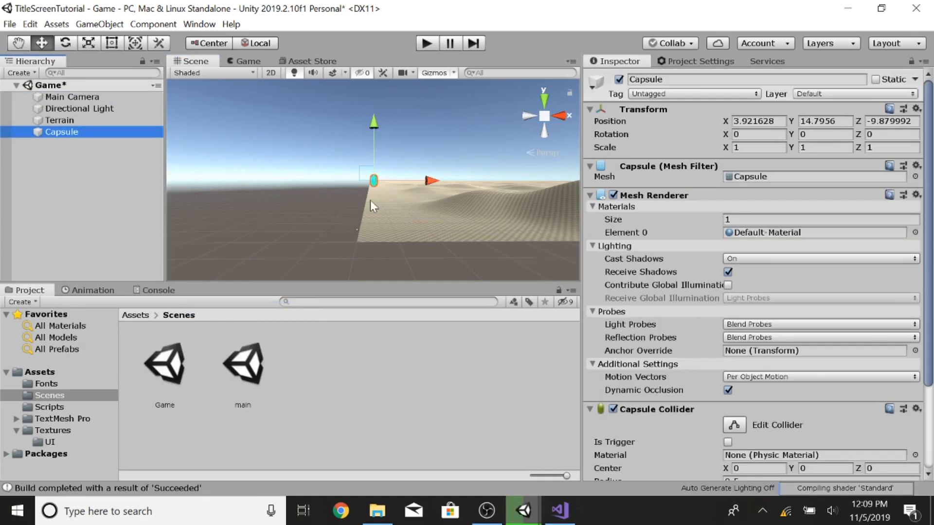
Step: Place the capsule on the ground in front of the camera at about X 11.2, Y 1, Z 24.3
{"action": "left_click_drag", "start_coordinate": [375, 122], "coordinate": [385, 158]}
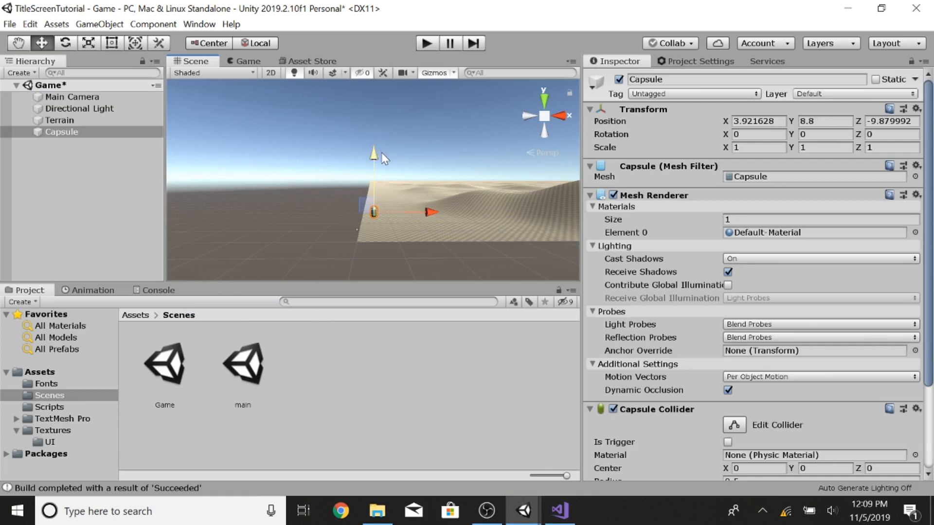
{"action": "left_click_drag", "start_coordinate": [421, 208], "coordinate": [386, 194]}
{"action": "left_click", "coordinate": [85, 98]}
{"action": "left_click", "coordinate": [64, 131]}
{"action": "left_click", "coordinate": [66, 98]}
{"action": "left_click", "coordinate": [63, 133]}
{"action": "scroll", "coordinate": [399, 243], "scroll_direction": "up", "scroll_amount": 3}
{"action": "left_click_drag", "start_coordinate": [402, 162], "coordinate": [400, 216]}
{"action": "left_click_drag", "start_coordinate": [399, 254], "coordinate": [378, 208]}
{"action": "left_click", "coordinate": [69, 97]}
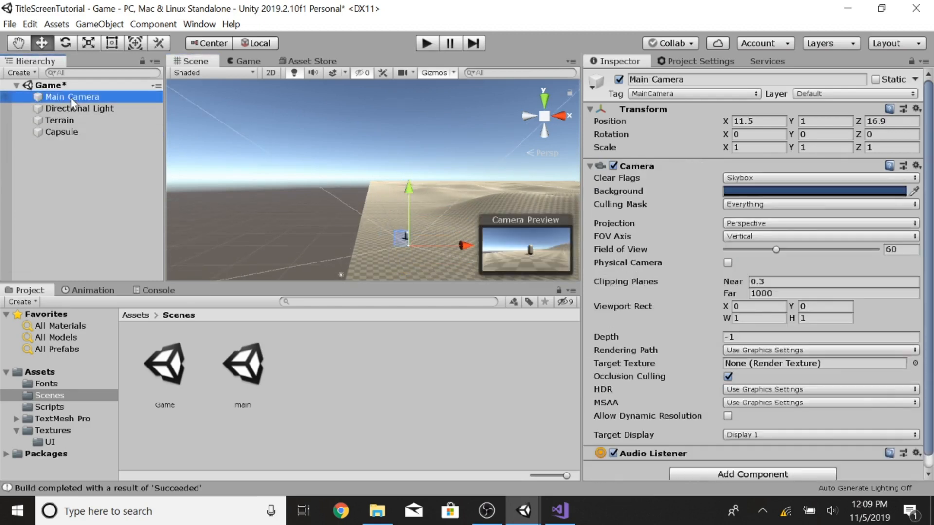
{"action": "left_click", "coordinate": [62, 131]}
{"action": "left_click_drag", "start_coordinate": [462, 232], "coordinate": [458, 233]}
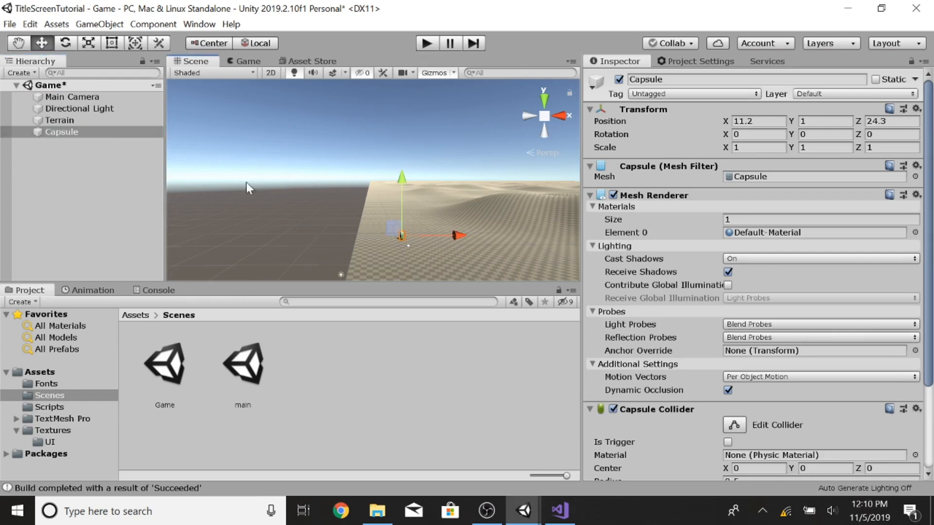
Step: Save the Game scene and open the main scene
{"action": "left_click", "coordinate": [10, 24]}
{"action": "left_click", "coordinate": [30, 74]}
{"action": "double_click", "coordinate": [248, 374]}
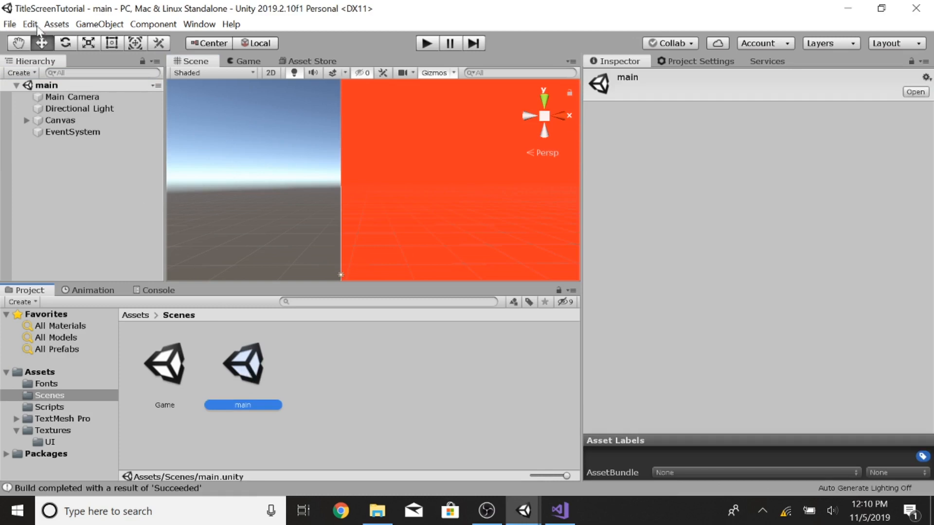
Step: Build and run the game, then test the CONTINUE and BACK buttons
{"action": "left_click", "coordinate": [10, 24]}
{"action": "left_click", "coordinate": [42, 174]}
{"action": "double_click", "coordinate": [271, 250]}
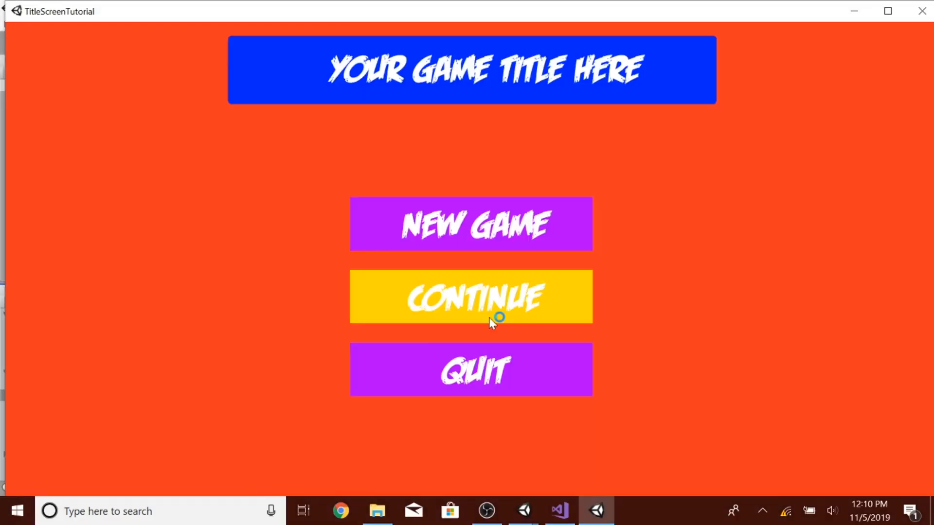
{"action": "left_click", "coordinate": [457, 302]}
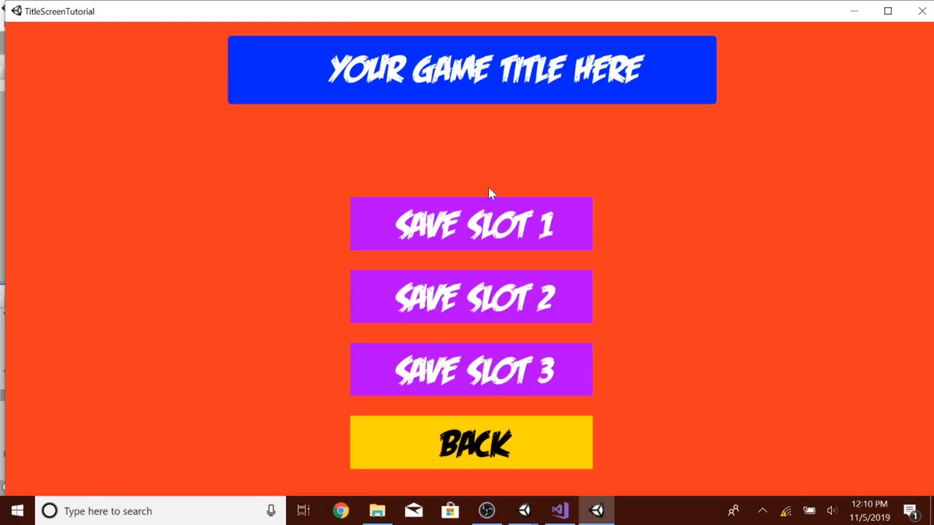
{"action": "left_click", "coordinate": [489, 451]}
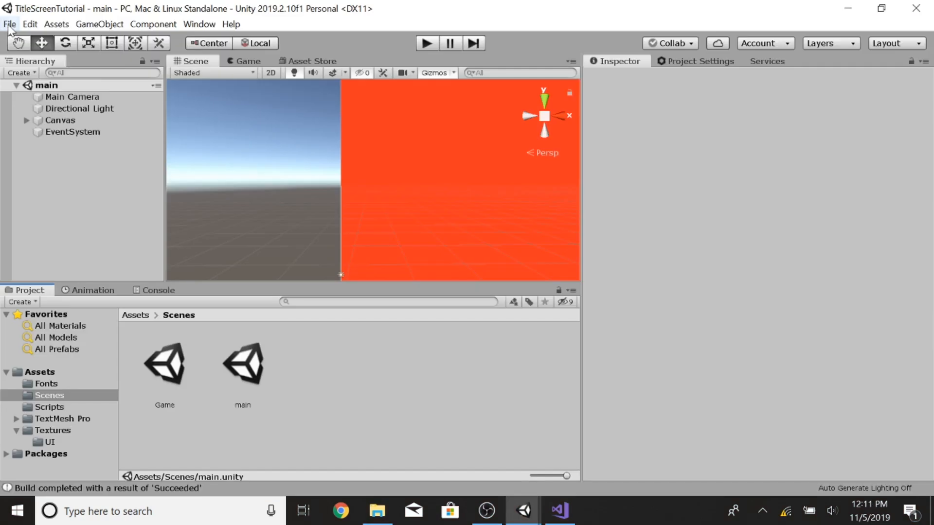
Step: Add the Game scene to the Scenes In Build list in Build Settings
{"action": "left_click", "coordinate": [10, 24]}
{"action": "left_click", "coordinate": [51, 155]}
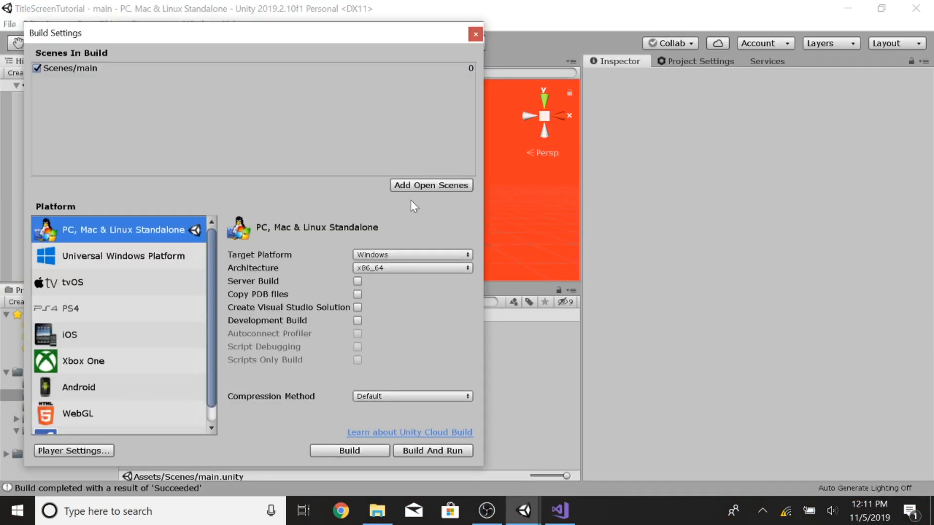
{"action": "left_click_drag", "start_coordinate": [286, 31], "coordinate": [312, 33]}
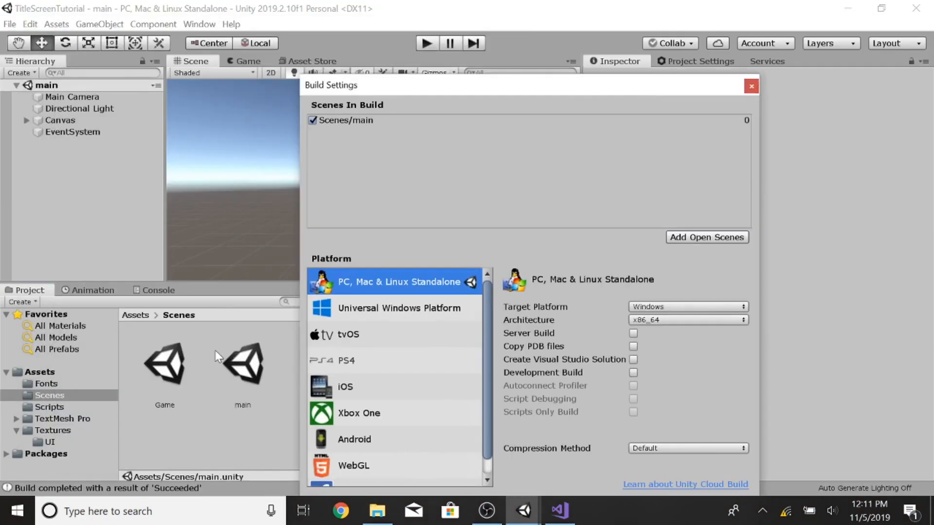
{"action": "left_click_drag", "start_coordinate": [450, 92], "coordinate": [261, 56]}
{"action": "left_click", "coordinate": [515, 200]}
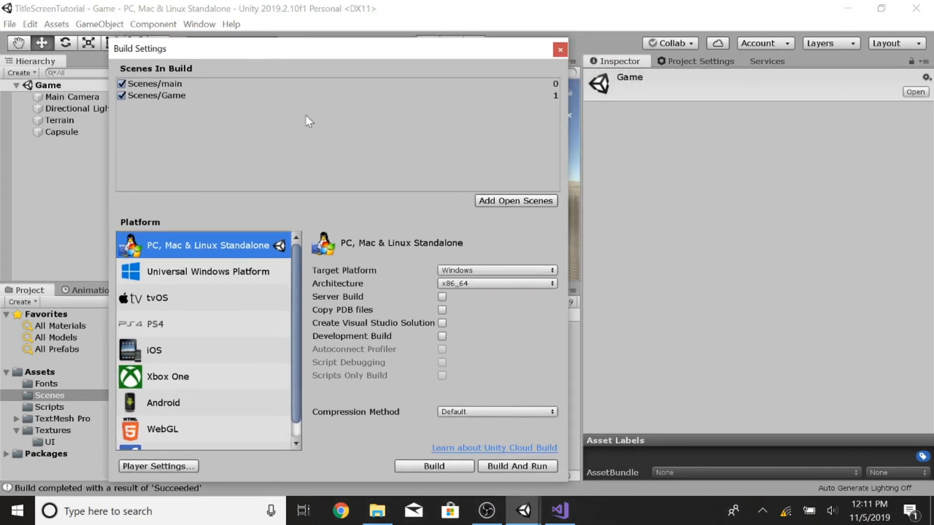
Step: Rebuild the project, launch the built executable to test loading the Game scene, then close it and Build Settings
{"action": "left_click", "coordinate": [18, 11]}
{"action": "left_click", "coordinate": [11, 24]}
{"action": "left_click", "coordinate": [47, 167]}
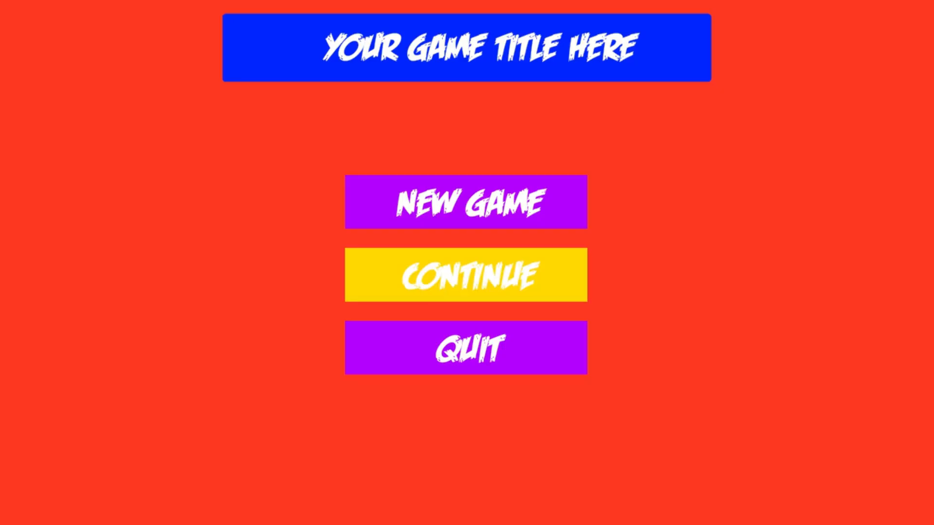
{"action": "key", "text": "Return"}
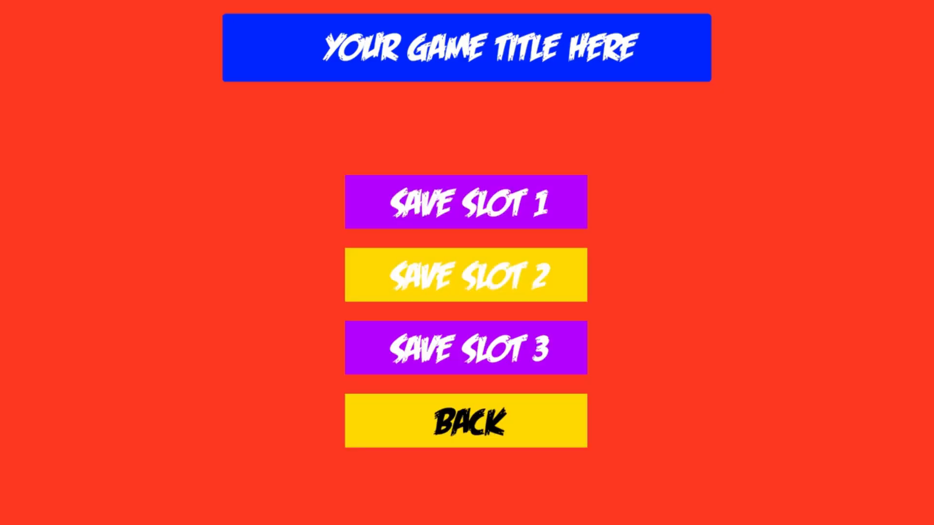
{"action": "left_click", "coordinate": [466, 421]}
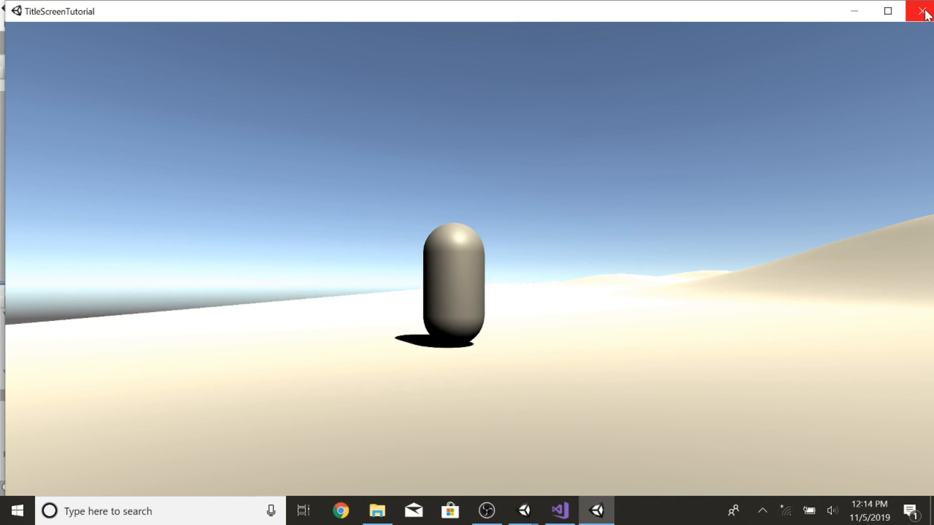
{"action": "left_click", "coordinate": [888, 11]}
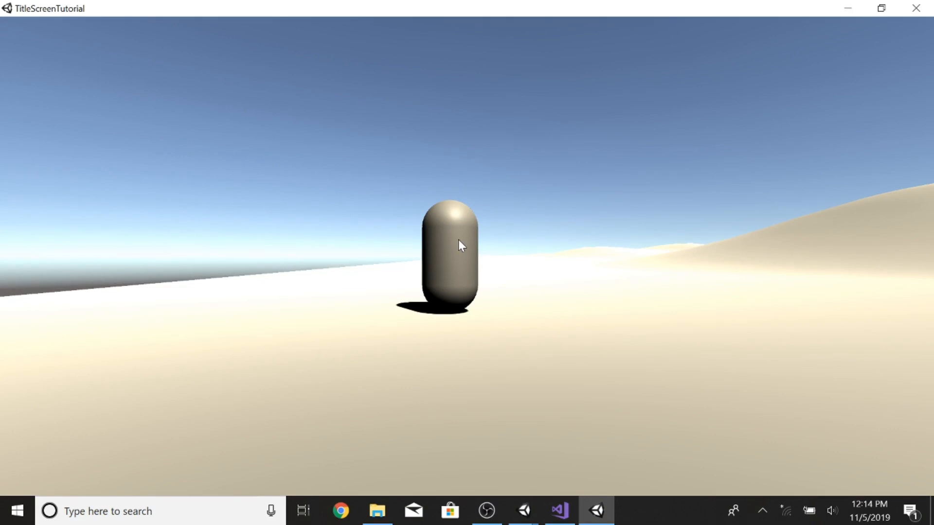
{"action": "left_click", "coordinate": [917, 10]}
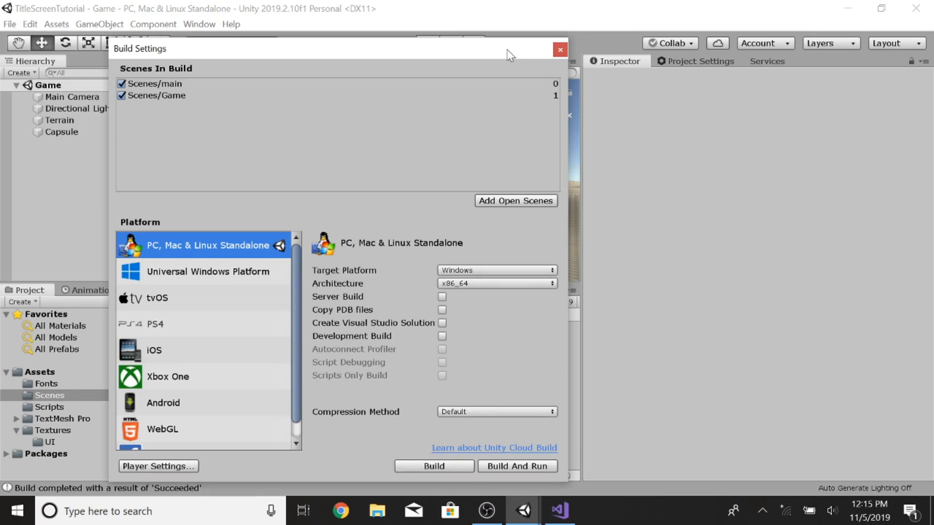
{"action": "left_click", "coordinate": [559, 50]}
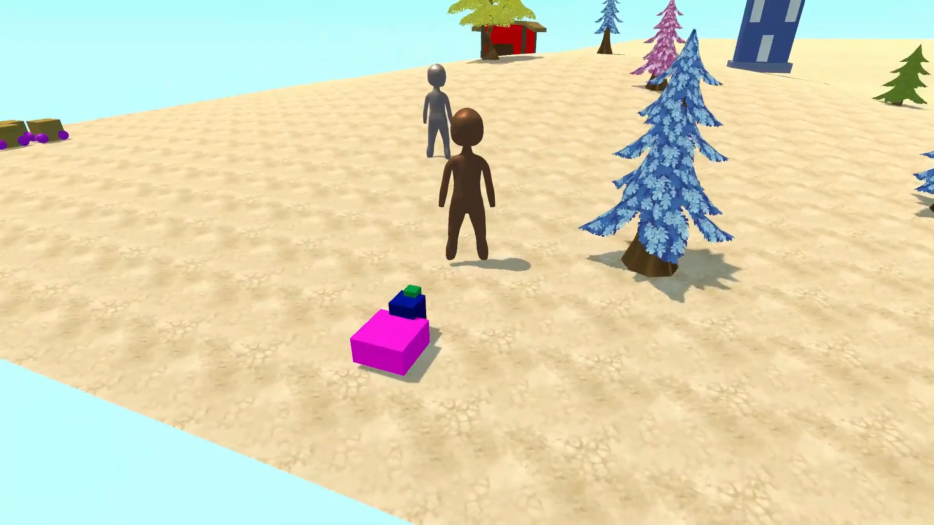
{"action": "key", "text": "w"}
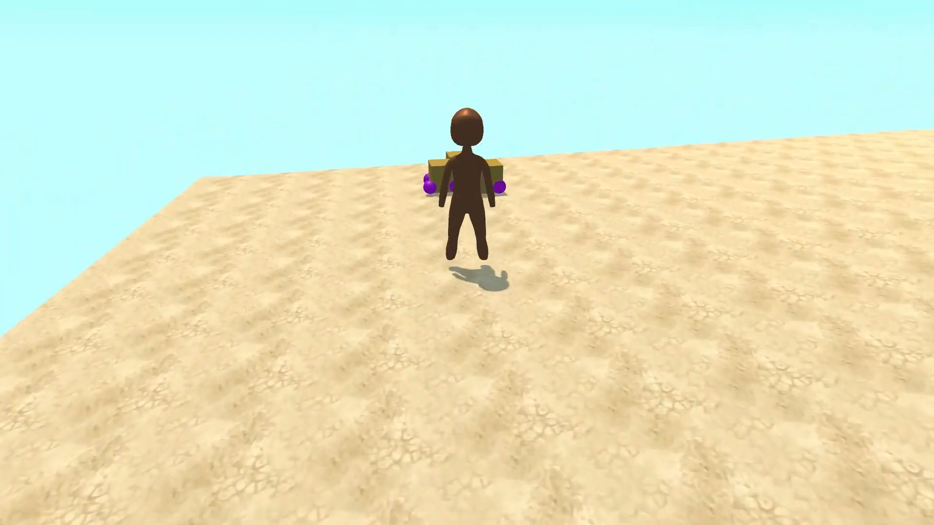
{"action": "key", "text": "w"}
{"action": "key", "text": "e"}
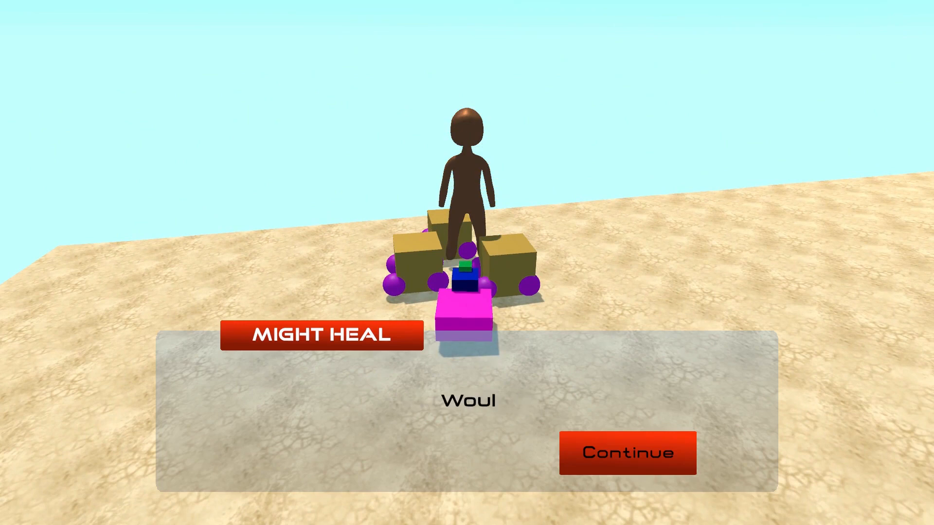
{"action": "key", "text": "Return"}
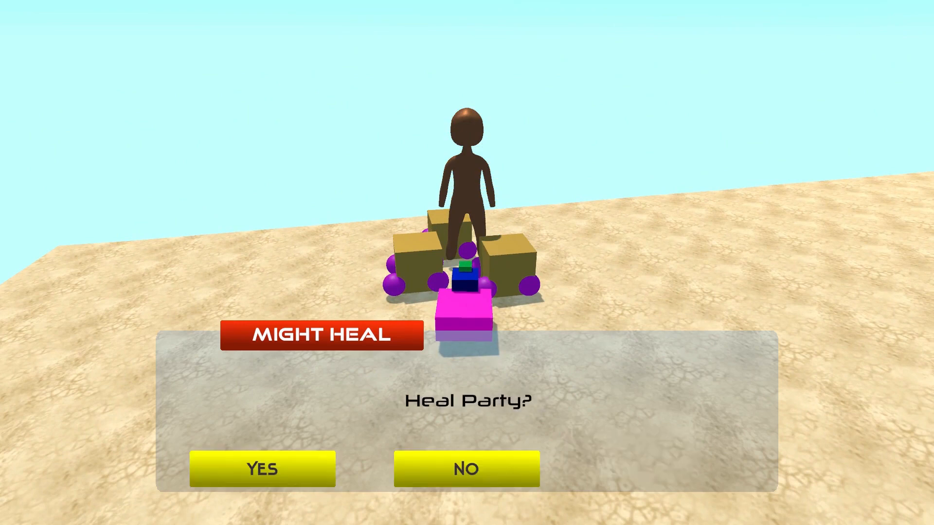
{"action": "key", "text": "Return"}
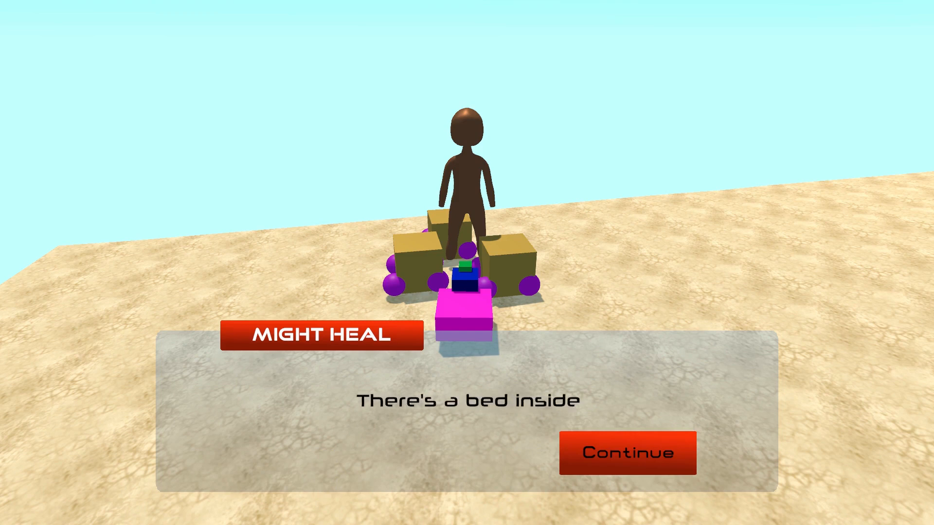
{"action": "key", "text": "Return"}
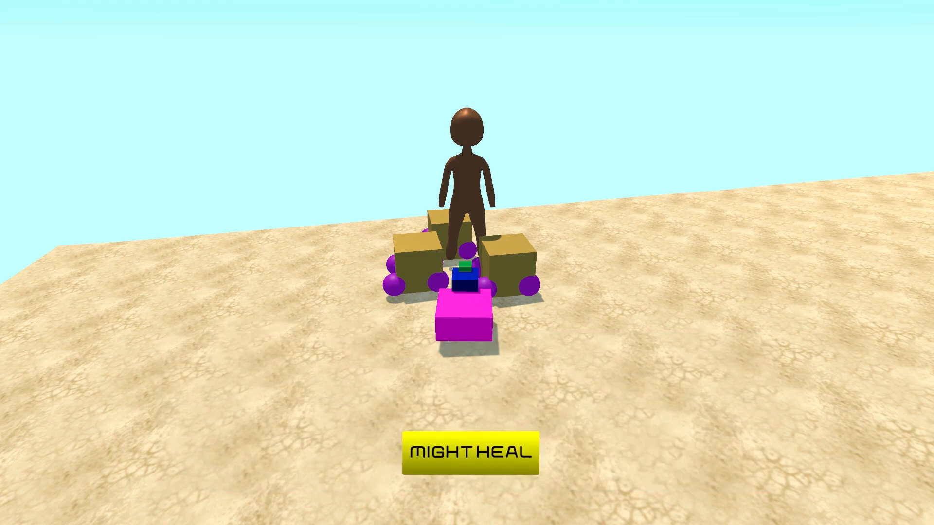
{"action": "key", "text": "s"}
{"action": "key", "text": "d"}
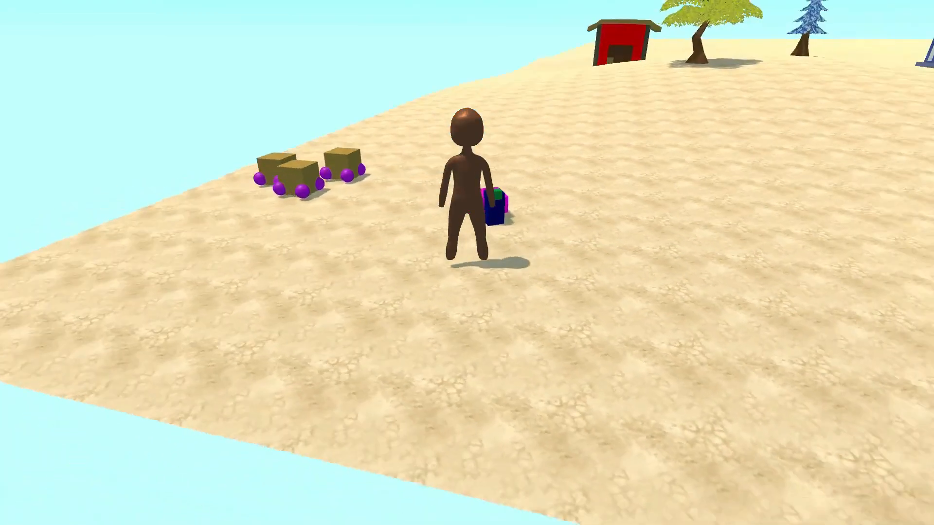